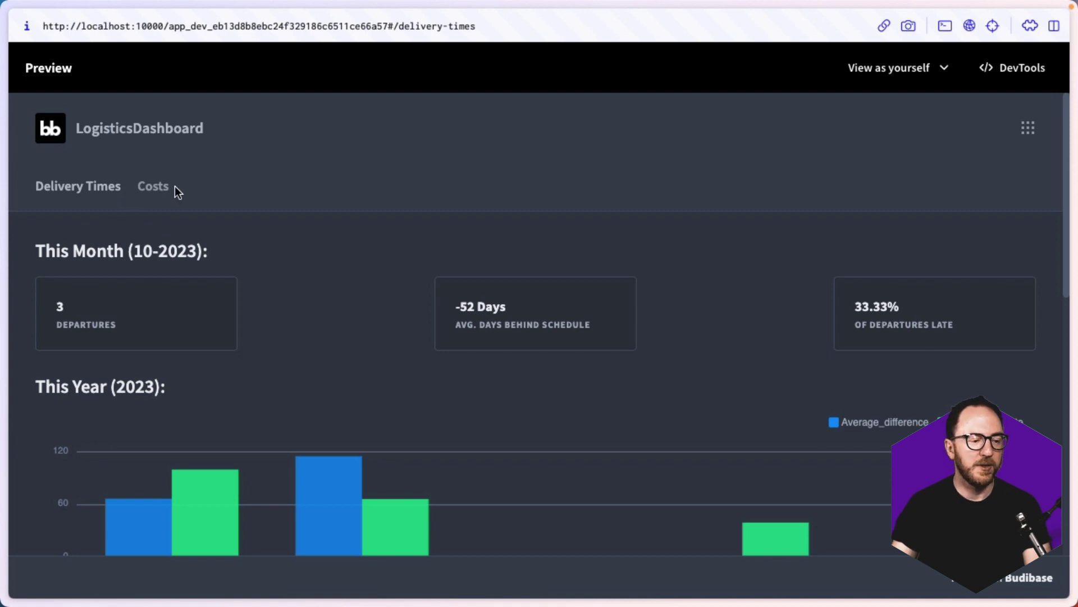
Examine the summary cards and charts on the Delivery Times and Costs screens of the LogisticsDashboard preview.
scroll(219, 270, "down", 6)
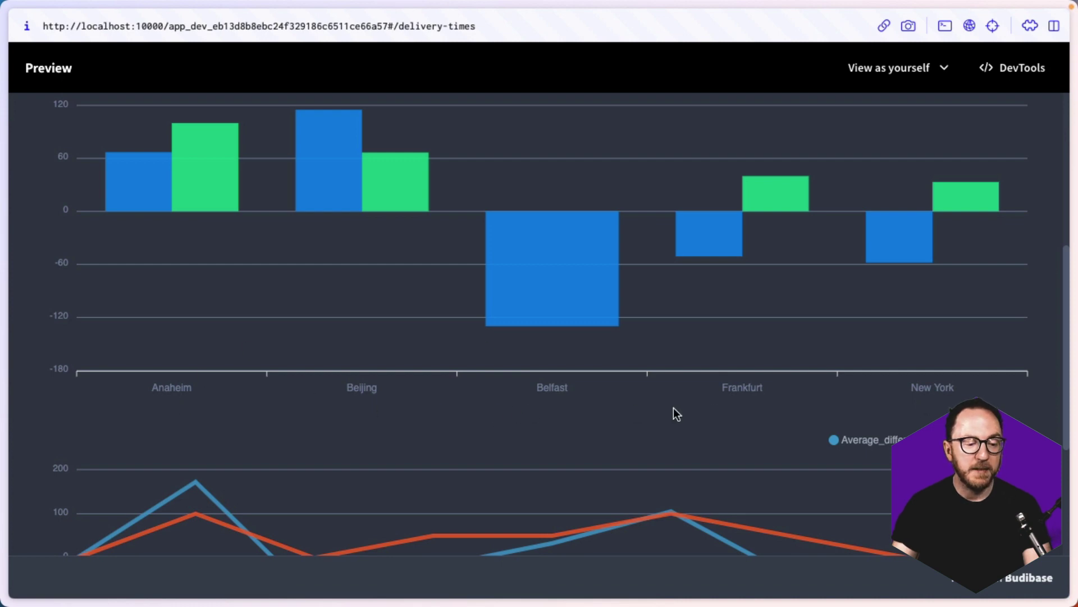
scroll(328, 366, "up", 5)
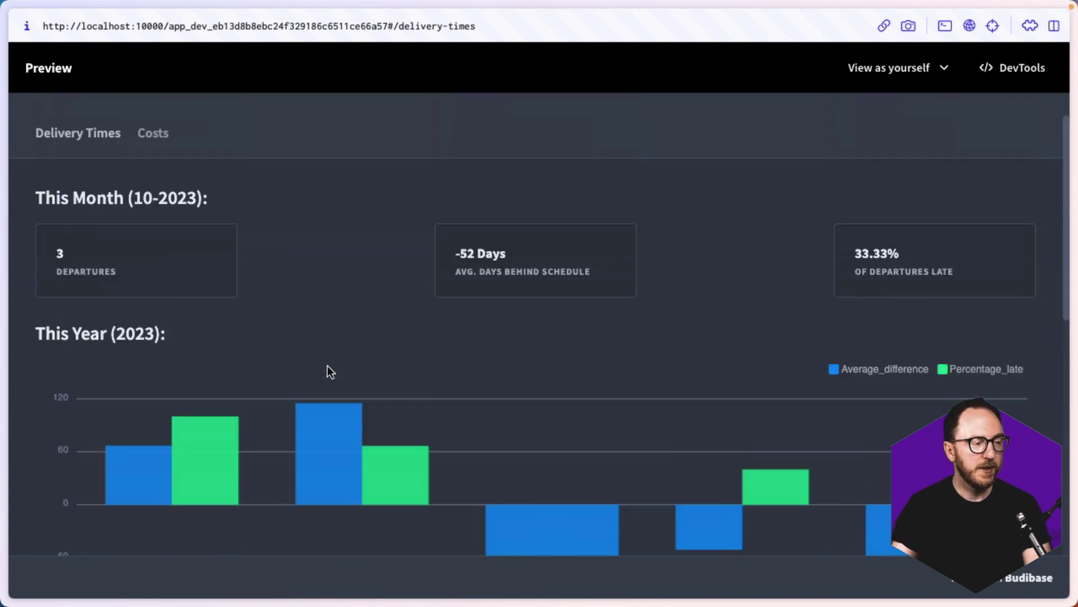
left_click(149, 139)
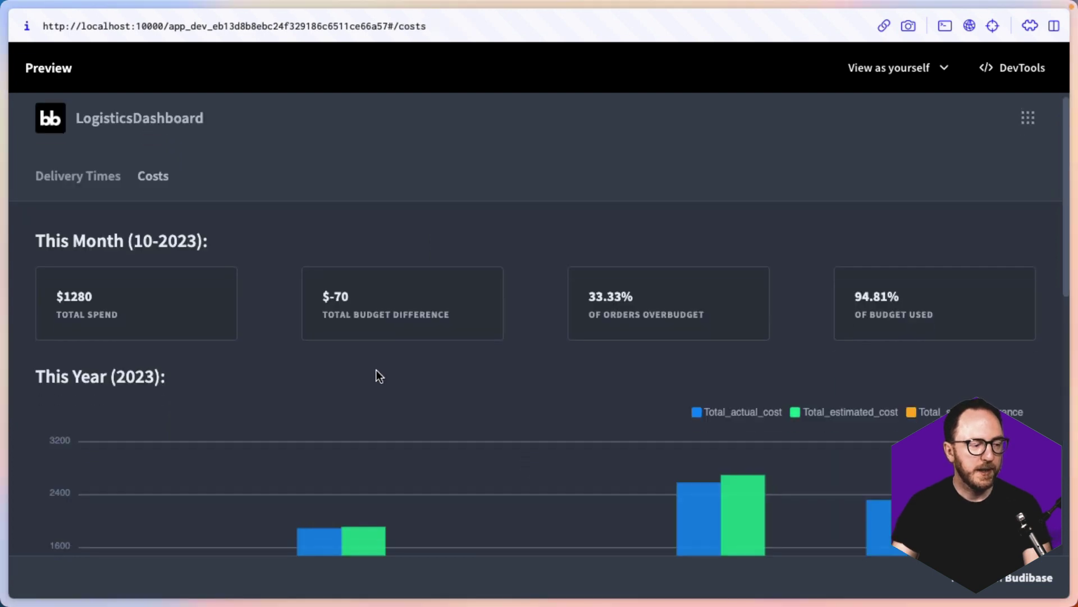
scroll(377, 370, "down", 1)
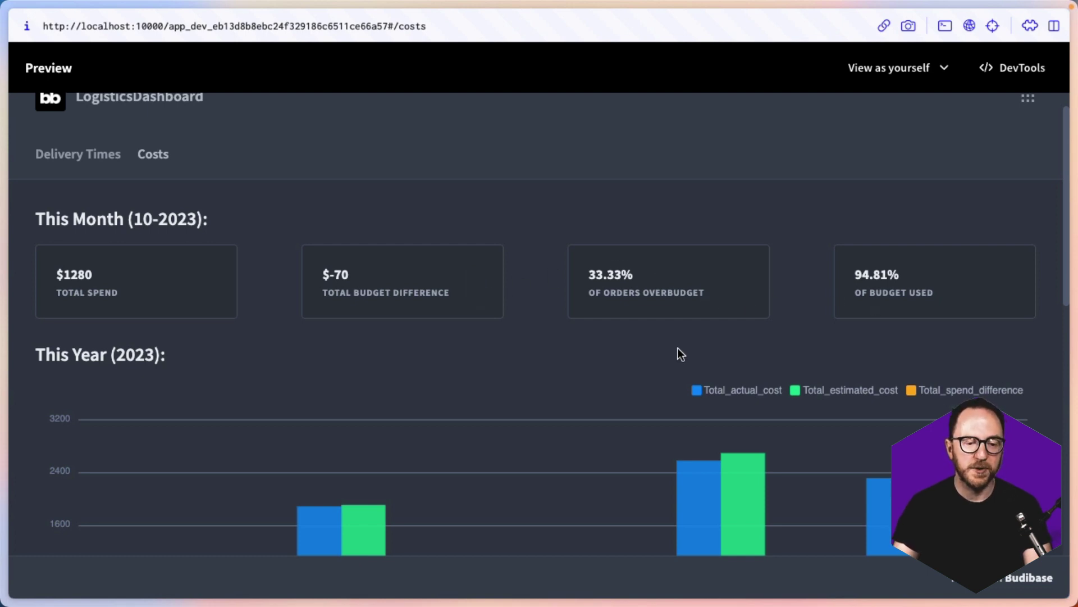
scroll(638, 352, "down", 3)
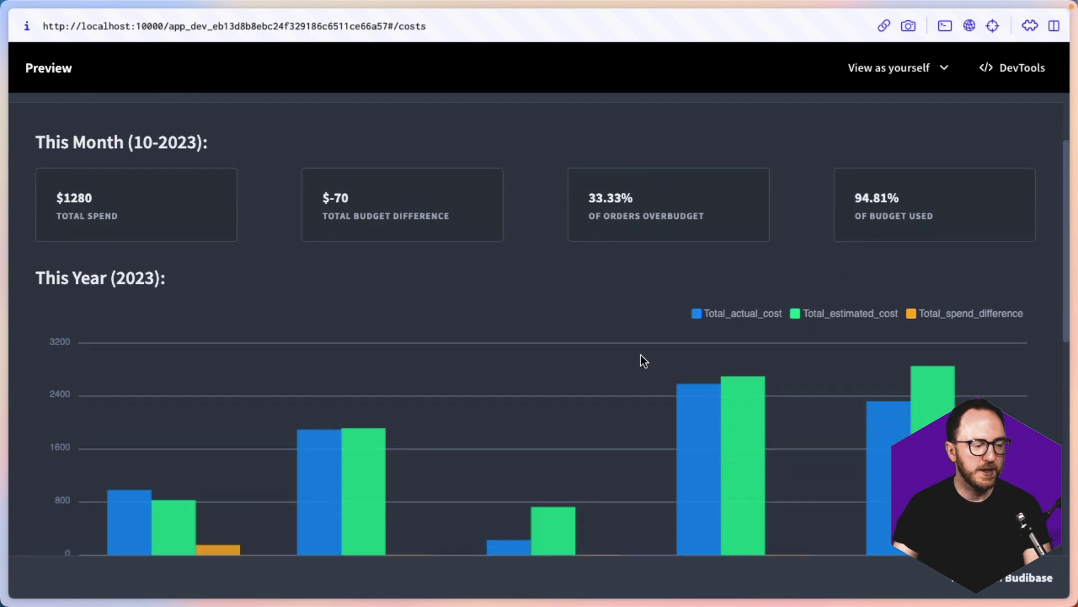
scroll(641, 355, "down", 3)
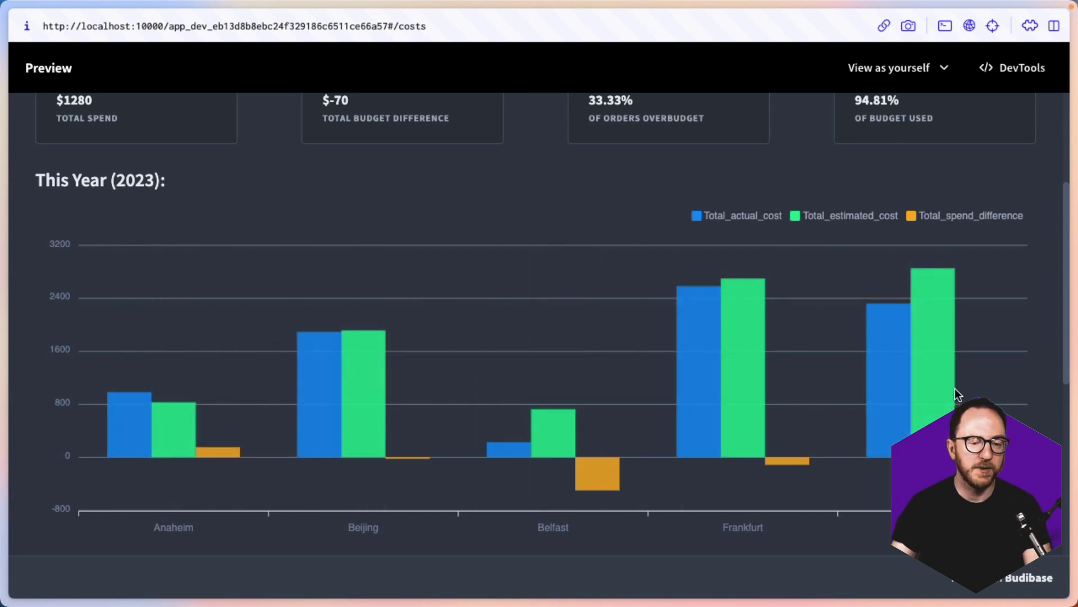
scroll(958, 393, "down", 6)
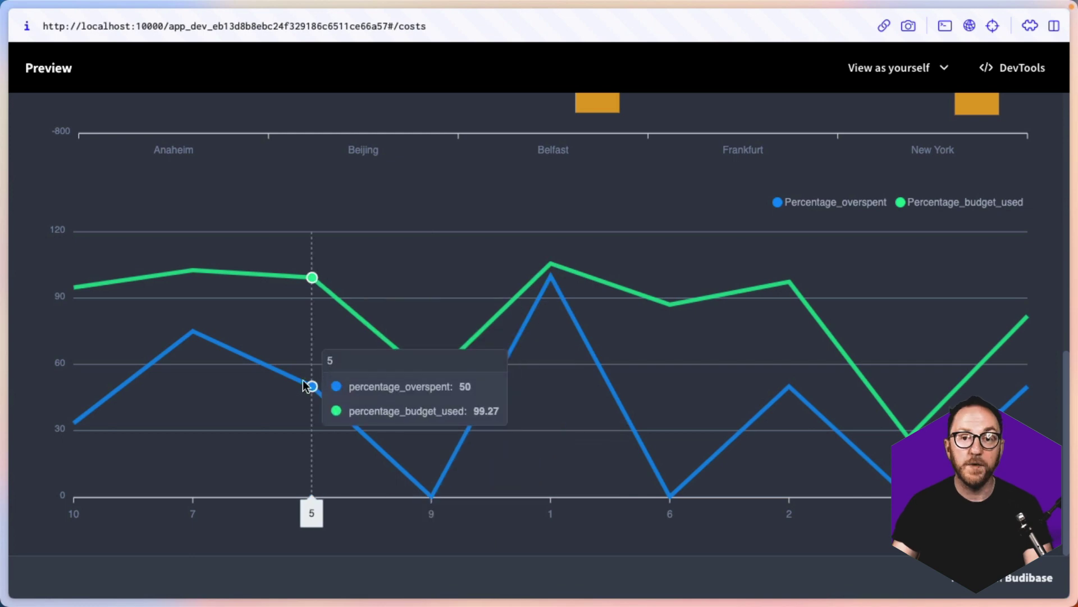
scroll(295, 375, "up", 3)
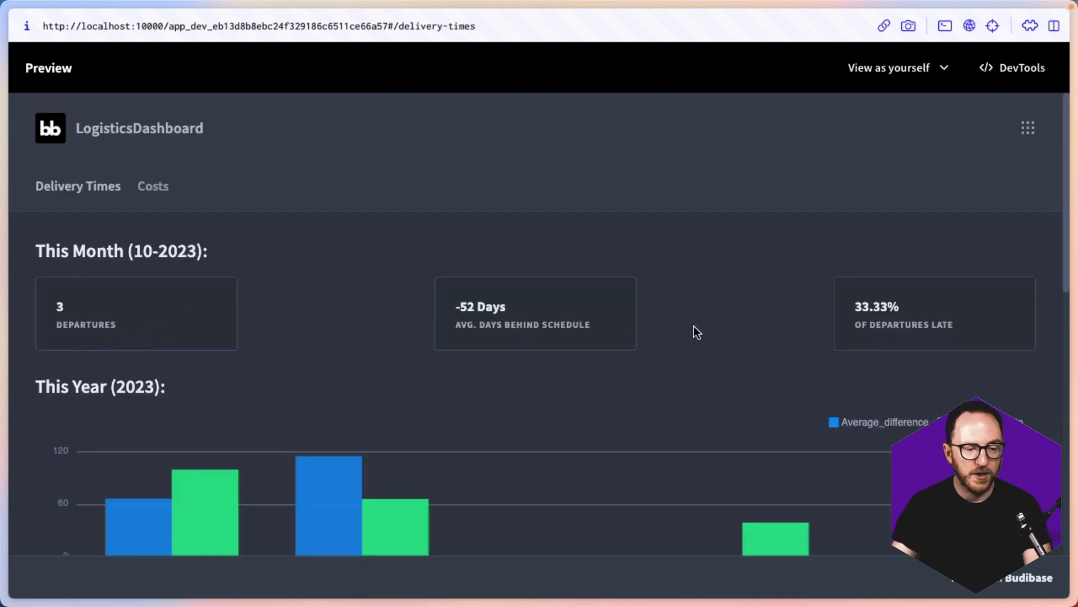
scroll(1018, 346, "down", 1)
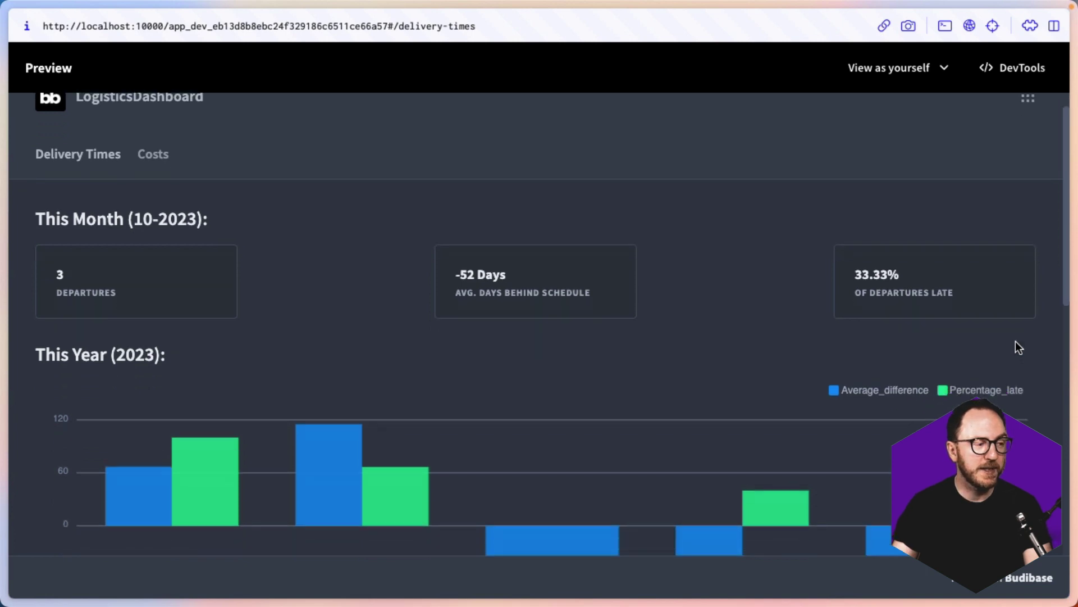
scroll(1015, 341, "down", 5)
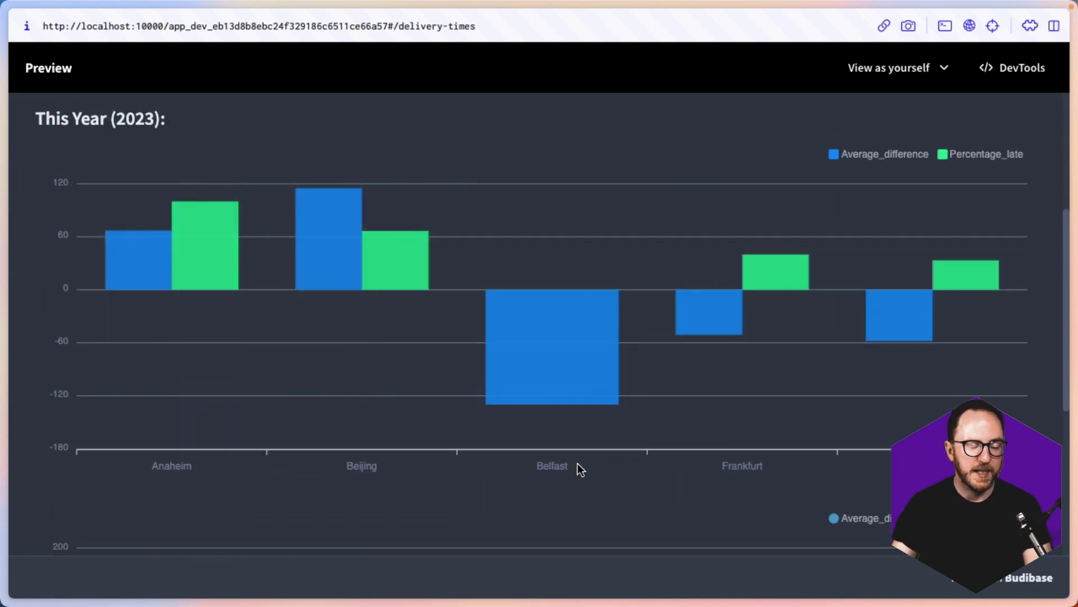
scroll(673, 459, "down", 7)
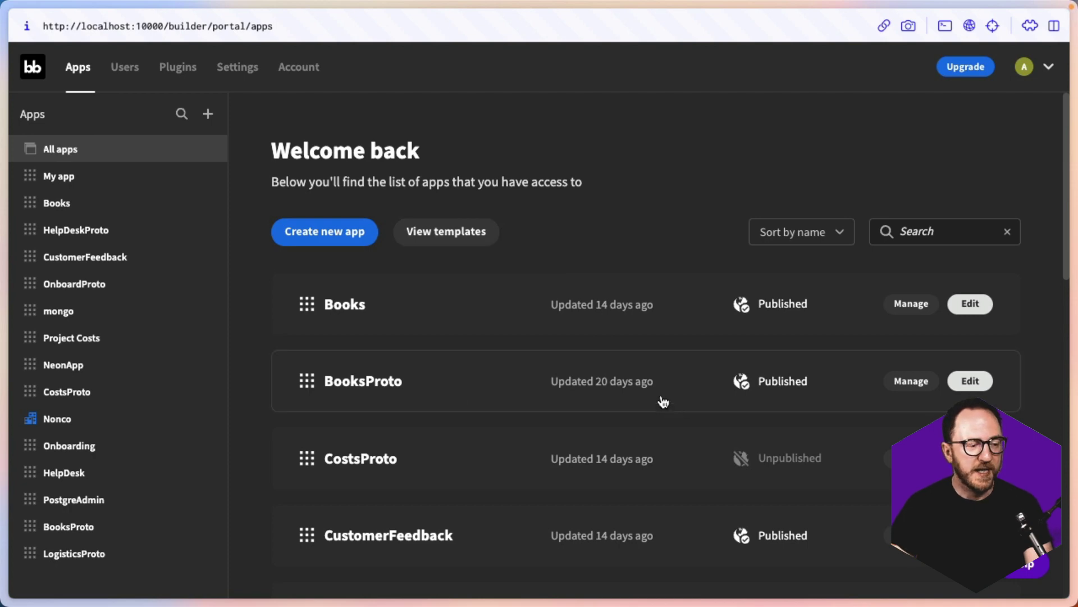
Create a new app from scratch named Logistics.
left_click(315, 241)
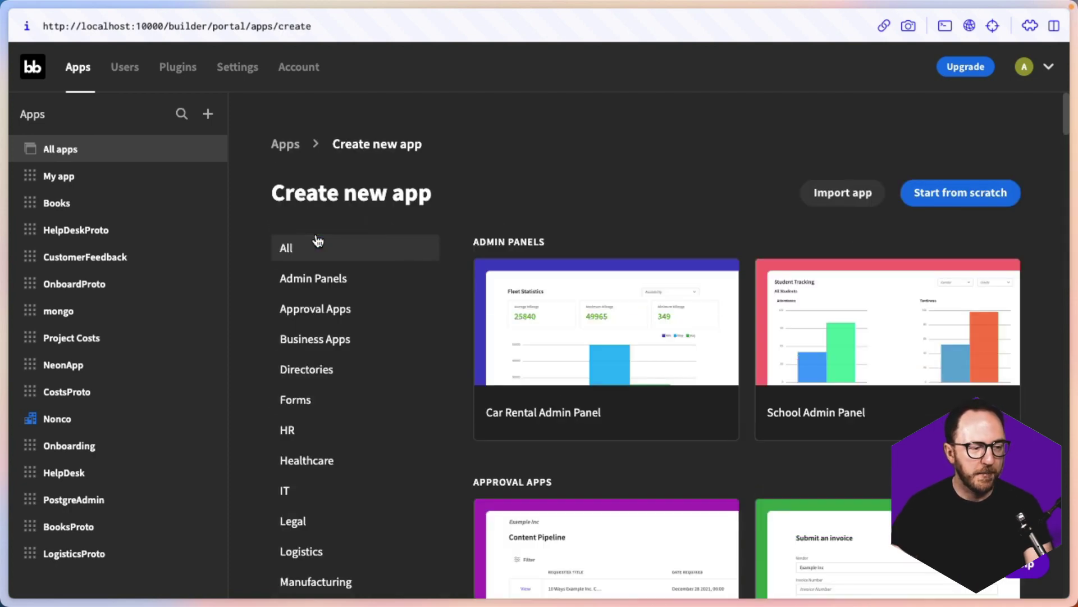
mouse_move(705, 515)
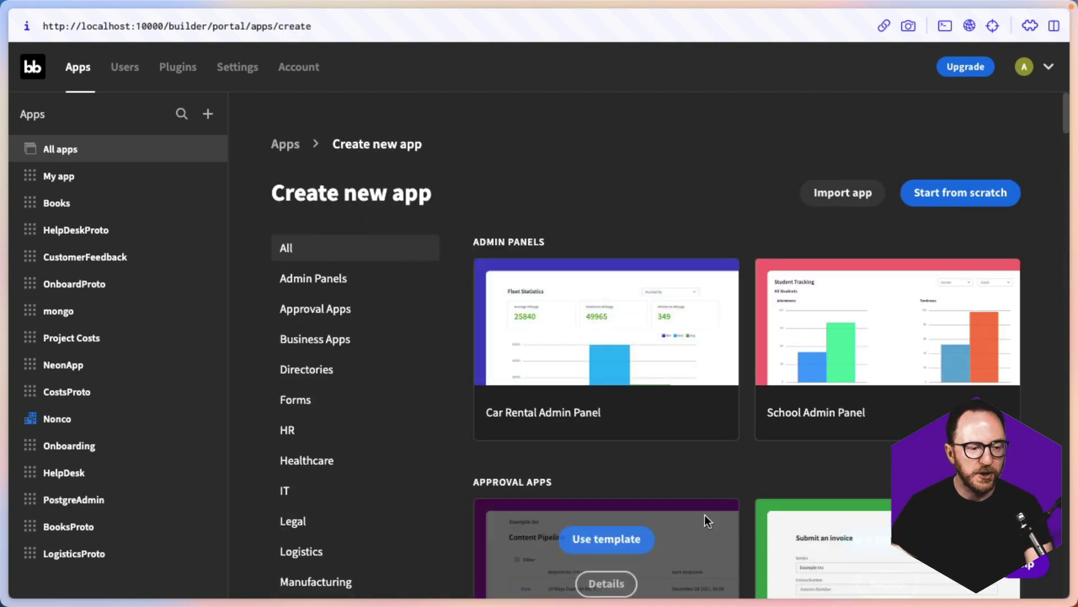
scroll(719, 535, "down", 5)
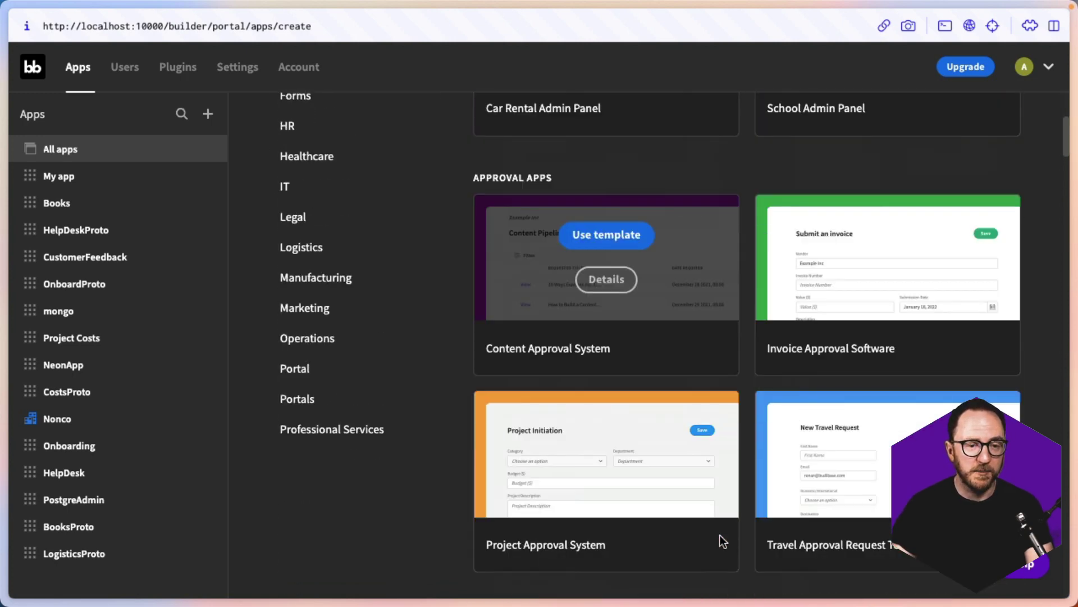
scroll(720, 535, "up", 5)
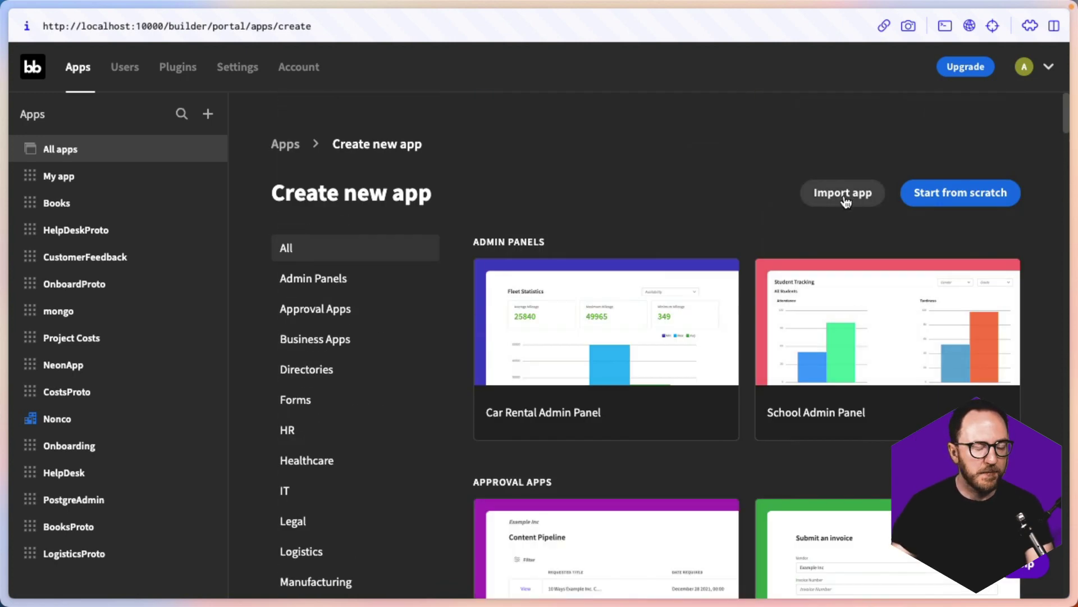
left_click(966, 198)
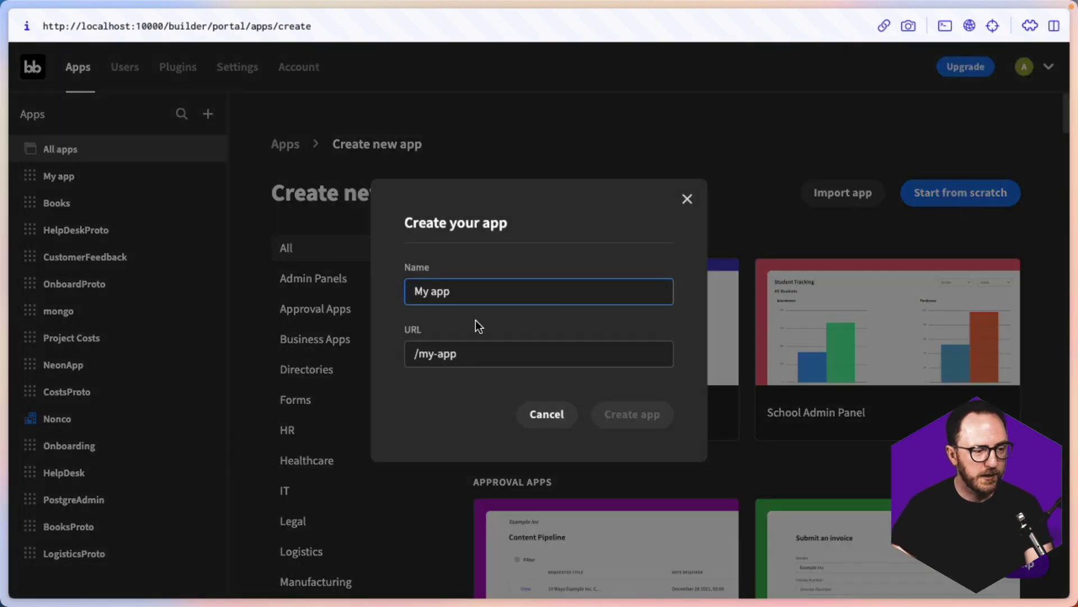
triple_click(481, 295)
type("Logistics")
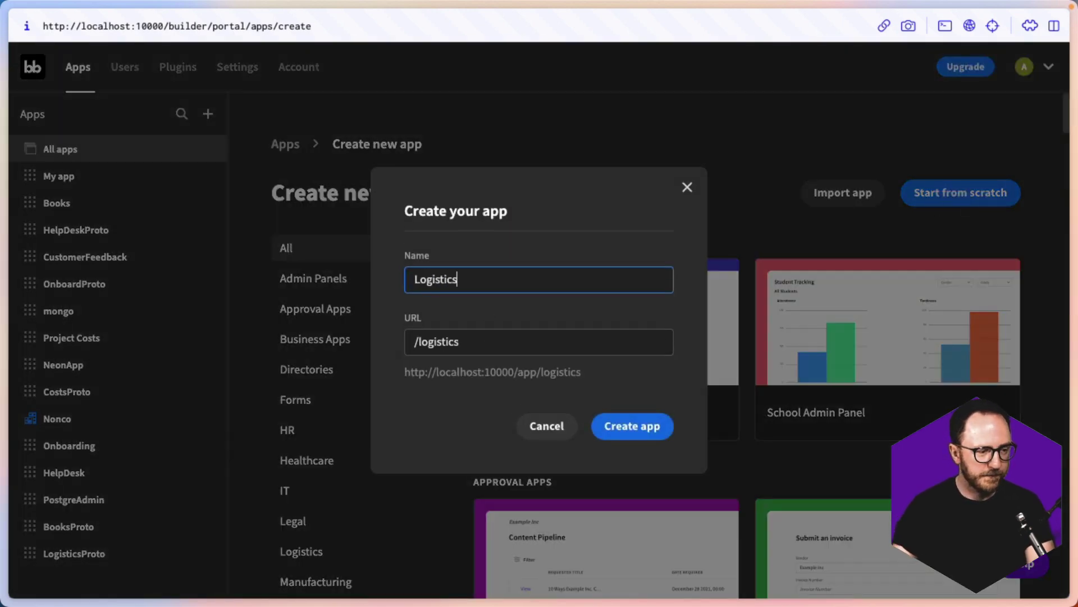
left_click(643, 428)
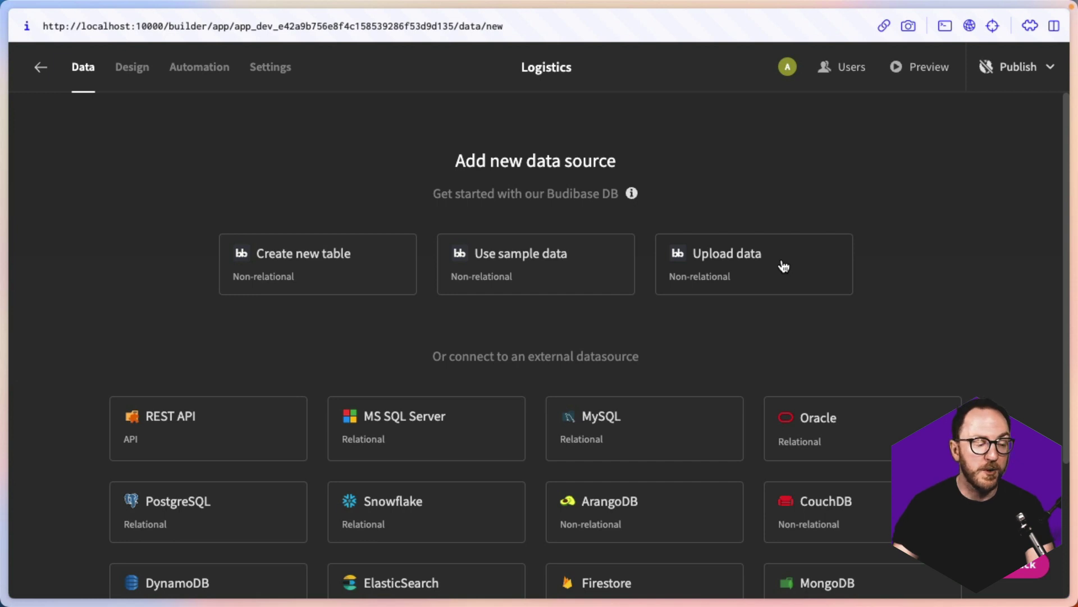
Add a PostgreSQL data source with host ep-holy-wind-13117384.eu-central-1.aws.neon.tech and database neondb.
scroll(160, 291, "down", 3)
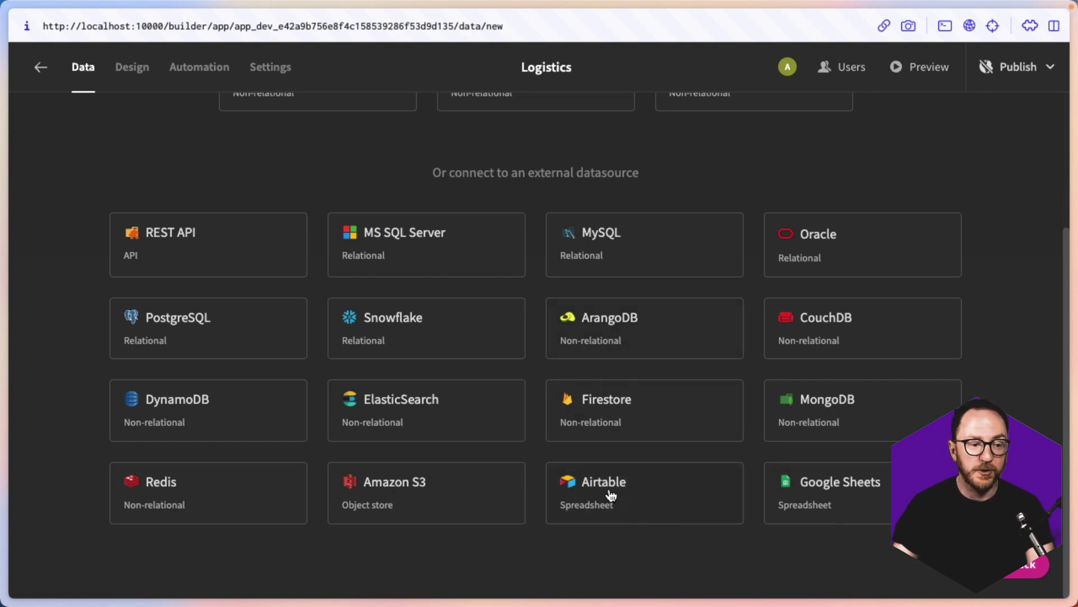
left_click(173, 321)
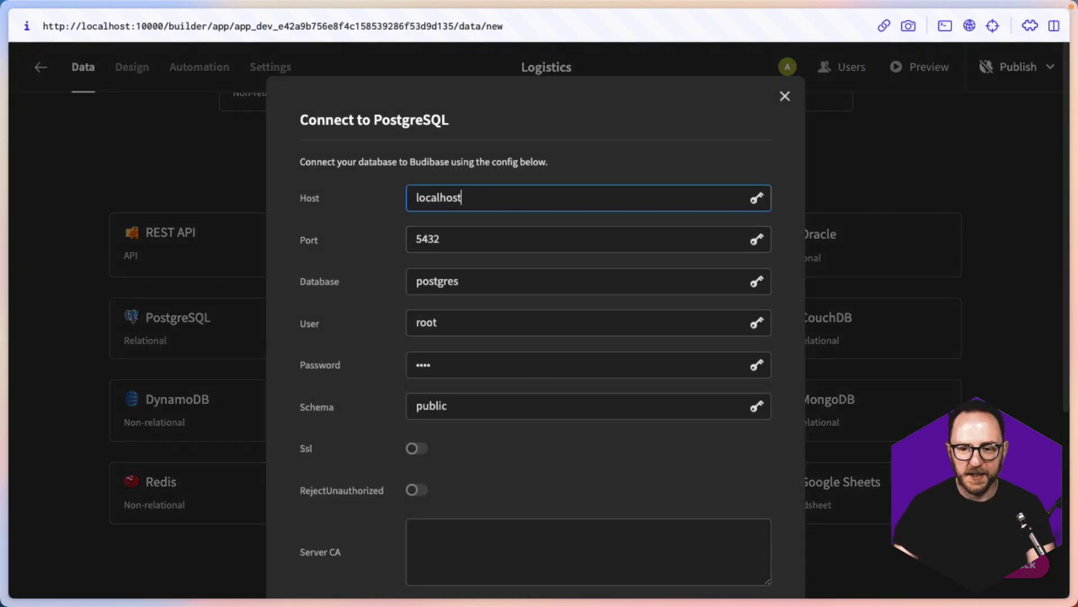
key("super+Tab")
key("super+Tab")
key("super+a")
type("ep-holy-wind-13117384.eu-central-1.aws.neon.tech")
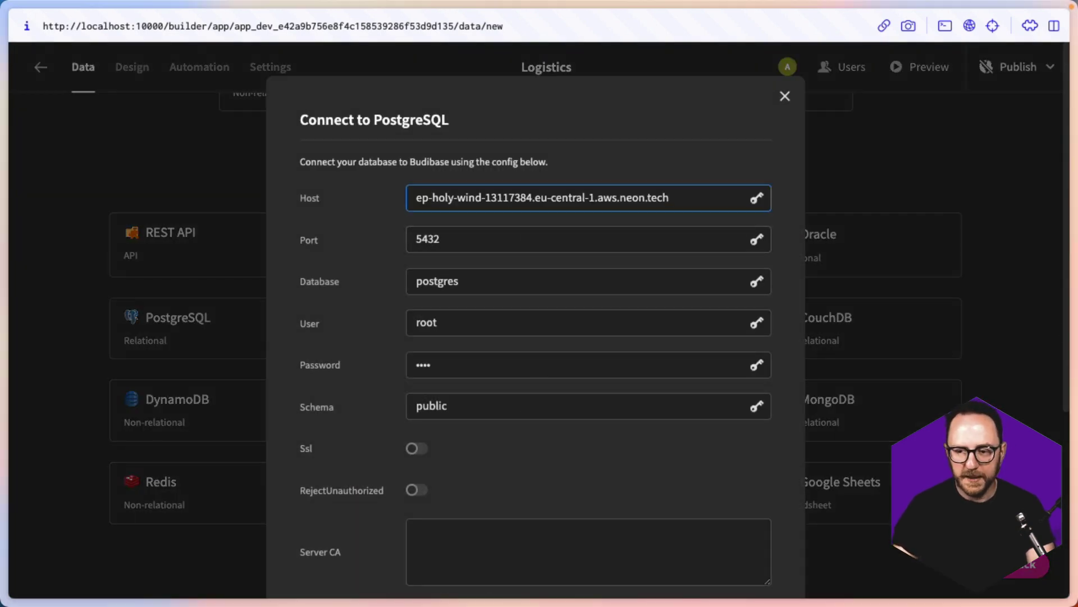
key("Tab")
key("Tab")
type("neondb")
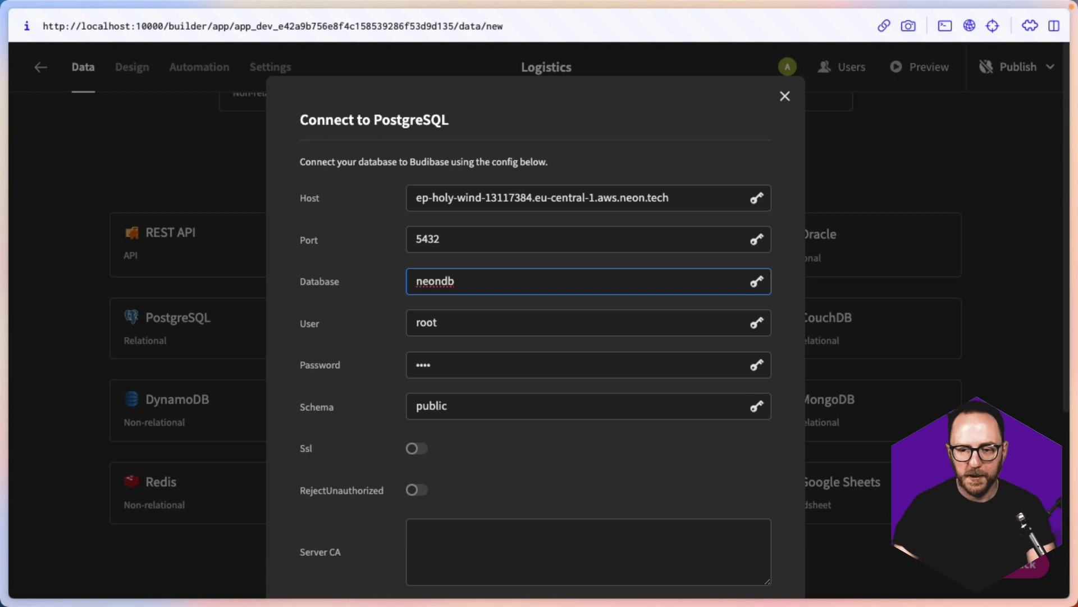
Fill in the PostgreSQL connection's user name and password with the copied database credentials.
key("super+Tab")
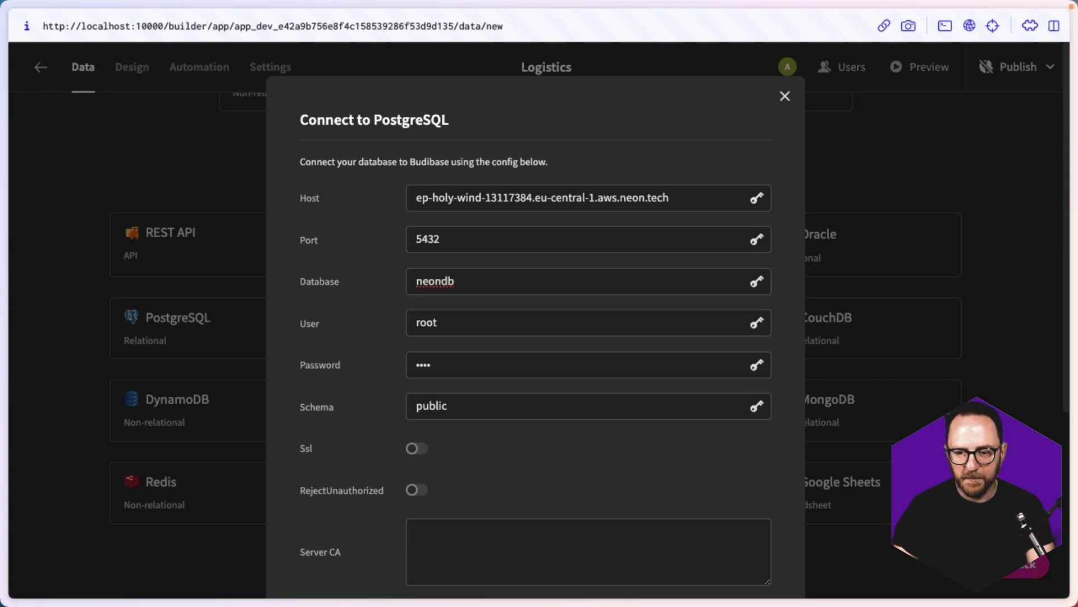
key("super+Tab")
key("Tab")
key("super+v")
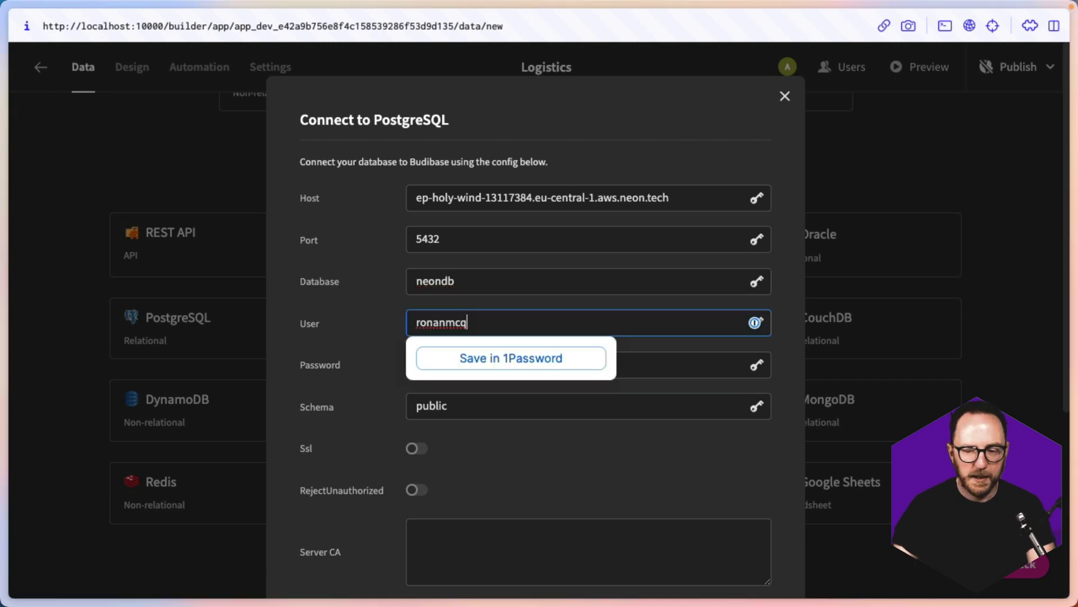
key("super+Tab")
key("super+Tab")
key("Tab")
key("super+v")
Connect to the PostgreSQL database with SSL enabled and fetch only its deliveries table.
left_click(649, 498)
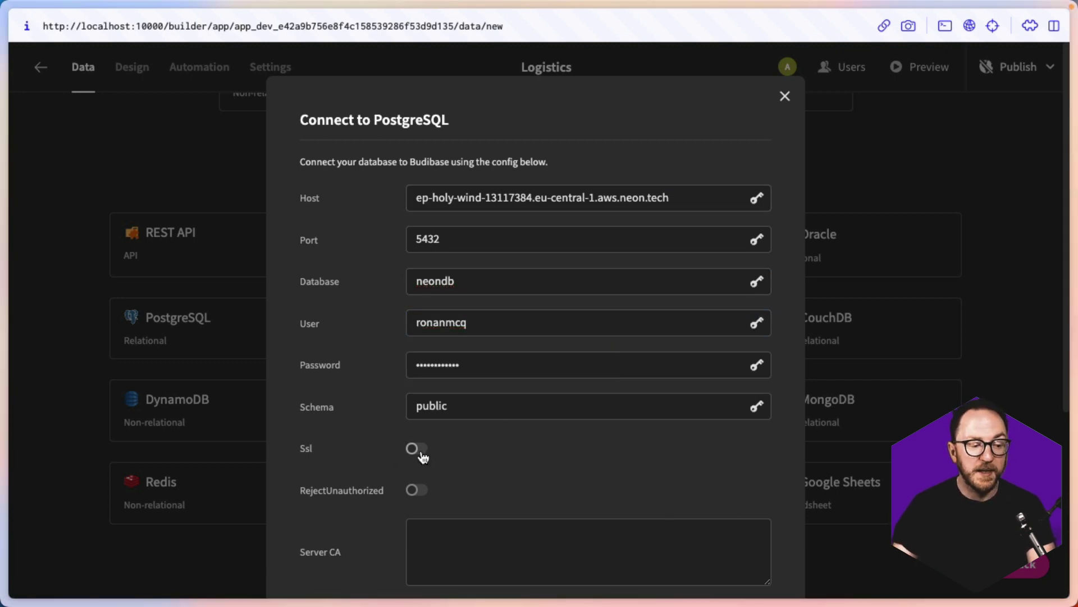
scroll(507, 498, "down", 5)
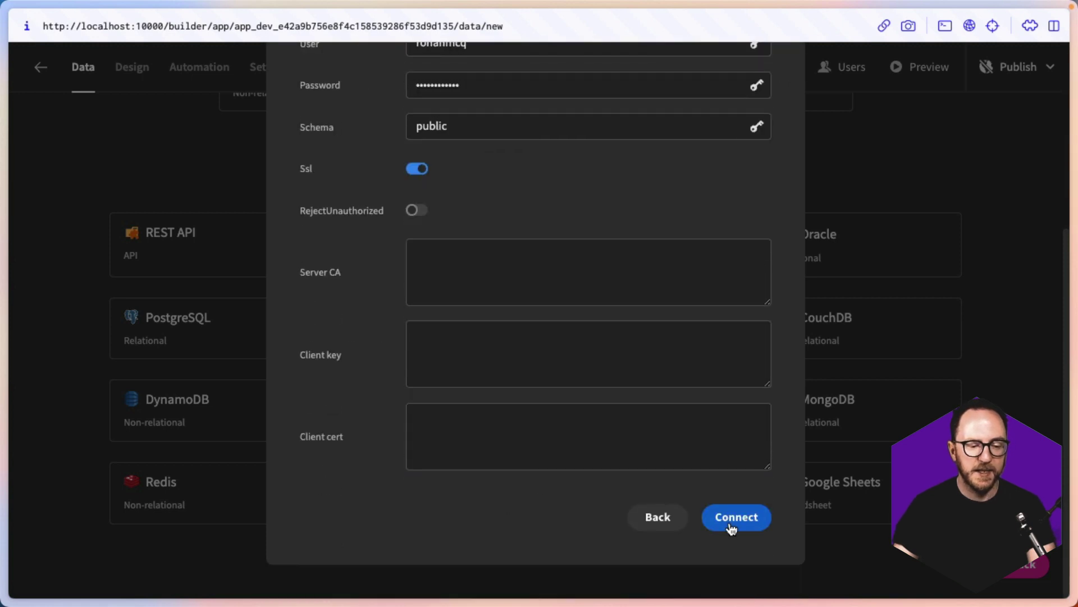
left_click(730, 520)
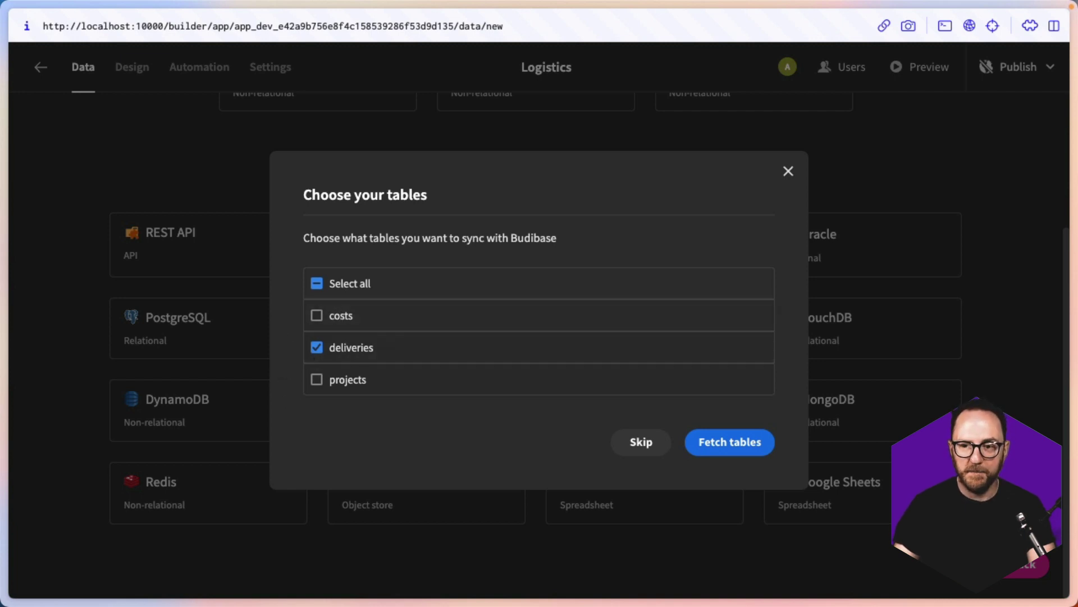
left_click(730, 443)
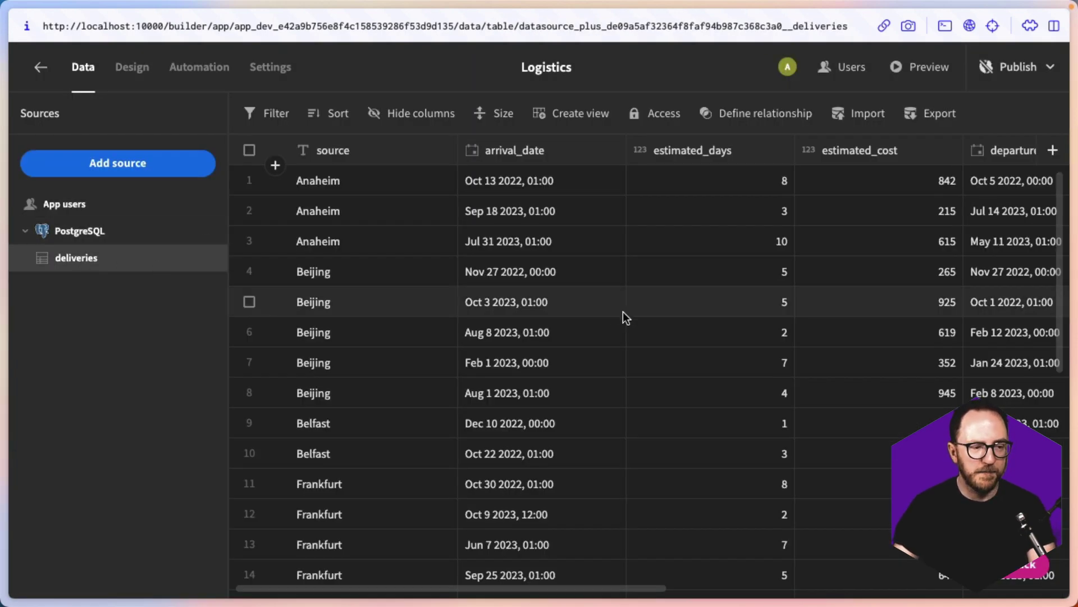
Examine all columns of the deliveries table, from source and arrival_date through to destination and id.
scroll(622, 313, "right", 5)
scroll(574, 306, "right", 10)
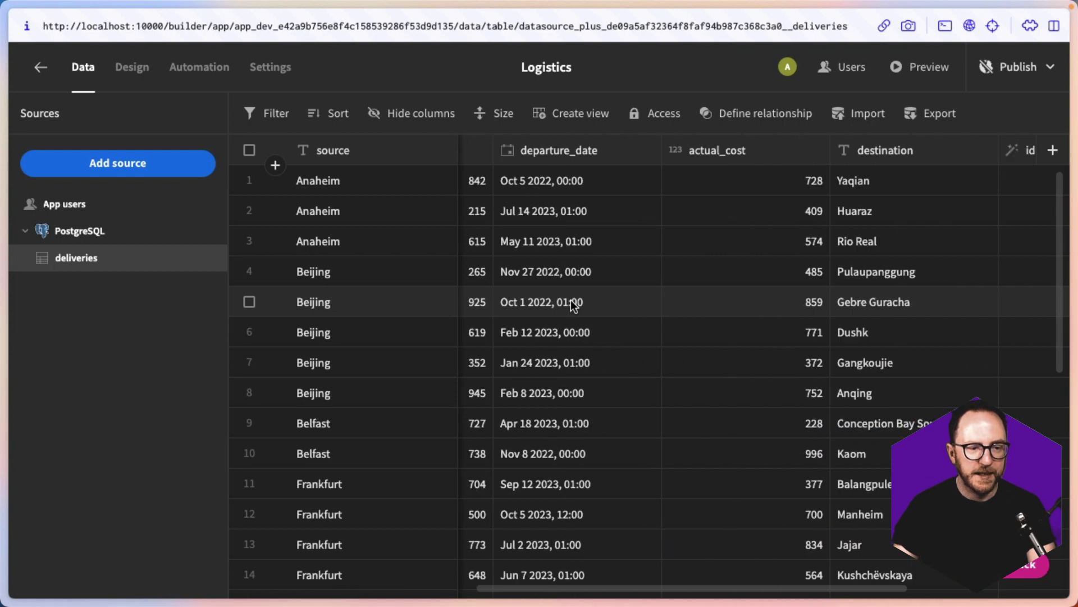
scroll(571, 304, "left", 10)
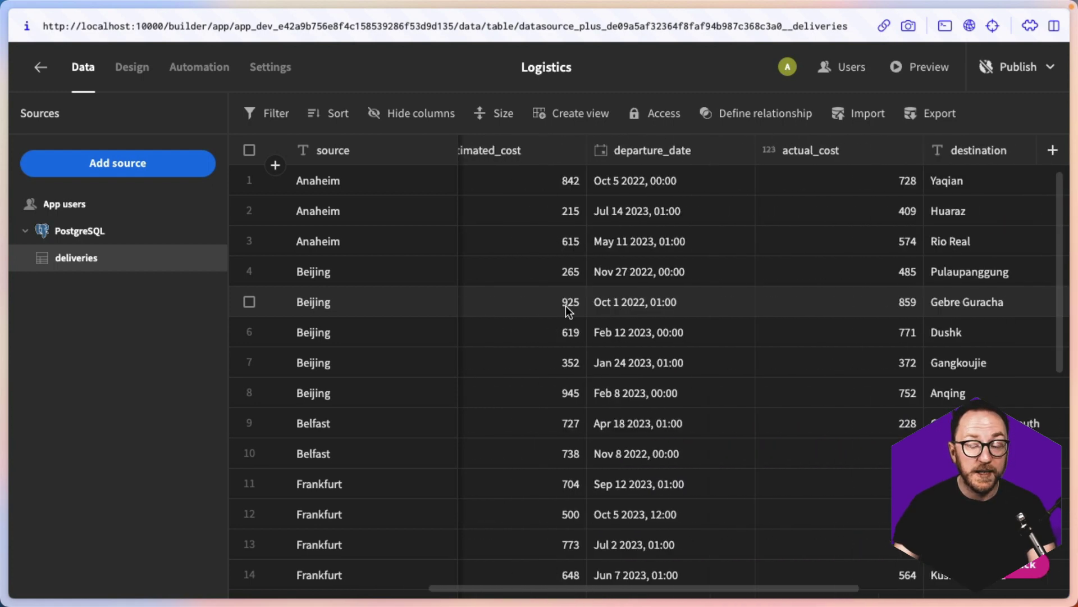
scroll(355, 147, "left", 4)
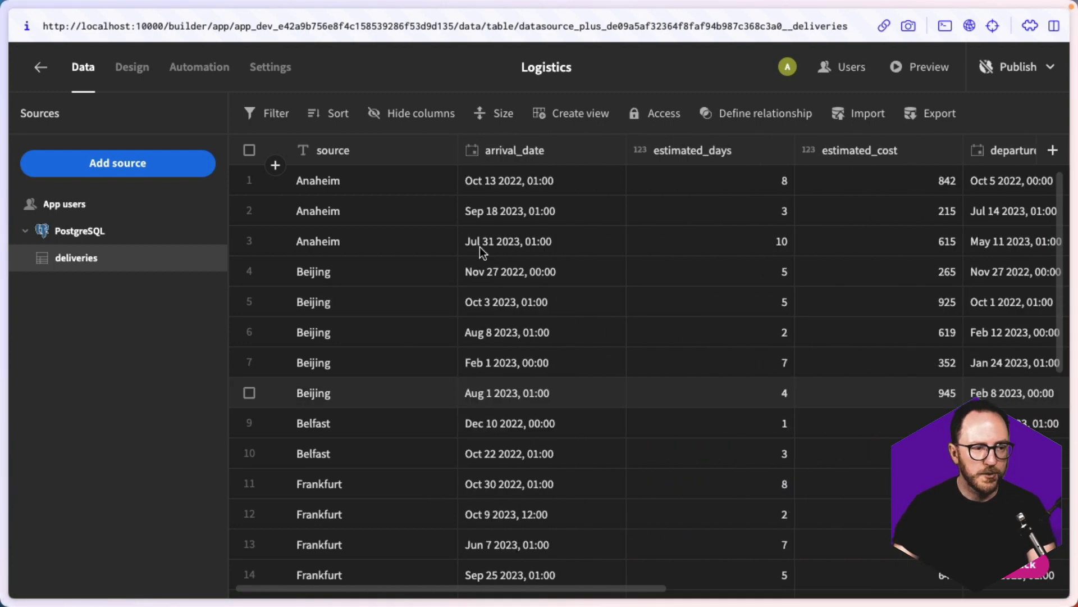
scroll(777, 248, "right", 10)
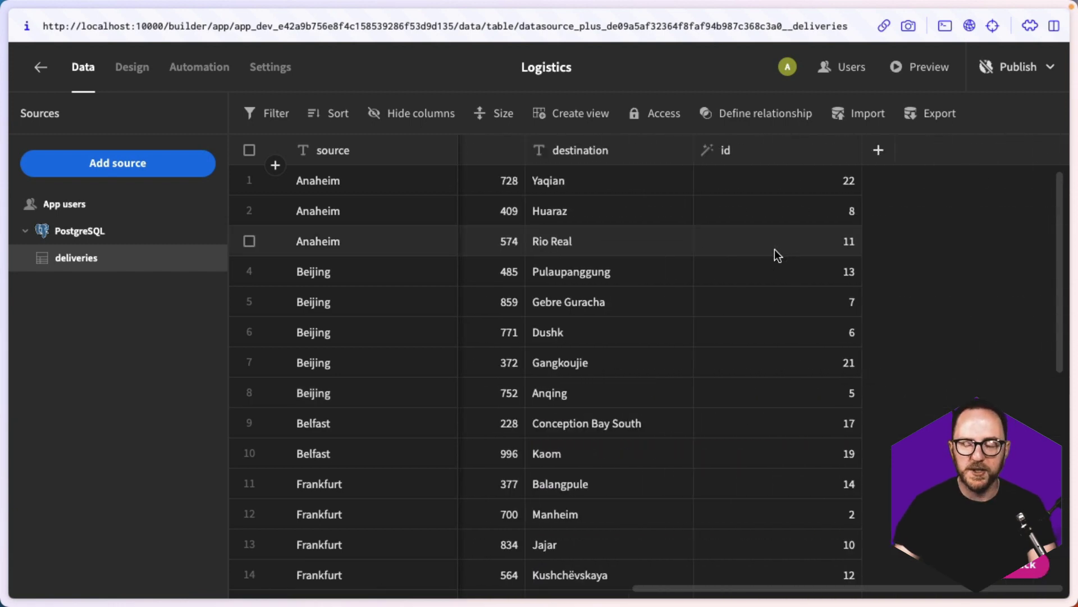
scroll(774, 248, "left", 10)
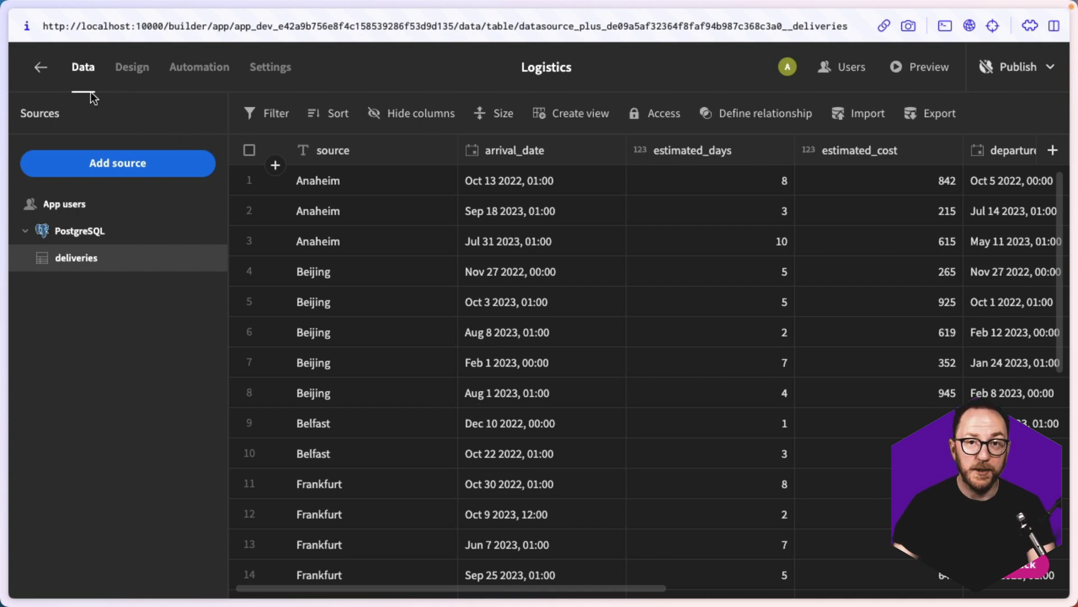
Create a blank app screen with the URL /delivery-times and Basic access.
left_click(122, 72)
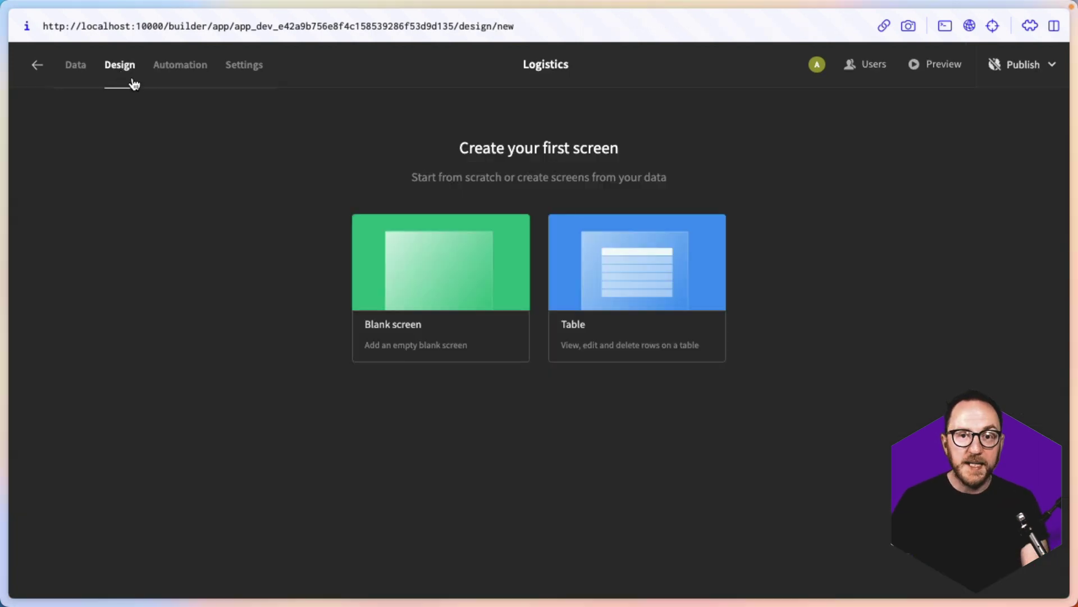
left_click(419, 287)
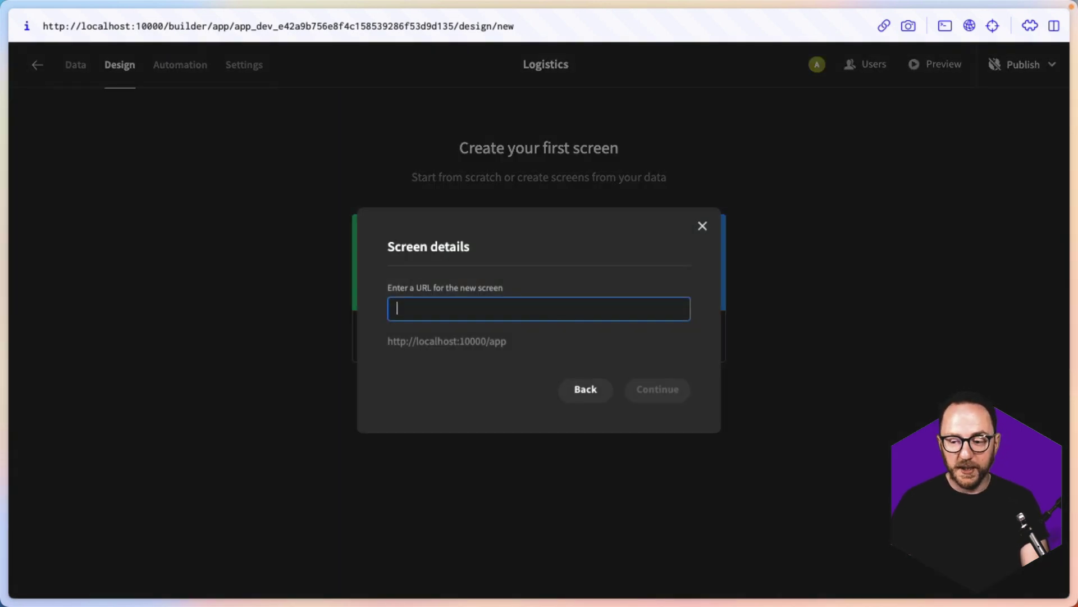
type("/de")
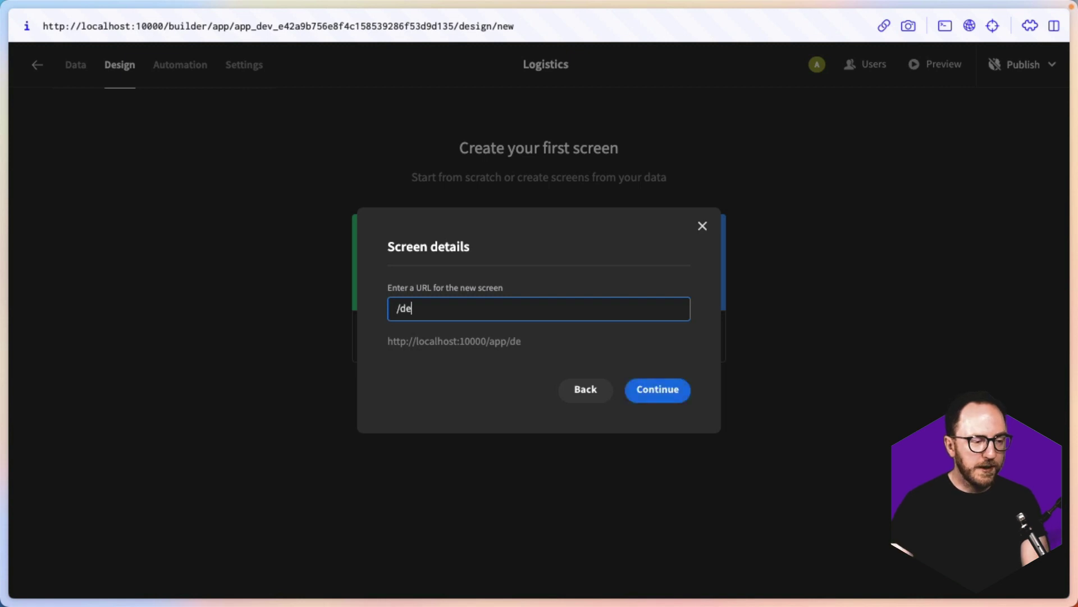
type("livery-times")
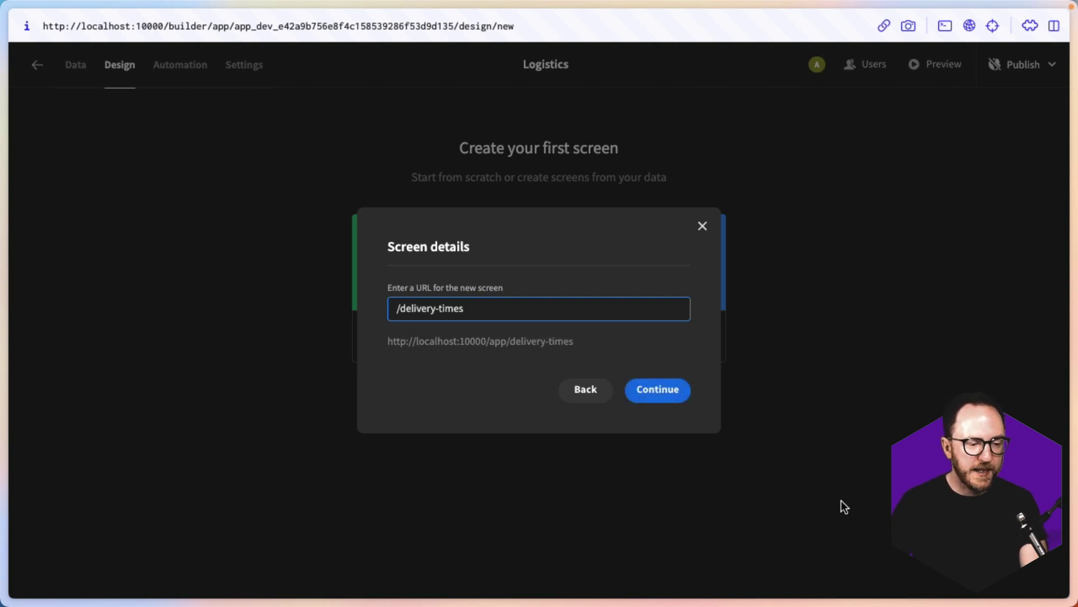
left_click(624, 392)
left_click(641, 396)
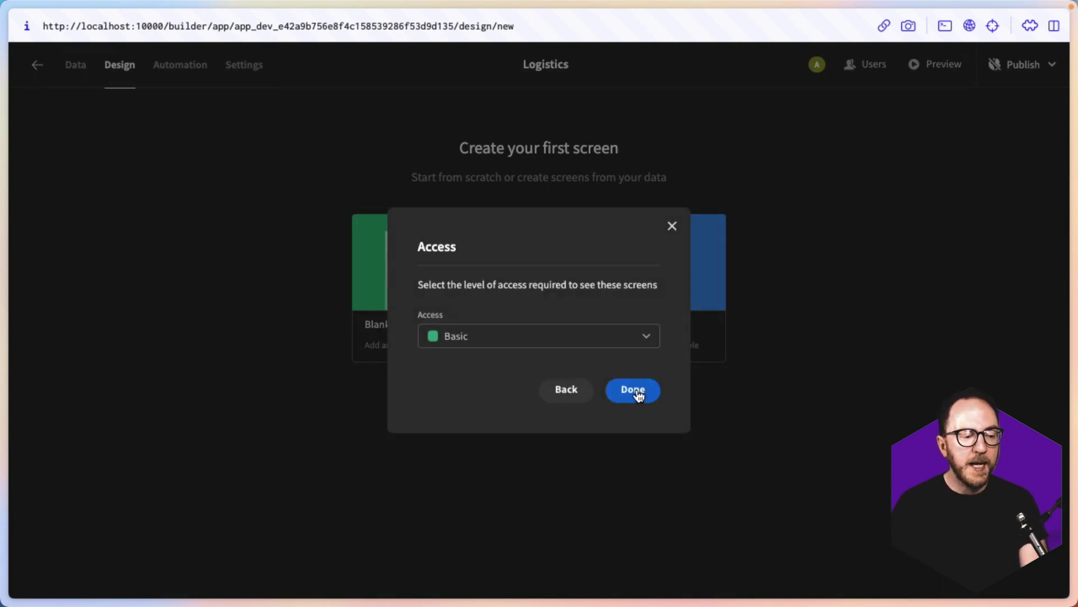
left_click(564, 345)
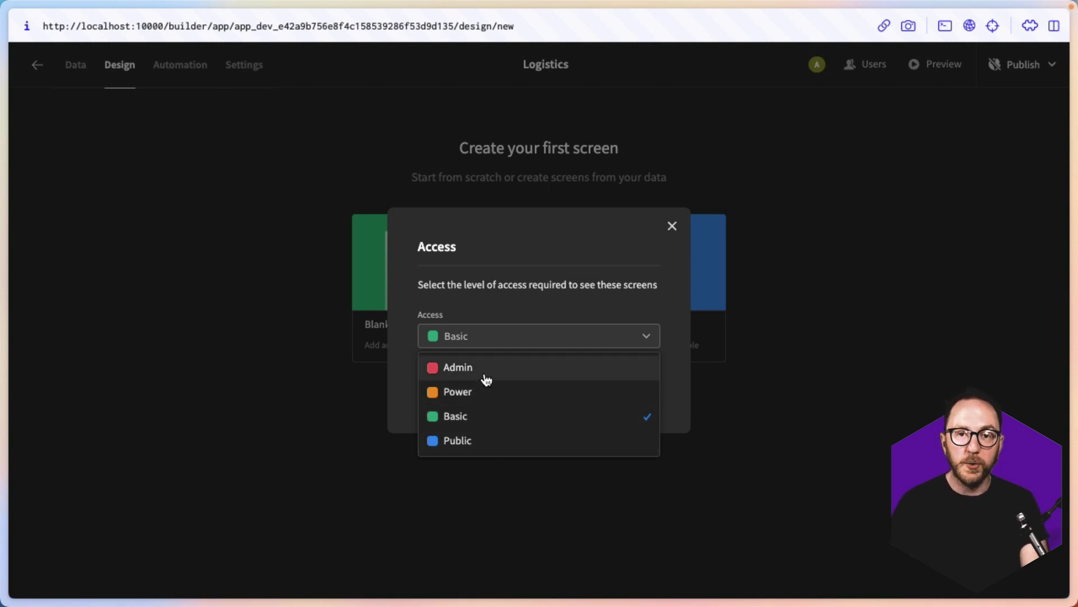
left_click(488, 339)
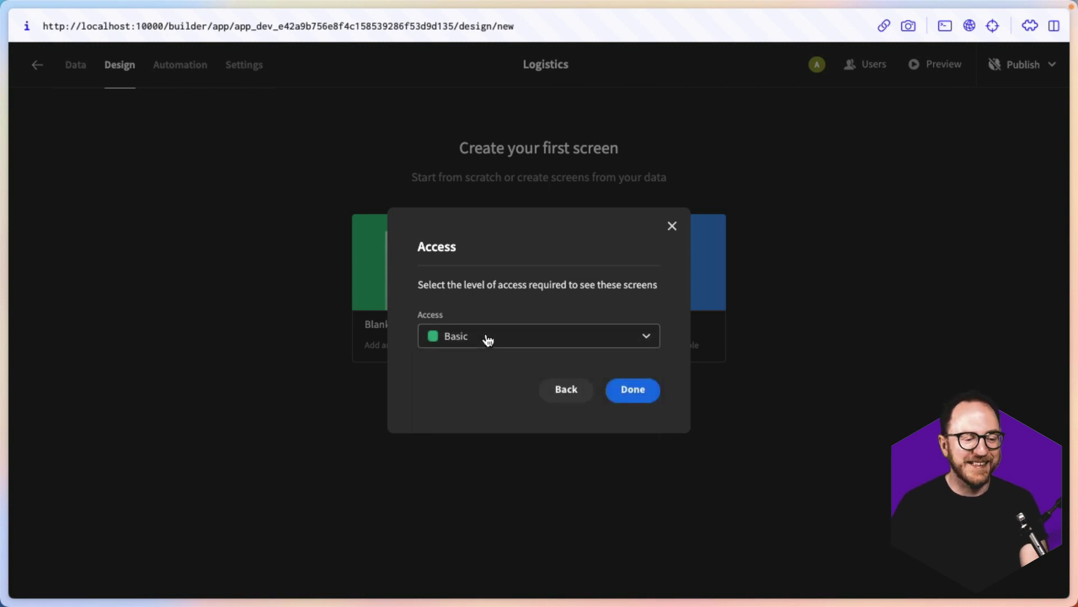
left_click(621, 396)
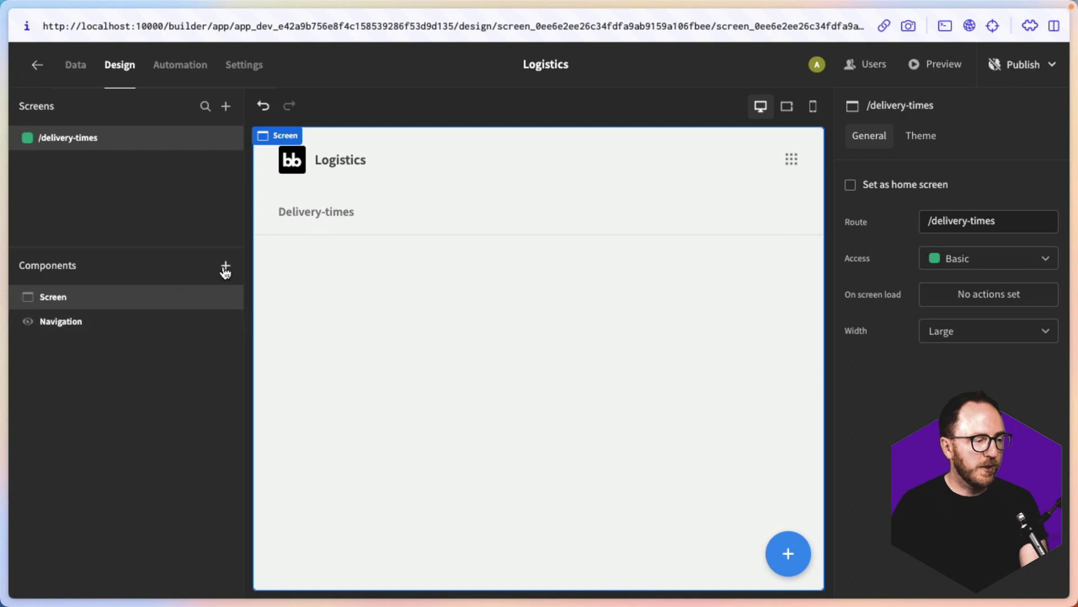
Add a Container to the /delivery-times screen and name it SummaryCard.
left_click(226, 267)
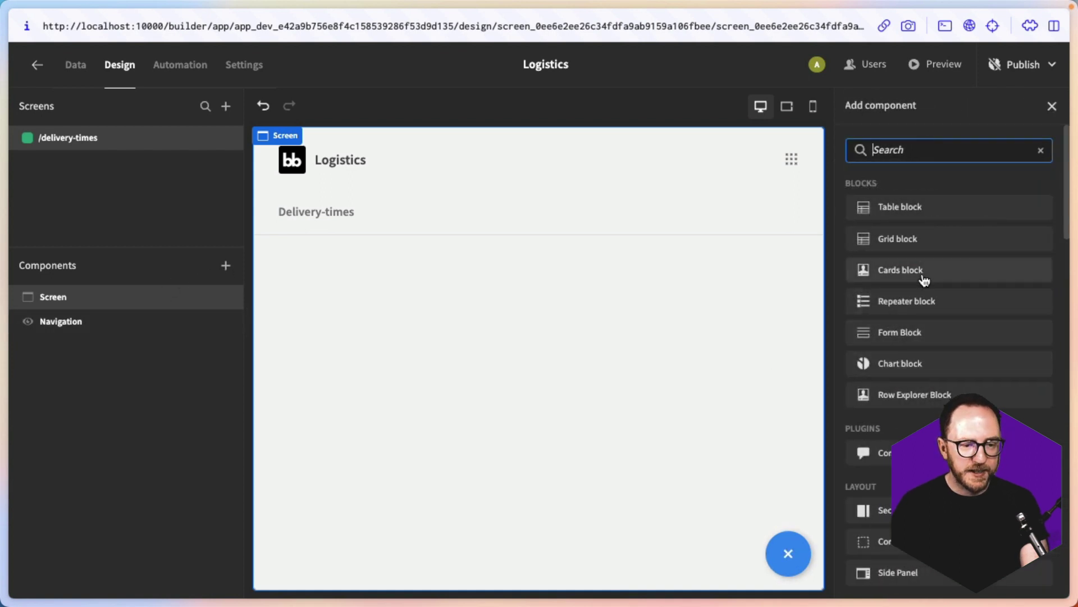
type("con")
left_click(895, 206)
triple_click(959, 205)
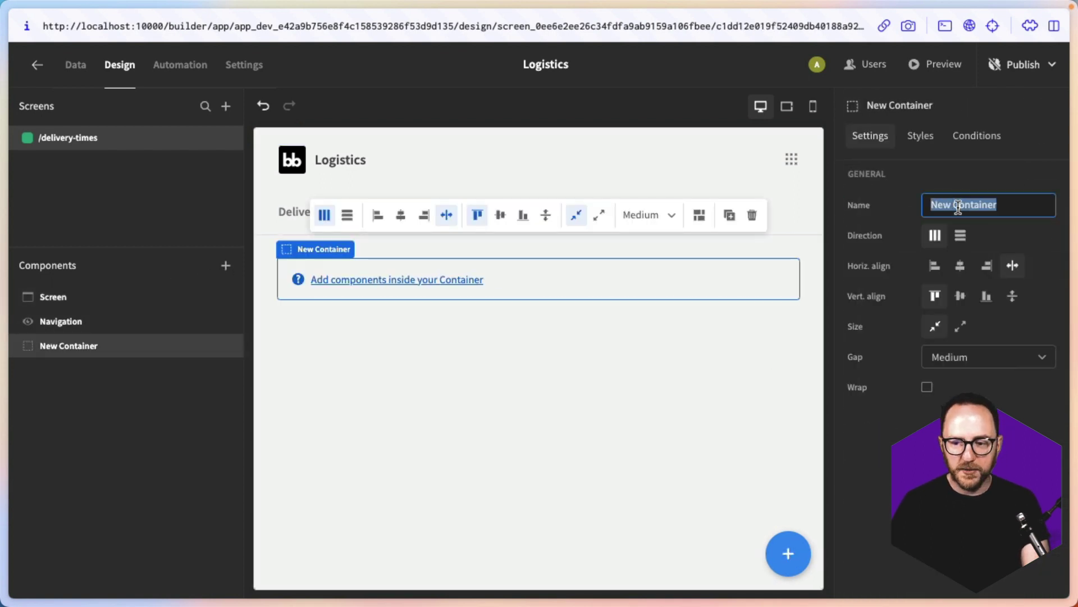
type("SummaryCard")
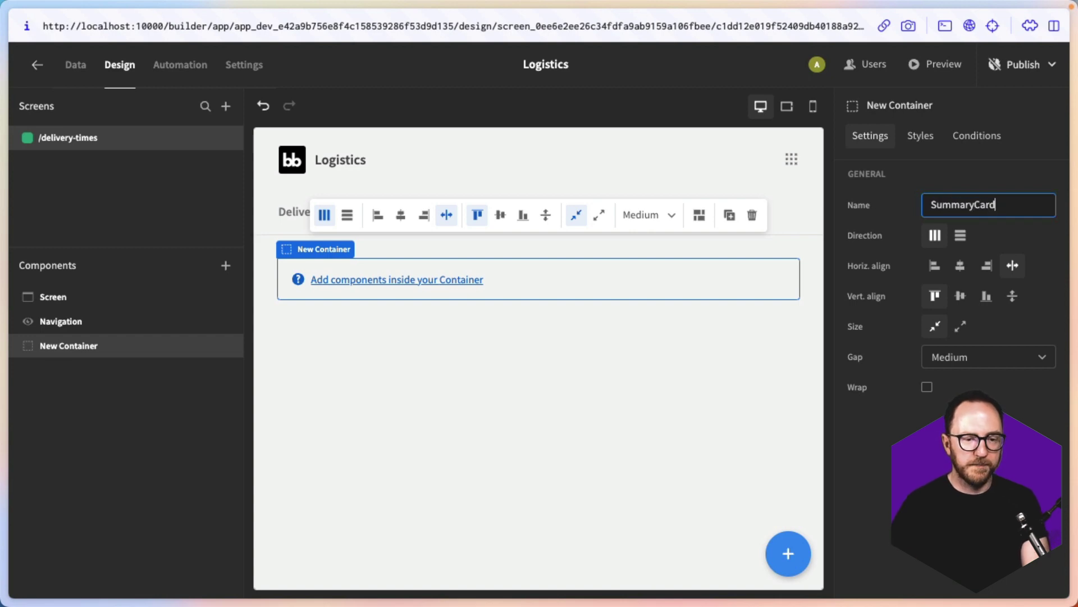
key("Return")
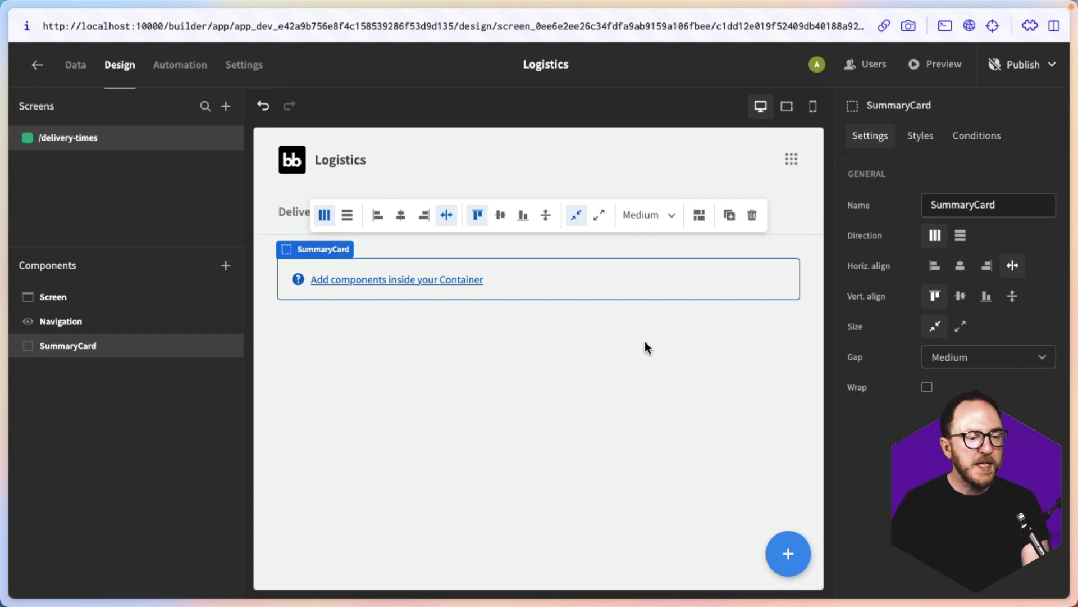
Add three Cards blocks inside the SummaryCard container.
left_click(790, 553)
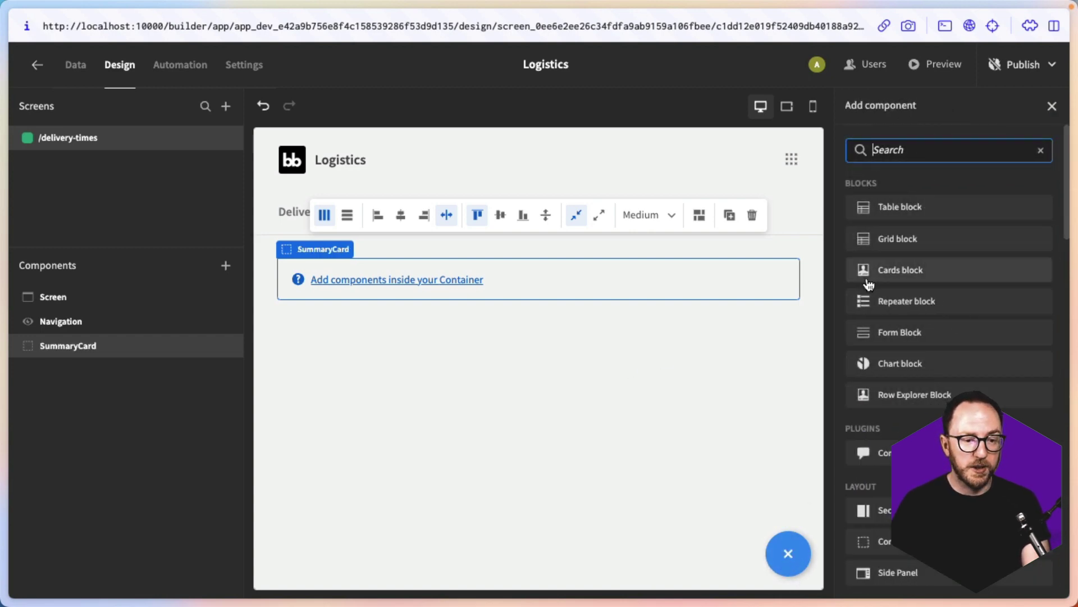
left_click(871, 279)
left_click(788, 553)
double_click(934, 277)
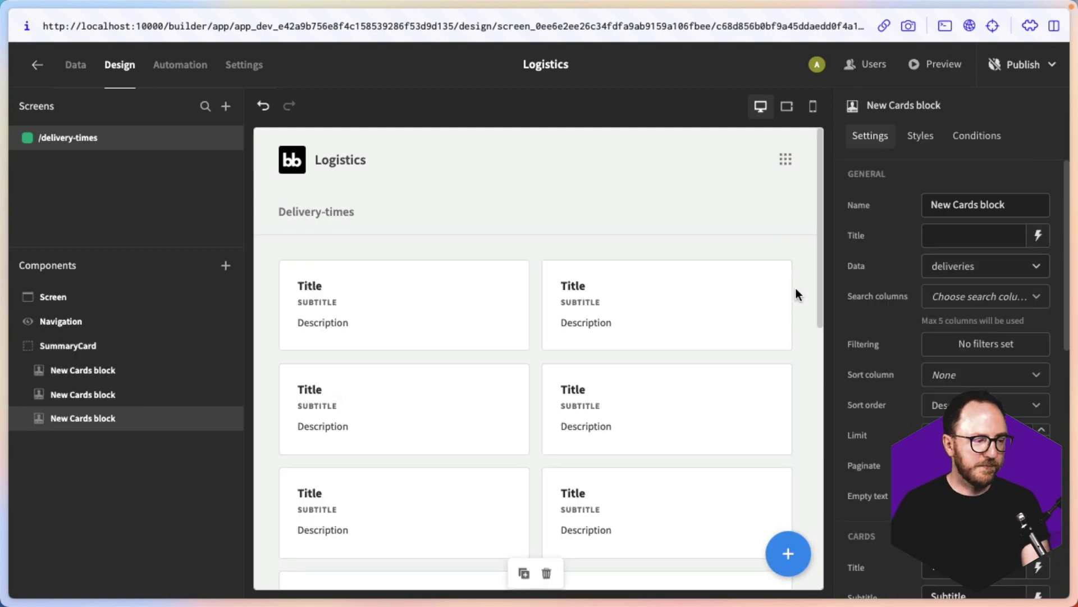
Page forward in the first Cards block of SummaryCard, and turn off its Paginate option.
left_click(80, 370)
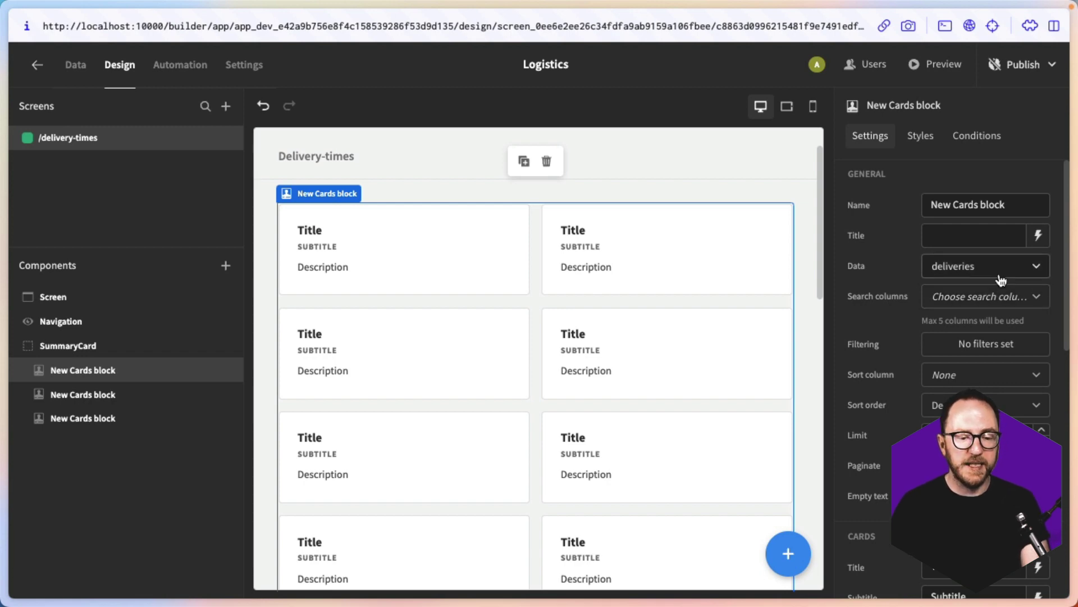
scroll(974, 293, "down", 1)
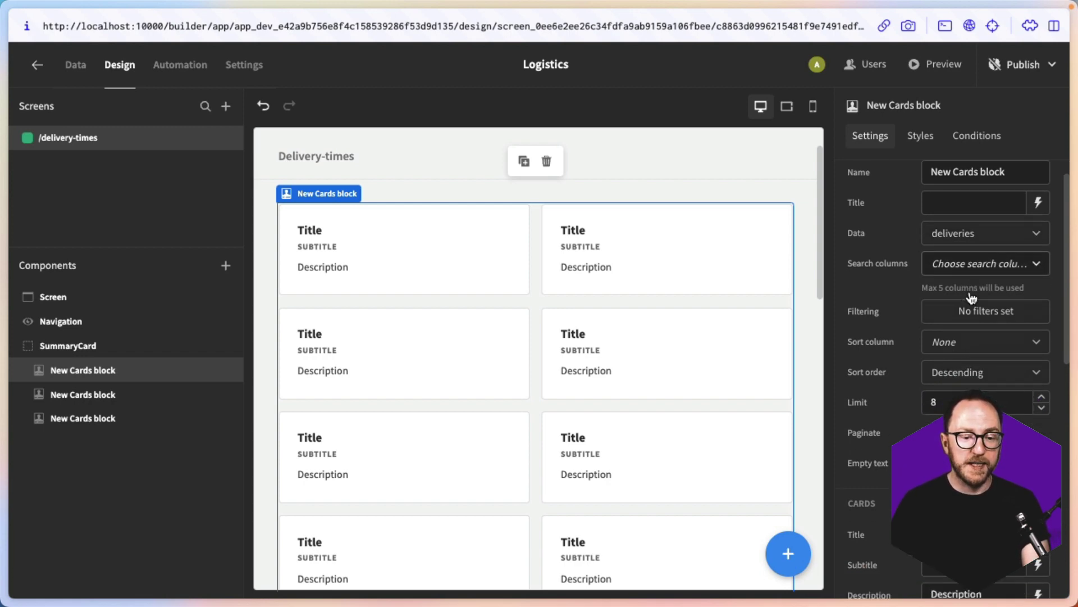
scroll(629, 416, "down", 1)
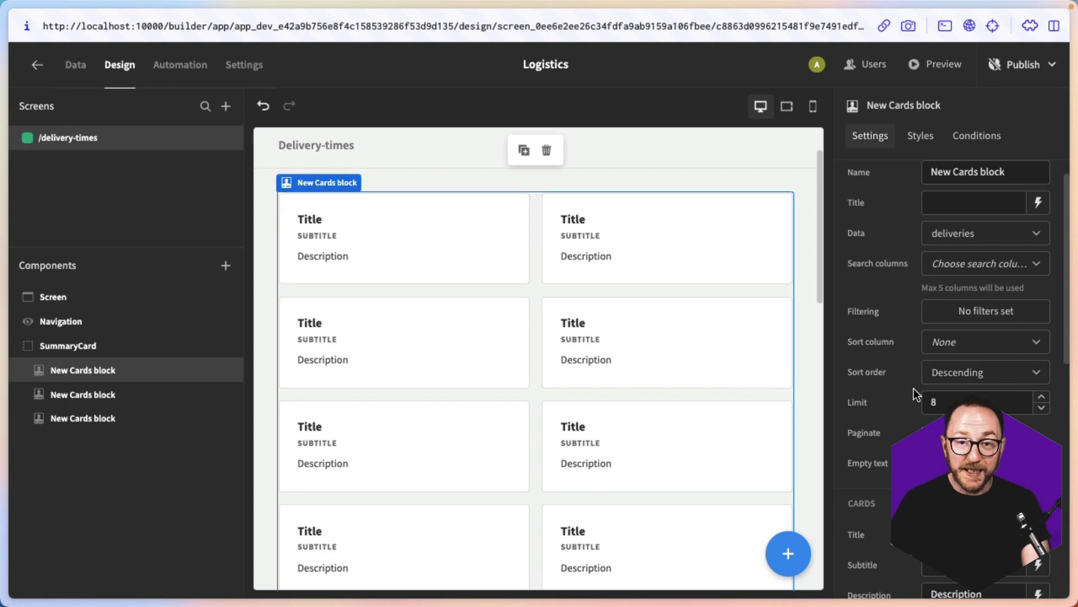
scroll(916, 398, "down", 1)
left_click(927, 400)
scroll(586, 443, "down", 5)
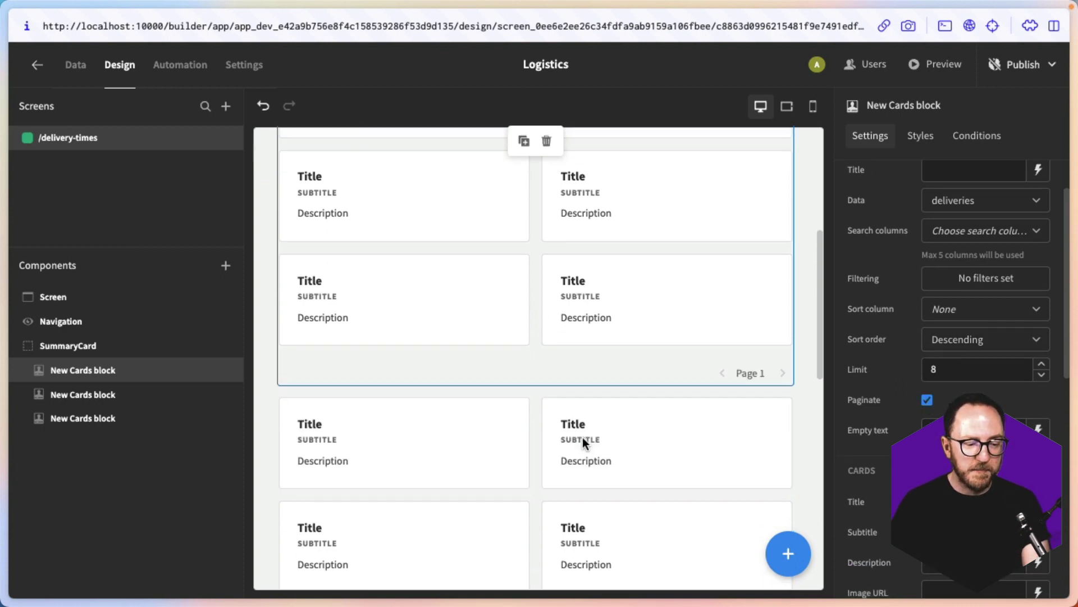
left_click(783, 361)
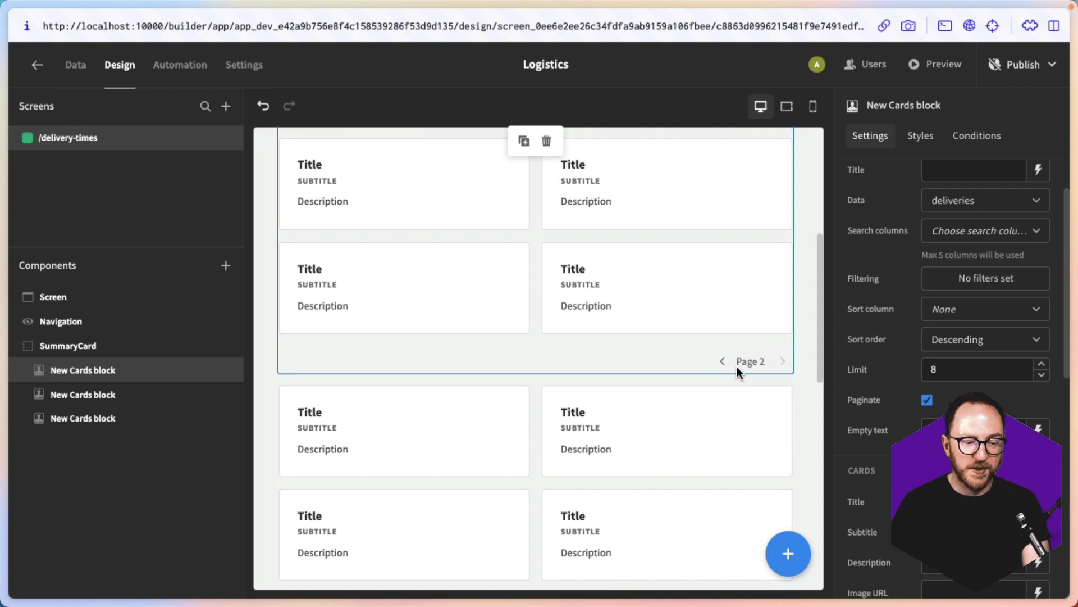
left_click(926, 400)
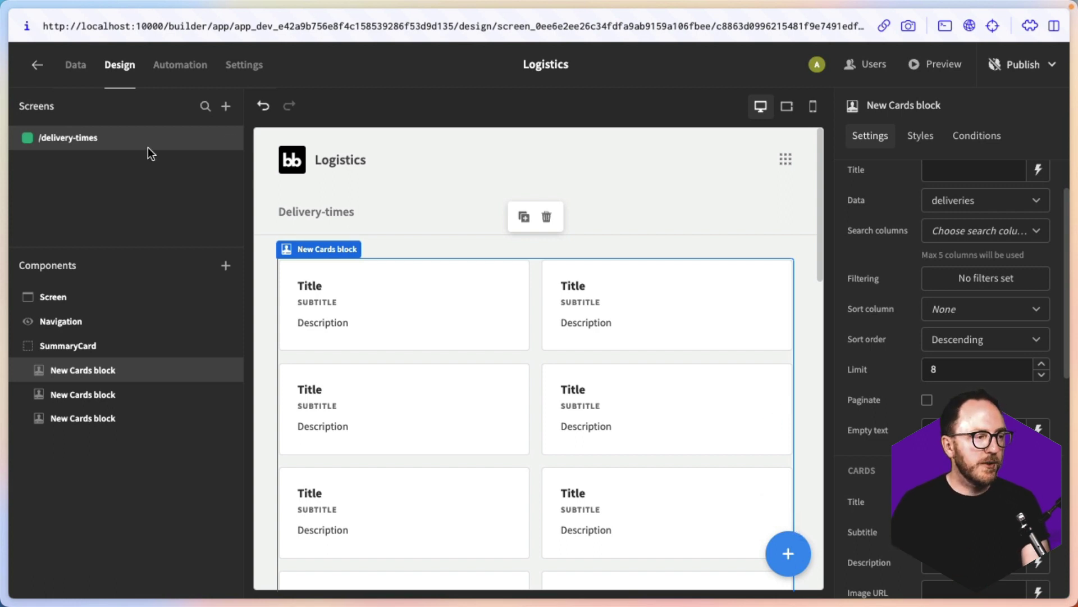
Create a new query on the PostgreSQL data source and name it DeliverySummaryCard.
left_click(71, 66)
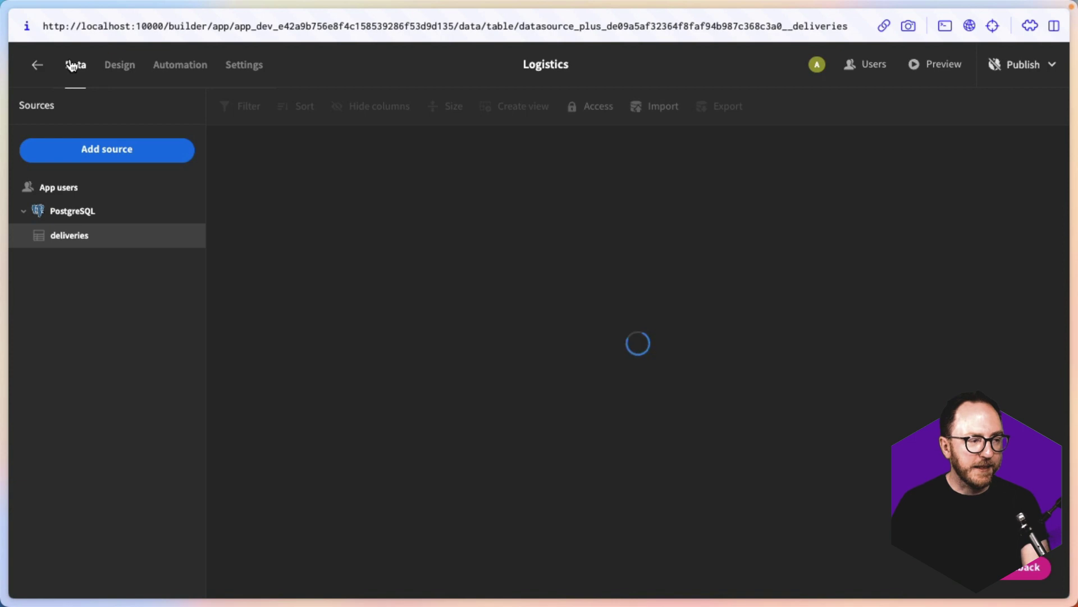
left_click(83, 213)
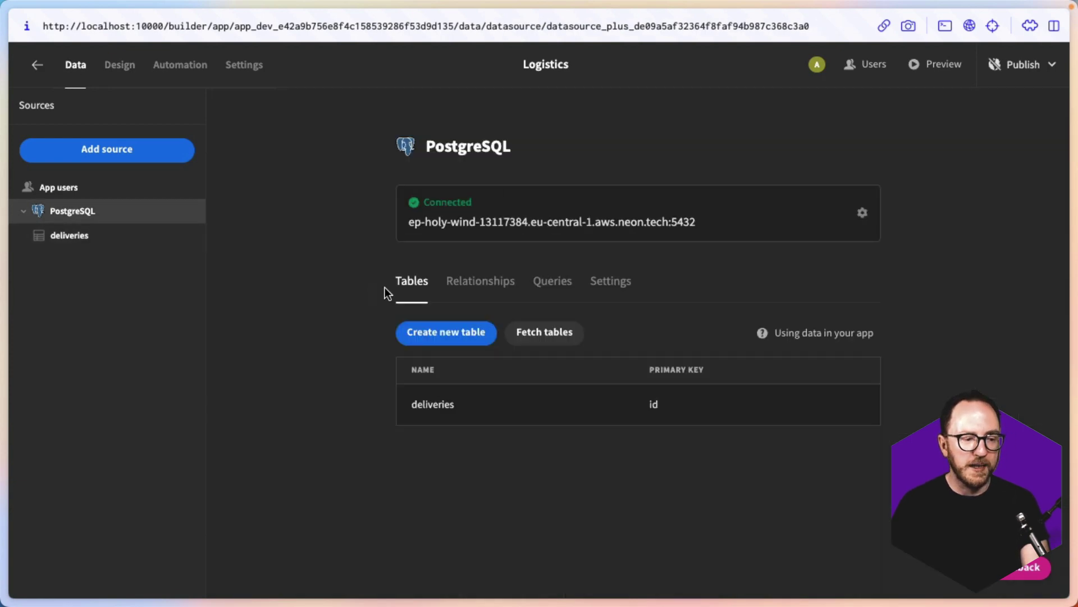
left_click(564, 300)
left_click(436, 337)
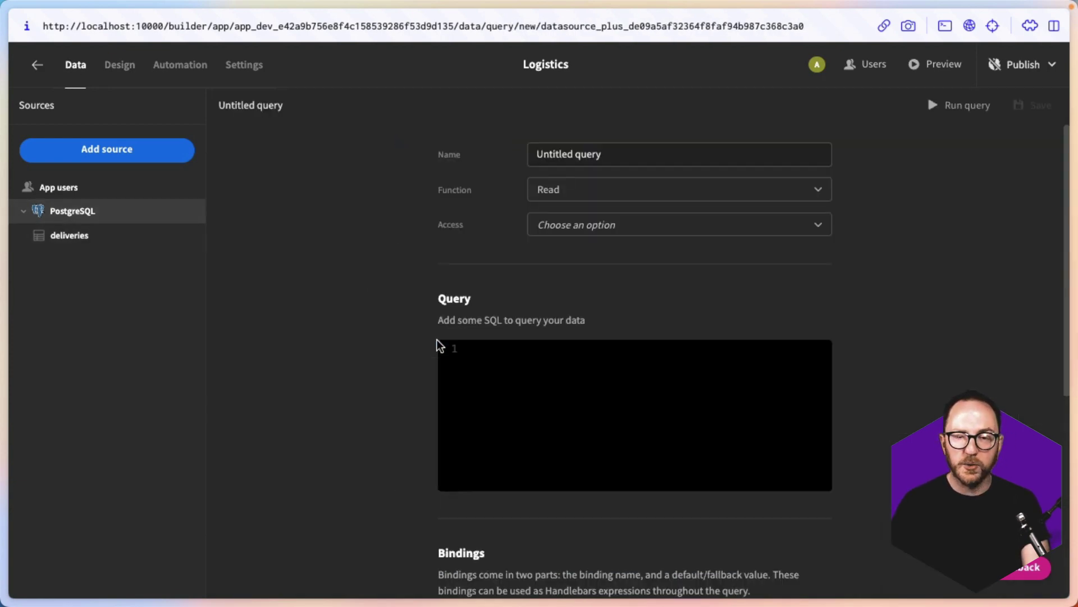
triple_click(564, 156)
type("Ca")
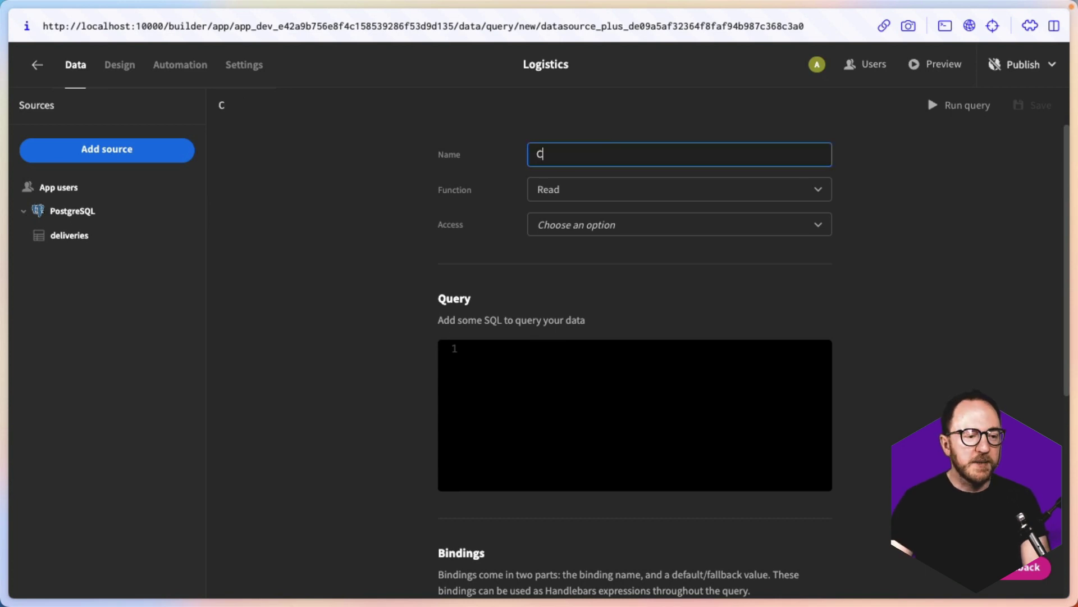
key("BackSpace")
key("BackSpace")
type("Deliver")
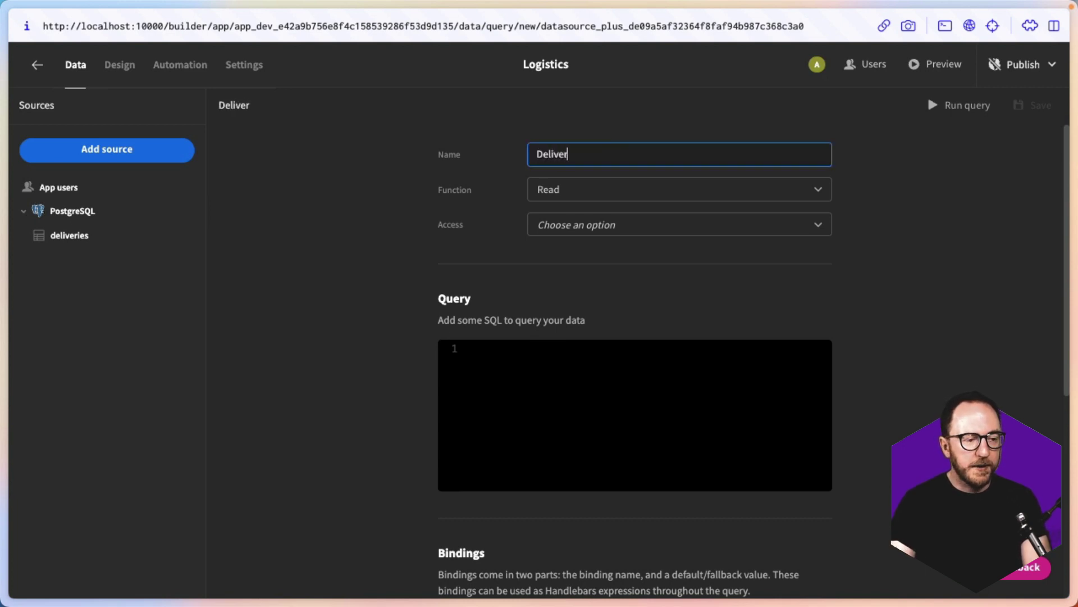
type("ySummaryCard")
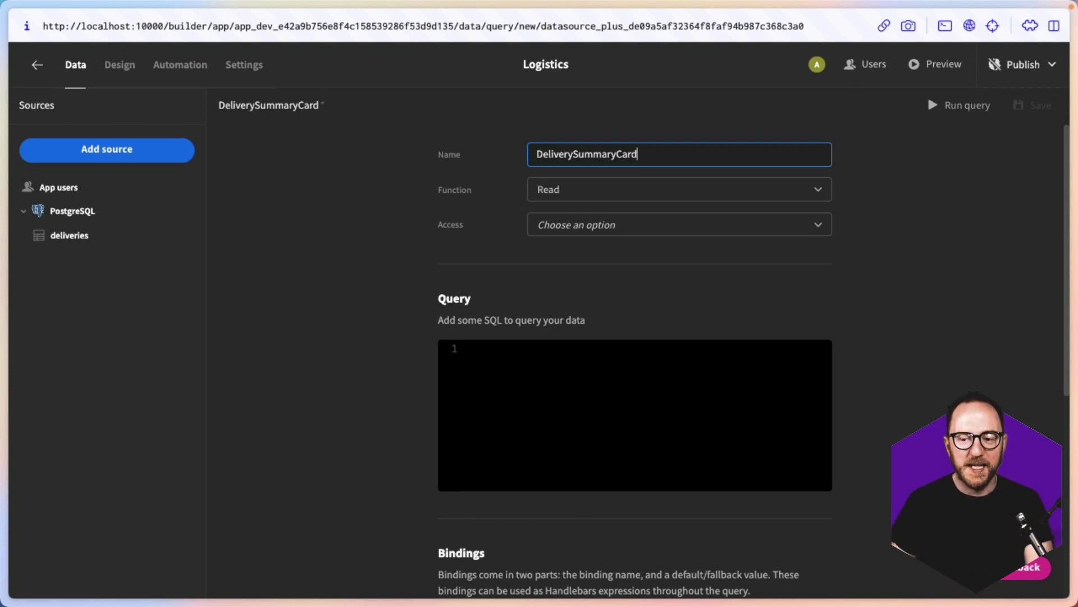
Begin the query's SQL with SELECT and the column CAST(EXTRACT(MONTH FROM departure_date) AS INTEGER) AS month.
left_click(528, 443)
type("SELECT")
key("Return")
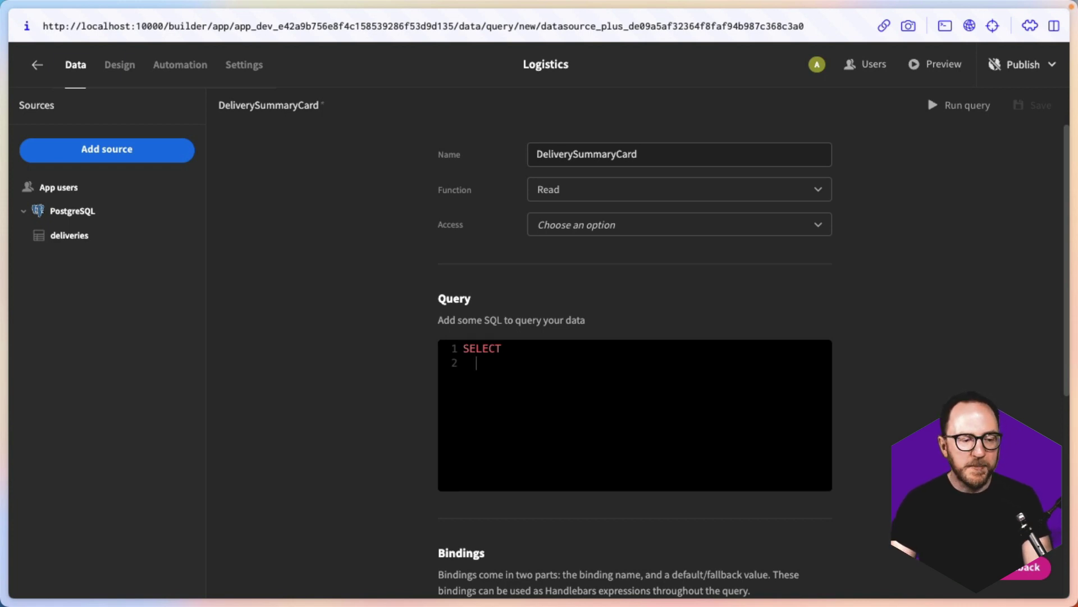
type("CAST(")
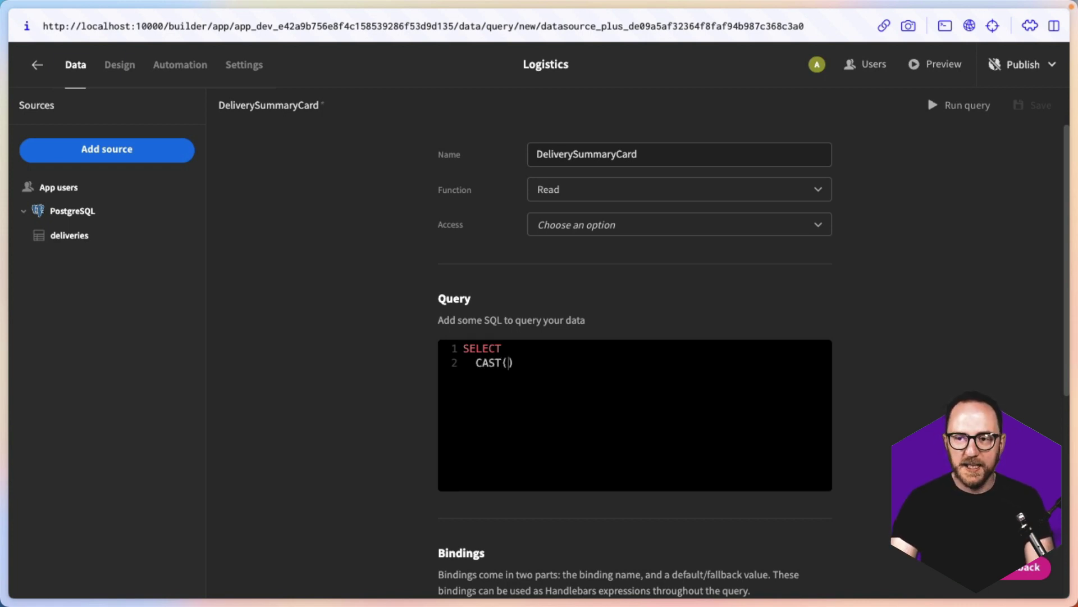
type("EXTRACT(M")
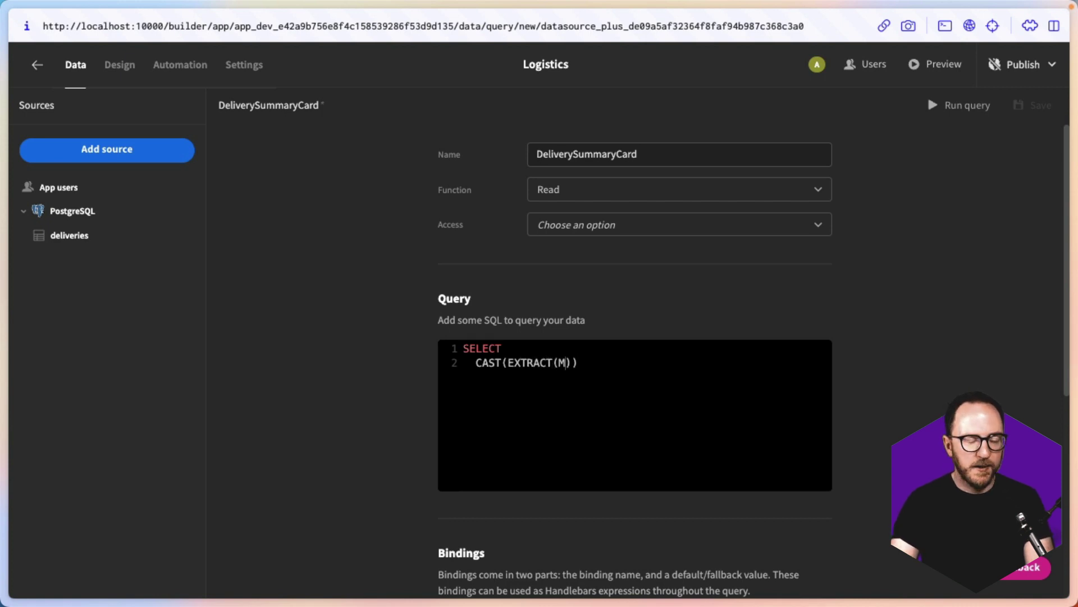
type("ONTH FROM ")
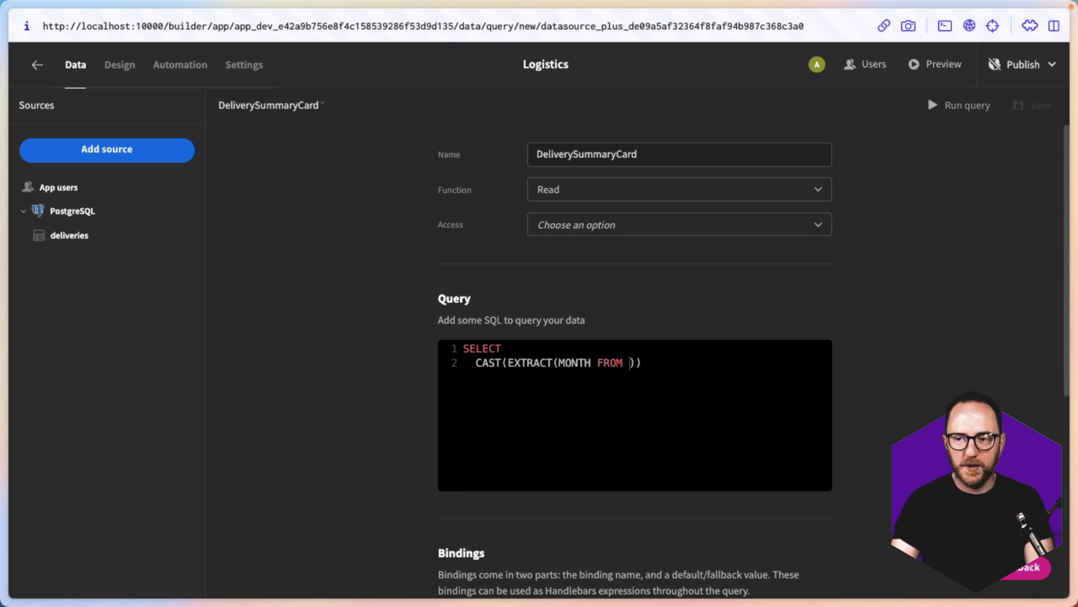
type("departure")
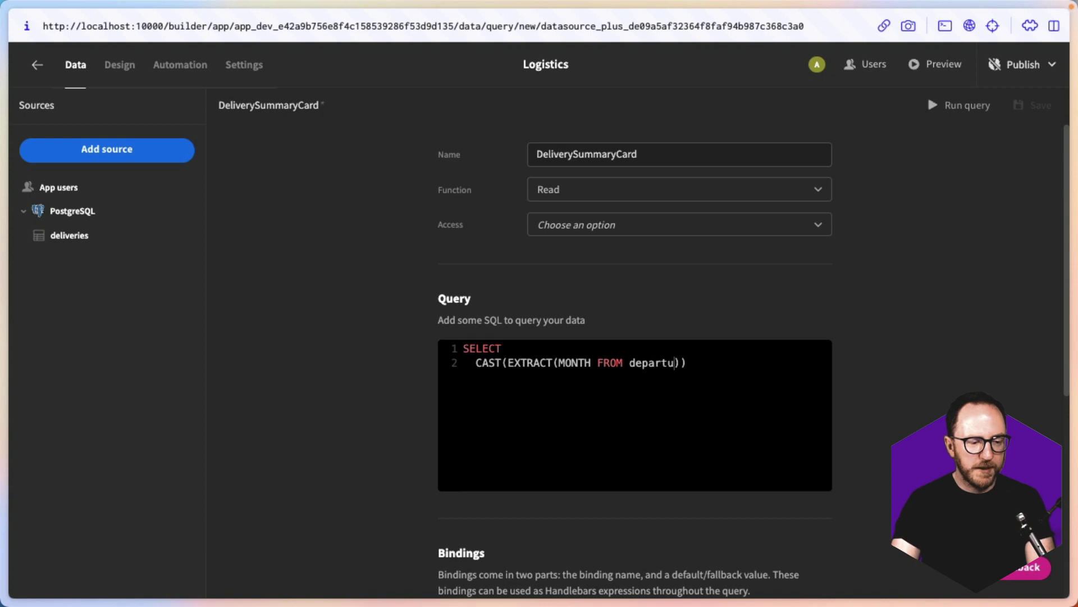
type("_date) AS ")
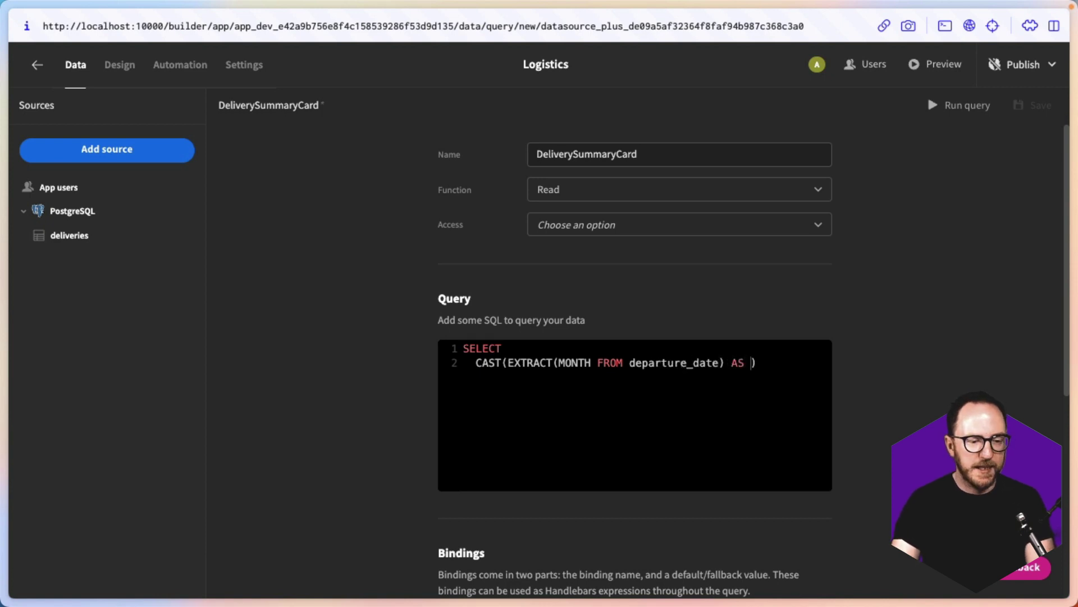
type("INTEGER) AS ")
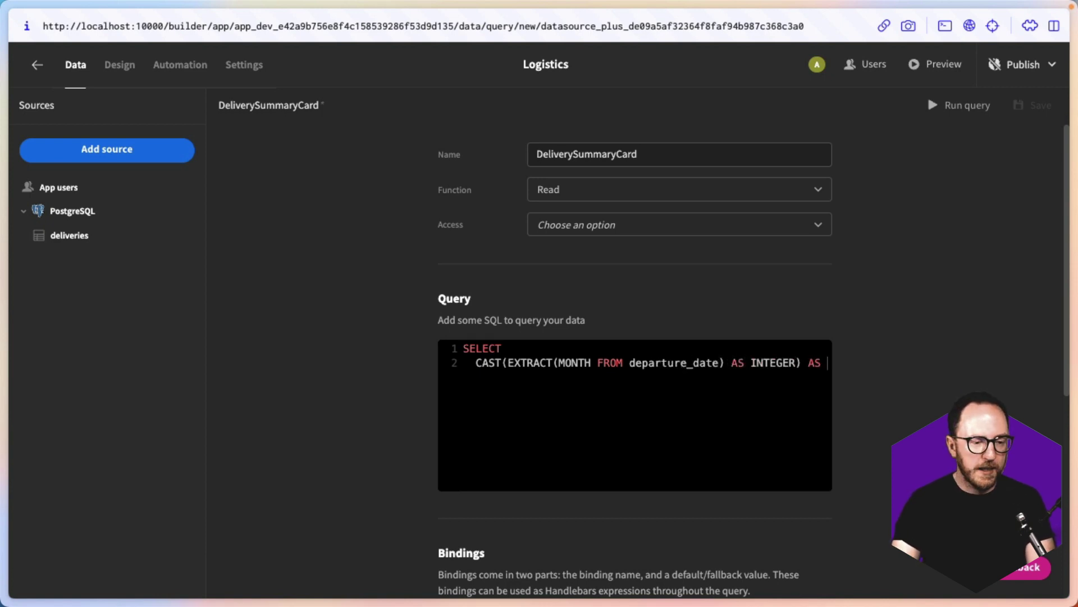
type("month,")
key("Return")
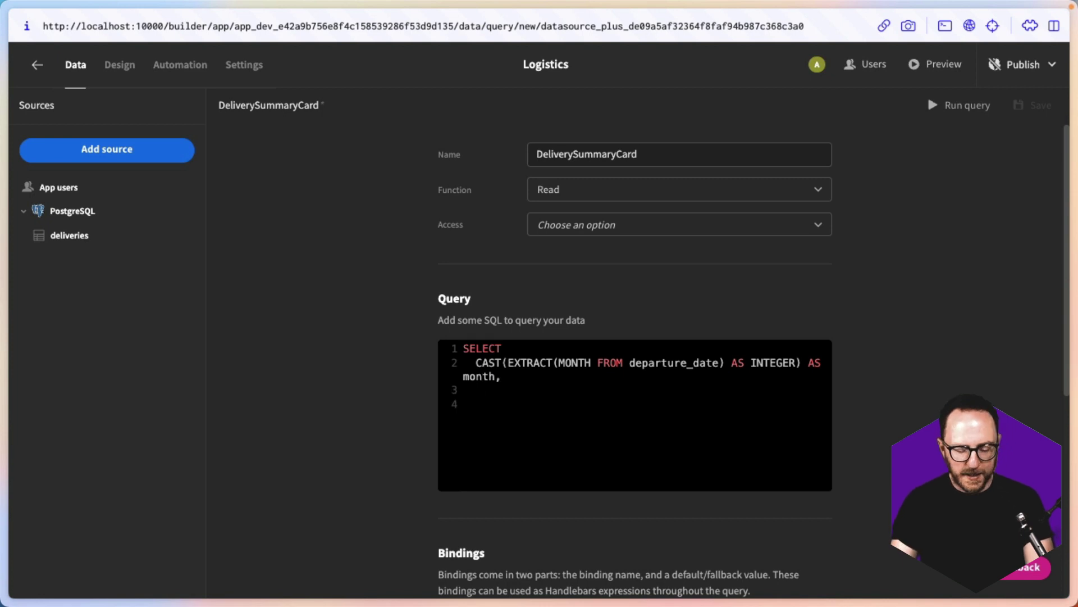
Duplicate the month column line in the query and change the copy to CAST(EXTRACT(YEAR FROM departure_date) AS INTEGER) AS year.
left_click_drag(501, 377, 460, 361)
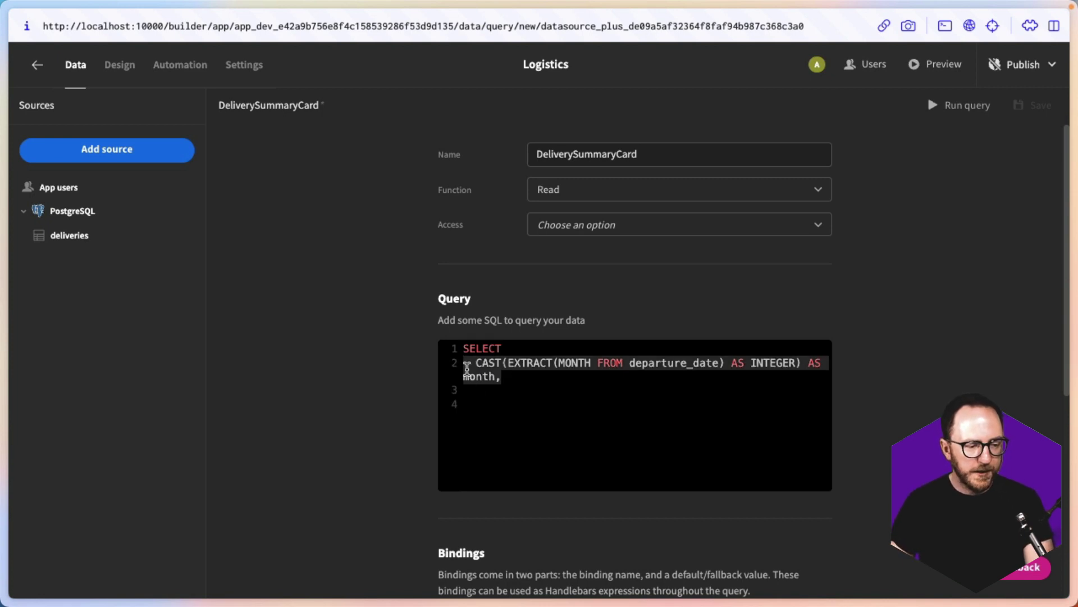
key("ctrl+c")
left_click(500, 390)
key("ctrl+v")
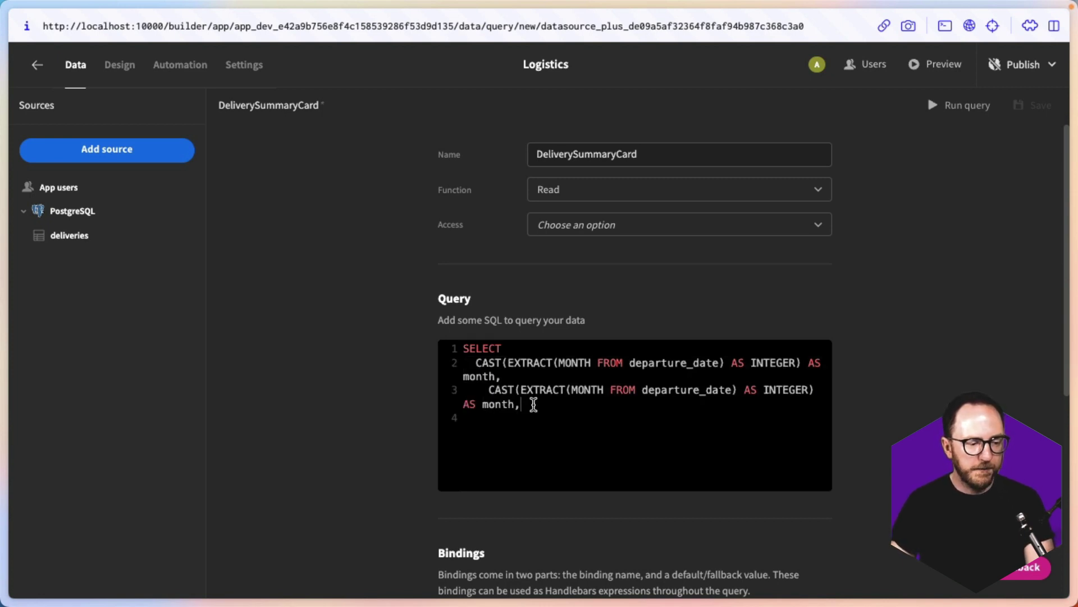
double_click(587, 389)
type("YEAR")
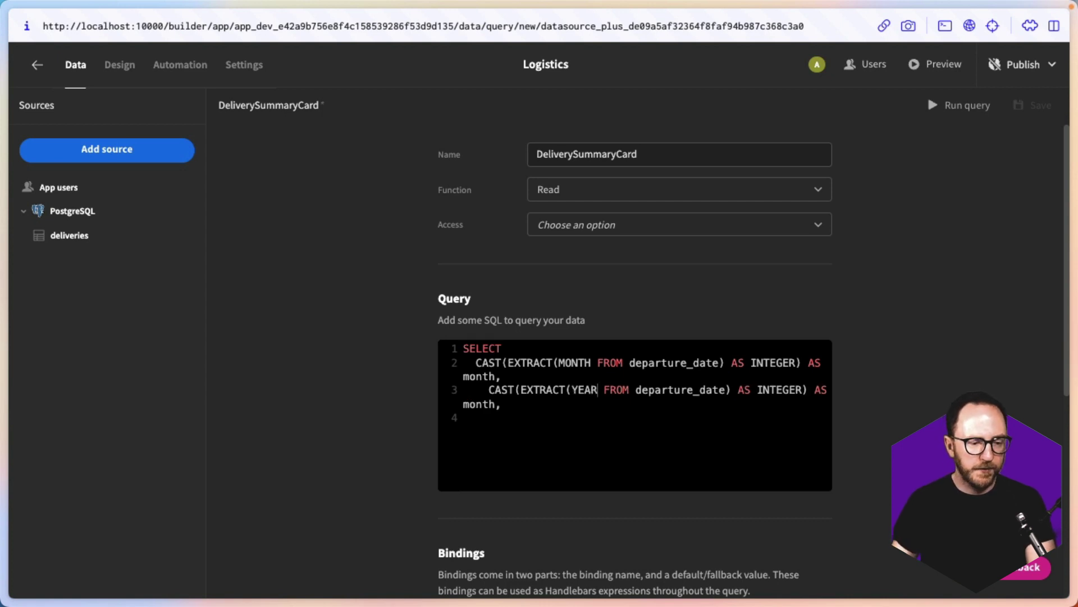
double_click(478, 404)
type("ye")
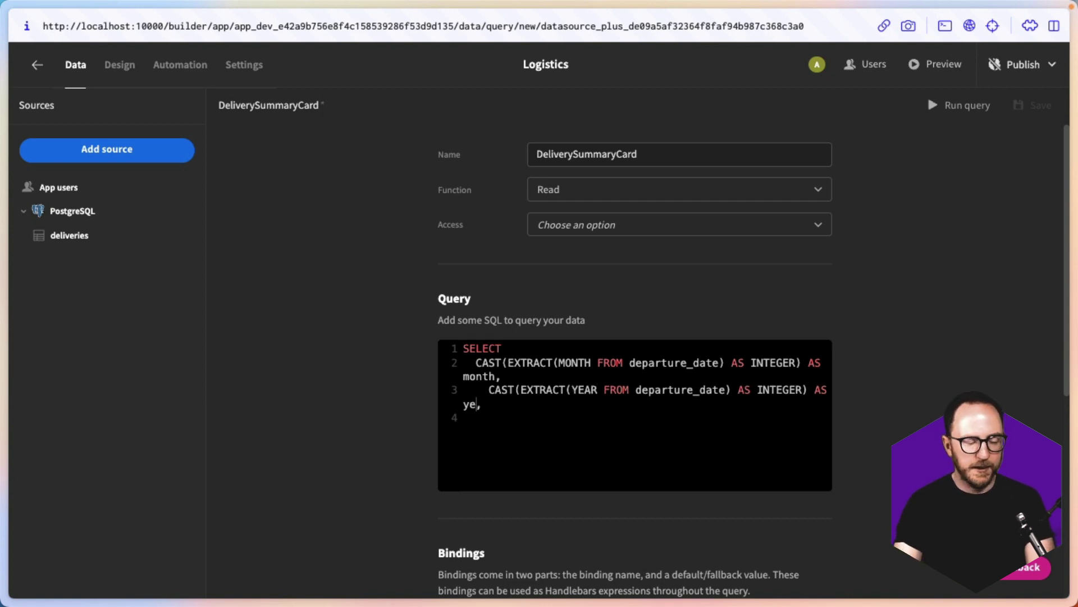
type("ar,   C")
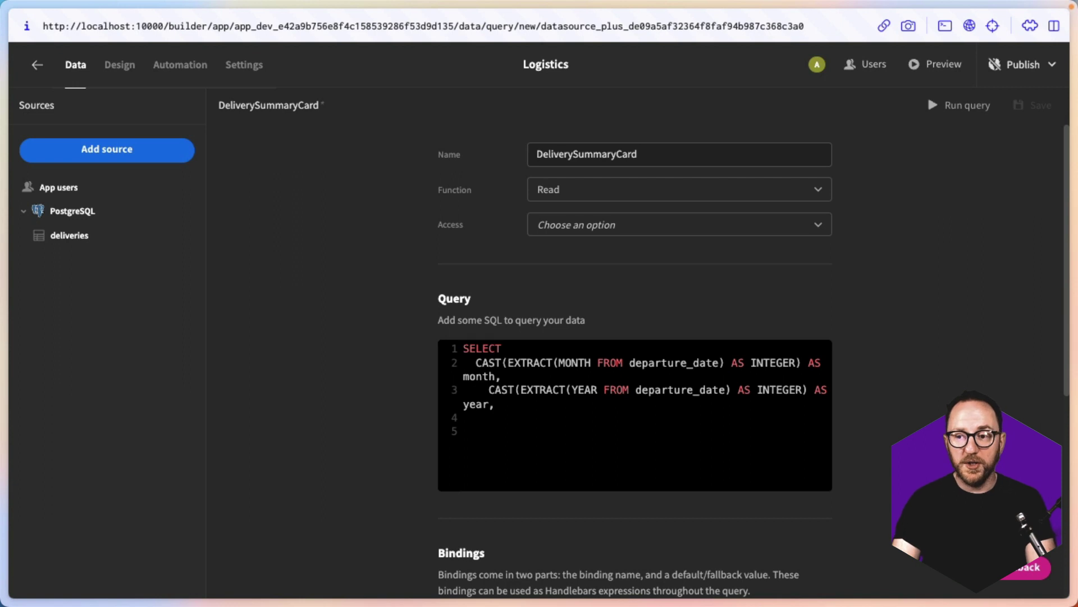
Add the column COUNT(*) AS departure_count to the query's SELECT list.
type("OUNT")
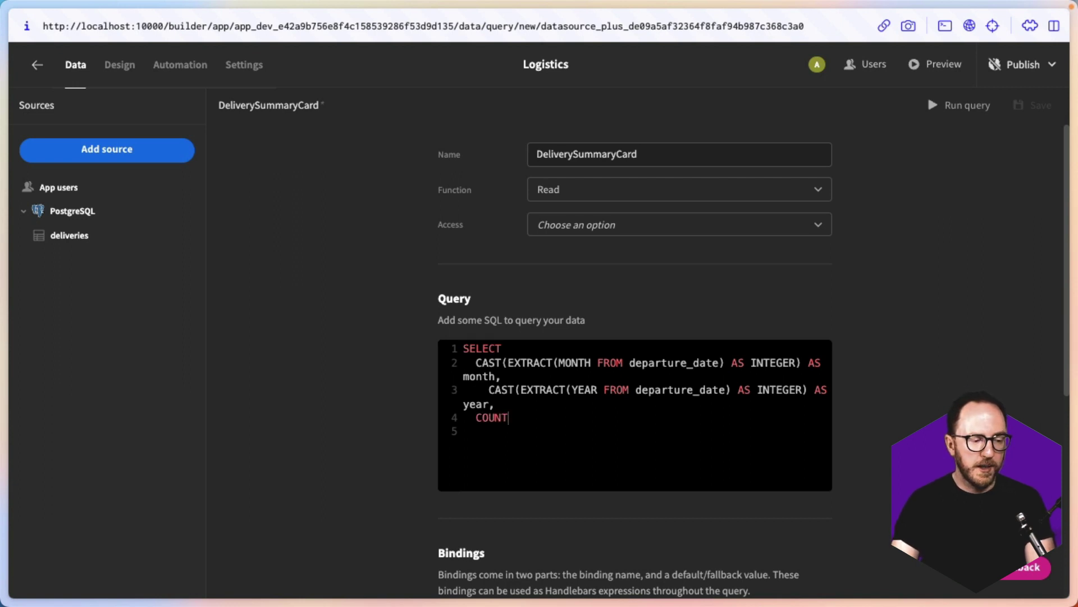
type("(*)")
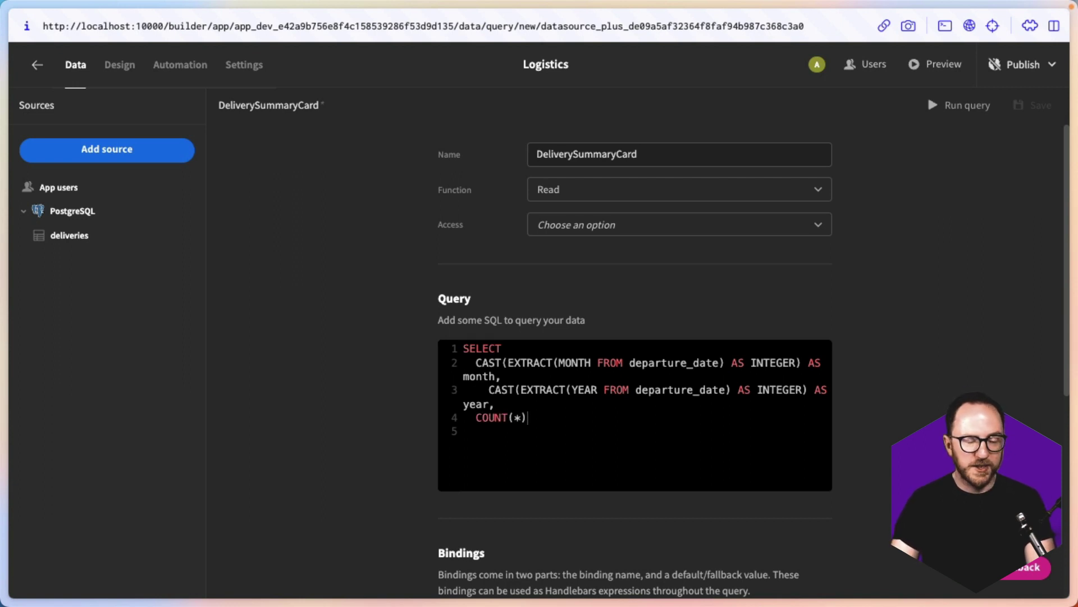
type(" AS")
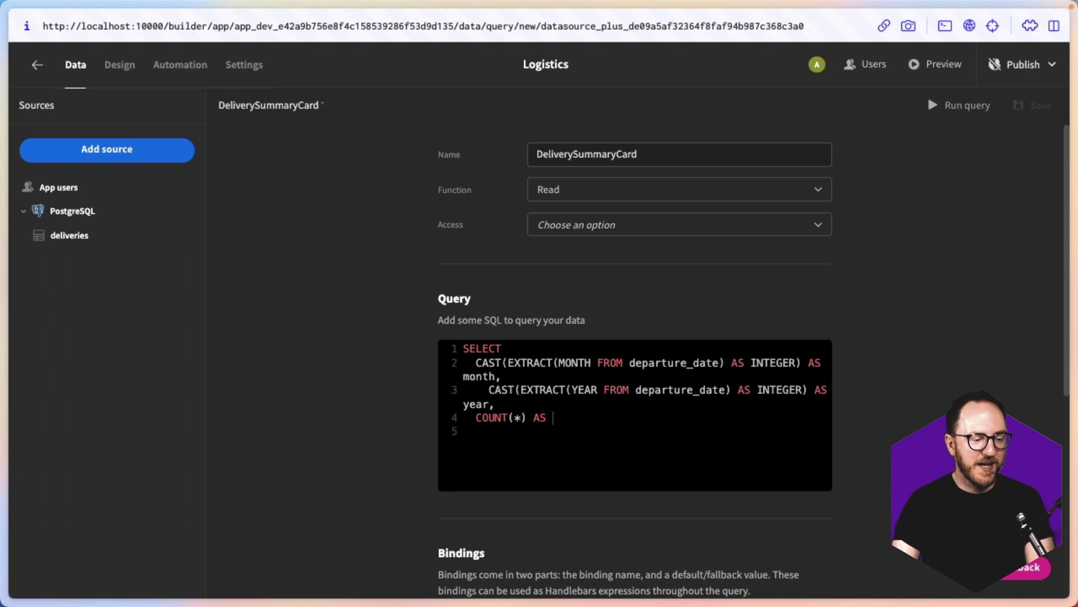
type(" departure")
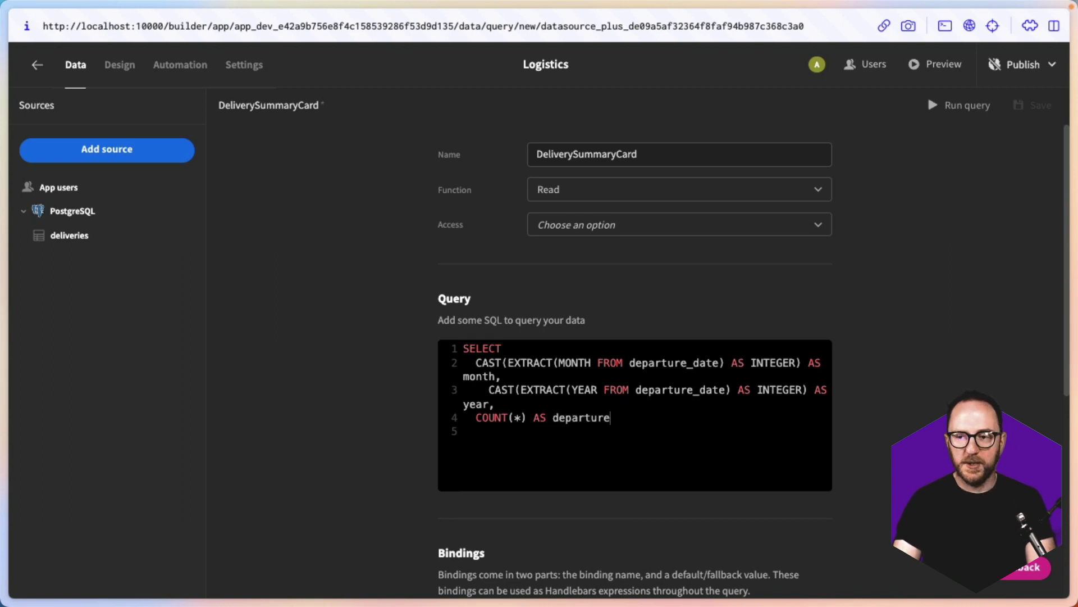
type("_count,")
key("Return")
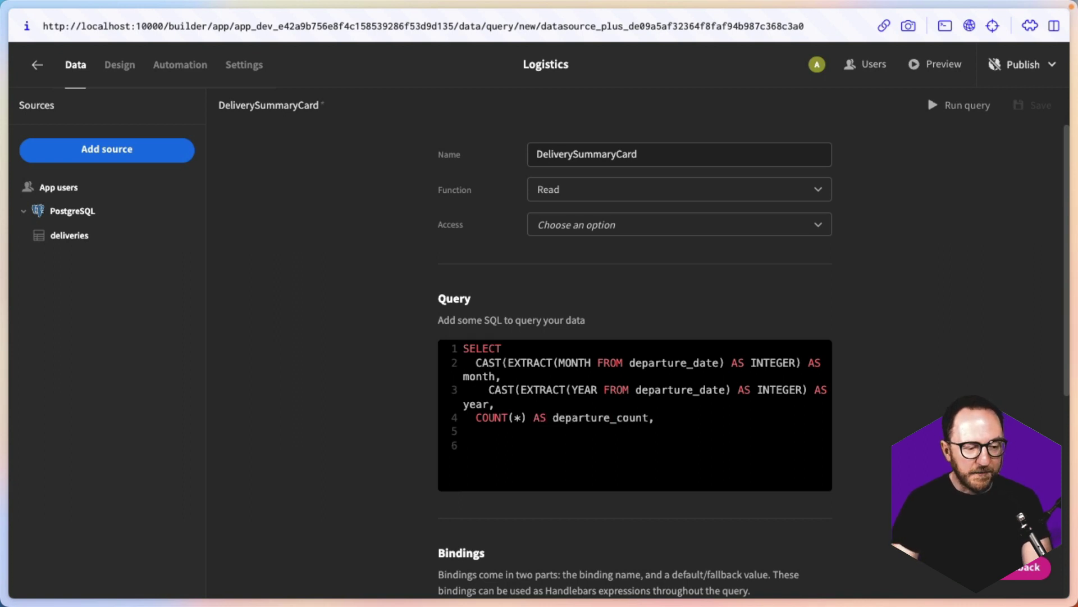
Add the column ROUND(AVG(EXTRACT(DAY FROM (arrival_date - departure_date))::REAL - estimated_days)) AS average_difference to the SELECT list.
type("ROUND")
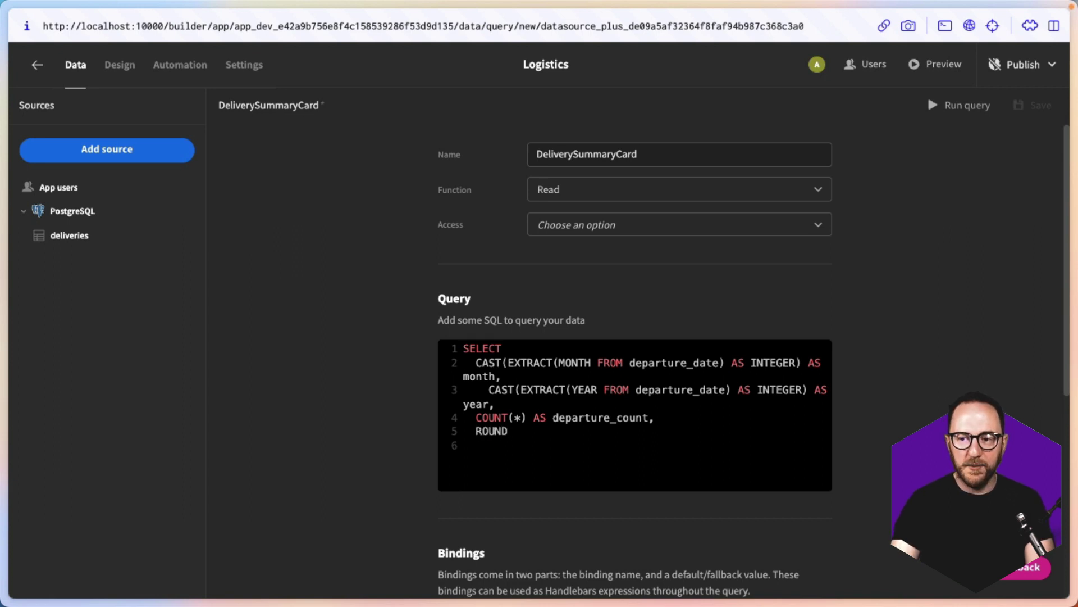
type("(AVG")
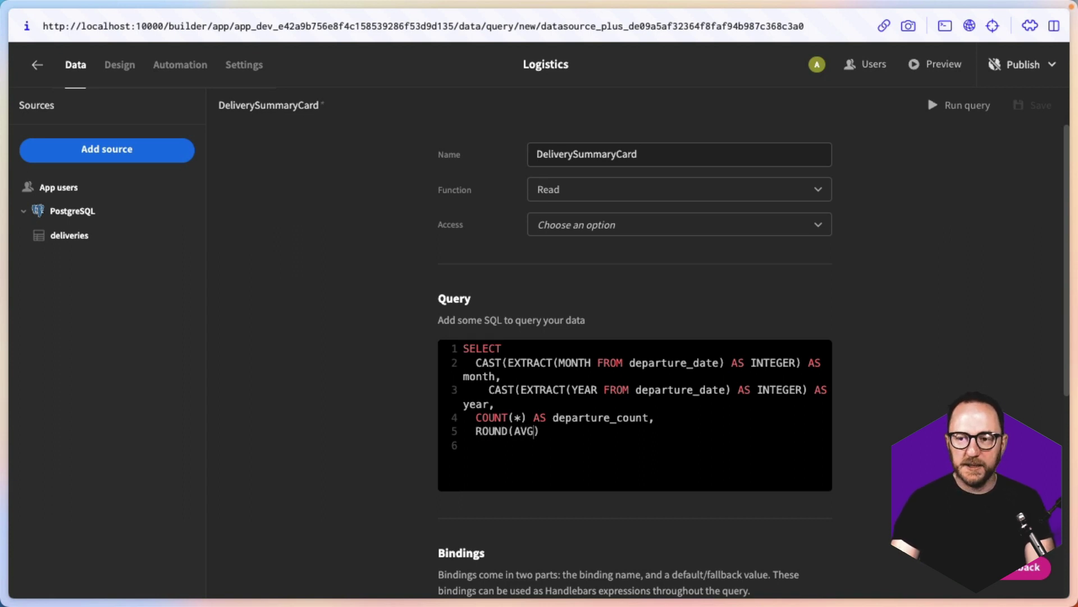
type("(")
type("EXTRACT")
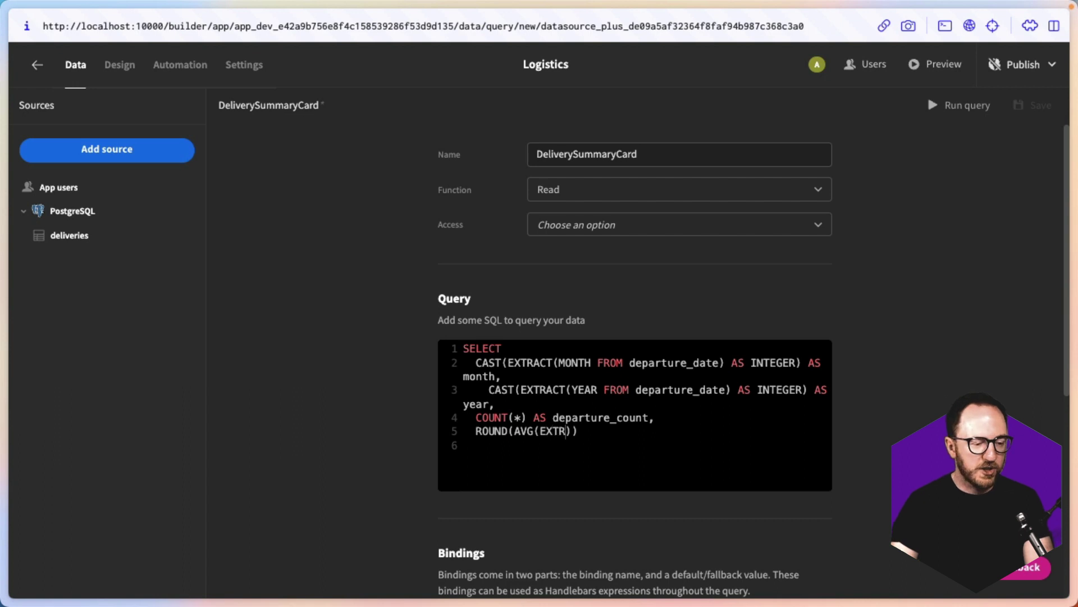
type("(DAY")
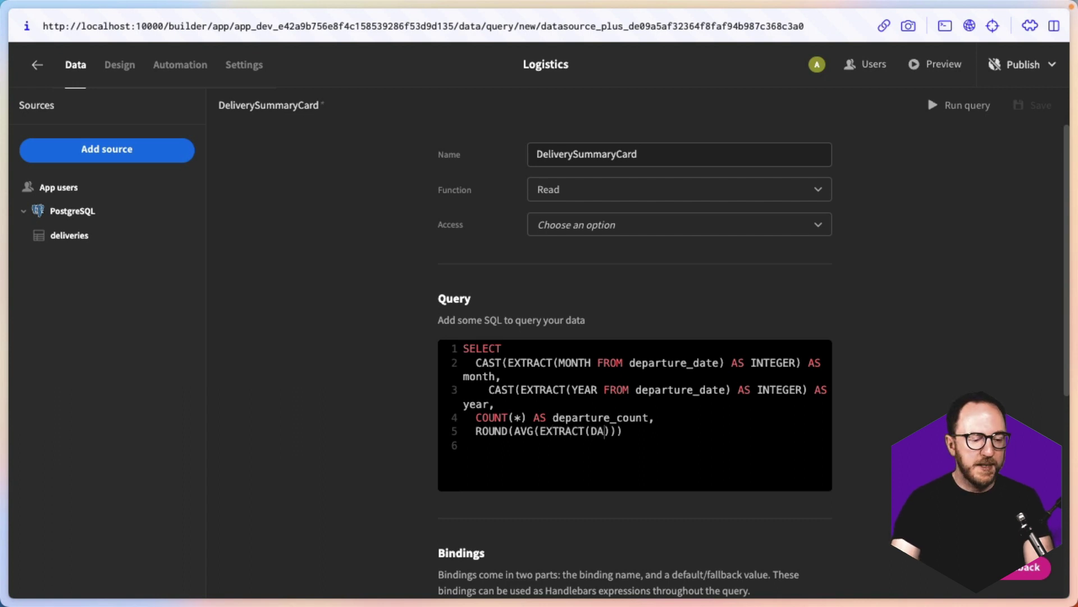
type(" FROM (arrival")
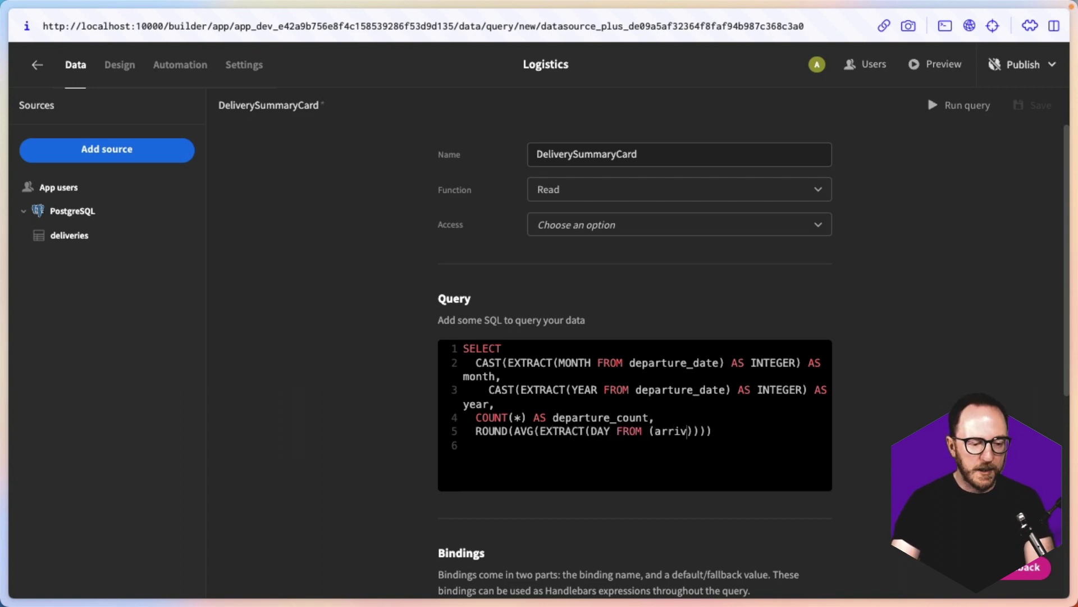
type("_date - depaa")
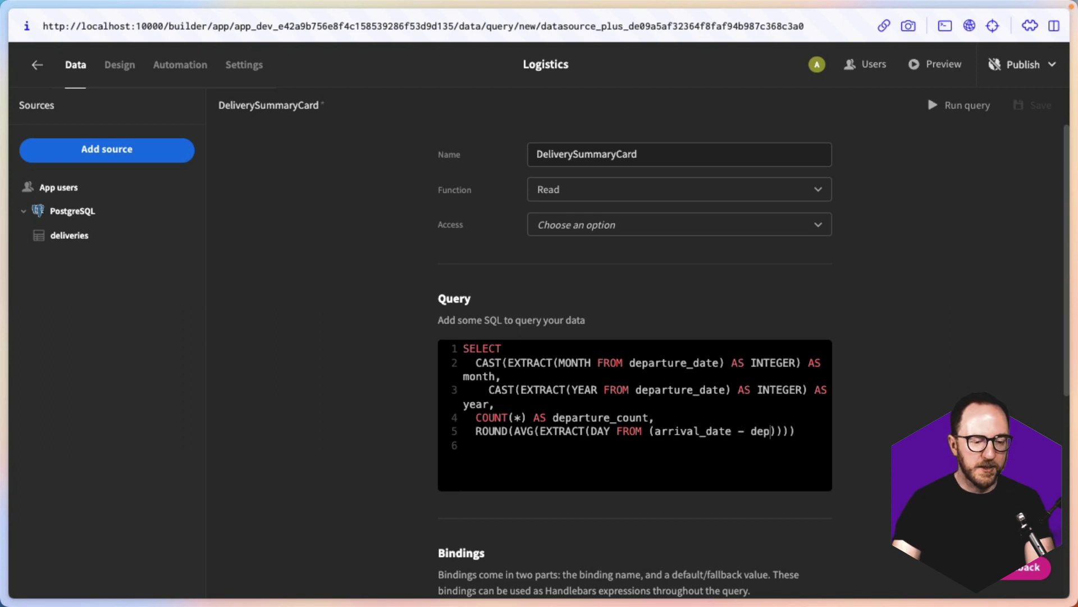
key("BackSpace")
type("rture_date))")
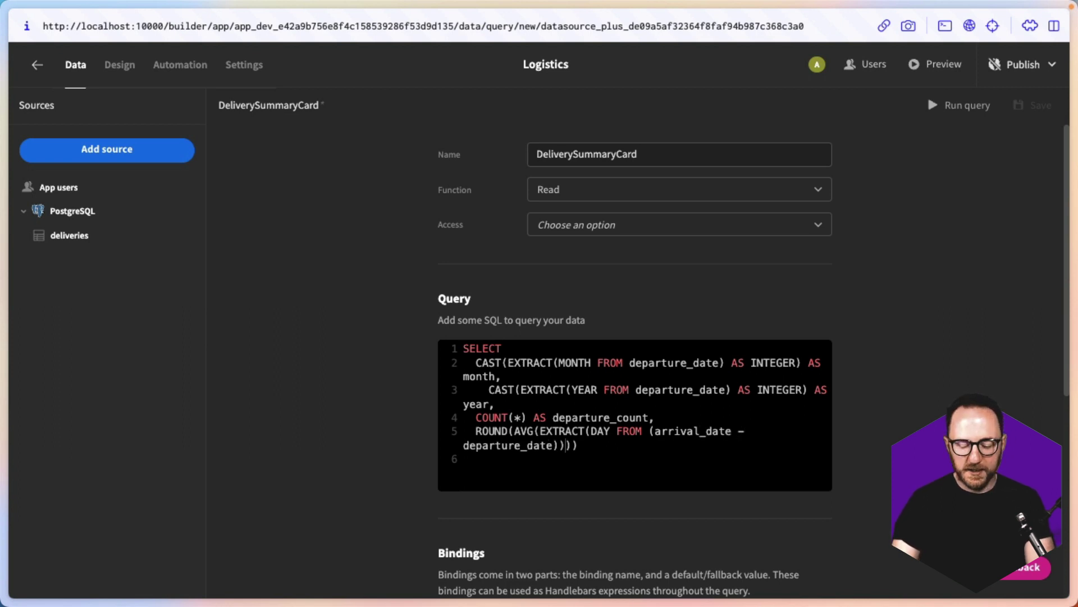
type("::REAL")
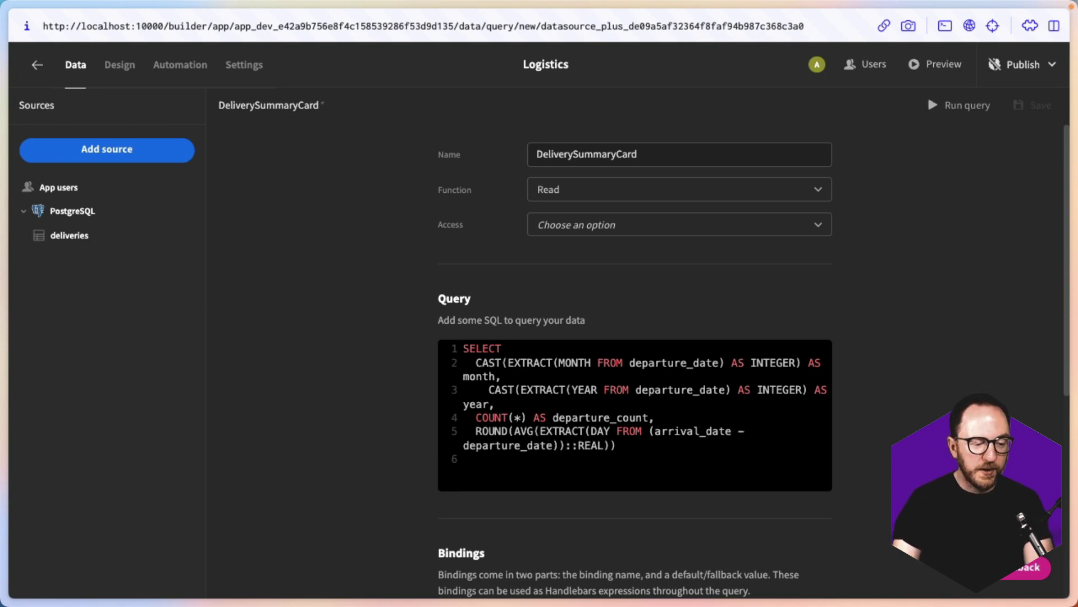
type(" - ")
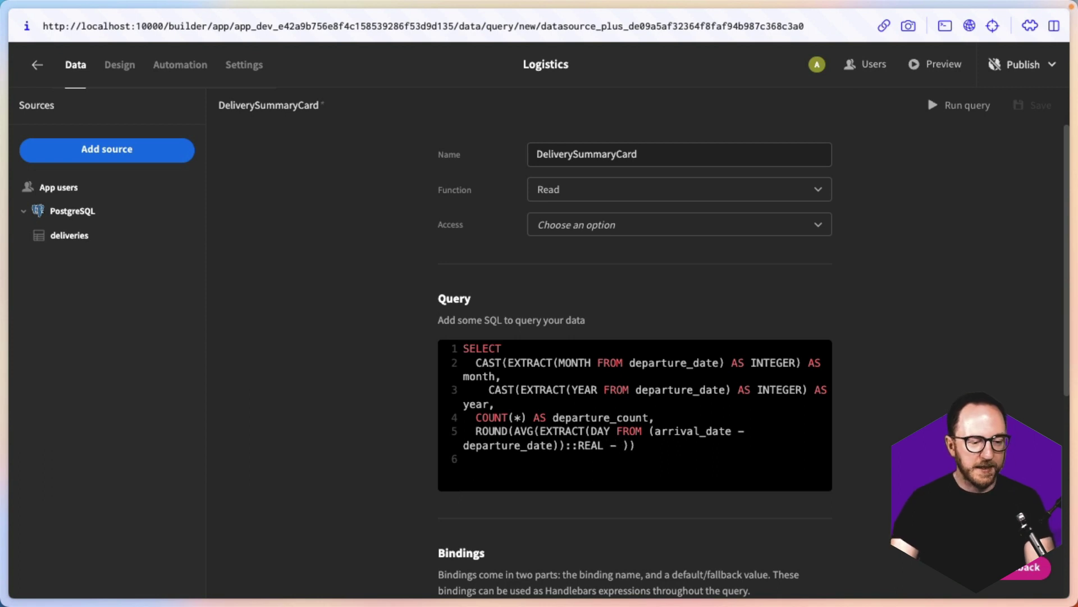
type("estima")
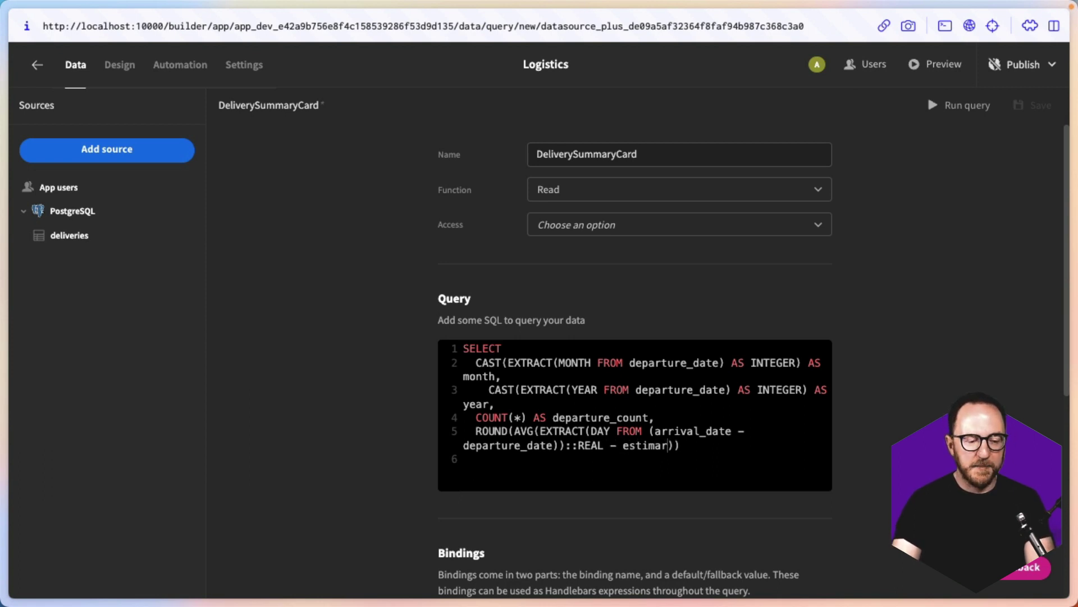
type("ted_days))")
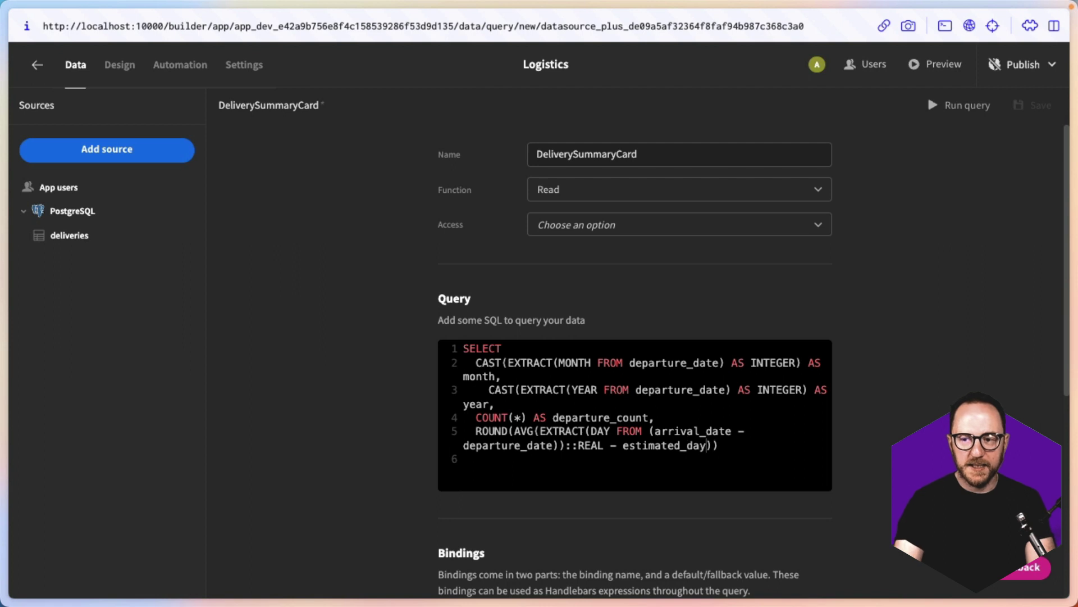
type(" AS")
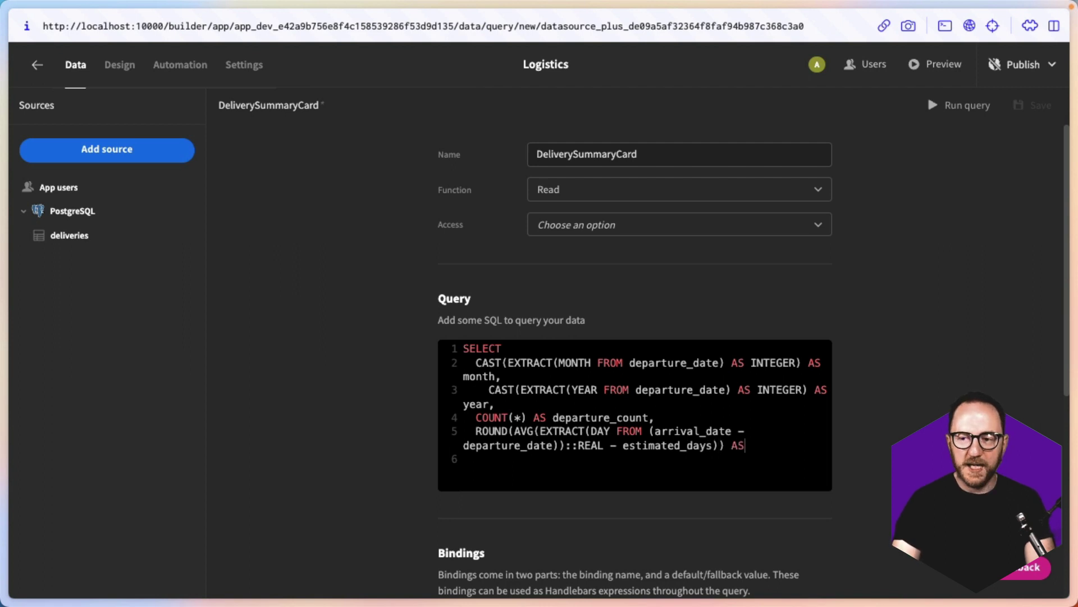
type(" average_difference,")
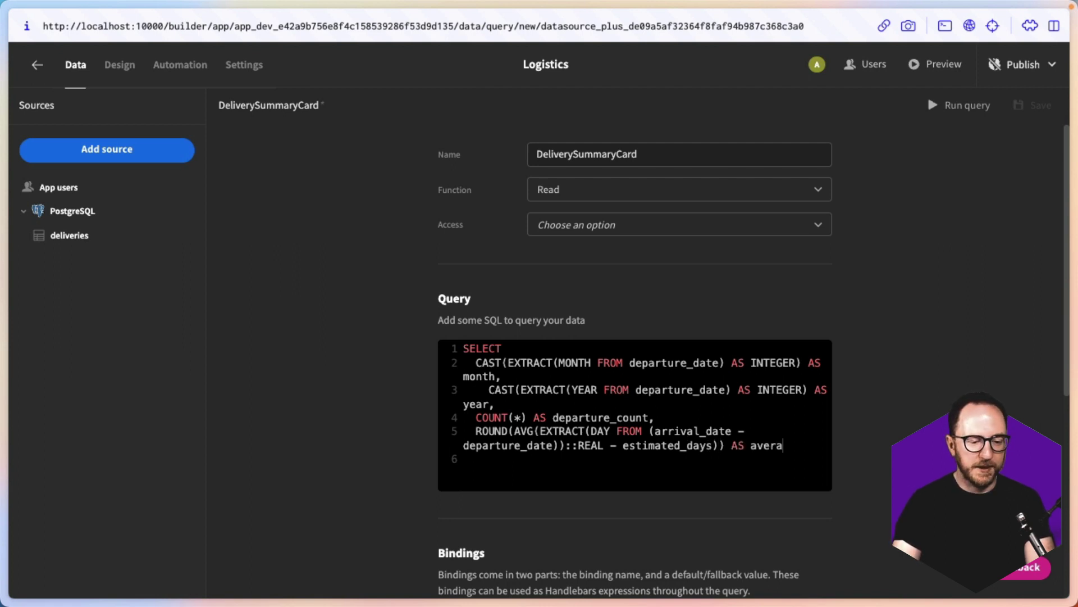
key("Return")
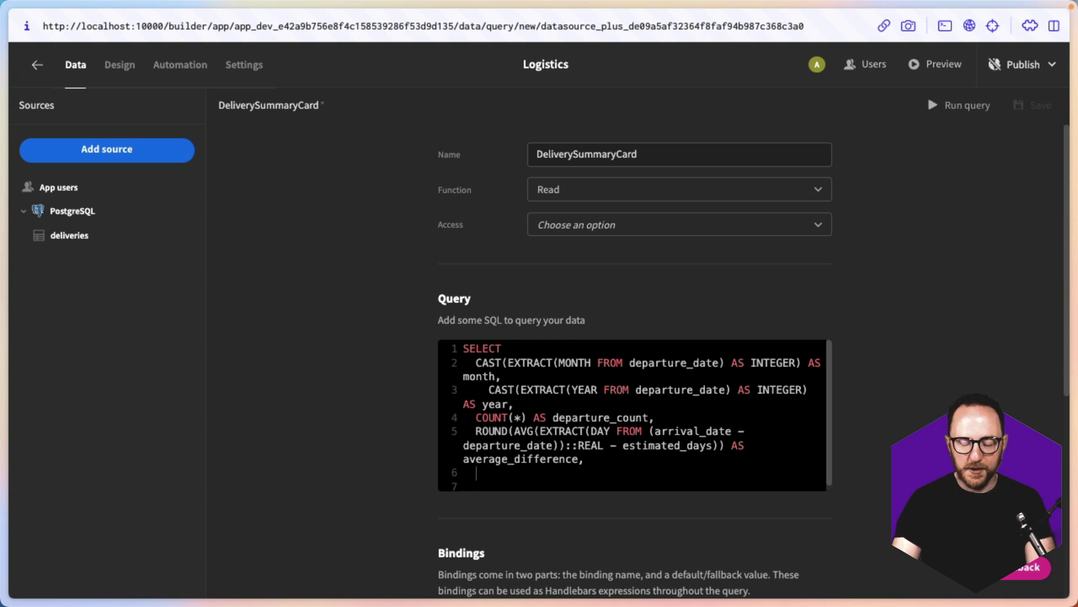
Start a new SELECT column with (COUNT (*) FILTER (WHERE EXTRACT(DAY FROM (arrival_date - departure_date))::REAL > estimated_days).
type("(COUNT (")
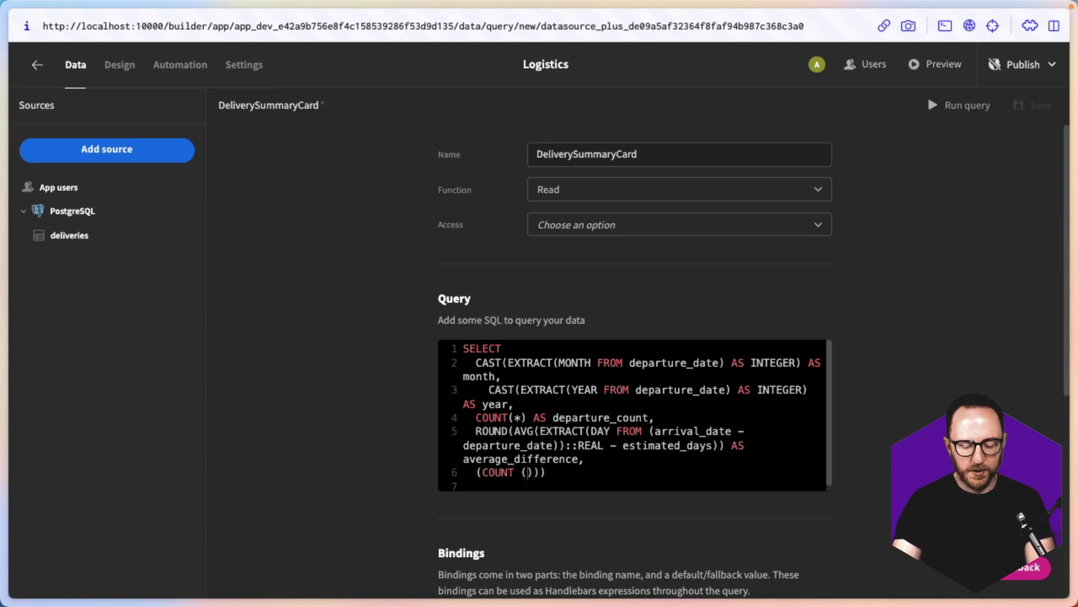
type("*")
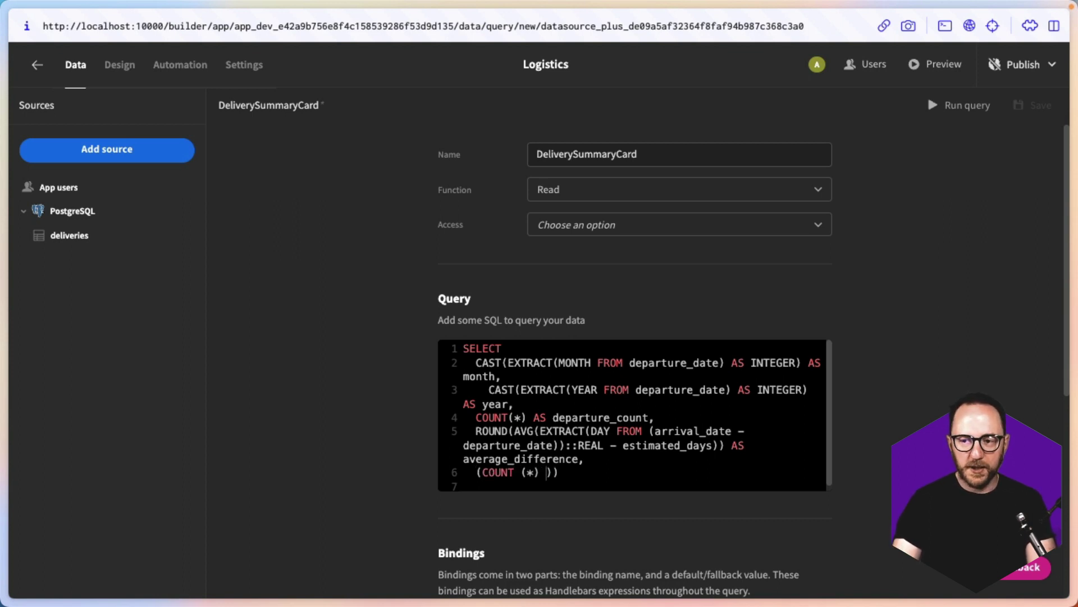
type(" FILTER (")
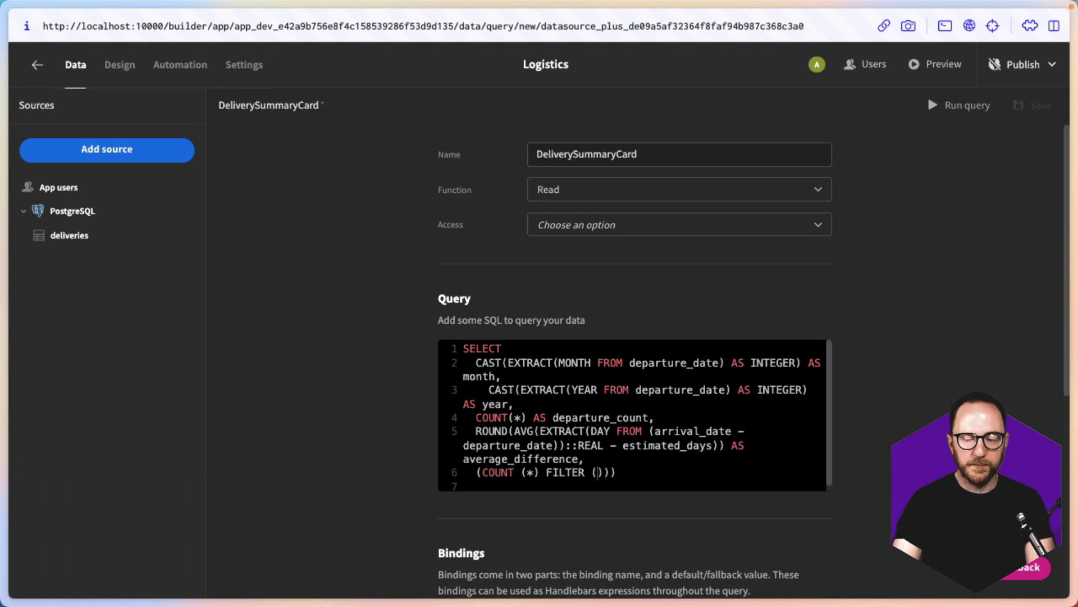
type("WHERE EXTR")
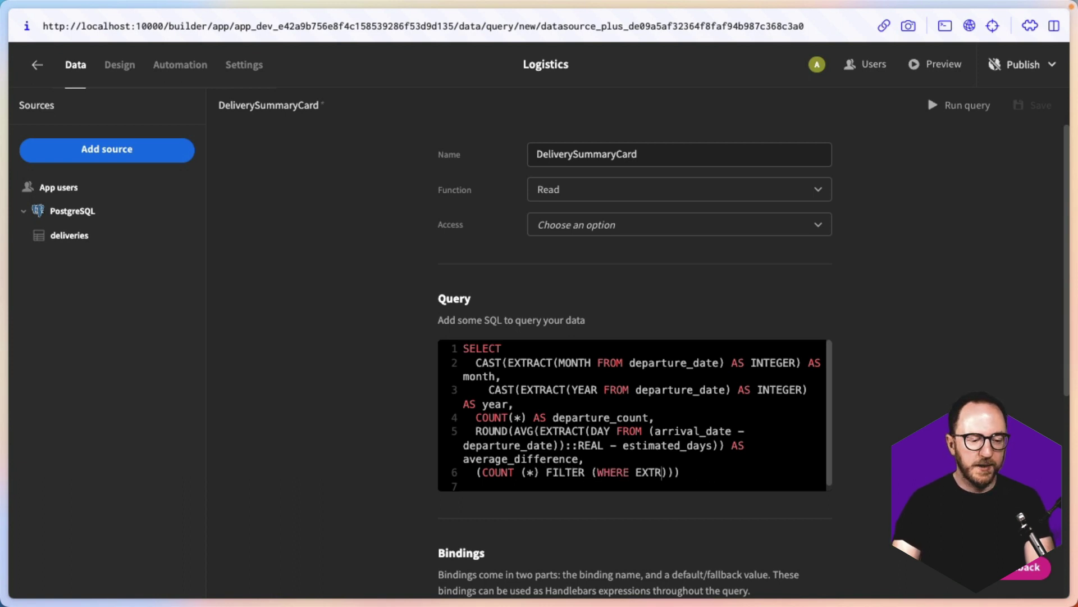
type("ACT(DAT")
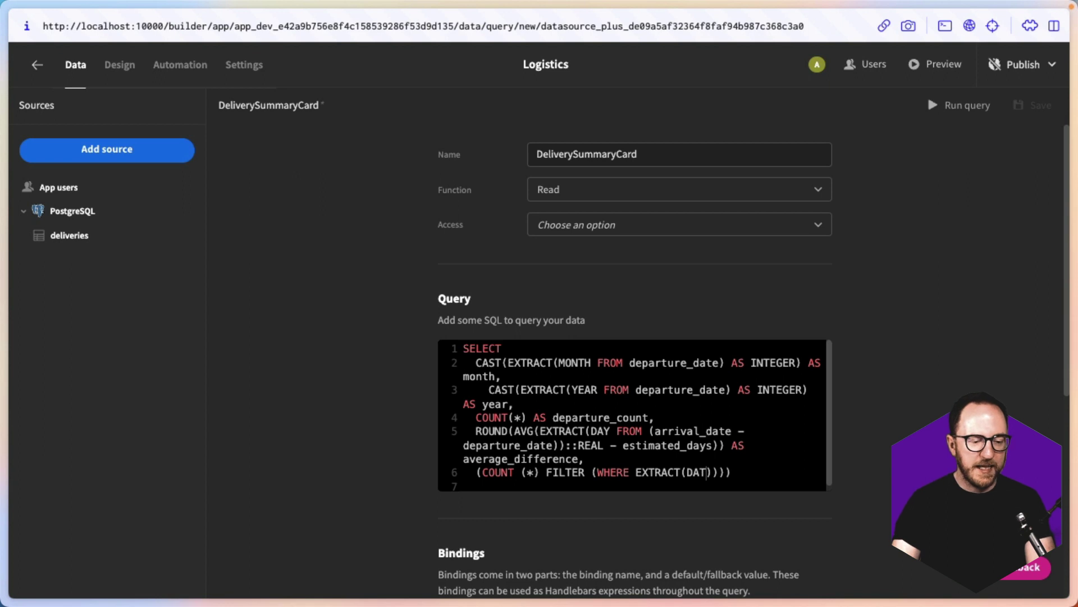
type("Y FROM (arriv")
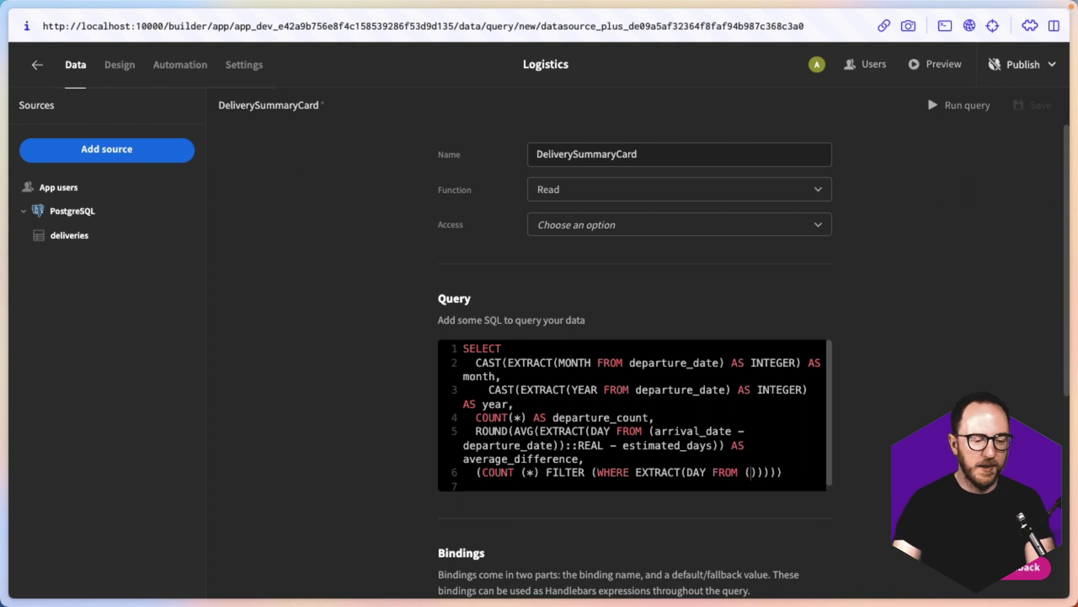
type("al_date - ")
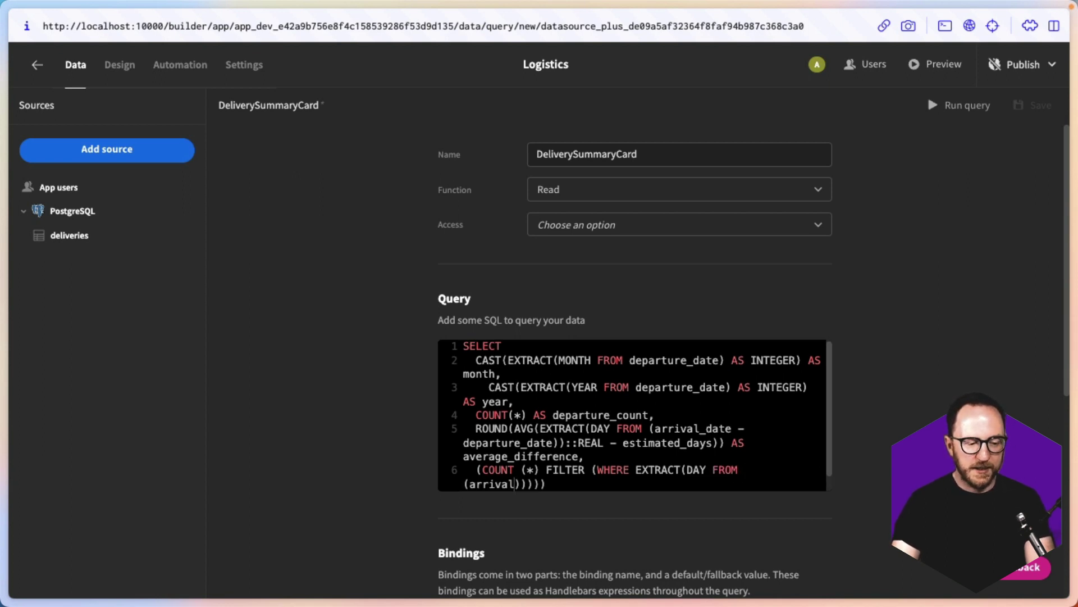
type("departure_date")
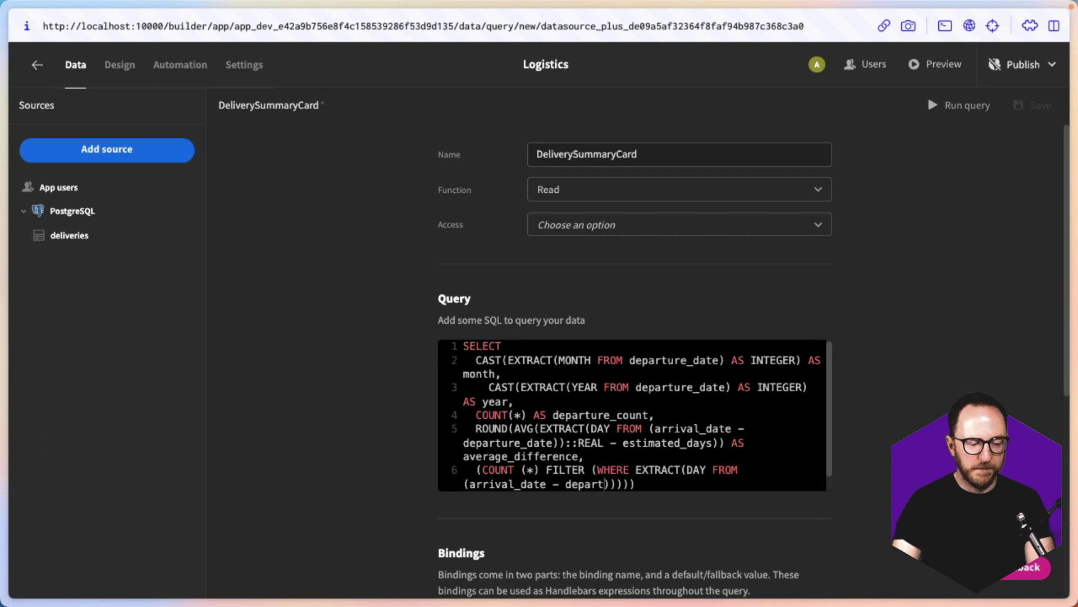
type("))::")
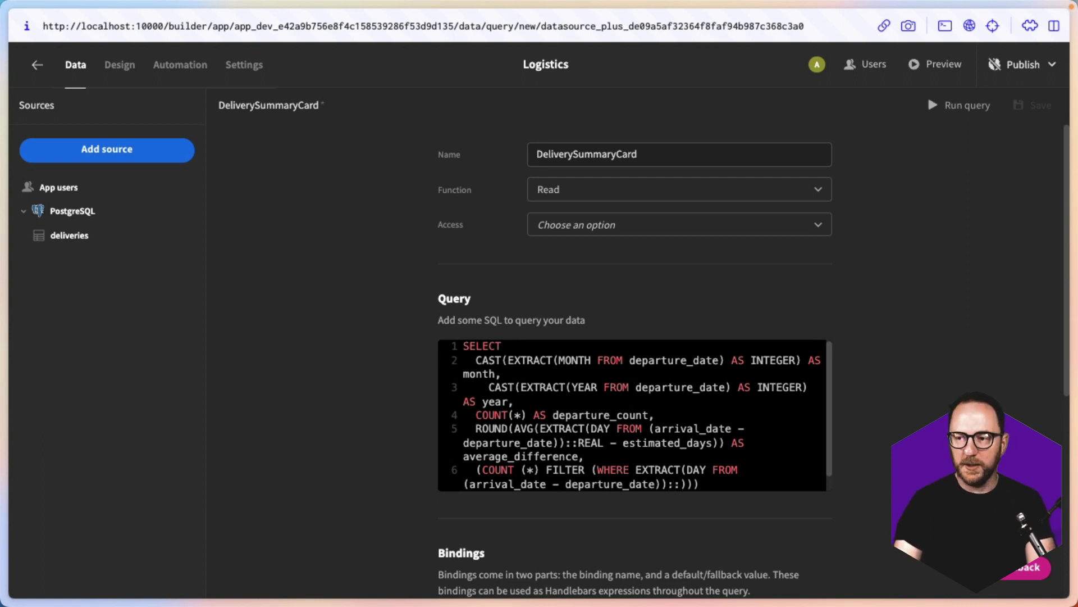
type("REAL > e")
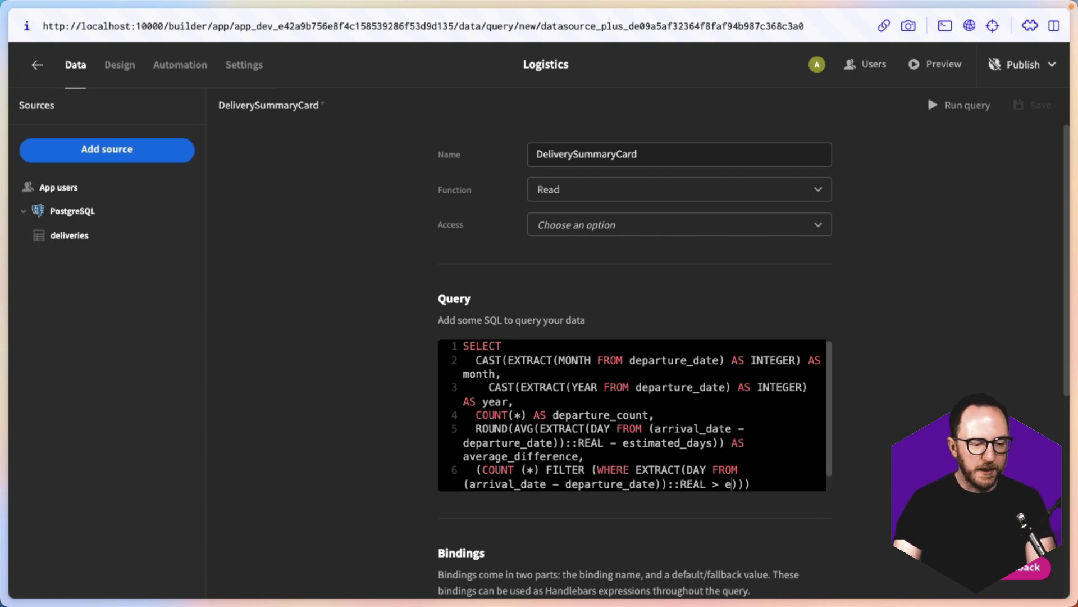
type("stimated")
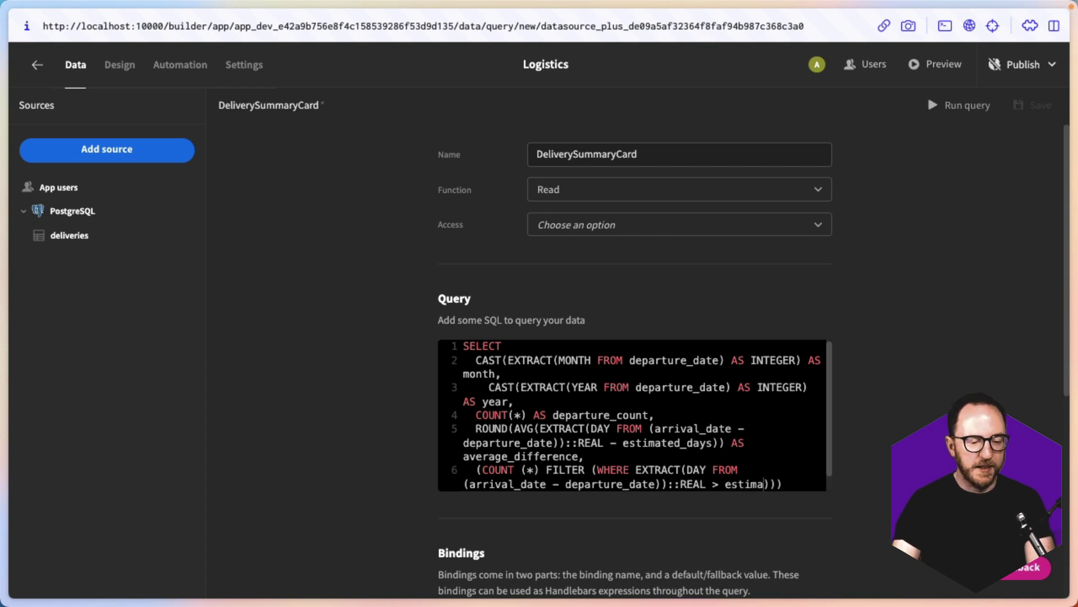
type("_date")
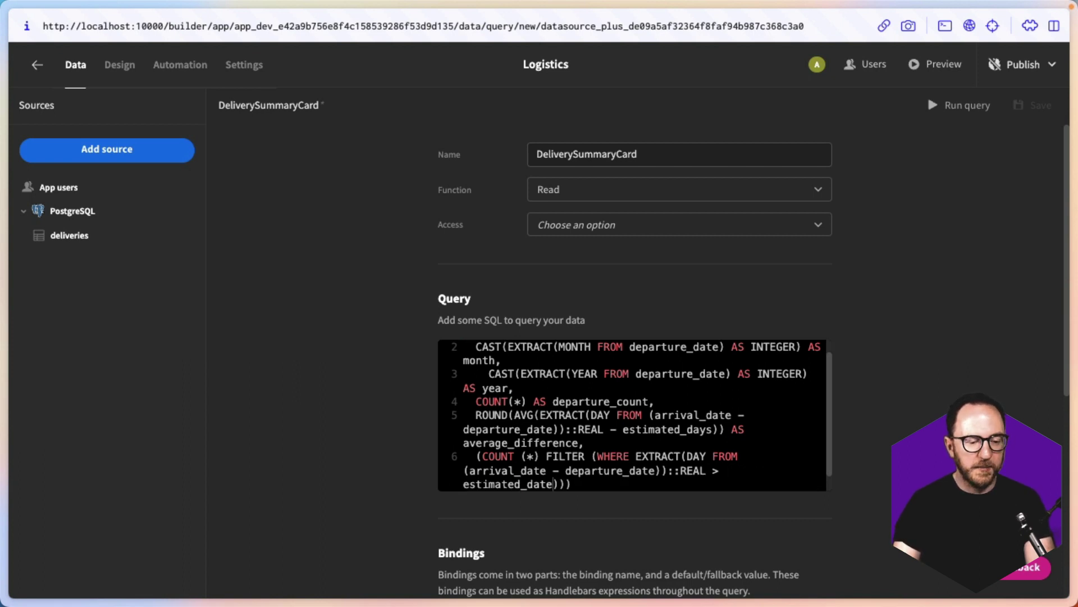
key("BackSpace")
key("BackSpace")
type("ys")
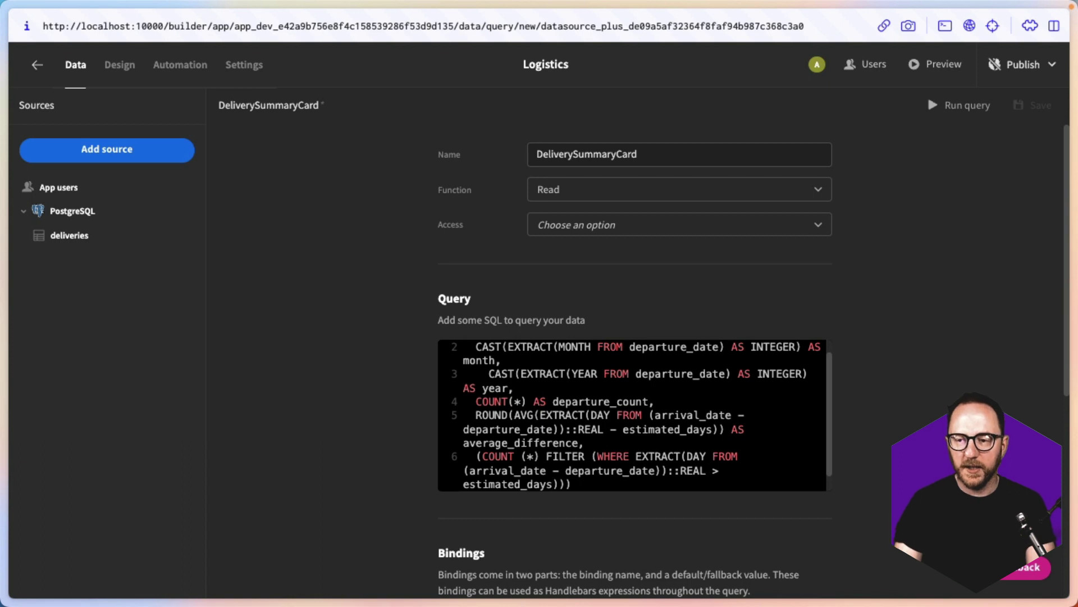
Complete the filtered count column as a percentage with ::FLOAT / COUNT(*)) * 100) AS percentage_late.
type(")::FLOAT")
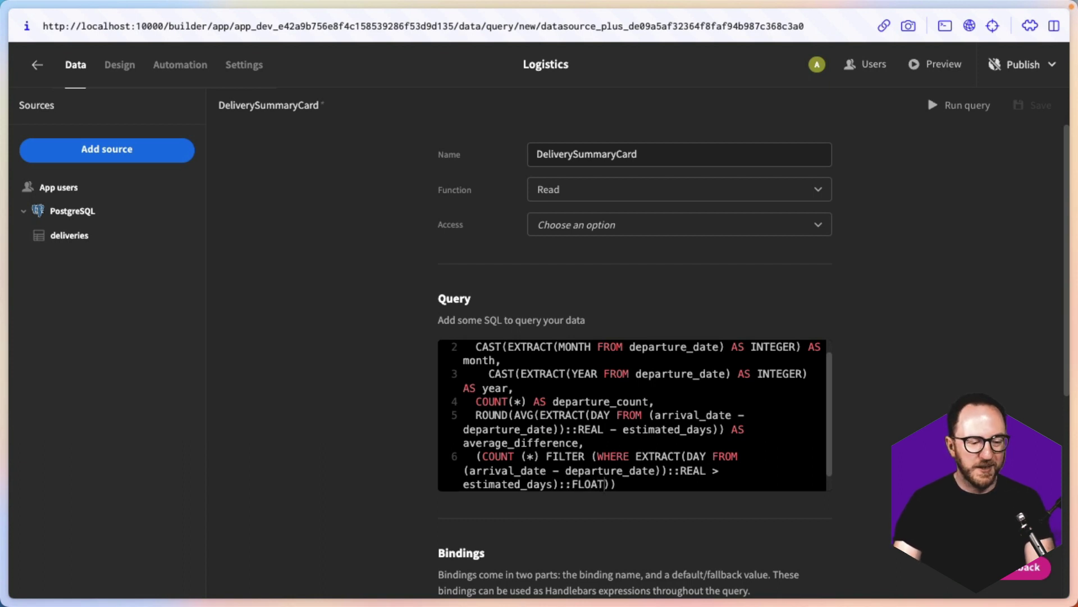
type(" / COUNT(")
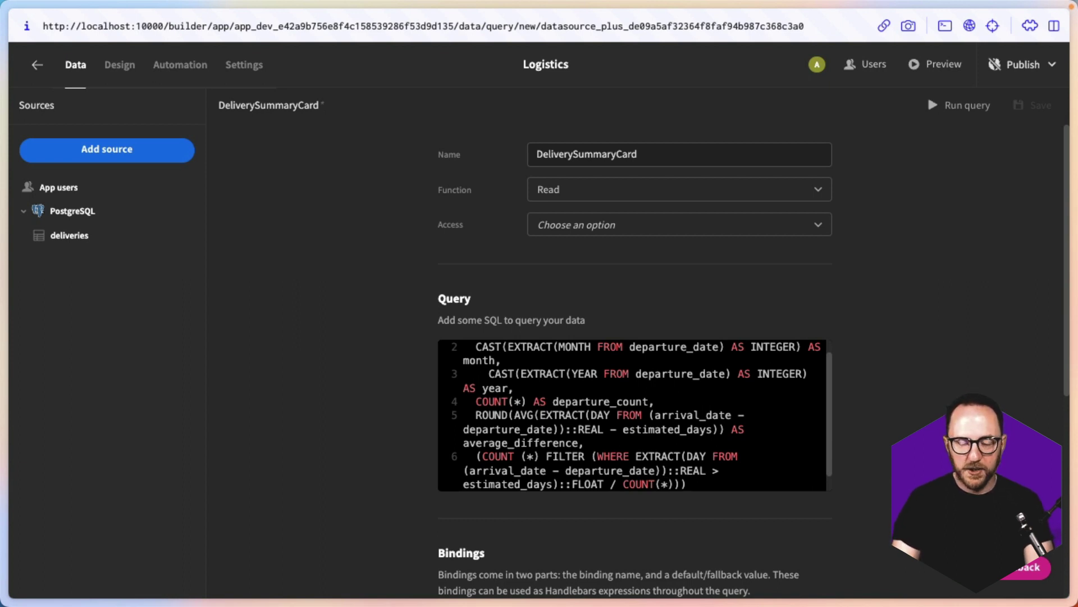
type("*)) *")
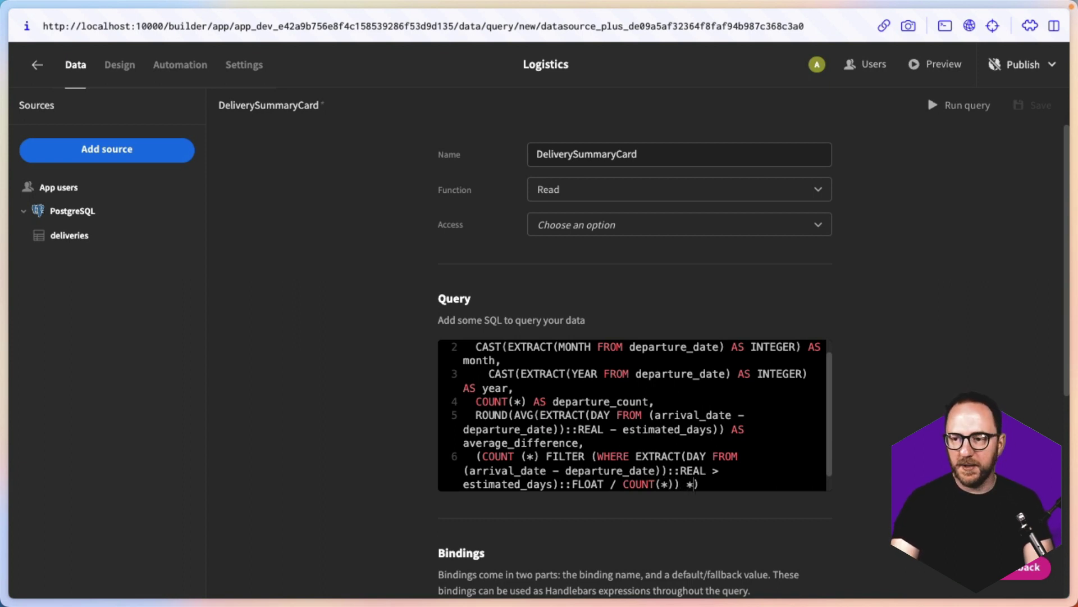
type(" 100")
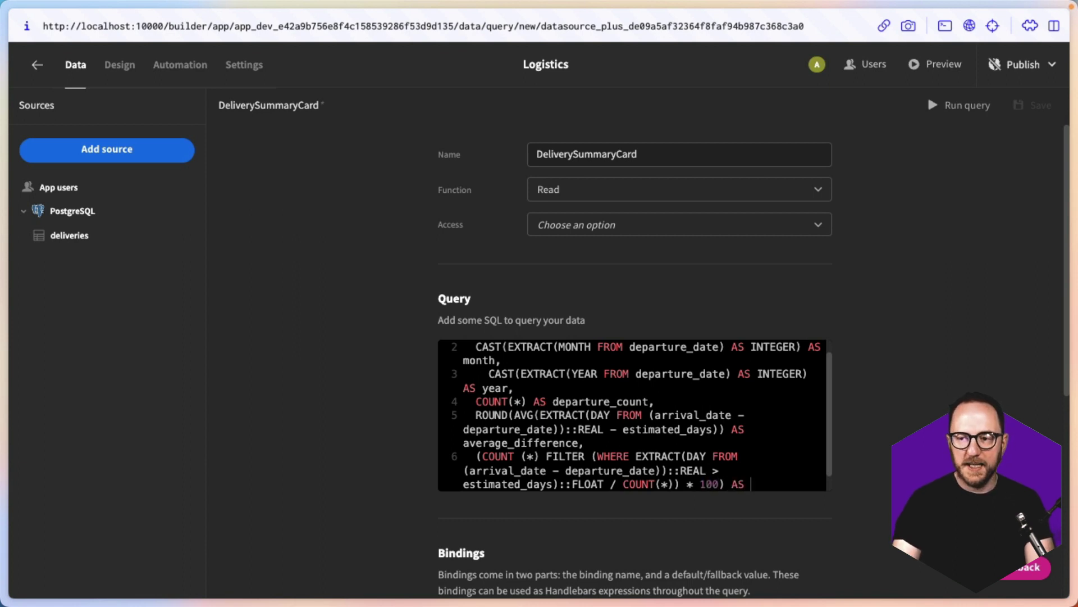
type(") AS percenta")
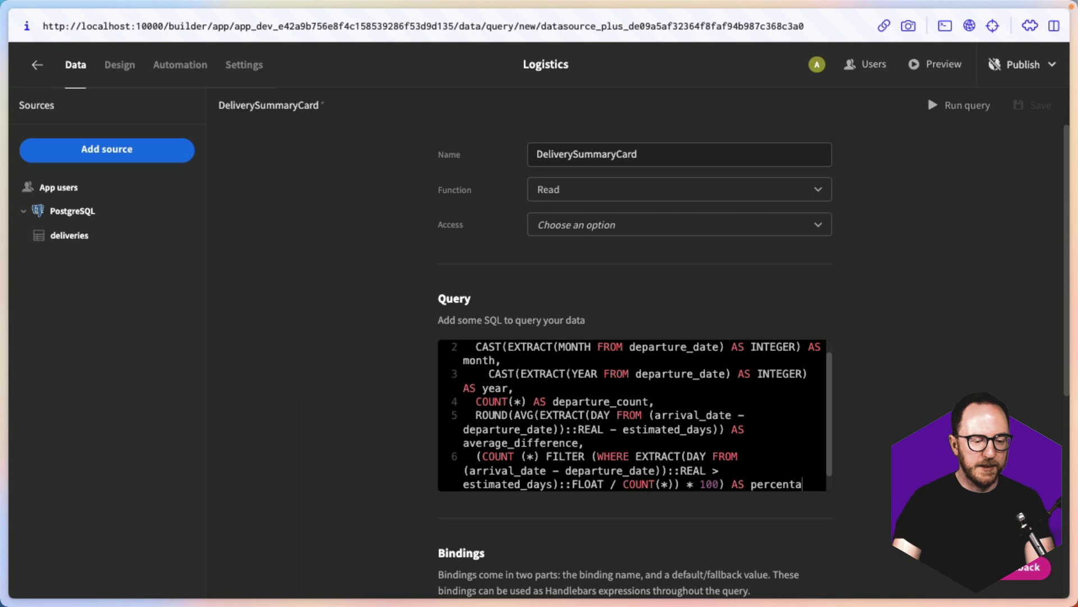
type("ge_lat")
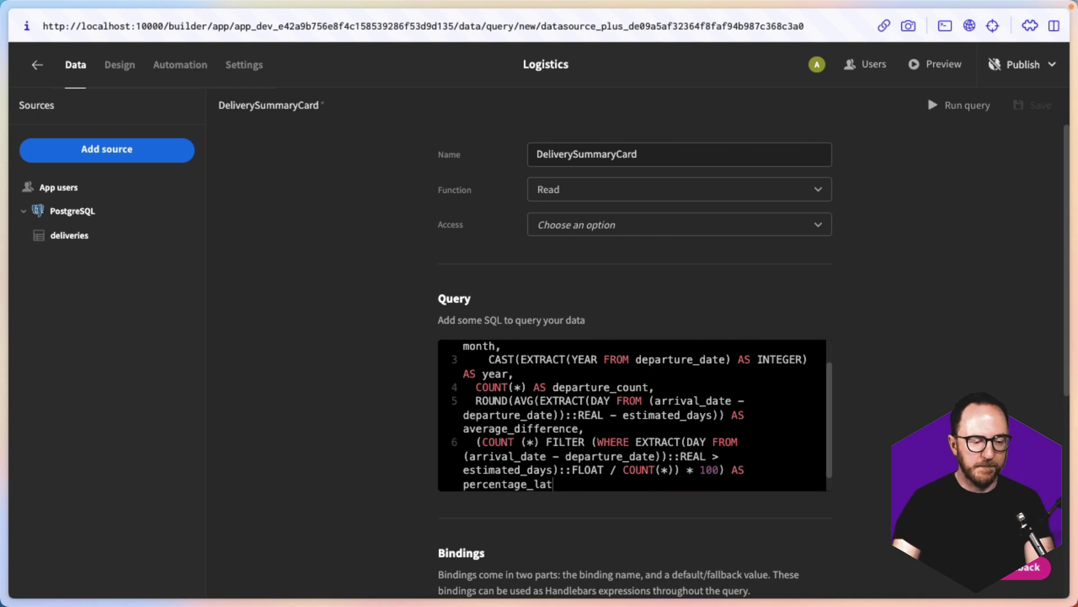
type("e")
key("Return")
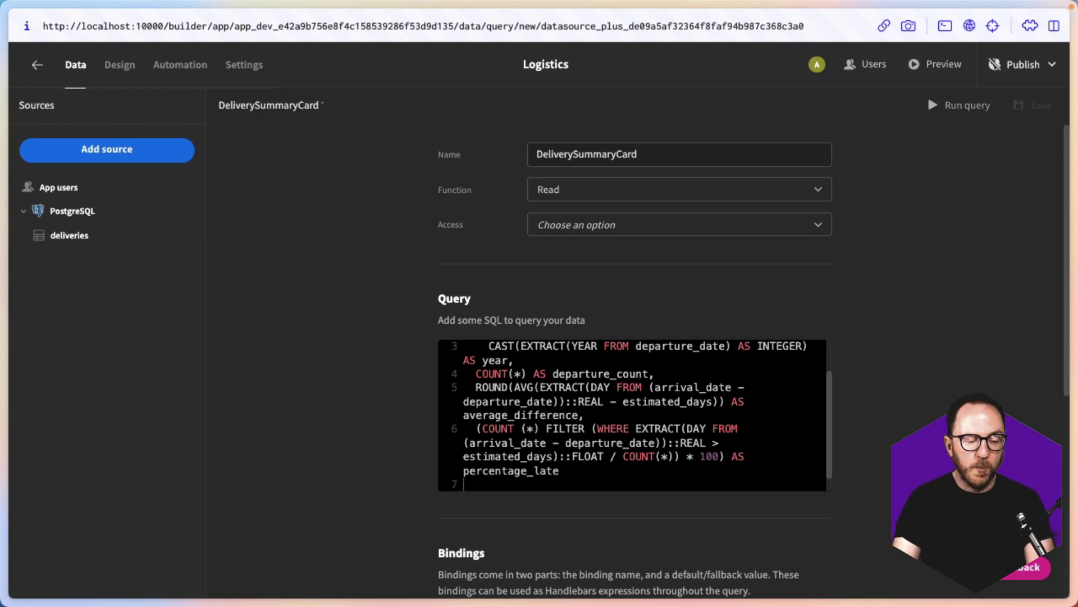
Add a FROM clause to the query that reads from the deliveries table.
type("FROM")
key("Return")
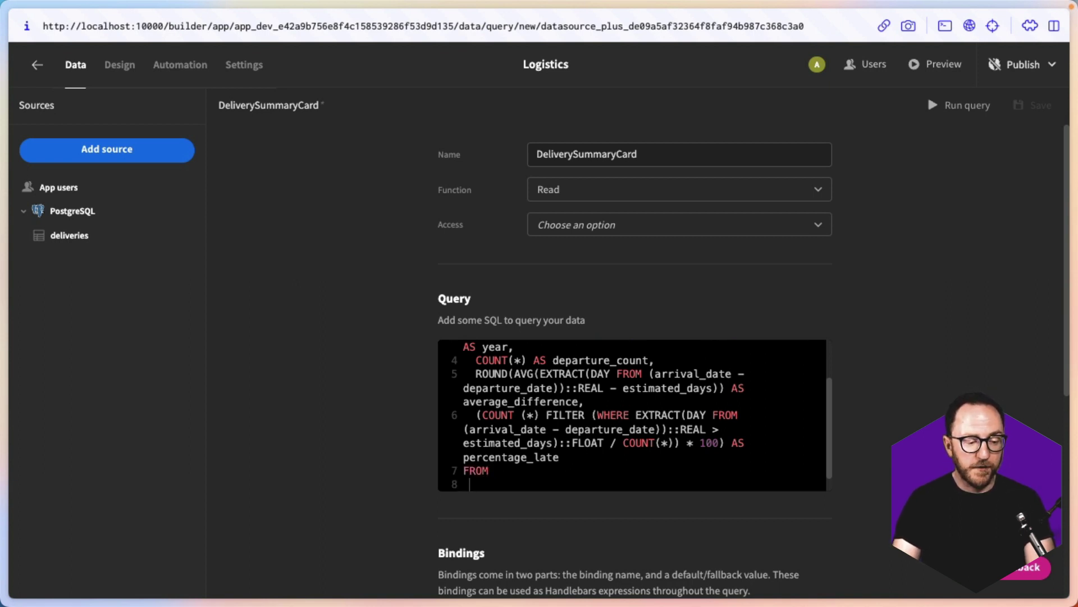
type("deliveries")
key("Return")
Add a GROUP BY clause with EXTRACT(MONTH FROM departure_date) after the deliveries table.
type("GRO")
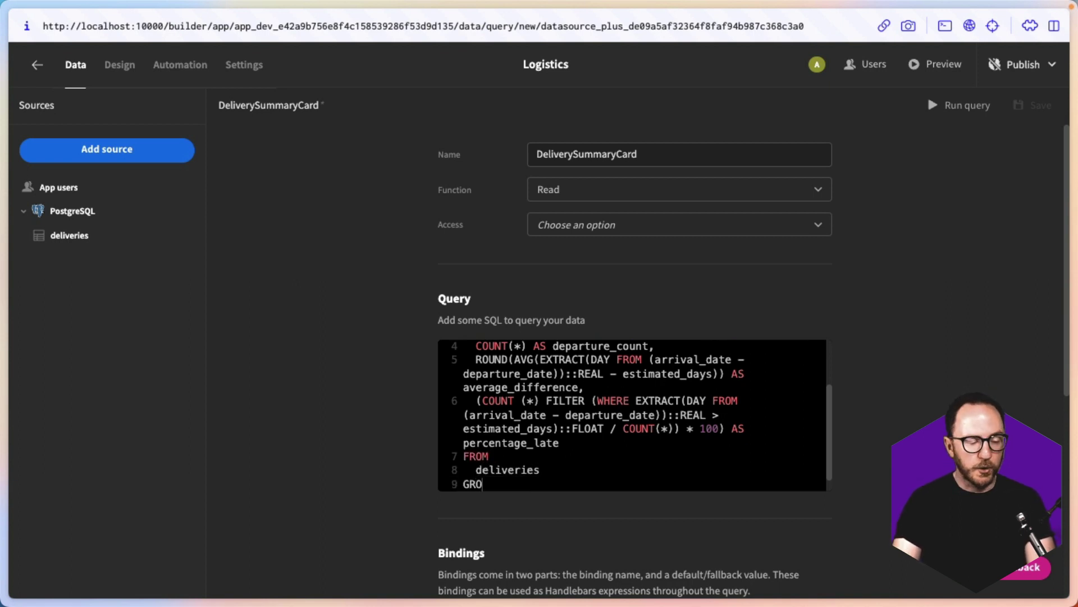
type("UP BY")
key("Return")
type("EX")
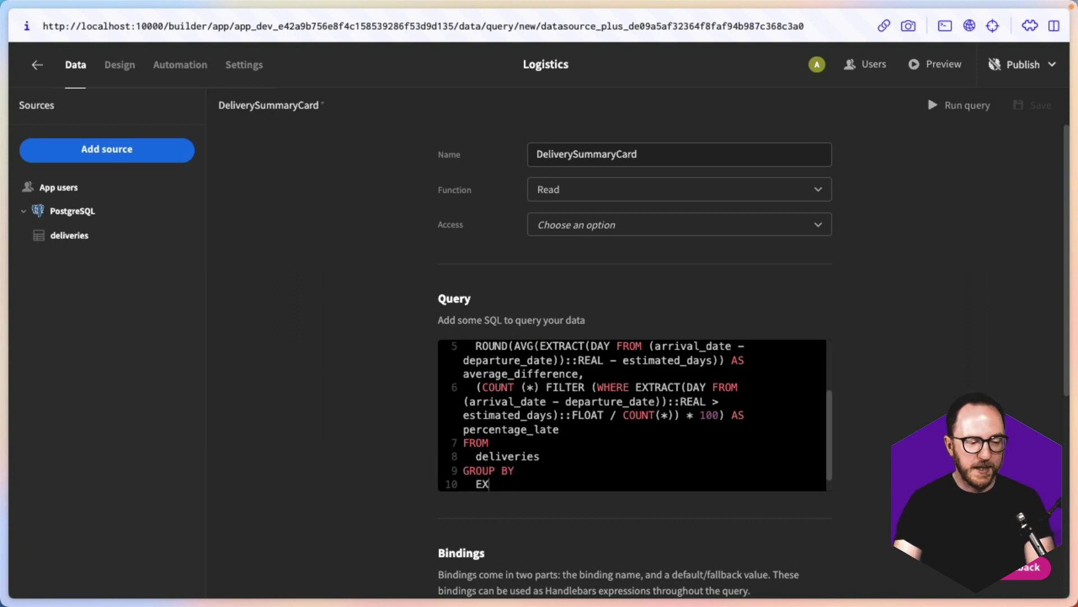
type("TRACT(")
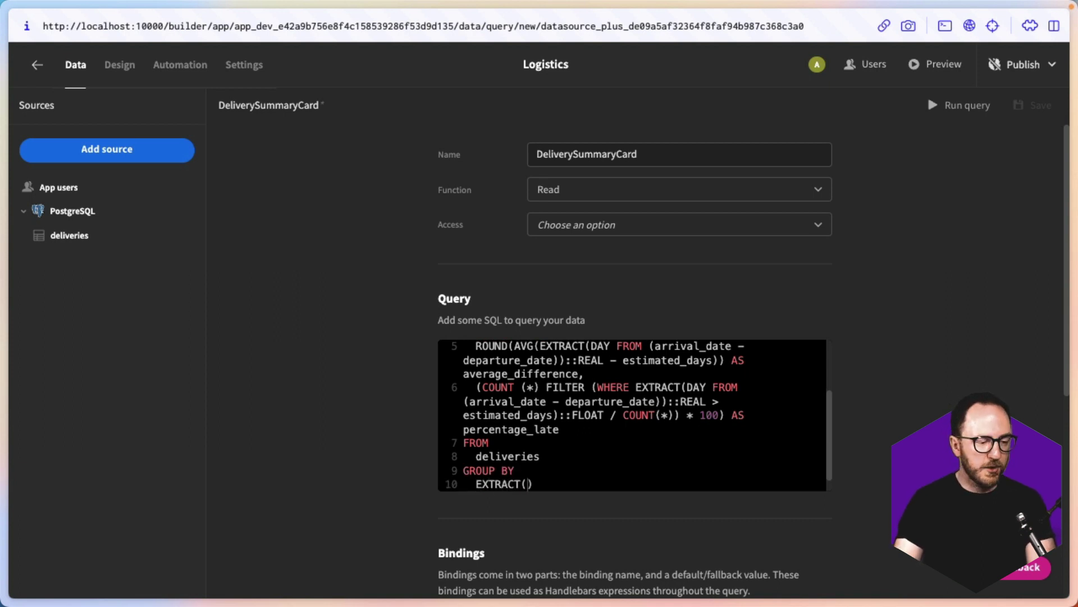
type("MONTH FROM de")
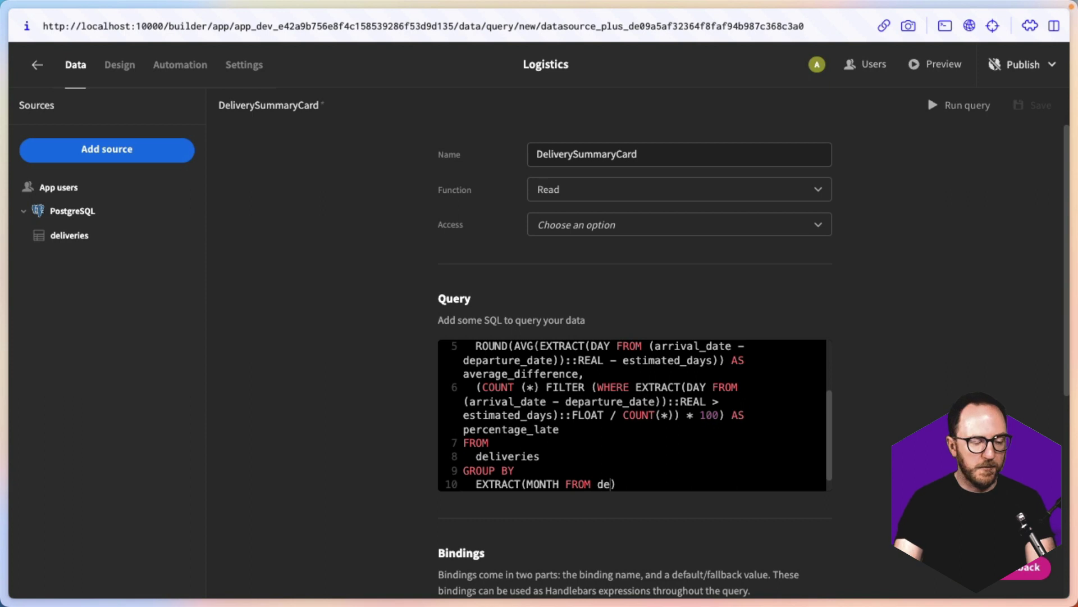
type("parture_date)")
key("Return")
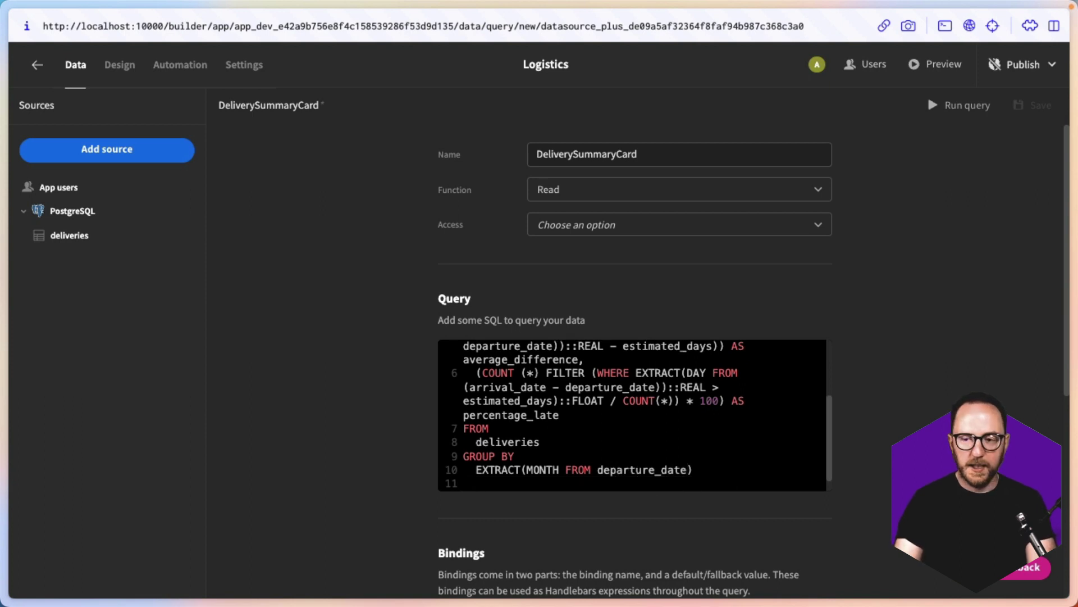
Add a comma after the month grouping and EXTRACT(YEAR FROM departure_date) as the second GROUP BY expression.
key("Up")
key("End")
type(",")
key("Down")
type("EXTRACT(M")
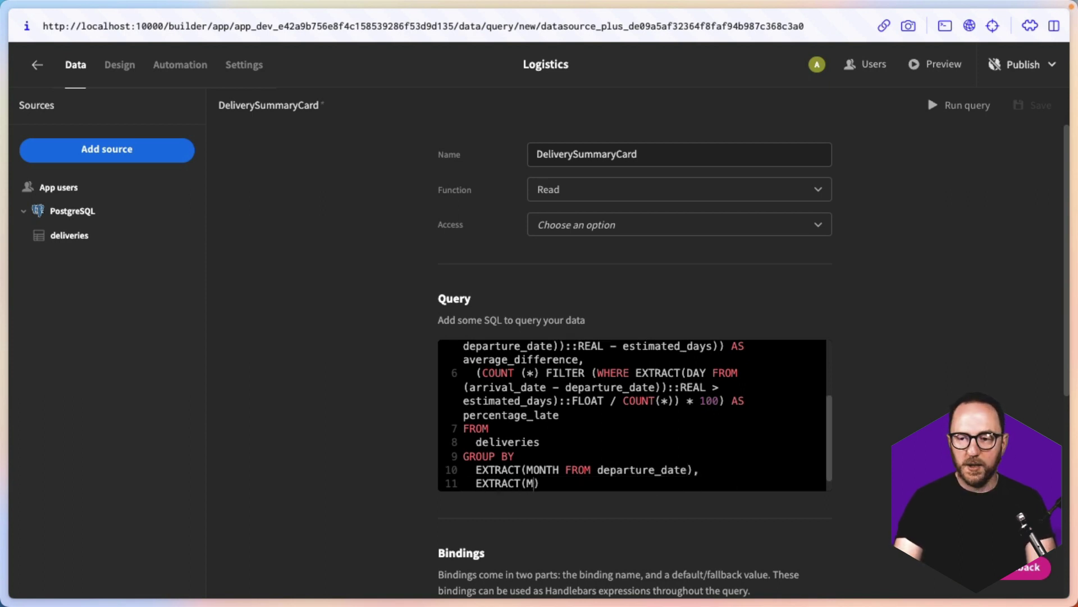
key("BackSpace")
type("YEAR FR")
type("OM departure_date")
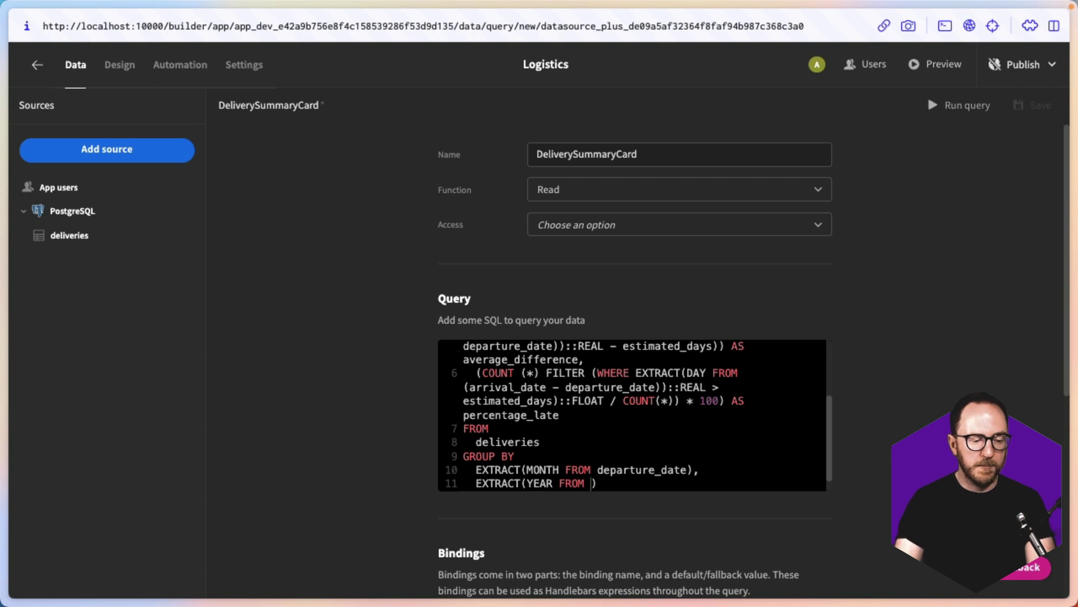
Add an ORDER BY clause below a blank line, reusing the year grouping expression as EXTRACT(YEAR FROM departure_date) ASC followed by a comma.
key("Return")
key("Return")
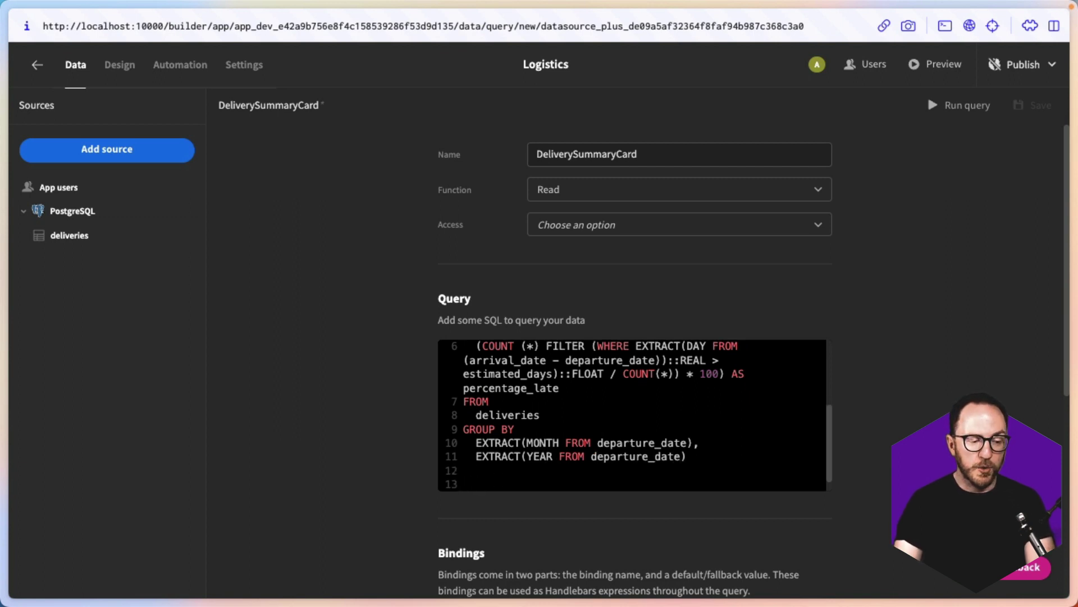
type("ORDER BY")
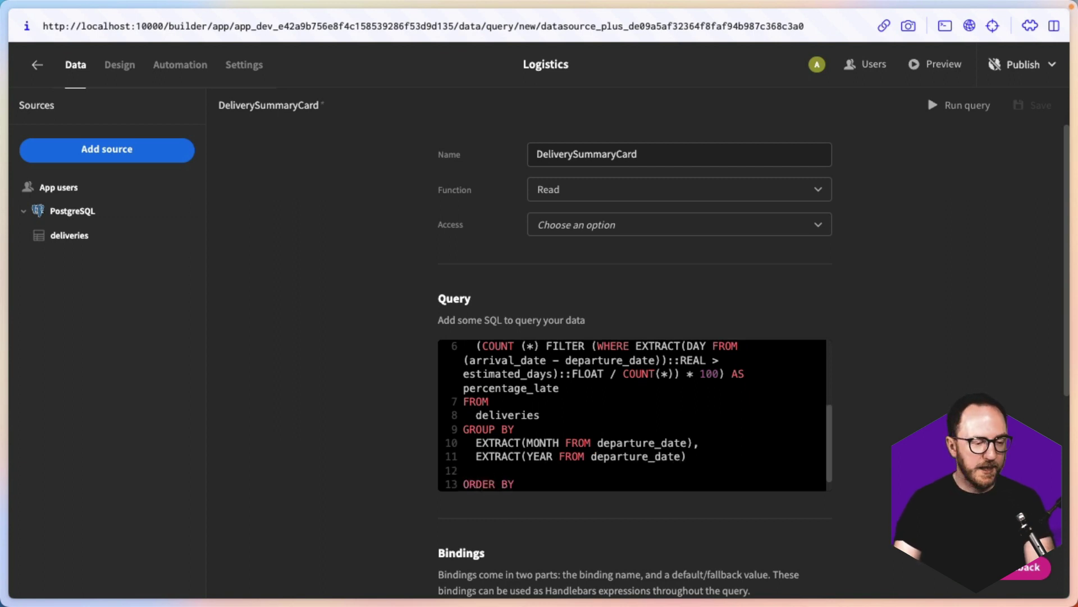
key("Return")
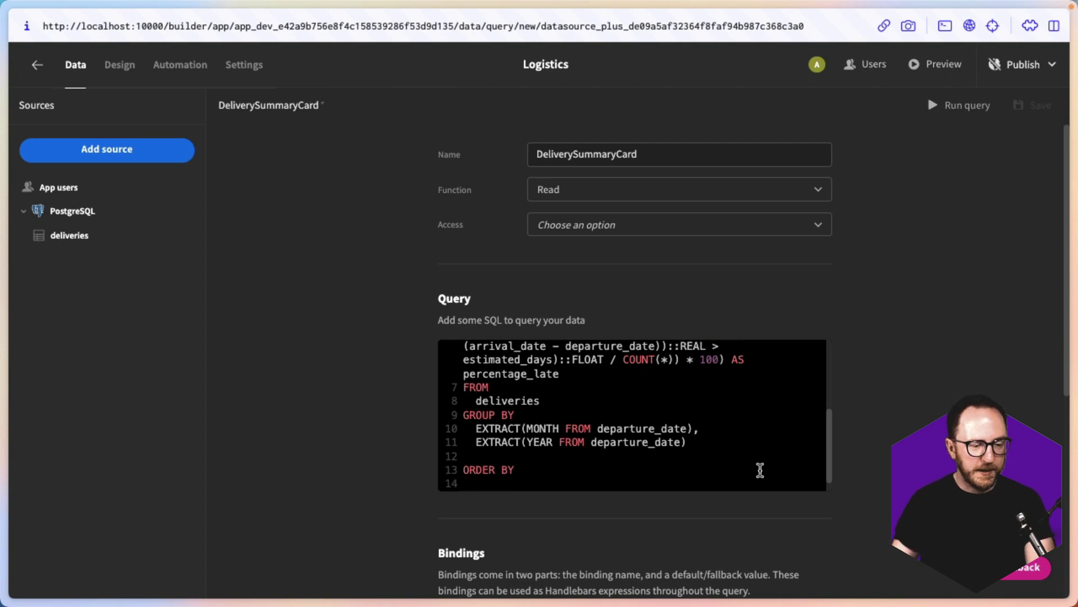
left_click_drag(689, 442, 476, 442)
key("ctrl+c")
left_click(464, 481)
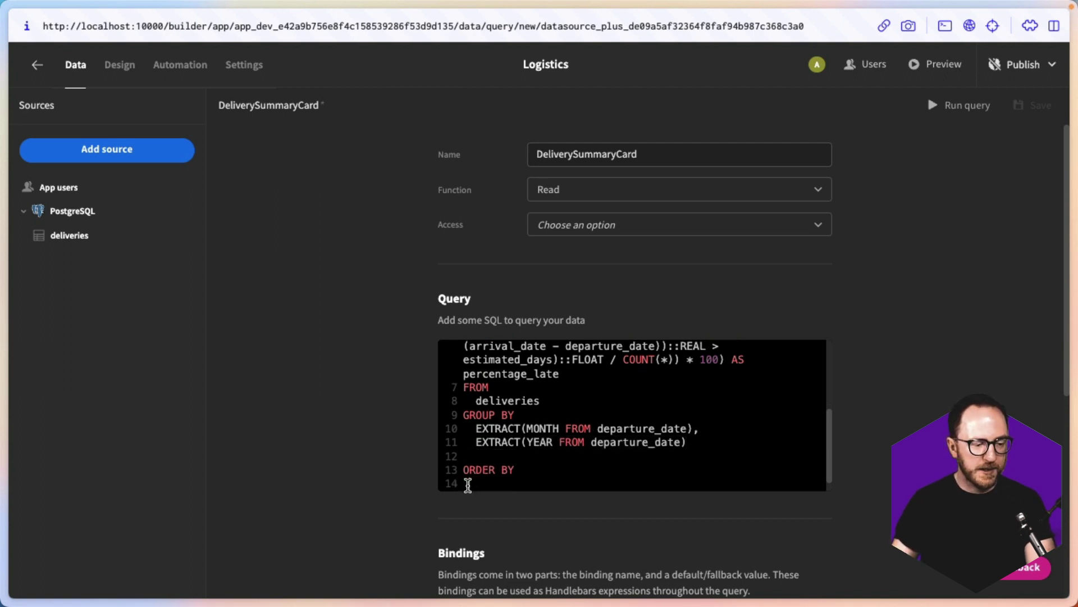
key("ctrl+v")
type("AS")
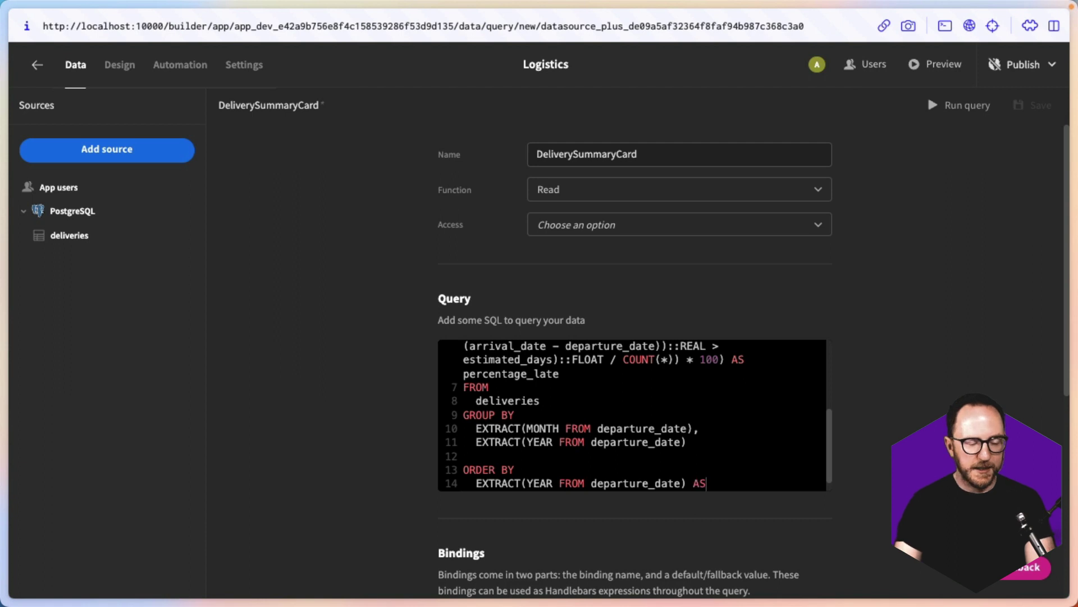
type("C")
key("Return")
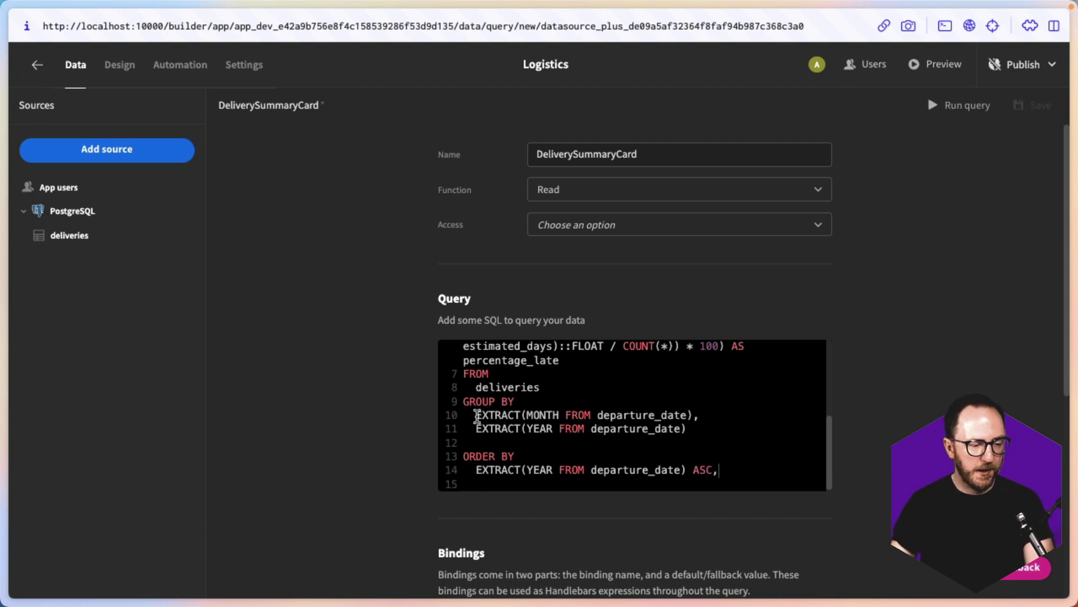
Copy the month grouping expression into the ORDER BY clause as EXTRACT(MONTH FROM departure_date) ASC; to end the query.
left_click_drag(474, 415, 693, 415)
key("ctrl+c")
left_click(712, 482)
key("ctrl+v")
type("ASC;")
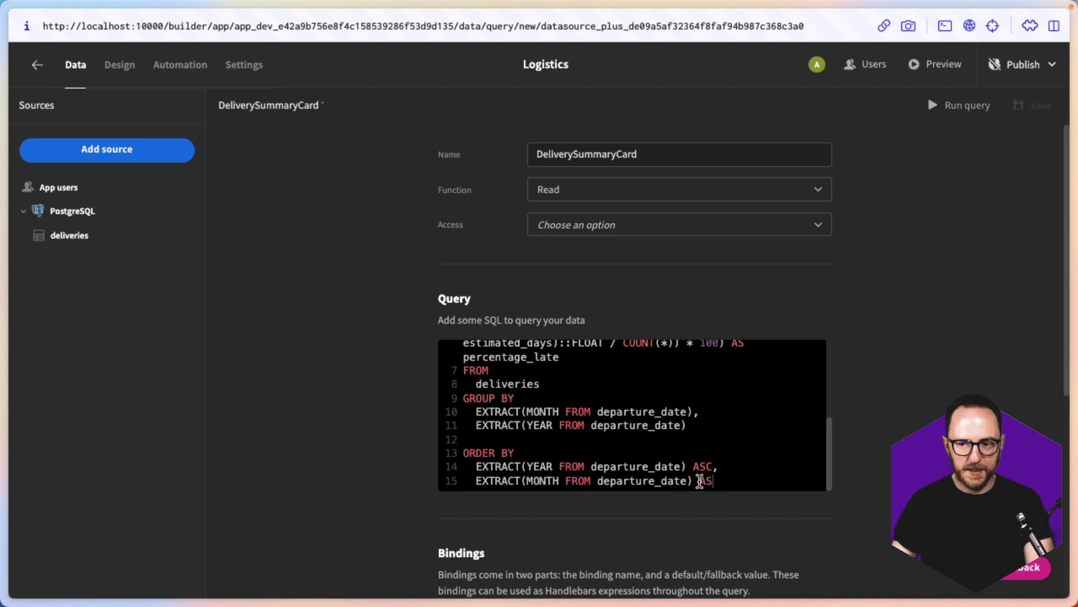
Run the DeliverySummaryCard query and check the field types in its result schema.
key("Return")
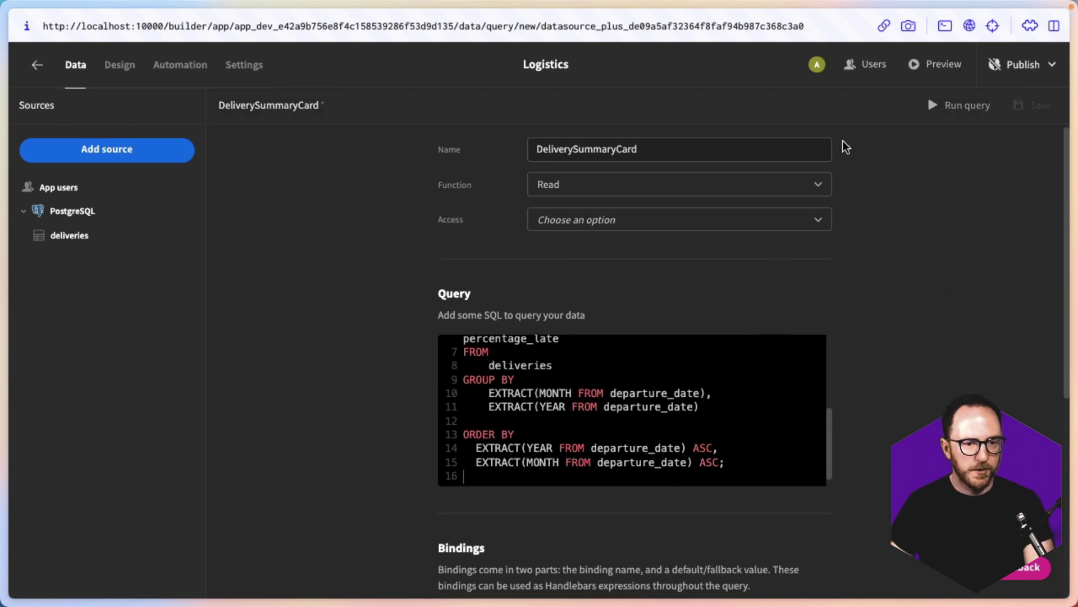
left_click(938, 107)
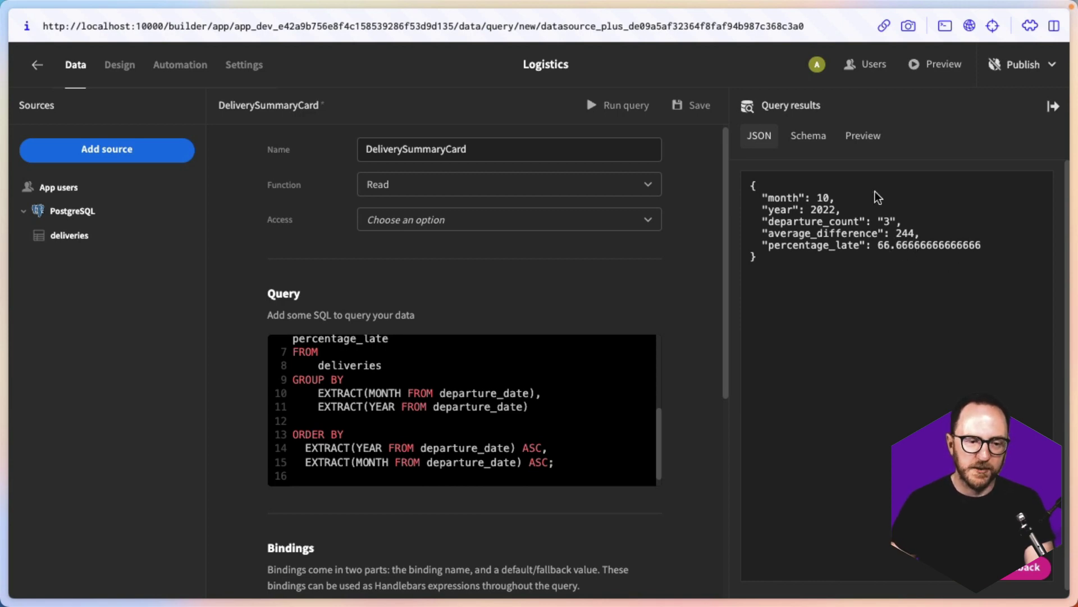
left_click(809, 140)
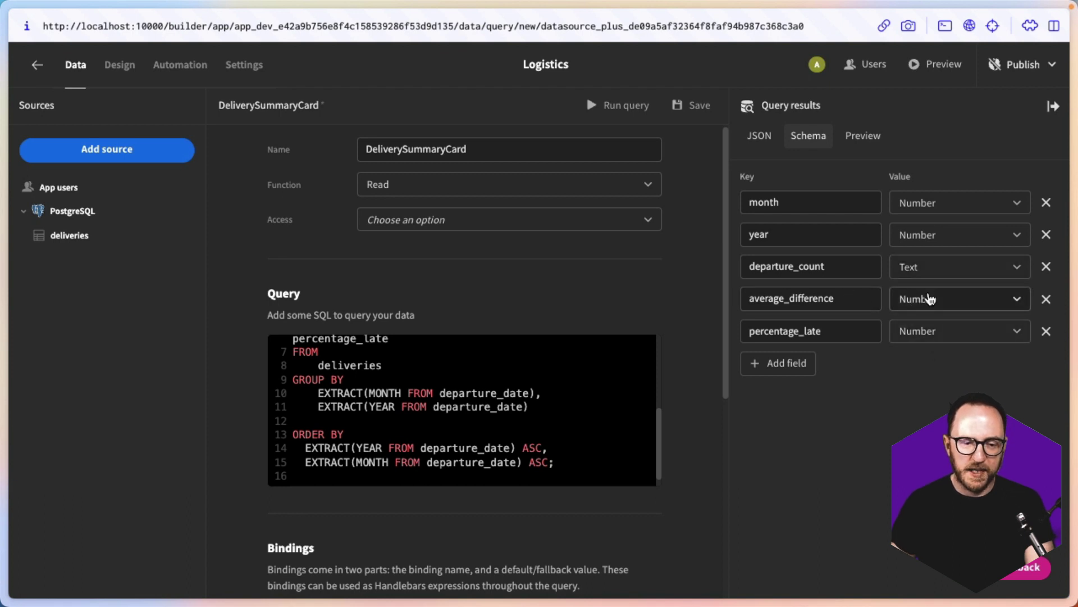
left_click(929, 299)
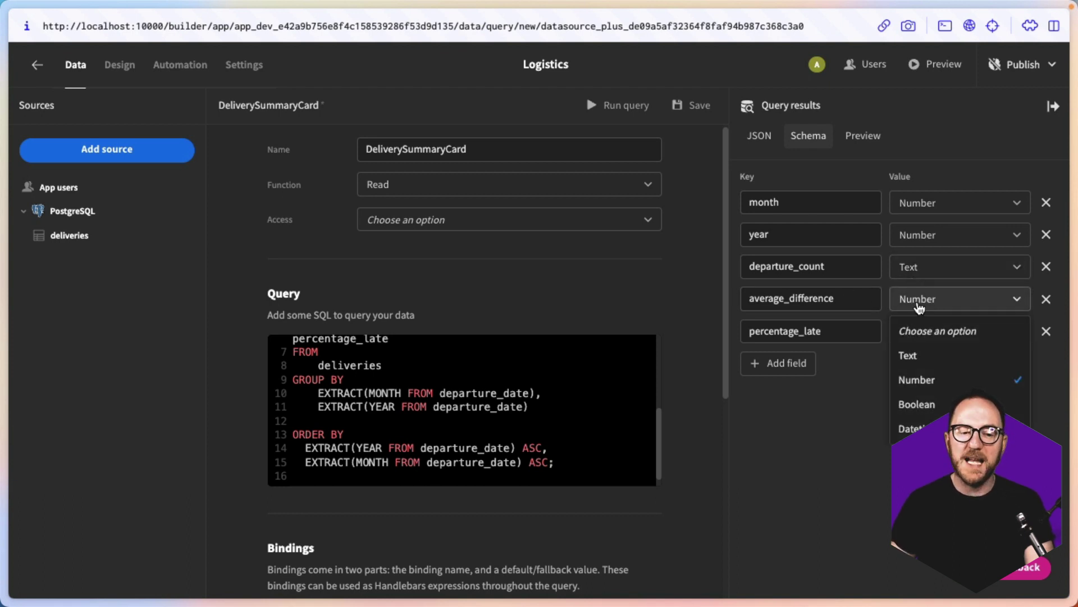
left_click(920, 307)
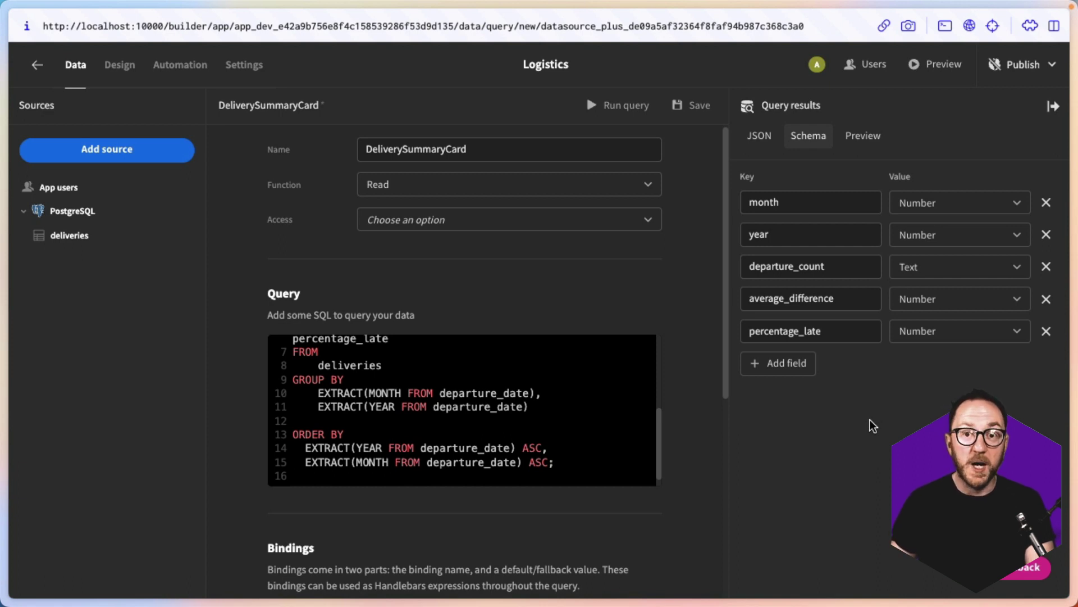
Review the query's result rows across all columns in the preview and save the query.
left_click(872, 144)
scroll(857, 355, "down", 2)
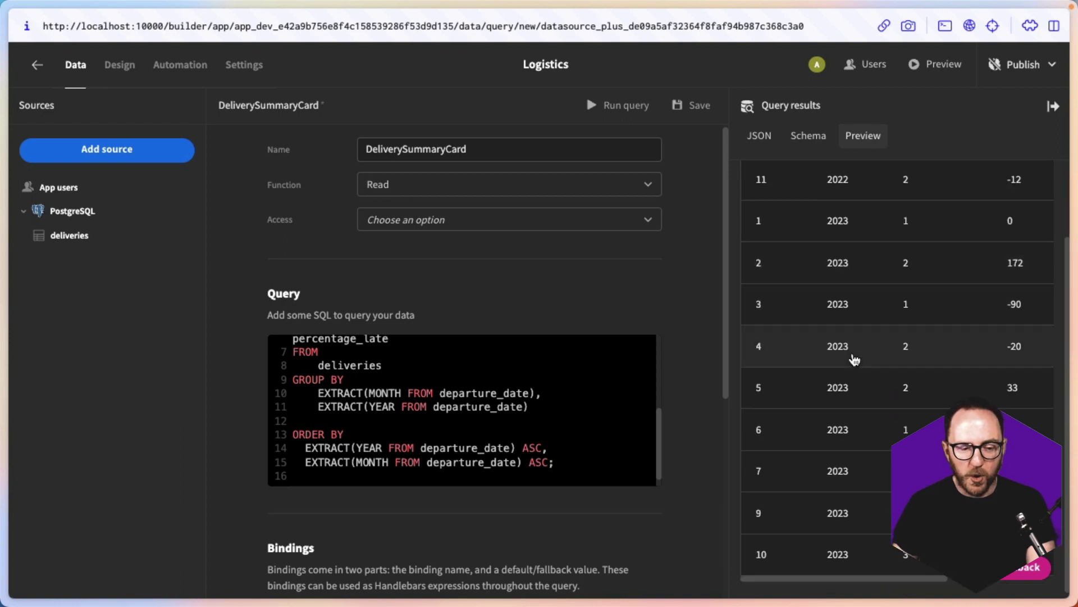
scroll(869, 452, "up", 2)
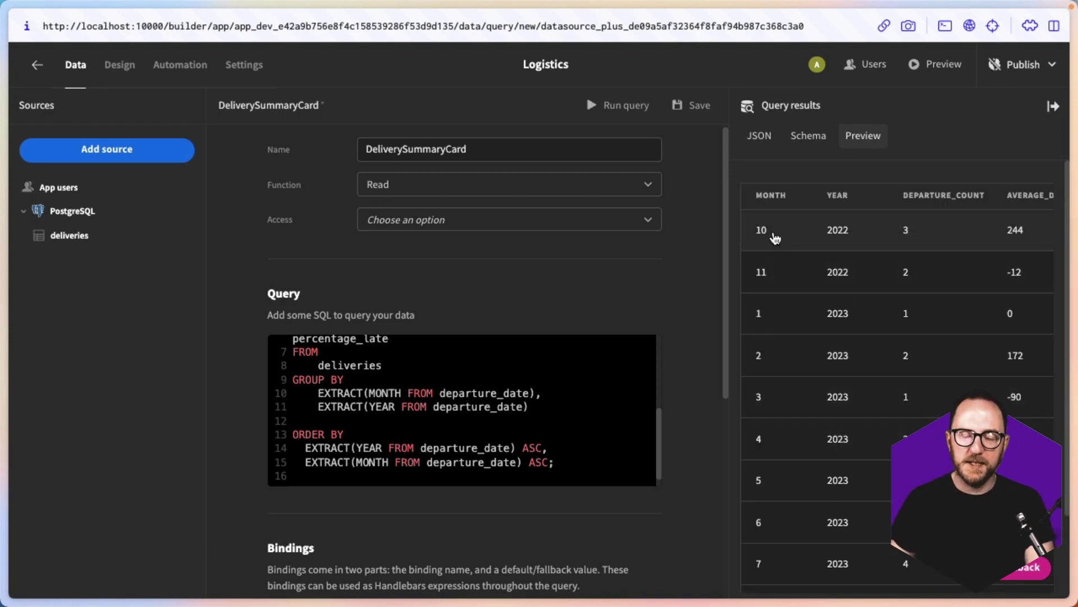
scroll(775, 239, "right", 1)
scroll(775, 239, "right", 5)
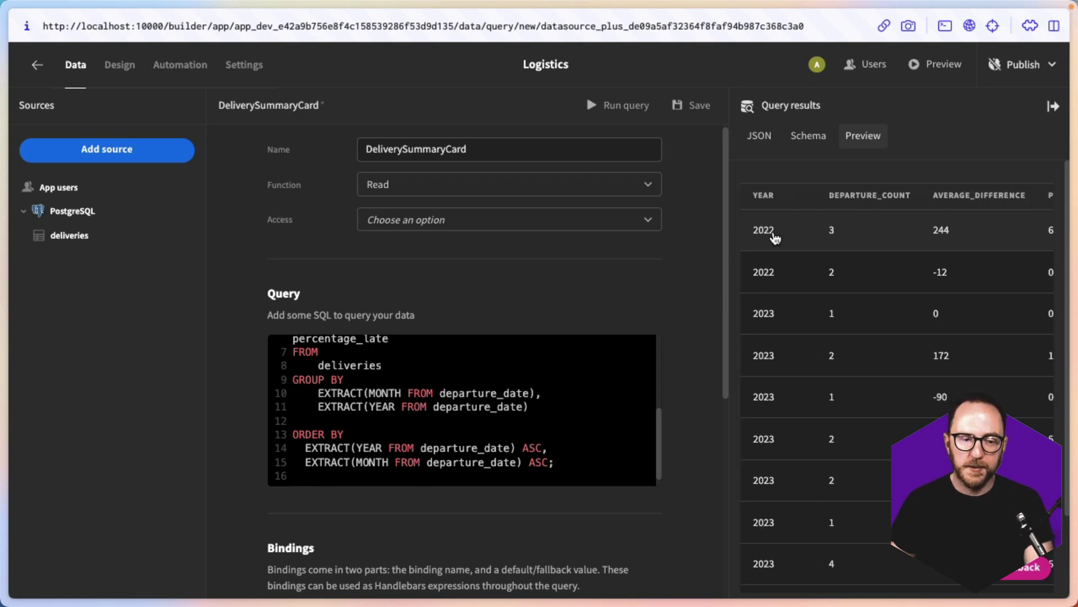
scroll(775, 239, "right", 2)
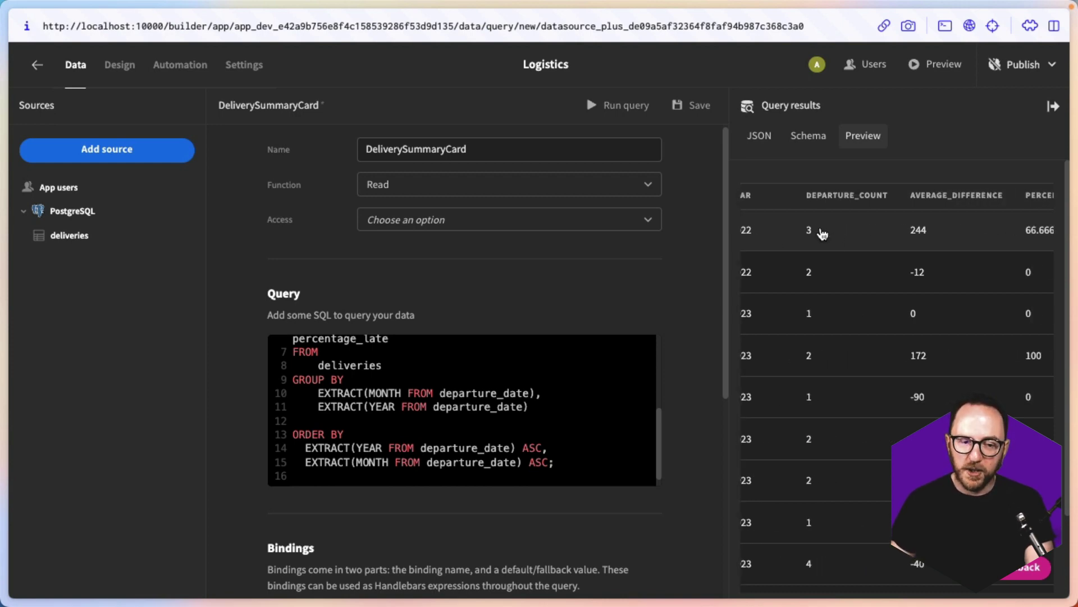
scroll(944, 242, "right", 10)
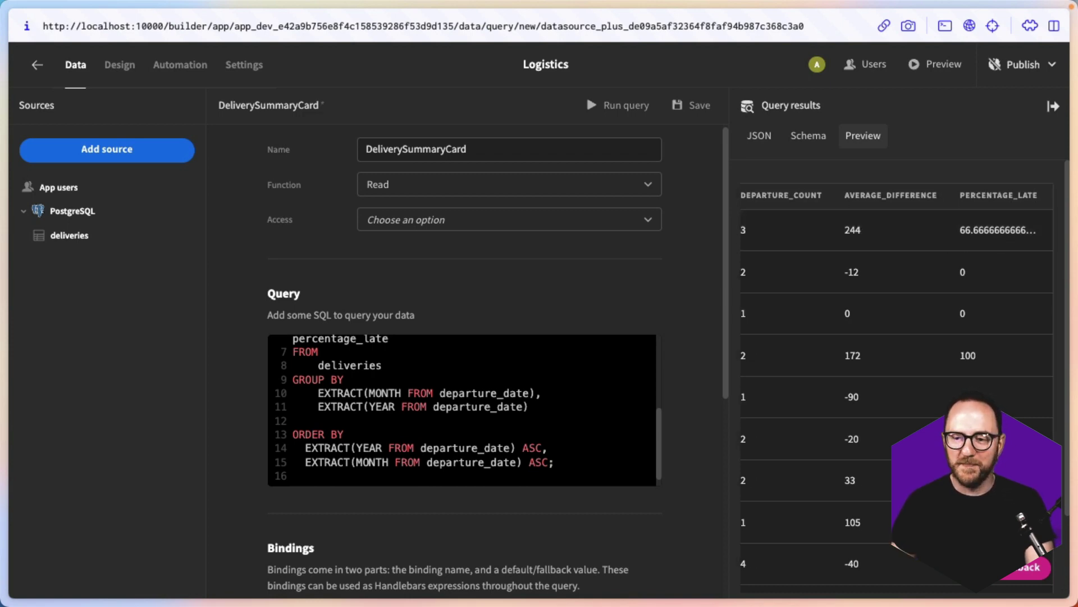
left_click(700, 107)
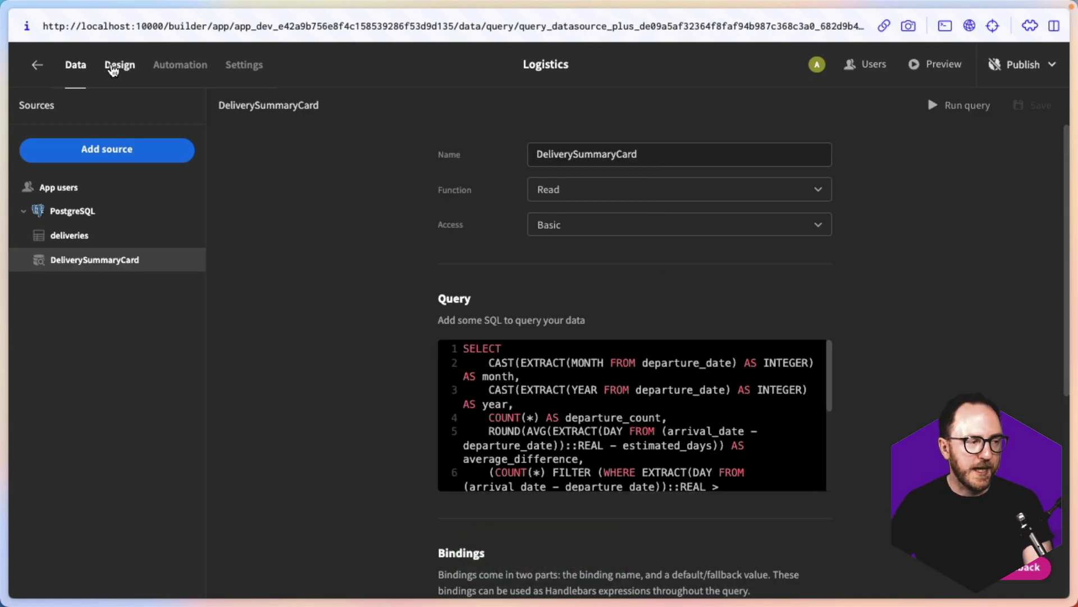
In the app design, set the first cards block's data source to the DeliverySummaryCard query.
left_click(117, 66)
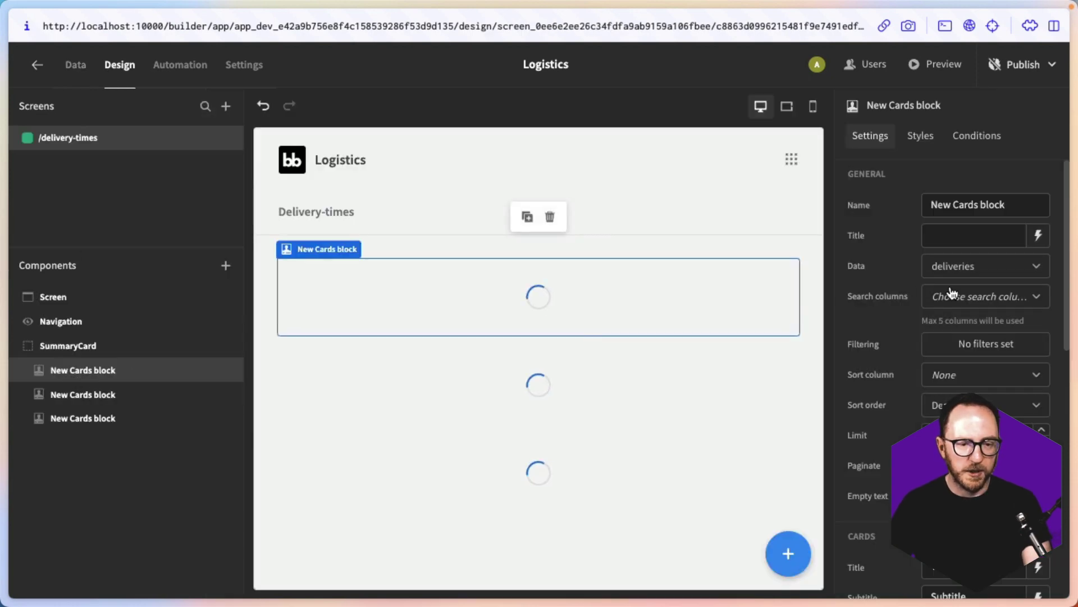
left_click(977, 266)
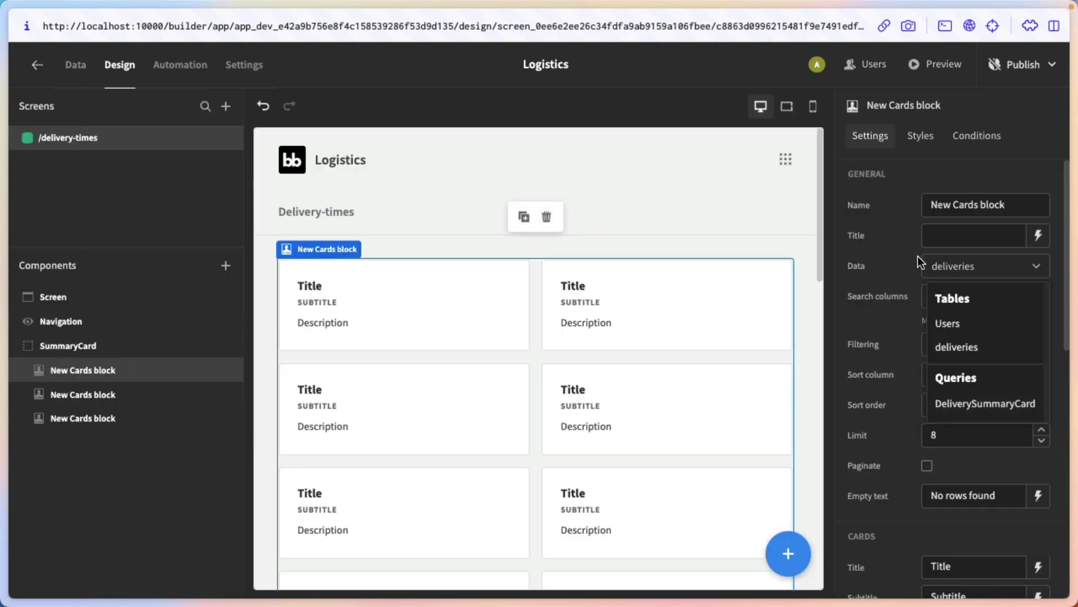
left_click(955, 406)
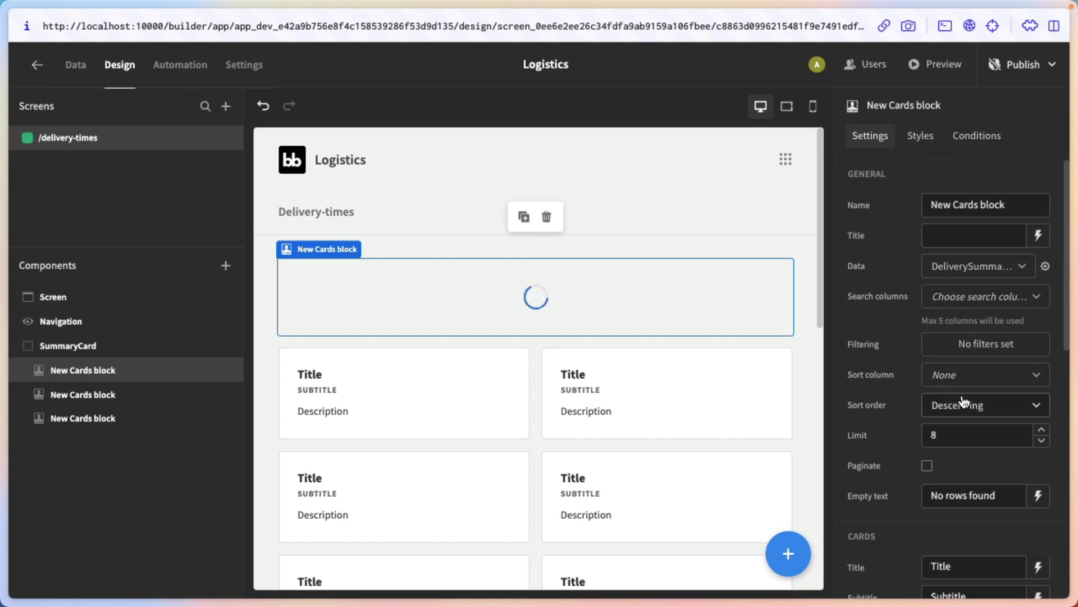
Add a filter to the first cards block with month Equals a Binding, and open its binding value for editing.
left_click(955, 345)
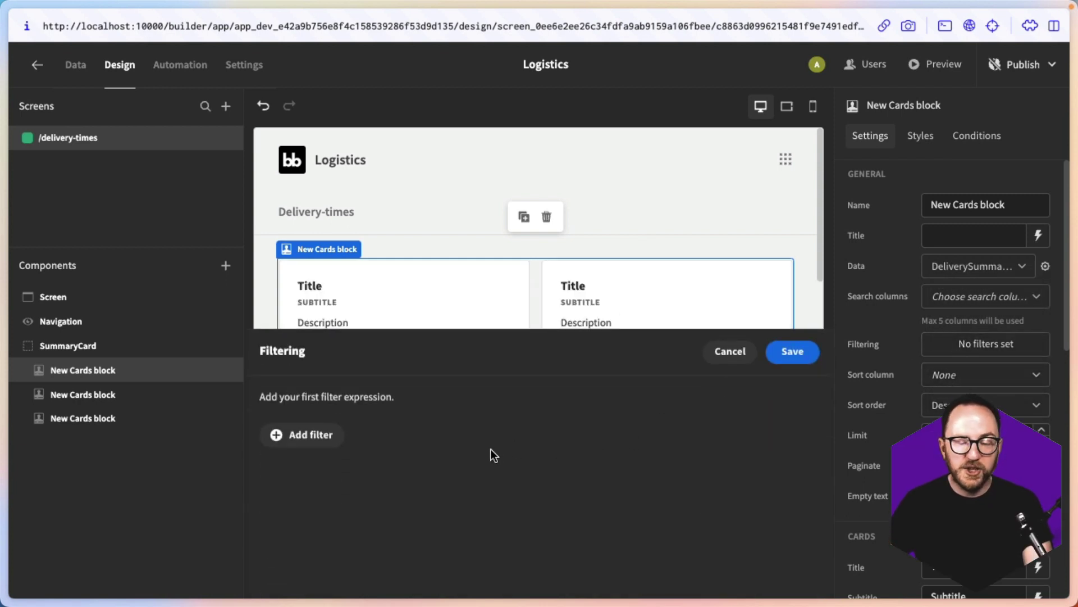
left_click(287, 437)
left_click(333, 480)
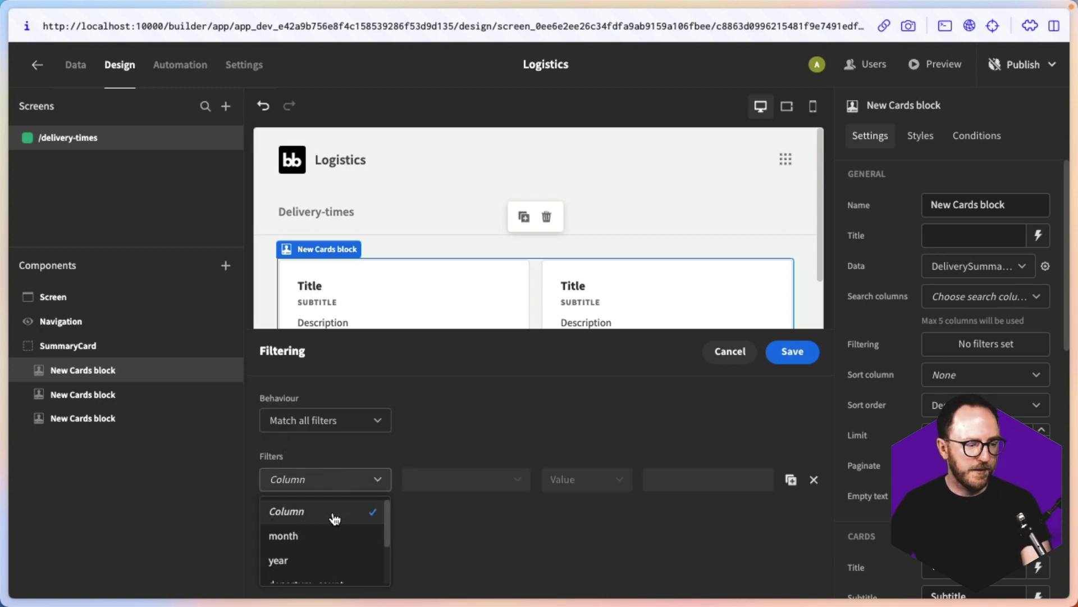
left_click(330, 534)
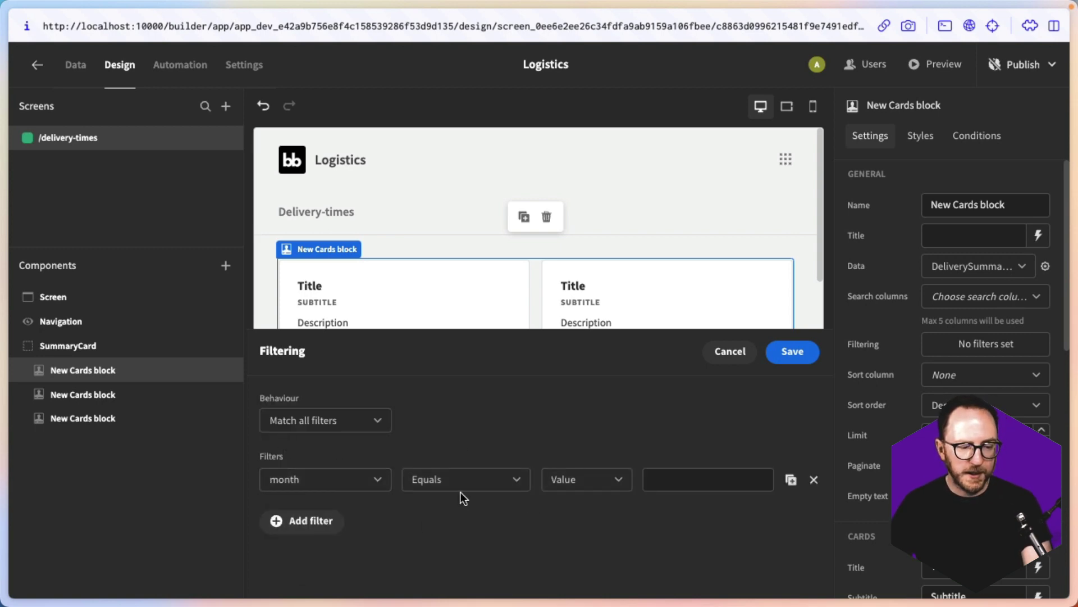
left_click(583, 492)
left_click(570, 534)
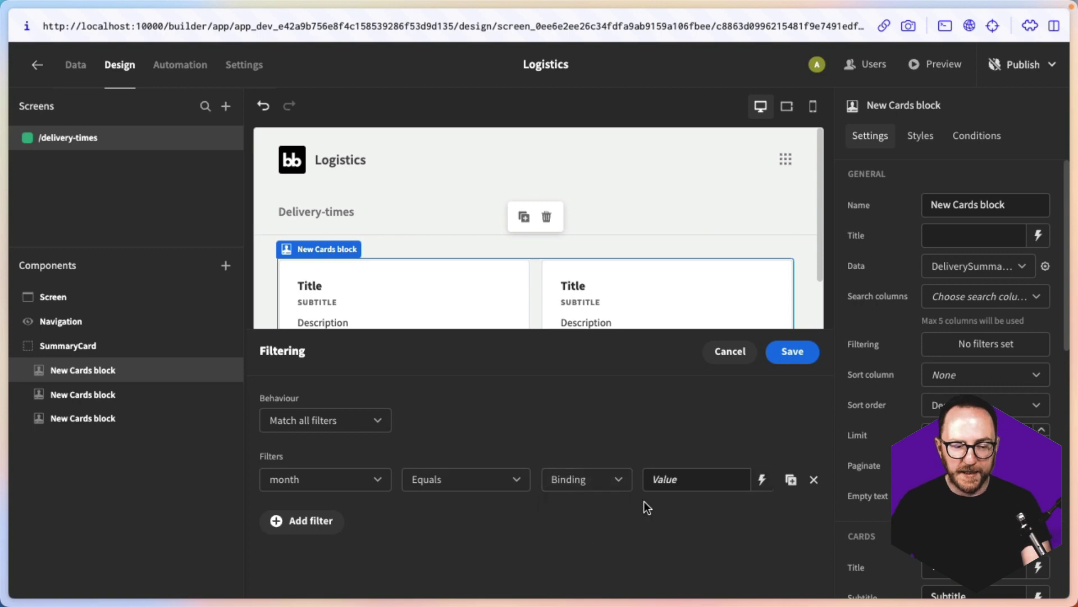
left_click(761, 482)
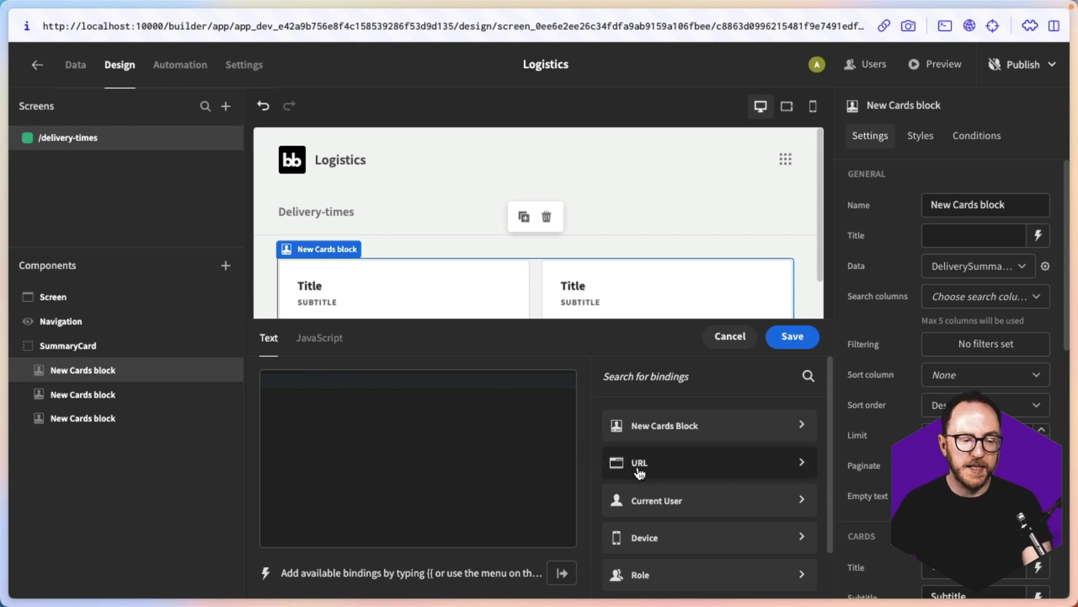
left_click(407, 415)
type("{{ date")
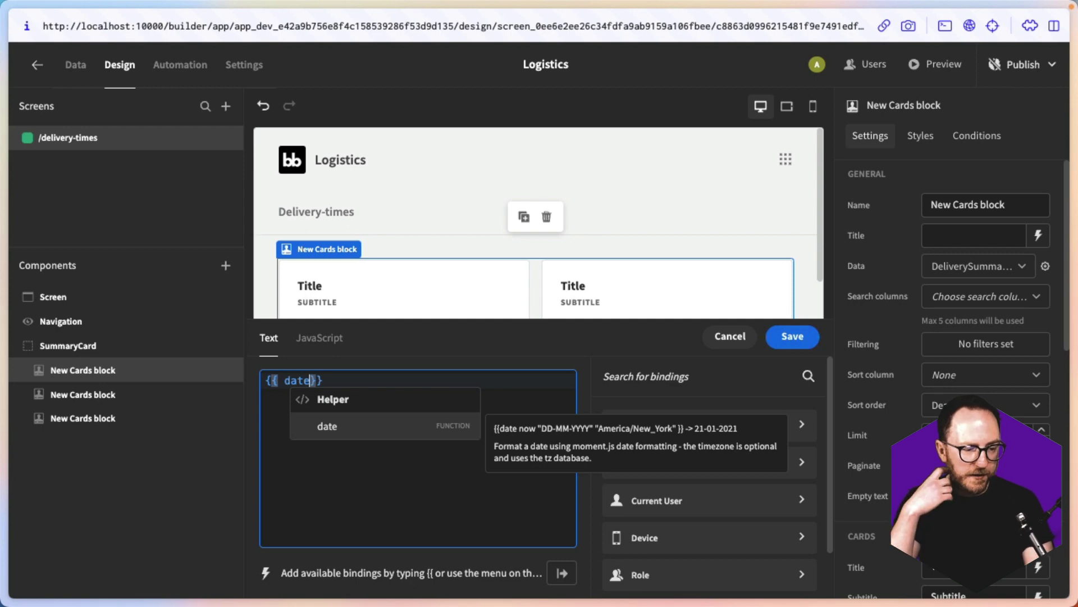
key("Escape")
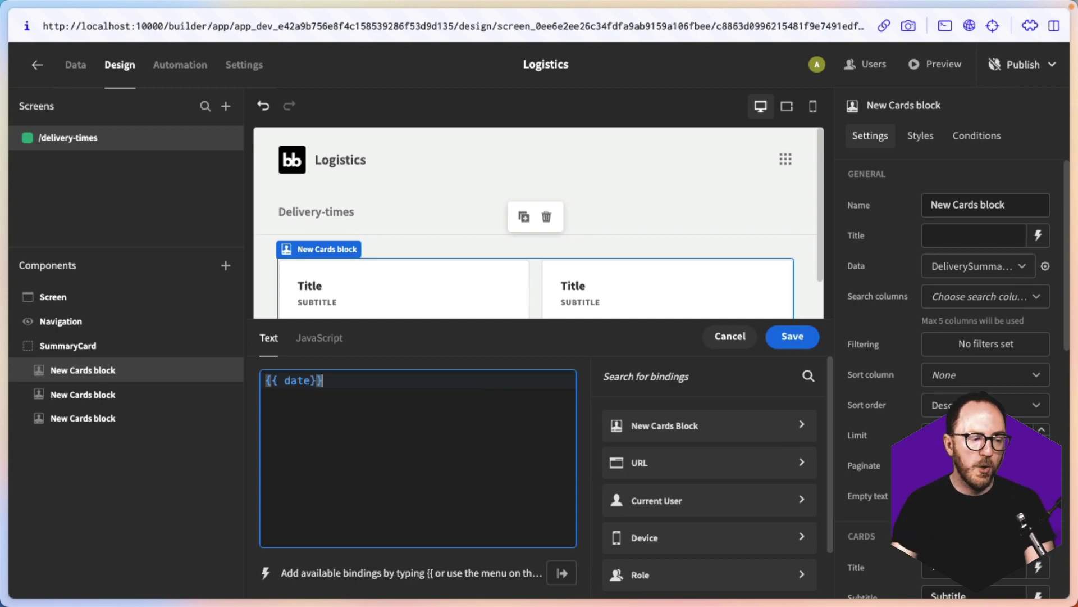
key("ctrl+a")
key("BackSpace")
Switch the month filter's binding to JavaScript and declare const currentDate = new Date(); followed by a blank line.
left_click(316, 348)
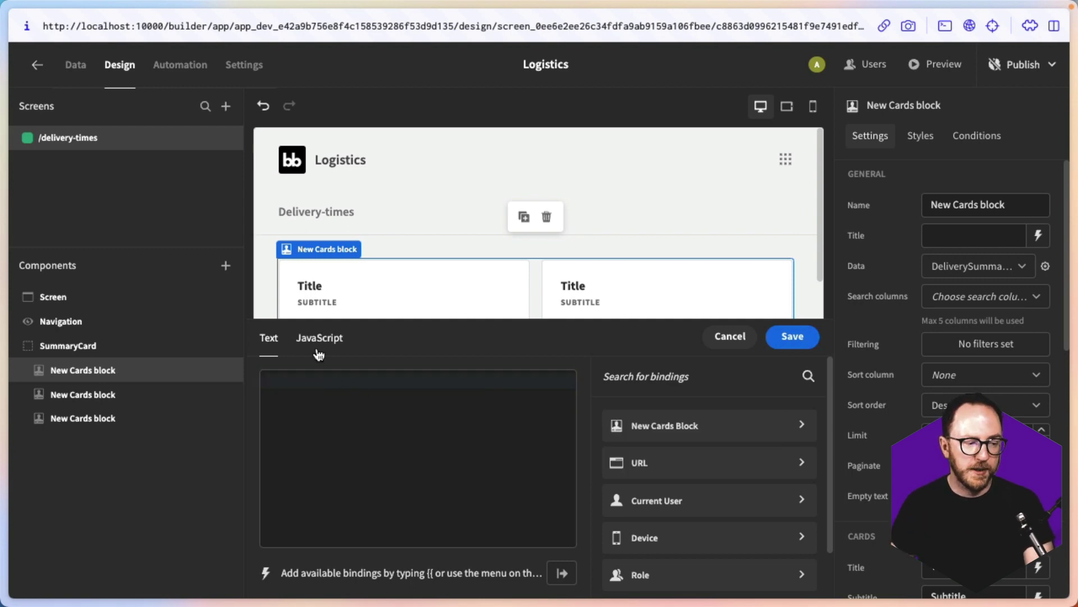
left_click(342, 448)
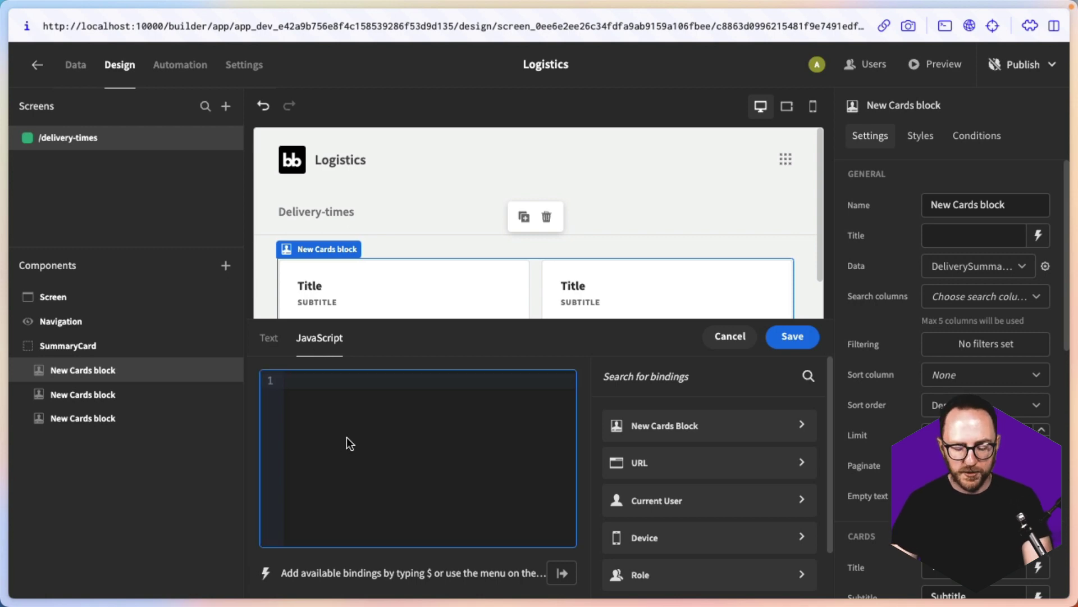
type("const currentDa")
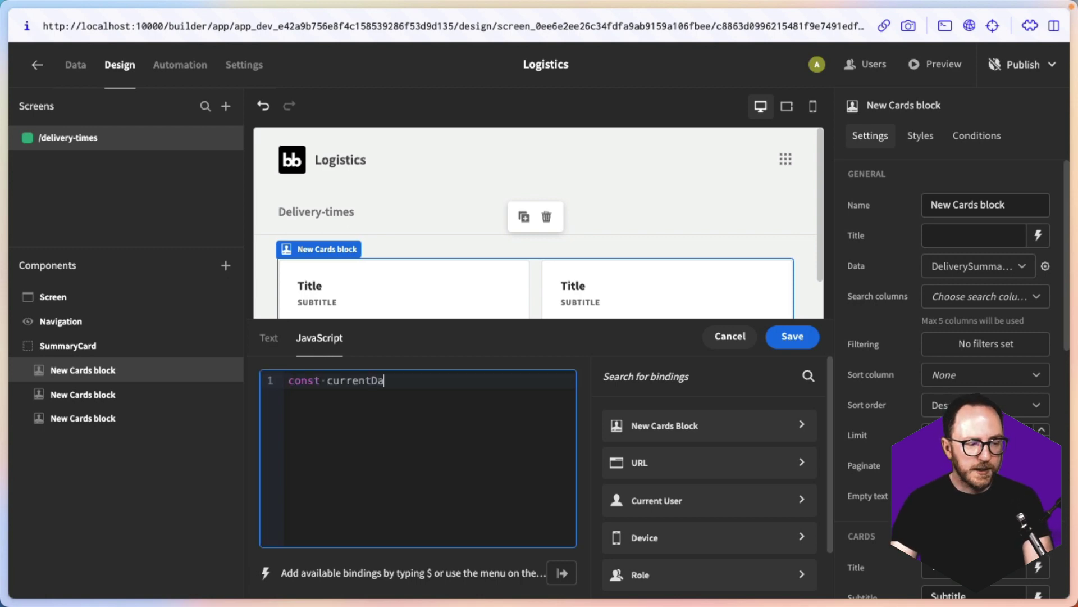
type("te = new Date()")
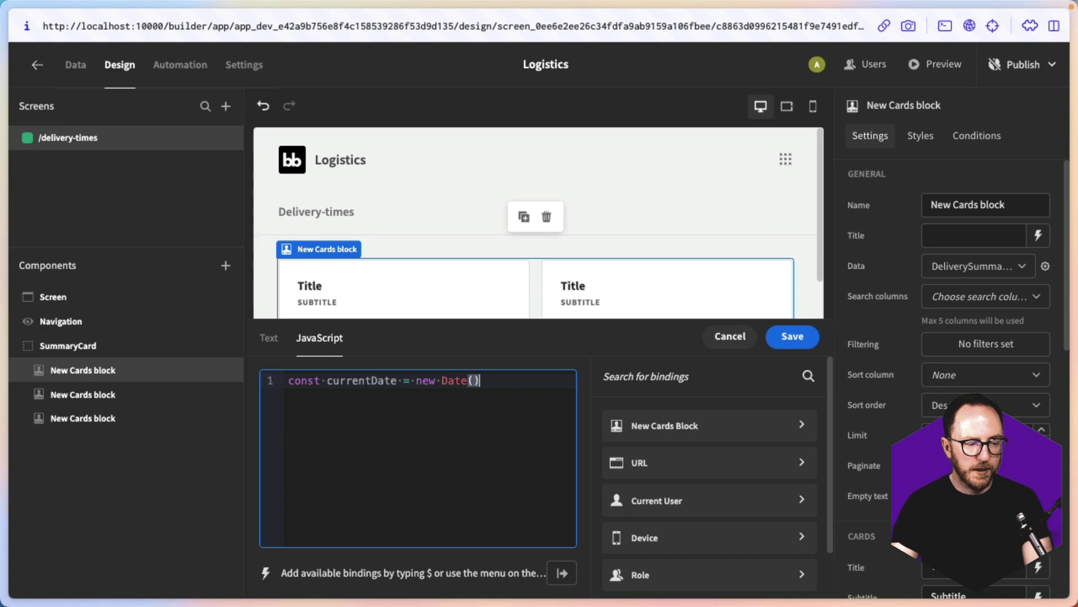
type(";")
key("Return")
key("Return")
Finish the month binding with return currentDate.getMonth() + 1; and save both the binding and the filter.
type("return ")
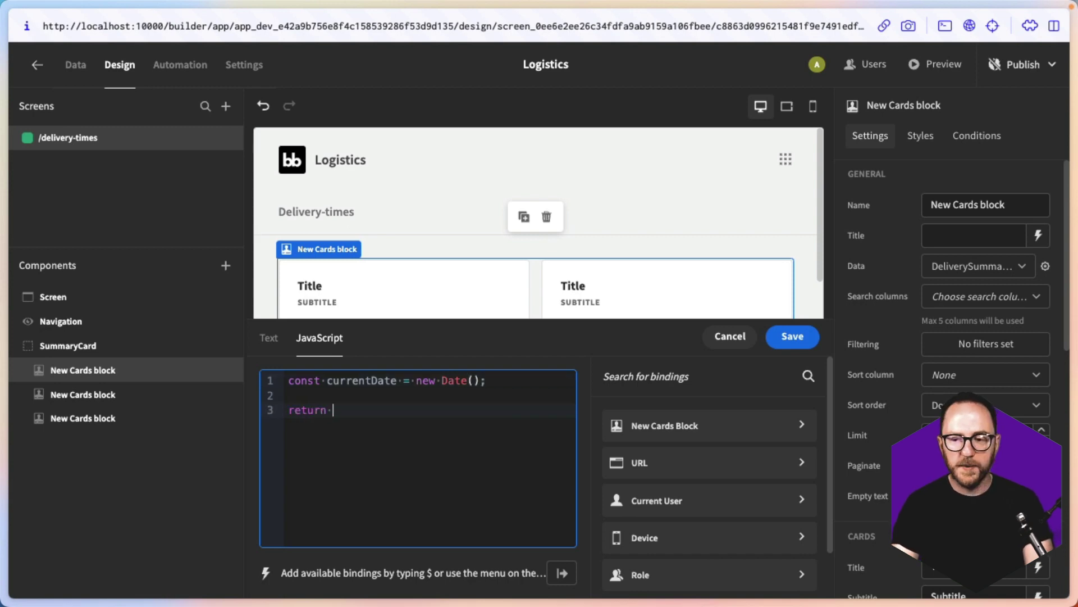
type("currentDate.g")
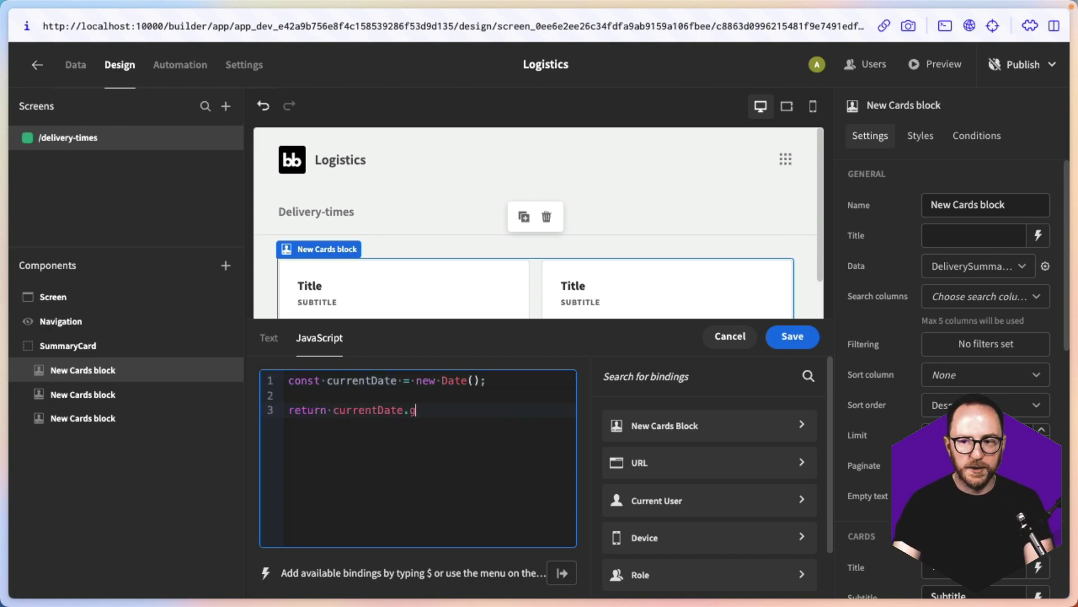
type("etMonth()")
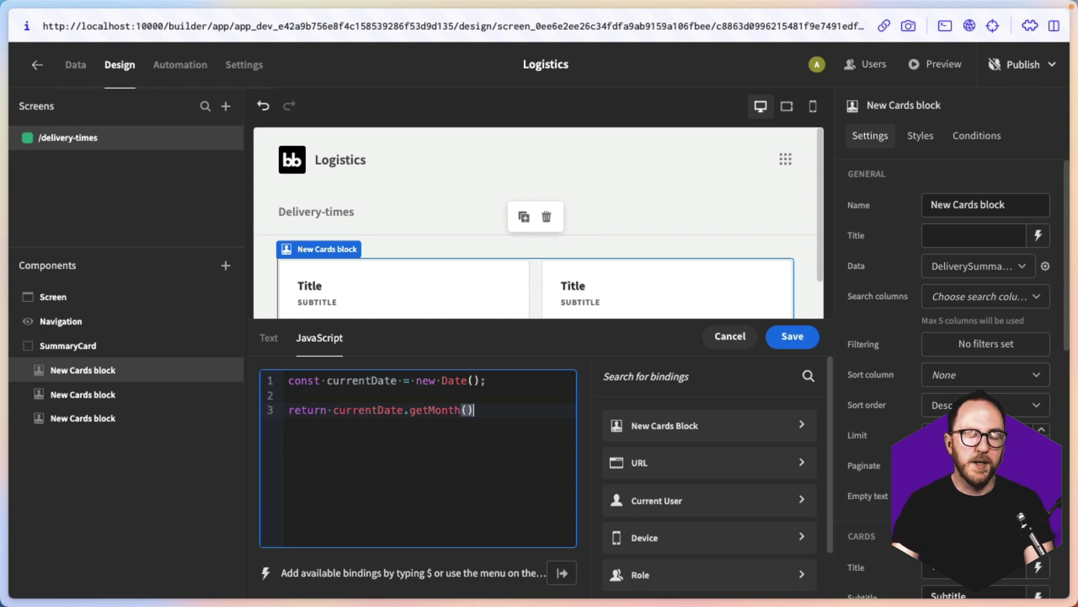
type(" + 1;")
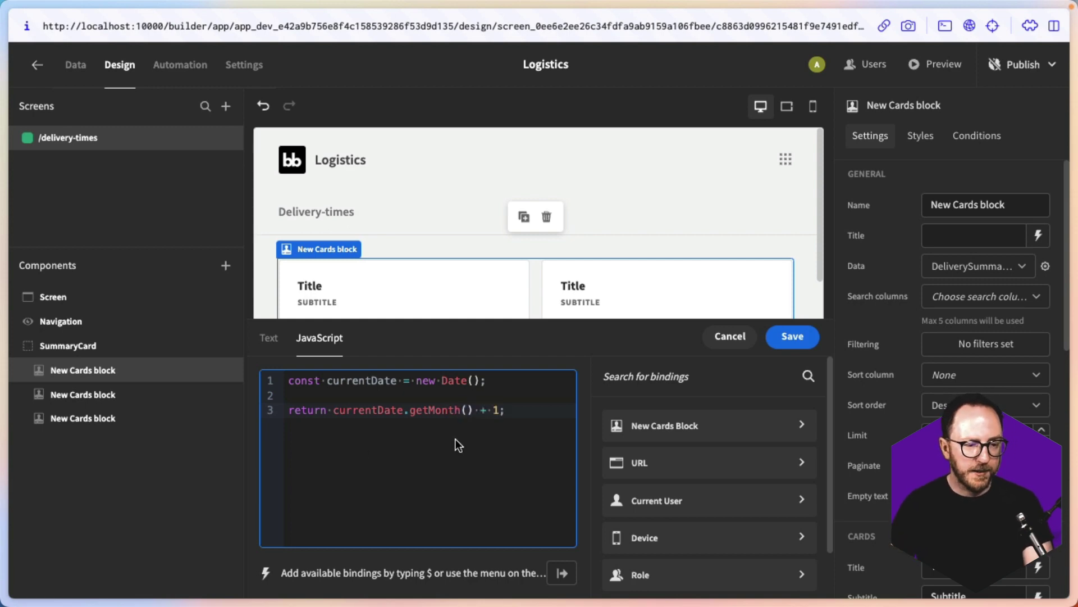
left_click(792, 335)
left_click(792, 352)
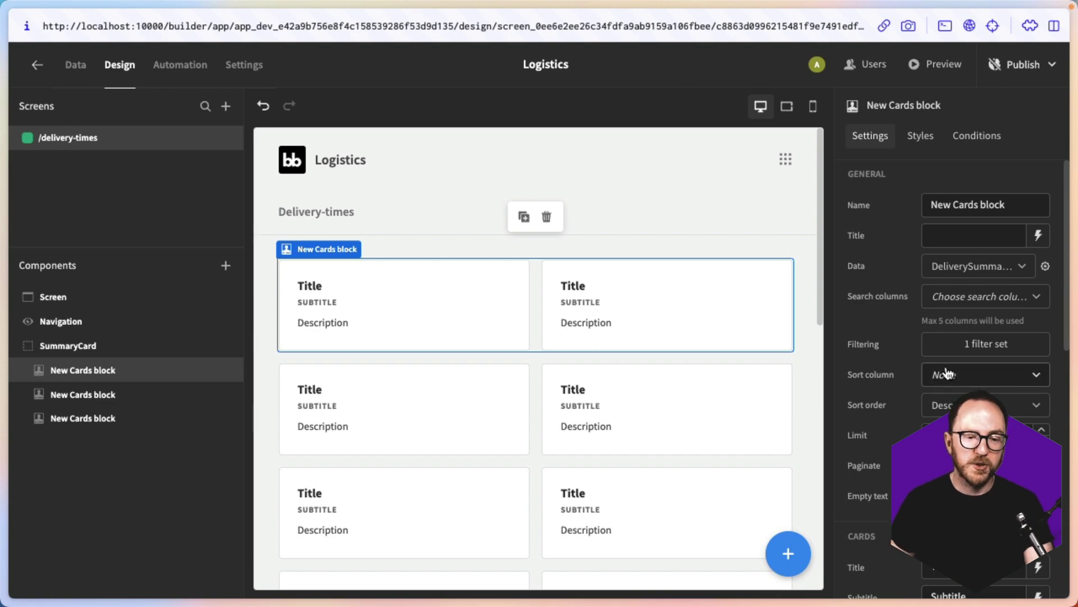
Add a second filter to the first cards block with year Equals a Binding.
left_click(961, 351)
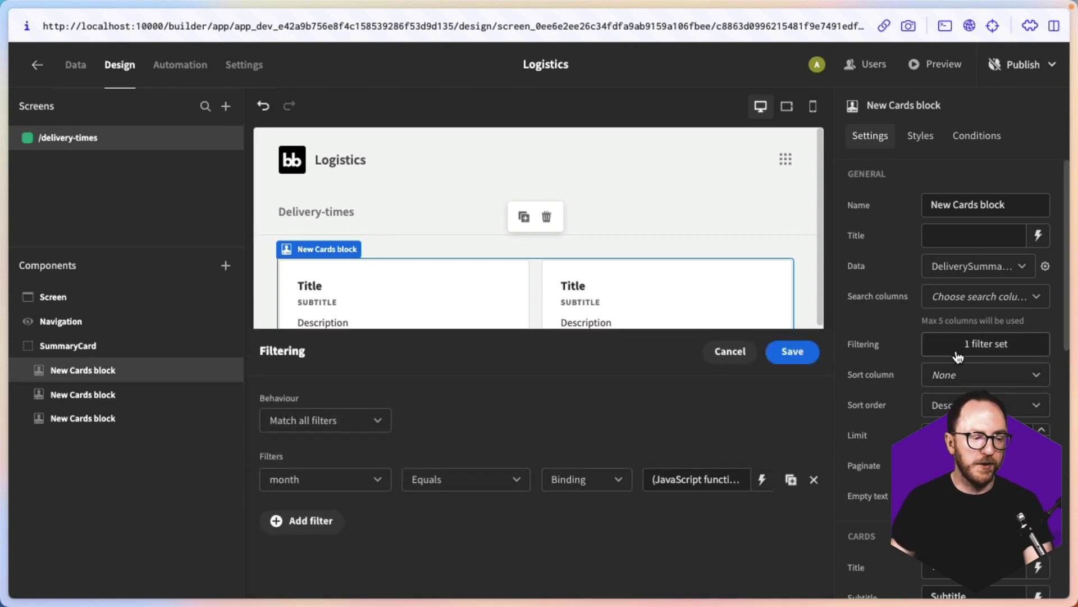
left_click(308, 523)
left_click(336, 511)
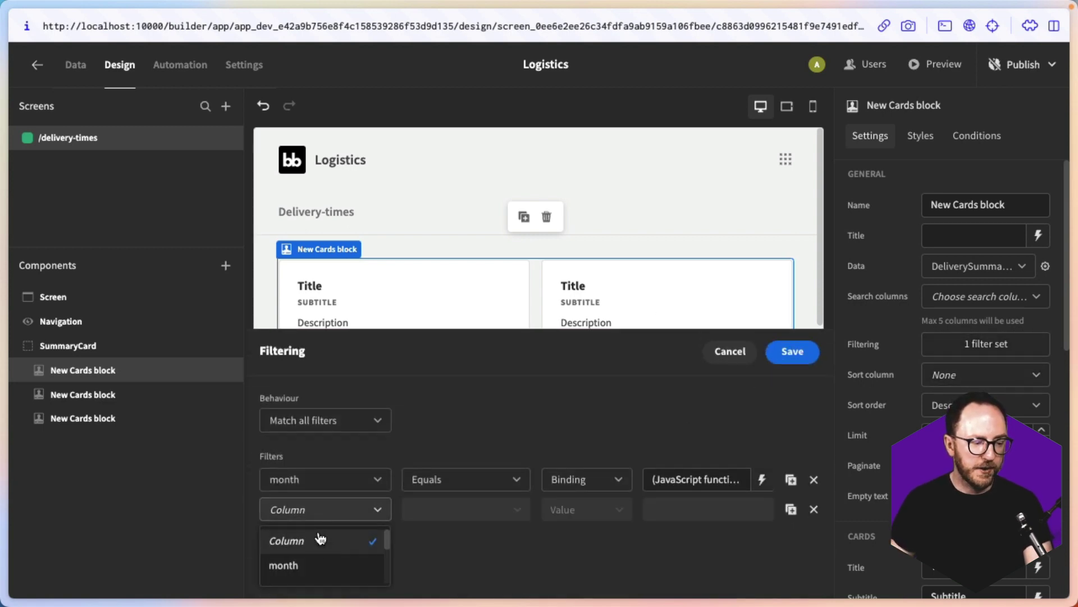
scroll(327, 566, "down", 3)
left_click(328, 567)
left_click(579, 511)
left_click(577, 563)
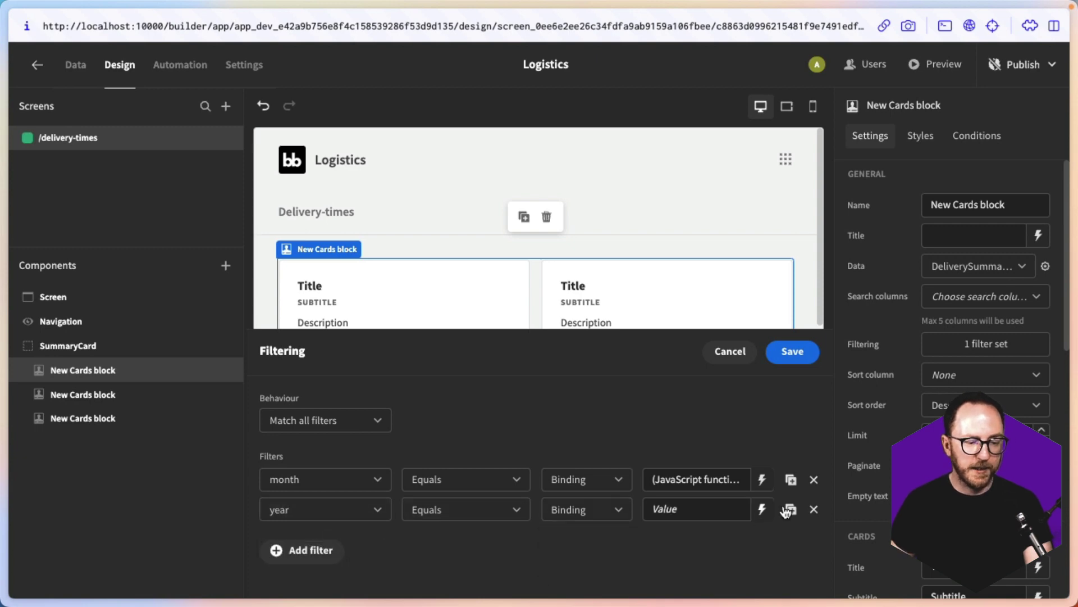
Open the year filter's binding as JavaScript and declare const currentDate = new Date(); followed by a blank line.
left_click(763, 510)
left_click(319, 338)
left_click(342, 435)
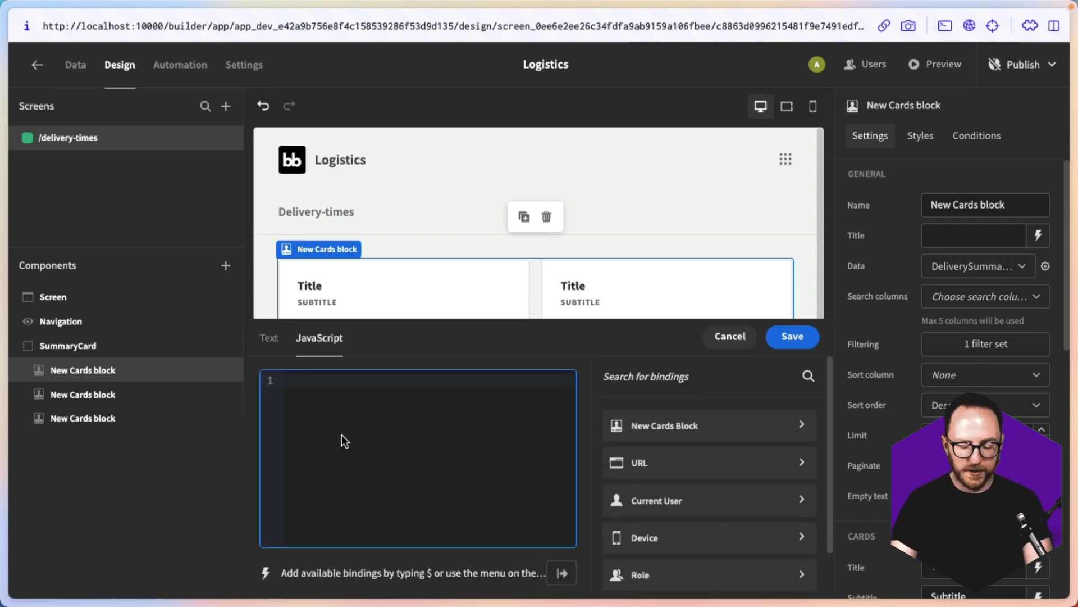
type("const ")
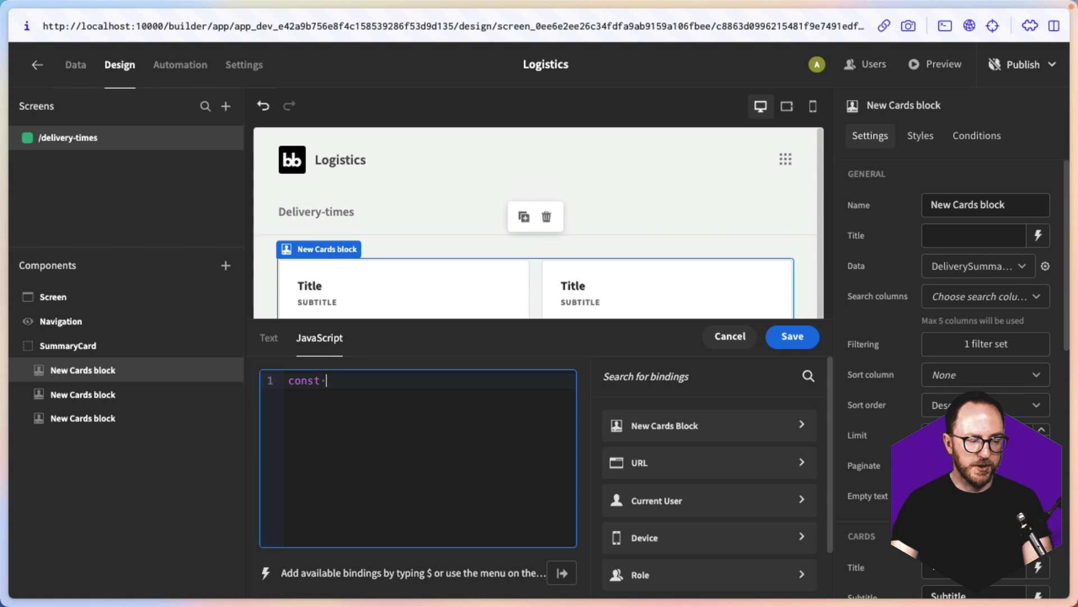
type("currentDate = ")
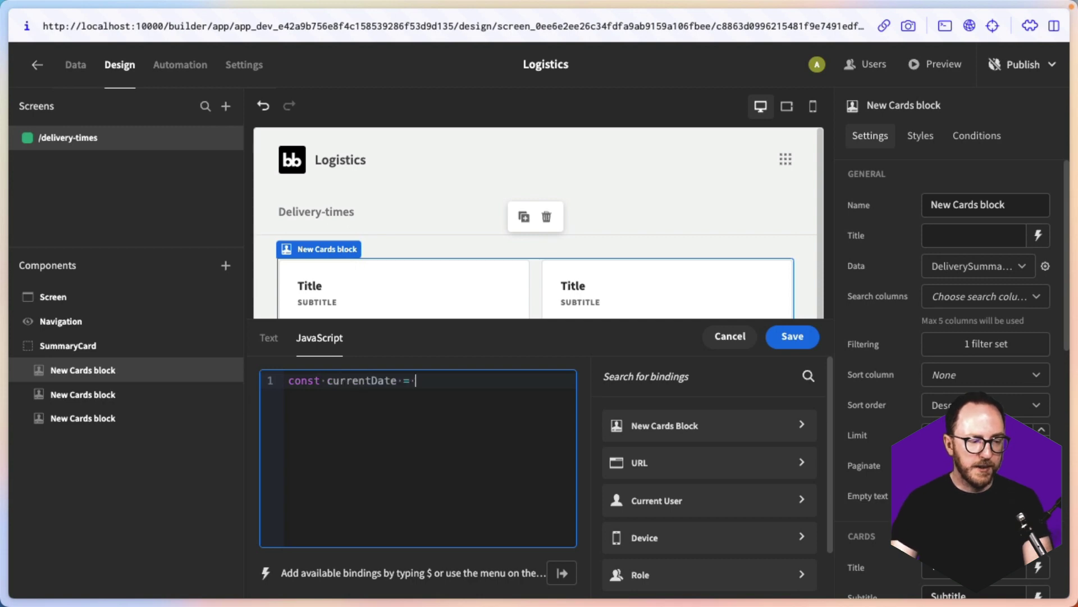
type("new Date()")
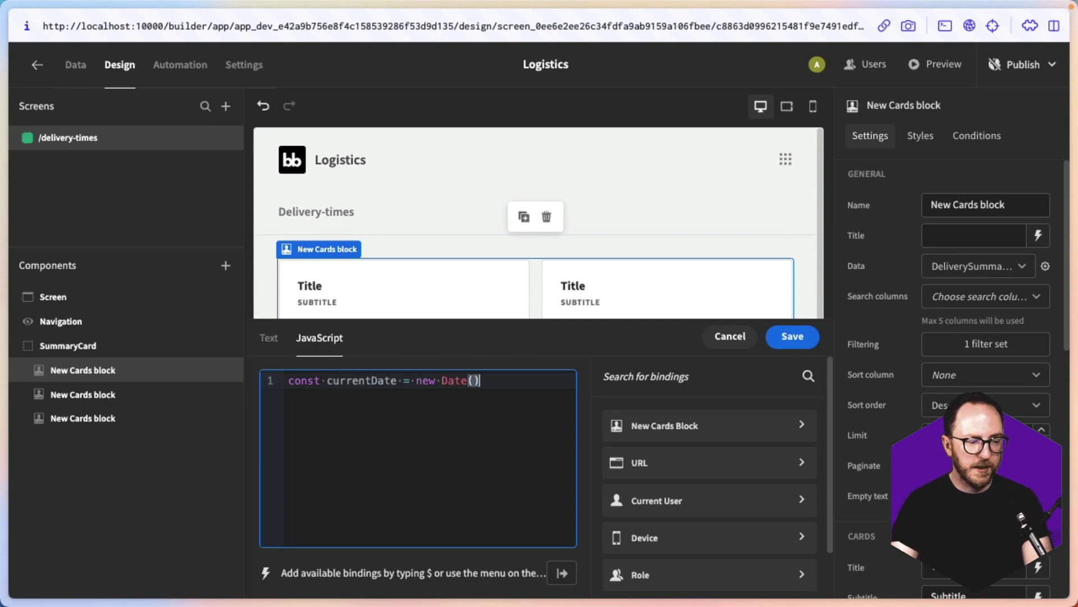
type(";")
key("Return")
key("Return")
Finish the year binding with return currentDate.getFullYear(); and save both the binding and the filters.
type("return c")
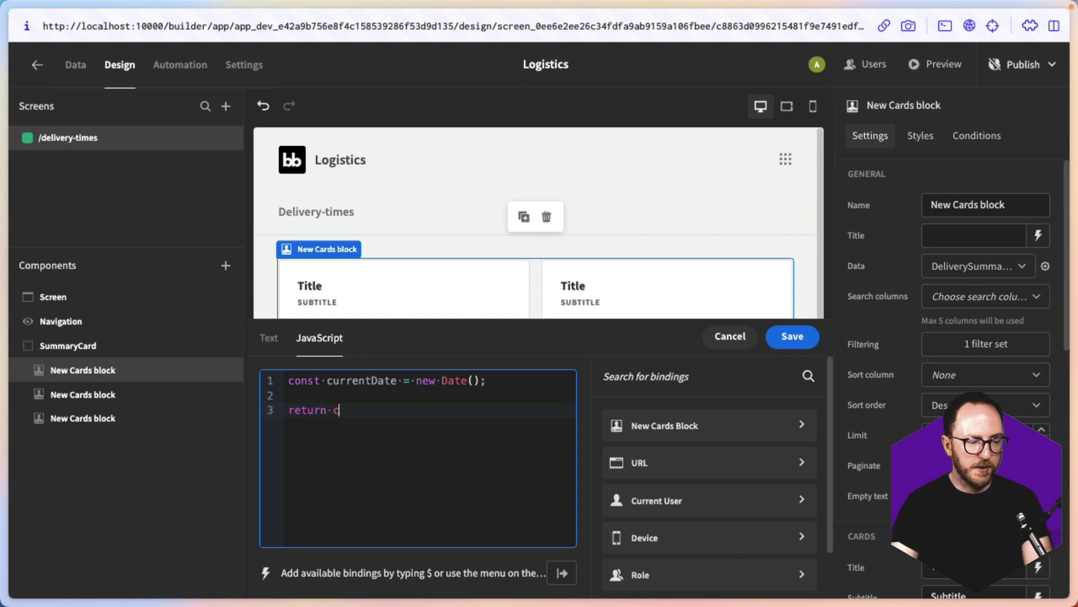
type("urrentDat")
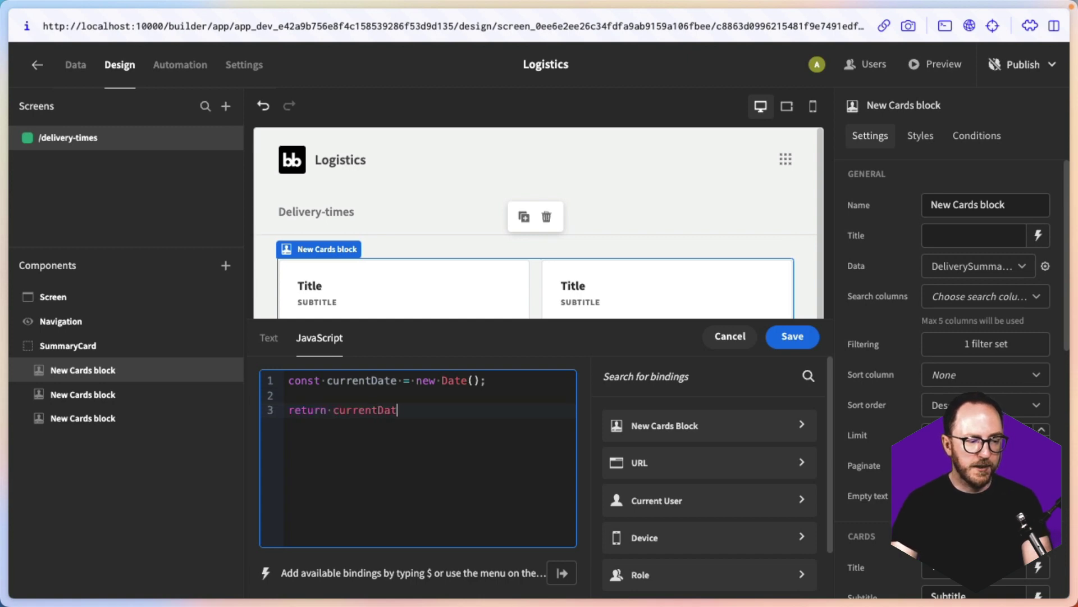
type("e.getF")
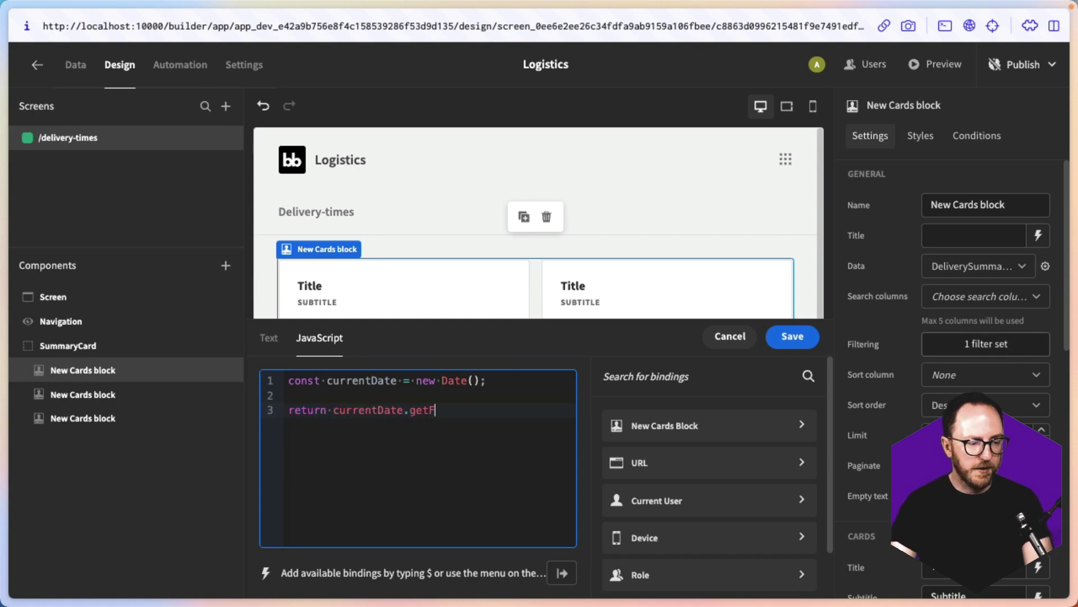
type("ullYear();")
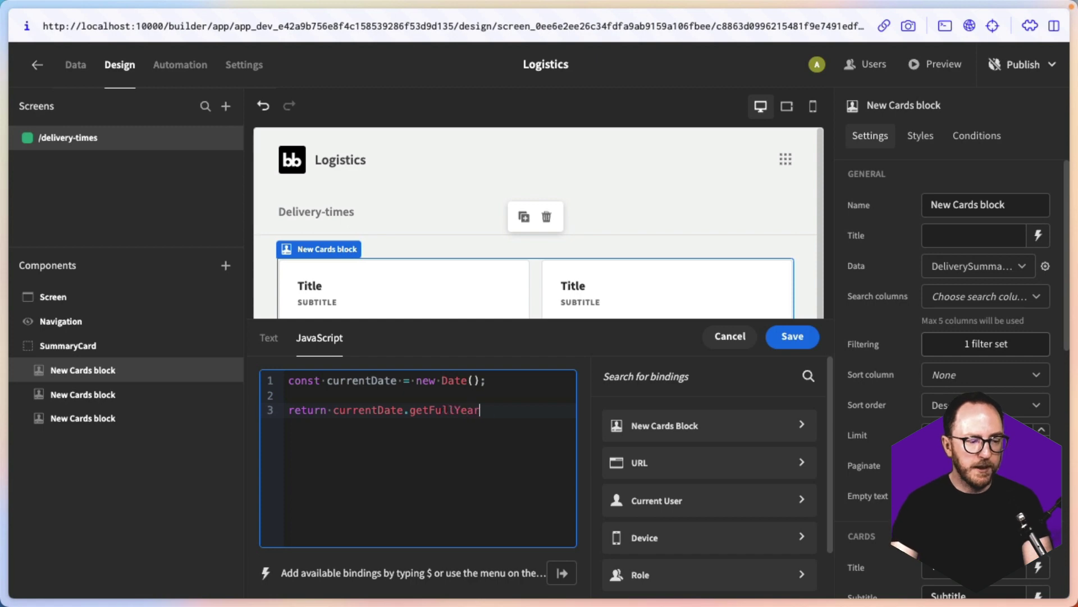
left_click(792, 337)
left_click(793, 353)
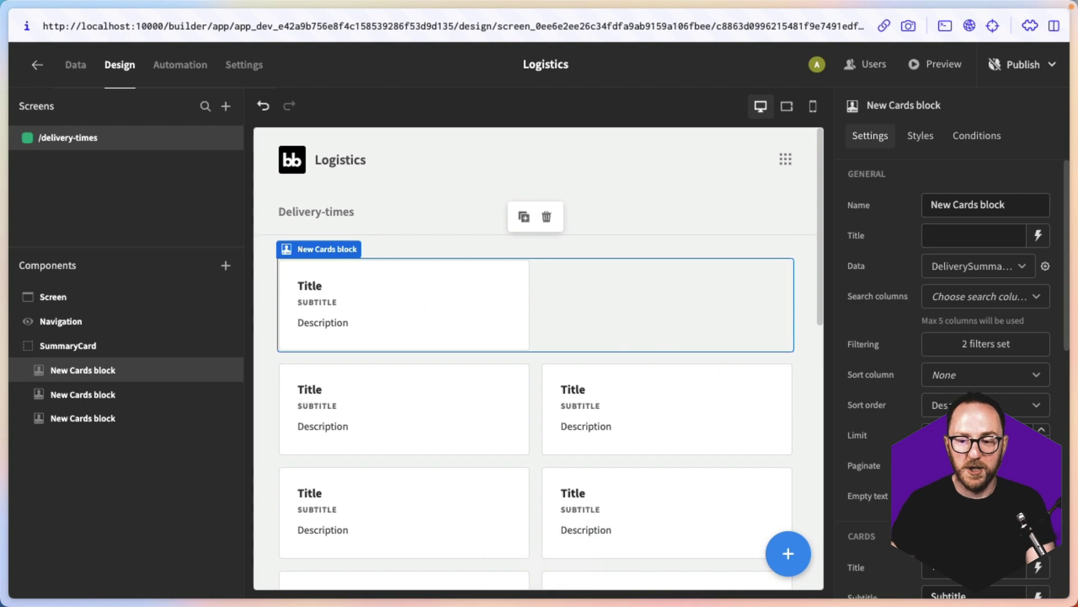
Replace the first cards block's card title with a binding to its Departure_count field.
scroll(923, 394, "down", 5)
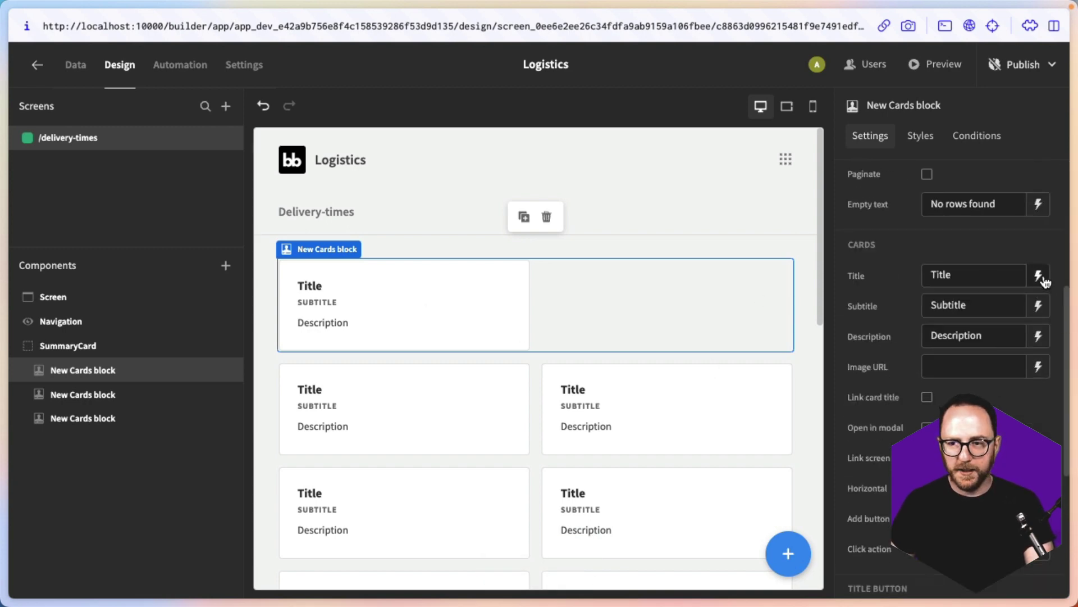
left_click(1039, 276)
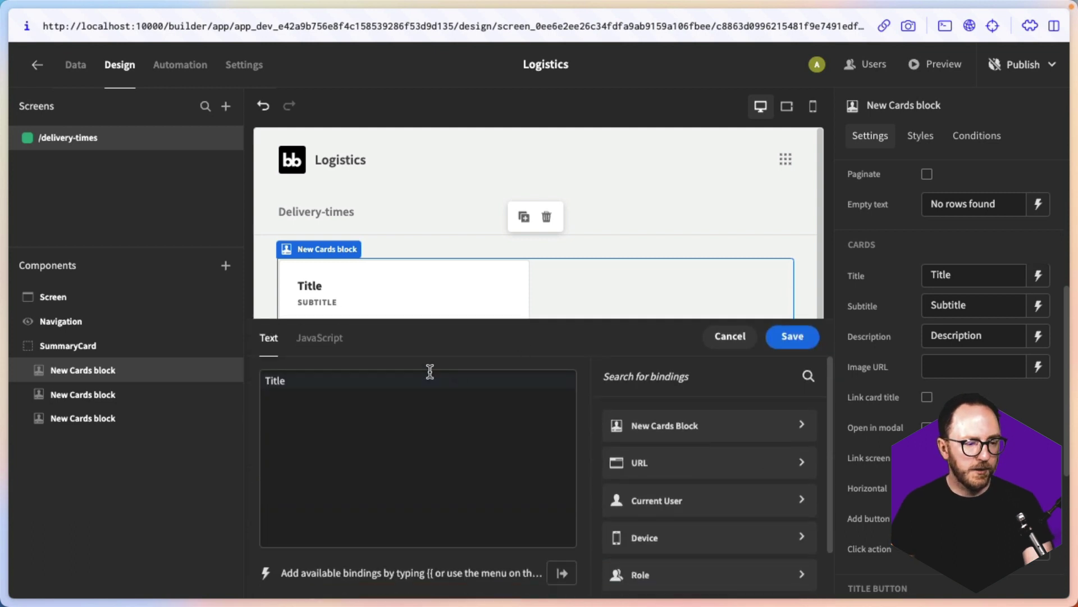
left_click(406, 381)
key("super+a")
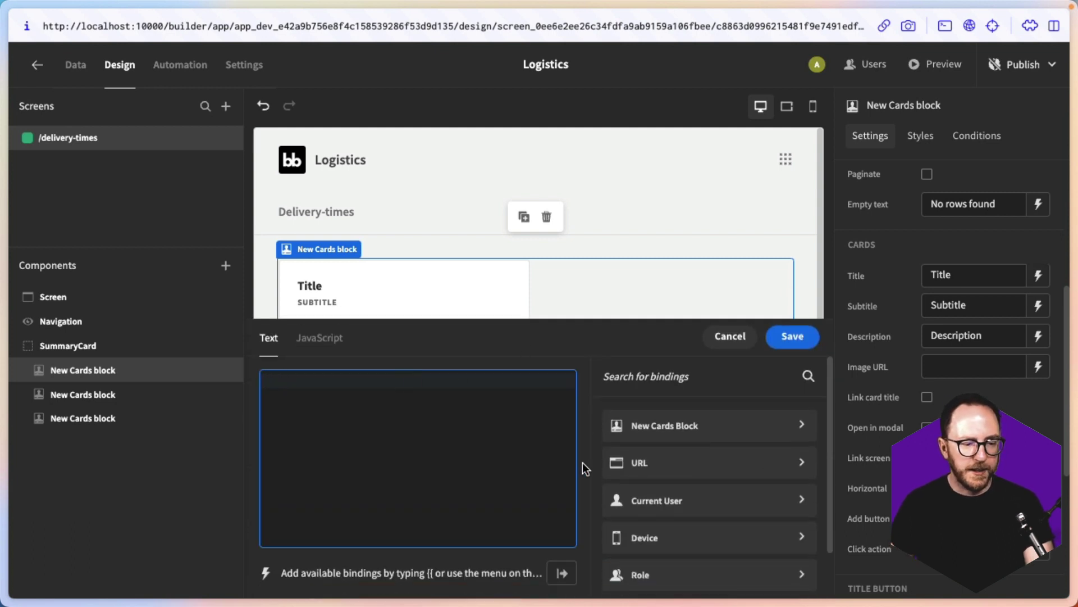
left_click(651, 428)
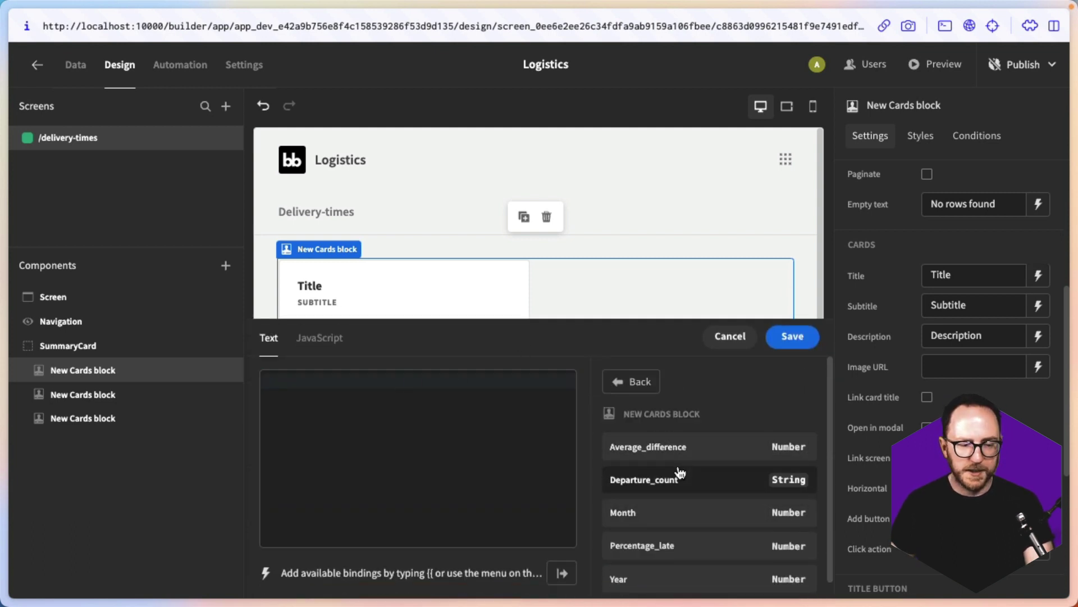
left_click(679, 482)
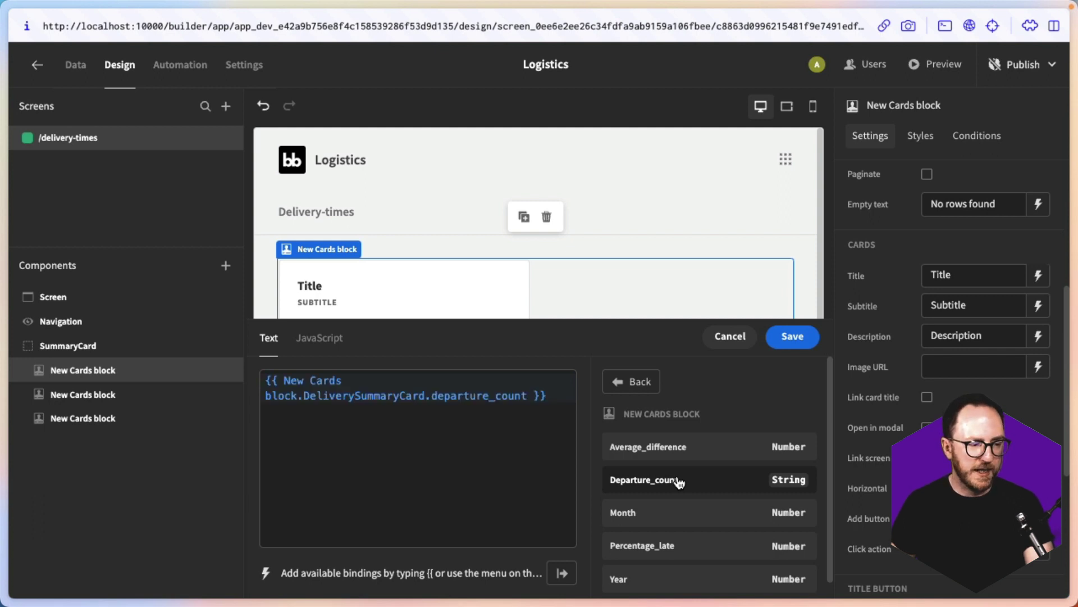
left_click(792, 336)
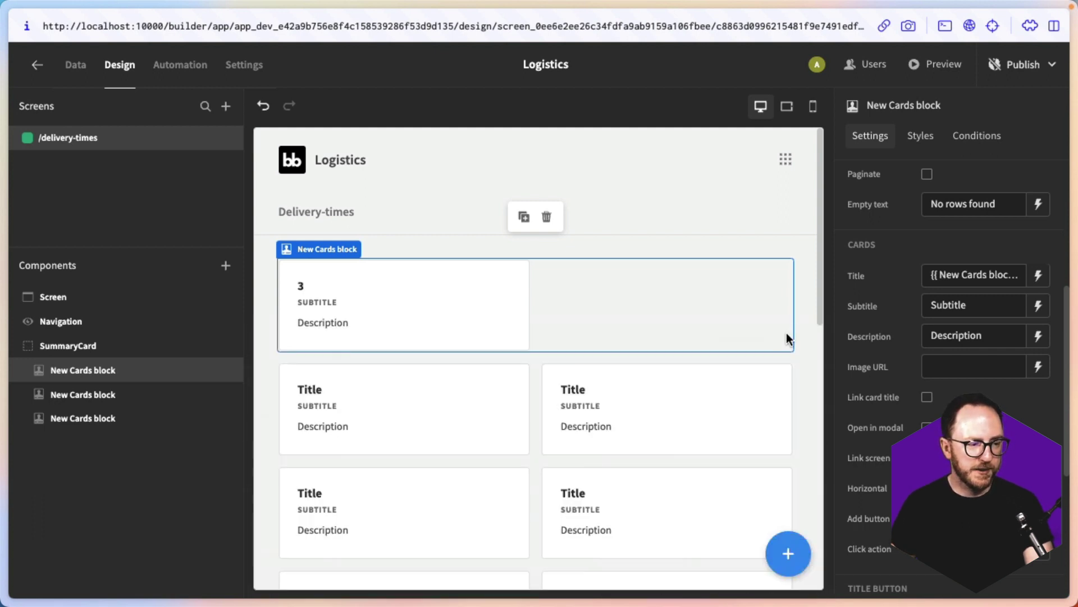
Set the first cards block's subtitle to Departures and clear its description.
left_click(1038, 306)
key("ctrl+a")
type("D")
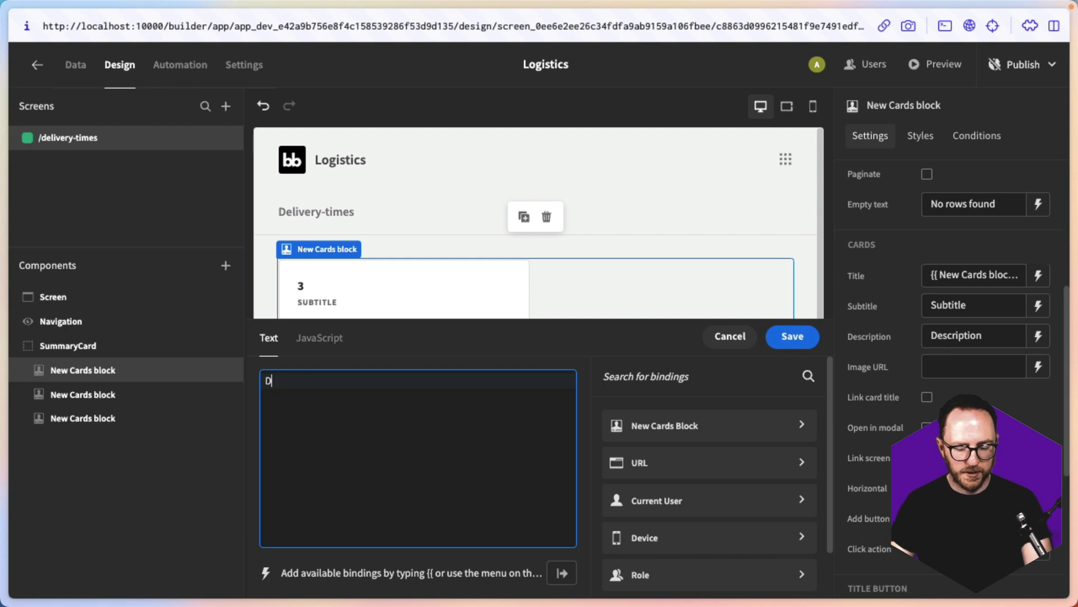
type("epartures")
left_click(804, 336)
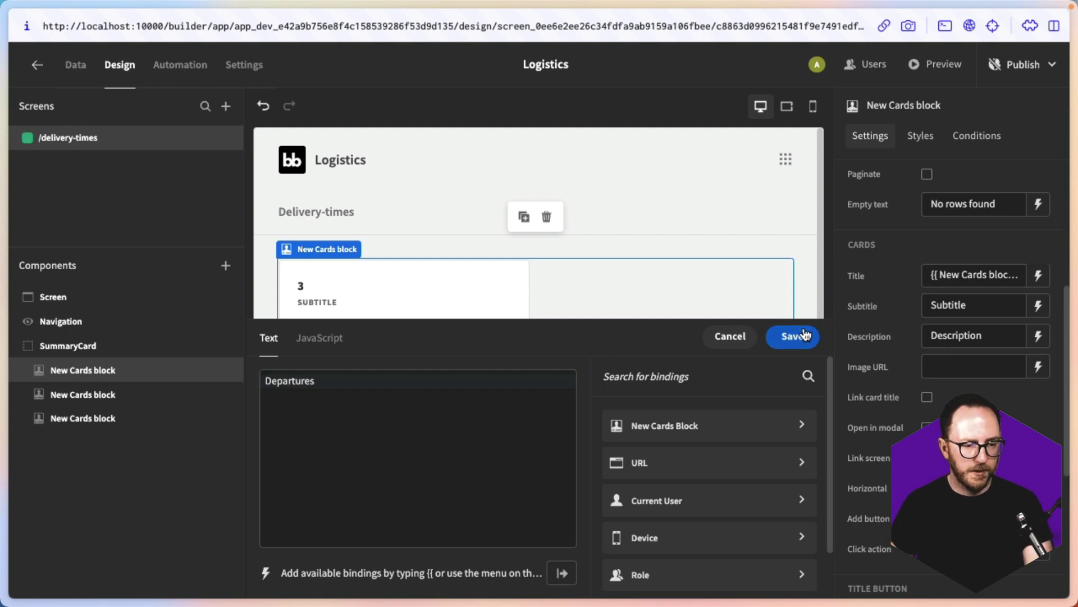
double_click(955, 336)
key("BackSpace")
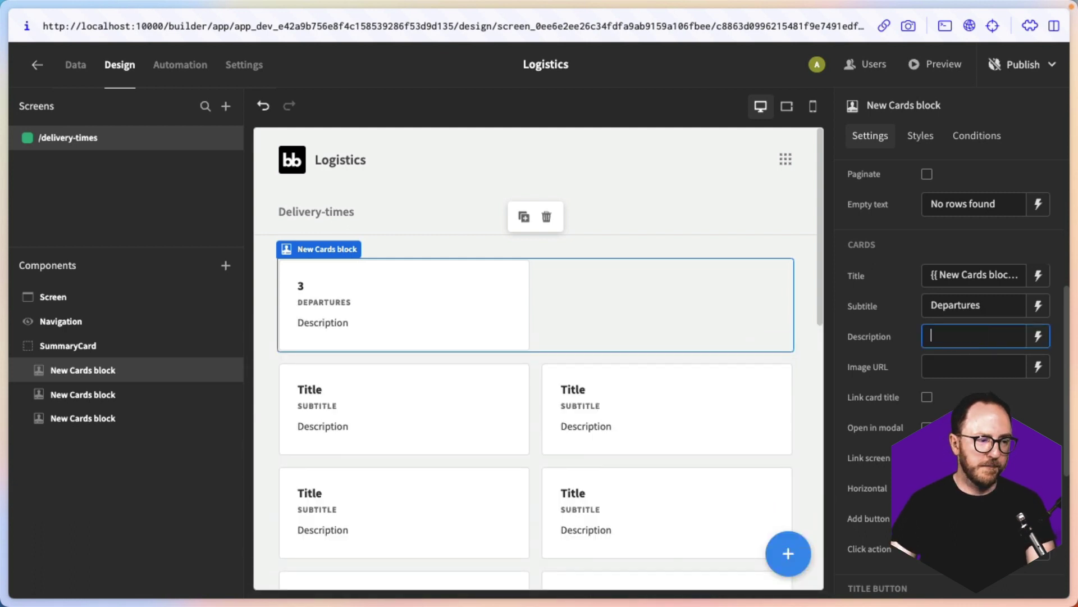
left_click(713, 316)
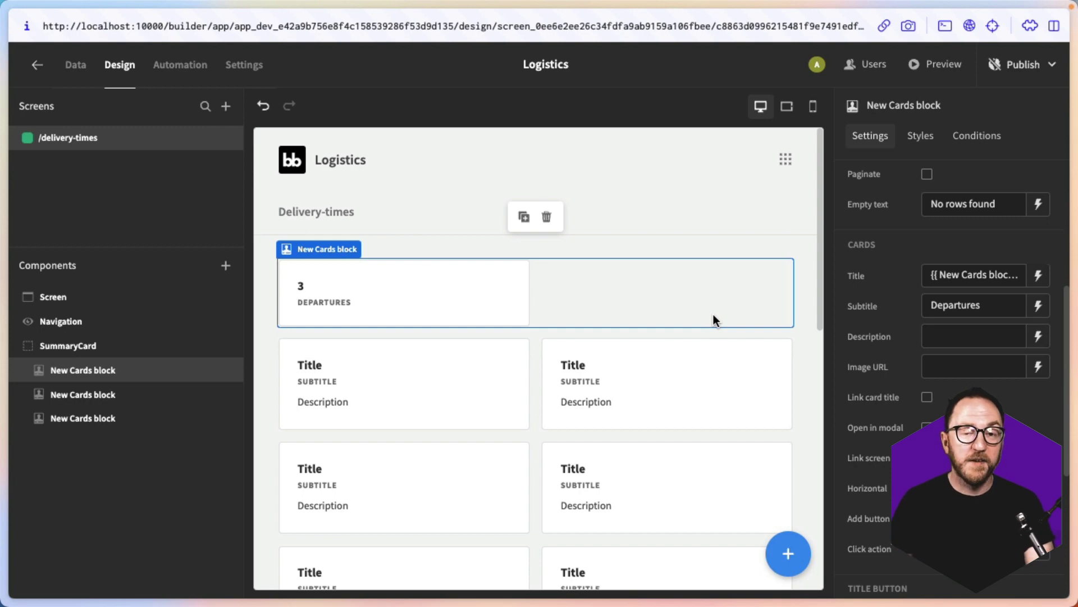
Set the second cards block's data source to the DeliverySummaryCard query.
left_click(430, 389)
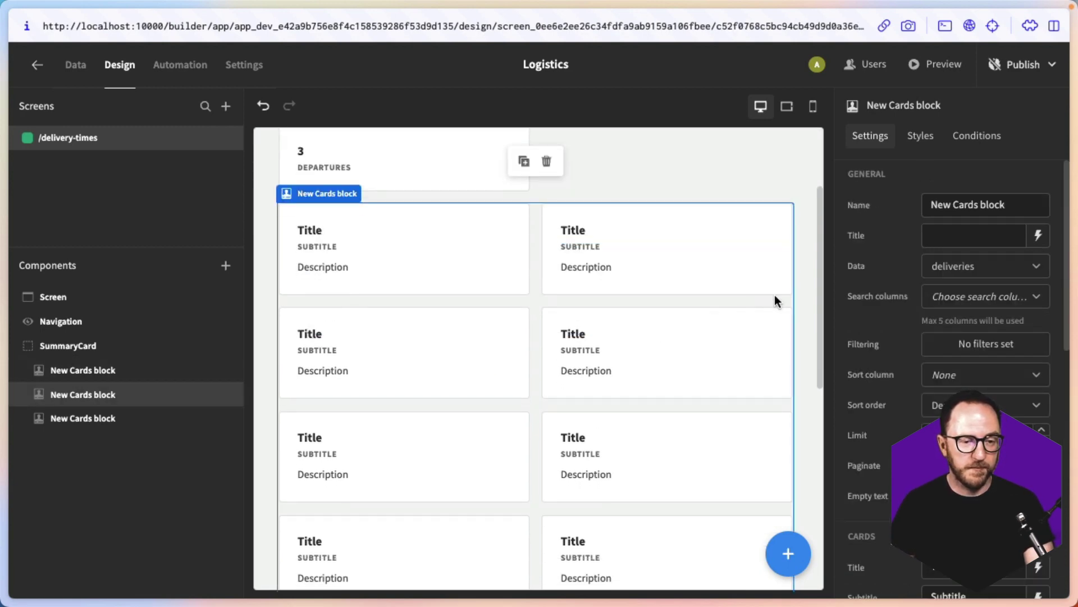
left_click(970, 280)
left_click(966, 403)
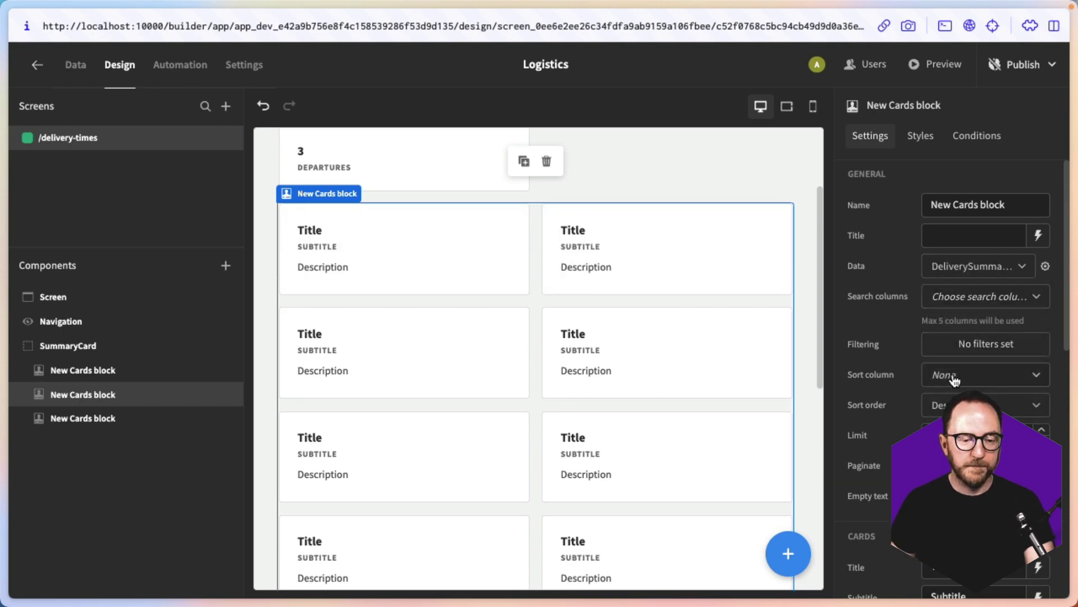
Add a filter to the second cards block with month Equals a Binding.
left_click(957, 349)
left_click(301, 449)
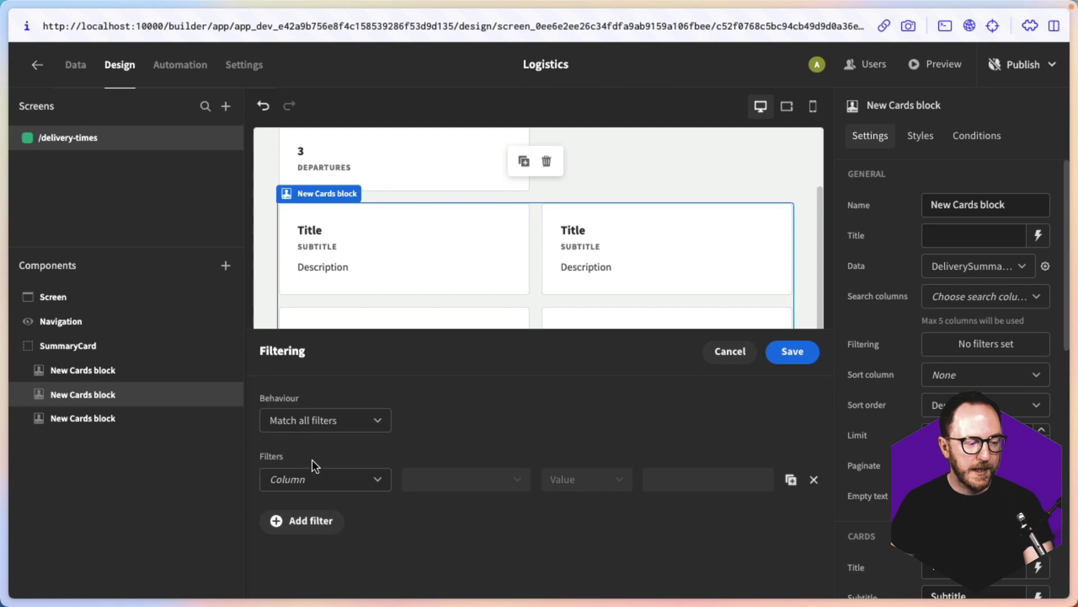
left_click(313, 481)
left_click(287, 535)
left_click(584, 479)
left_click(582, 534)
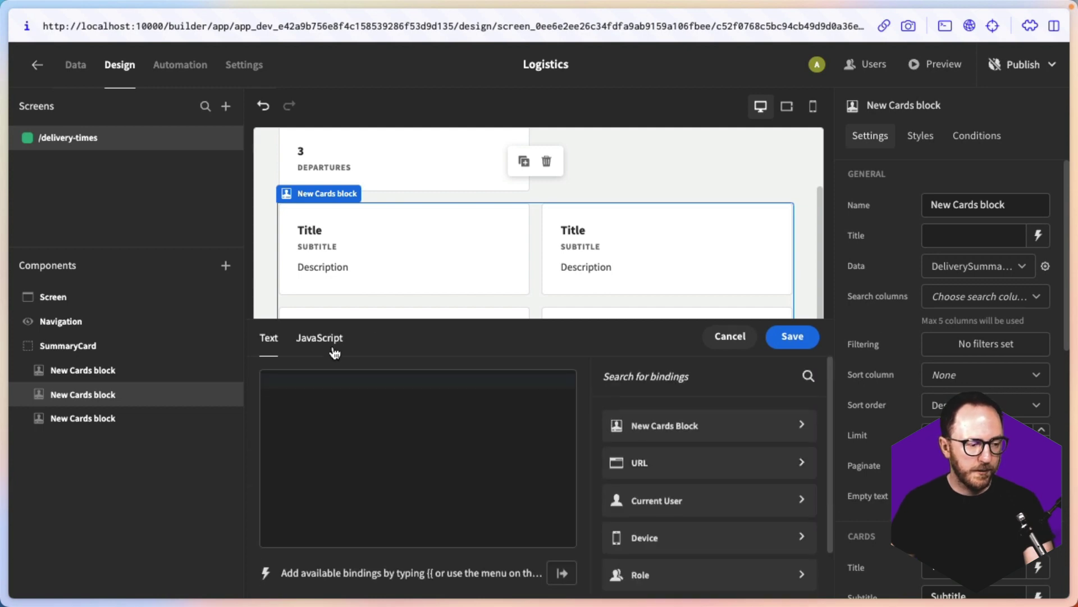
Write the month binding in JavaScript as const currentDate = new Date(); and return currentDate.getMonth() + 1; then save the binding.
left_click(320, 339)
type("const currentDate = new Date();")
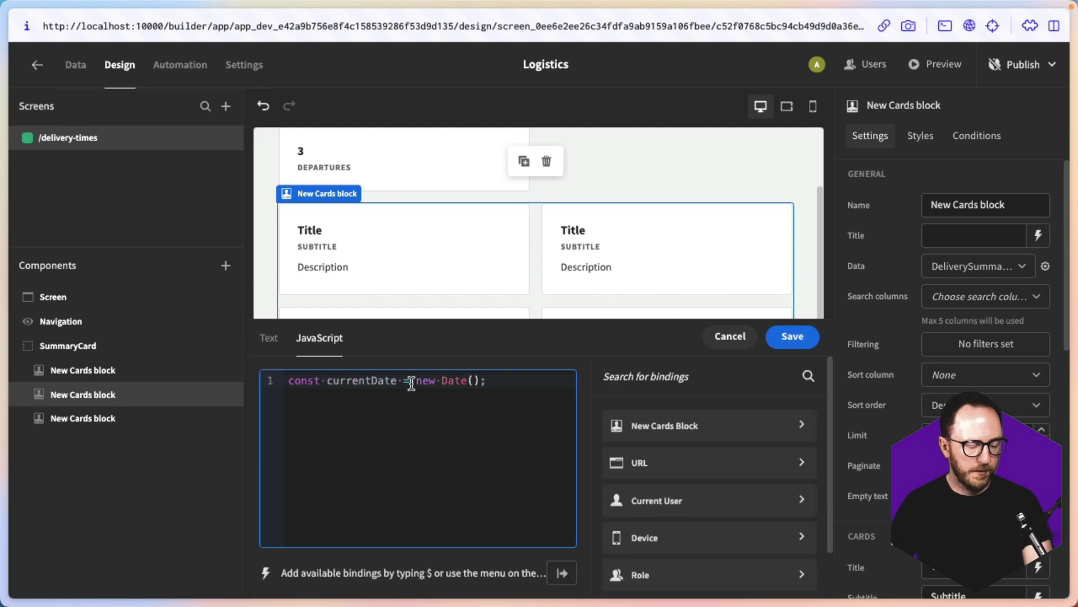
key("Return")
type("return currentDate.getMonth() ")
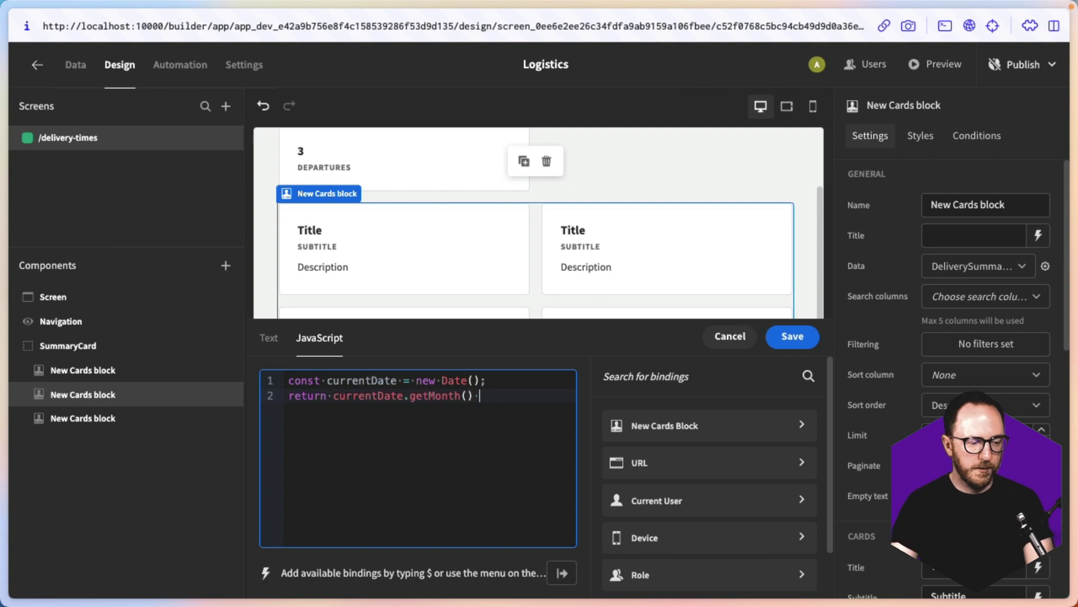
type("+ 1;")
left_click(792, 336)
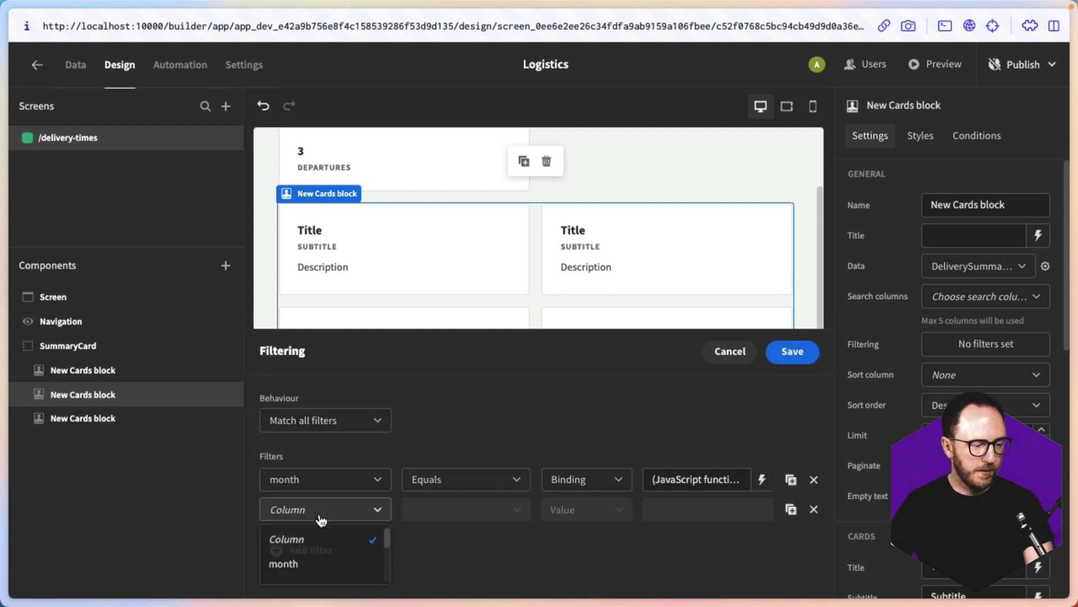
Add a year Equals Binding filter using JavaScript const currentDate = new Date(); and return currentDate.getFullYear(); then save the second block's filters.
left_click(320, 562)
left_click(573, 510)
type("const currentDate = new Date();")
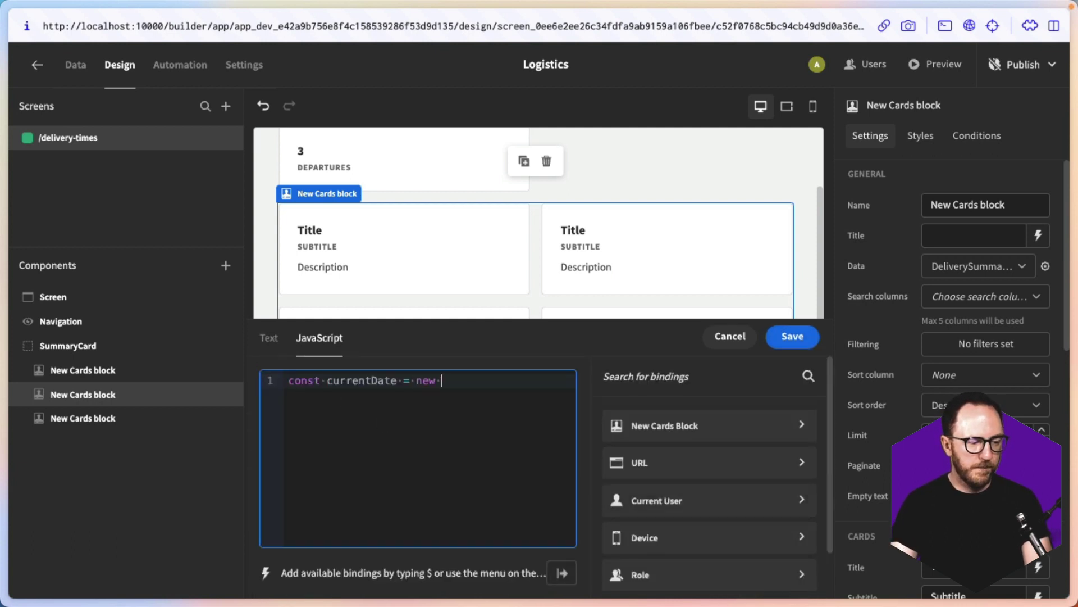
key("Return")
key("Return")
type("reurn currentDate.getFullYear();")
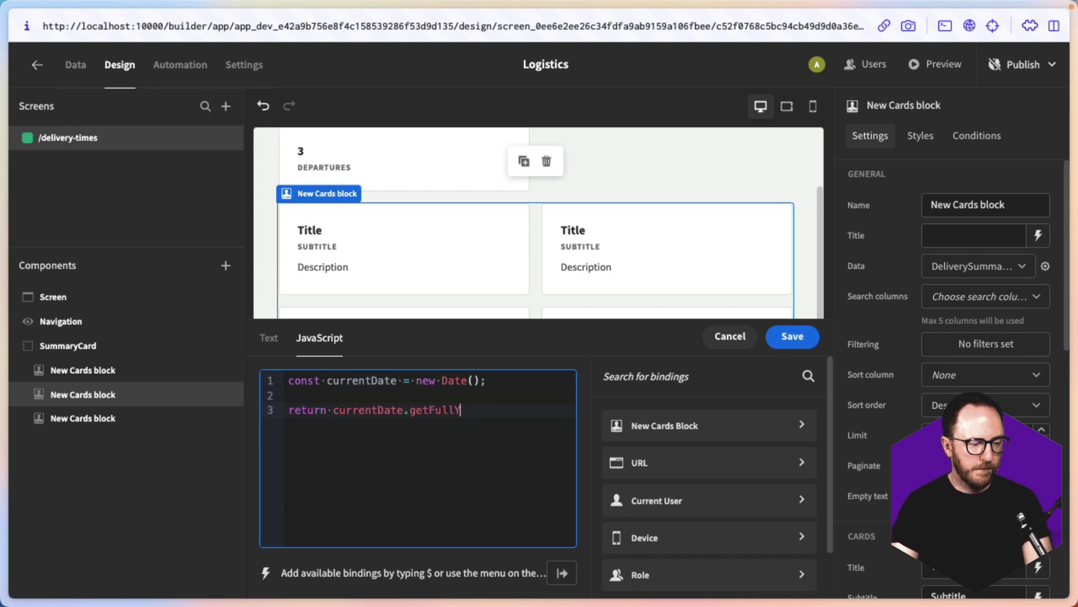
left_click(792, 336)
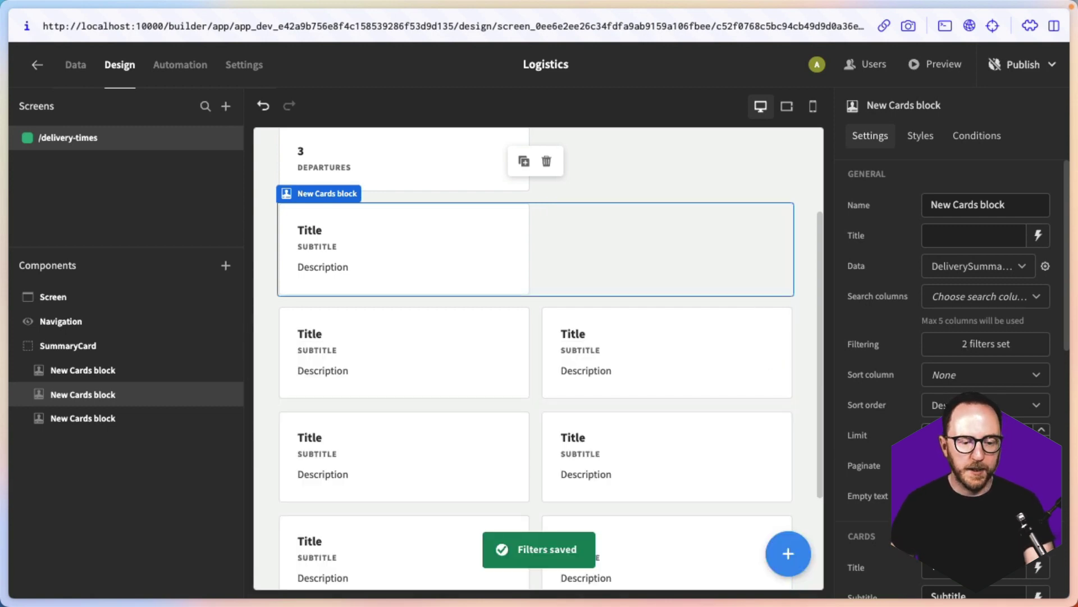
Replace the second cards block's card title with a binding to its Average_difference field.
scroll(982, 337, "down", 7)
left_click(1037, 178)
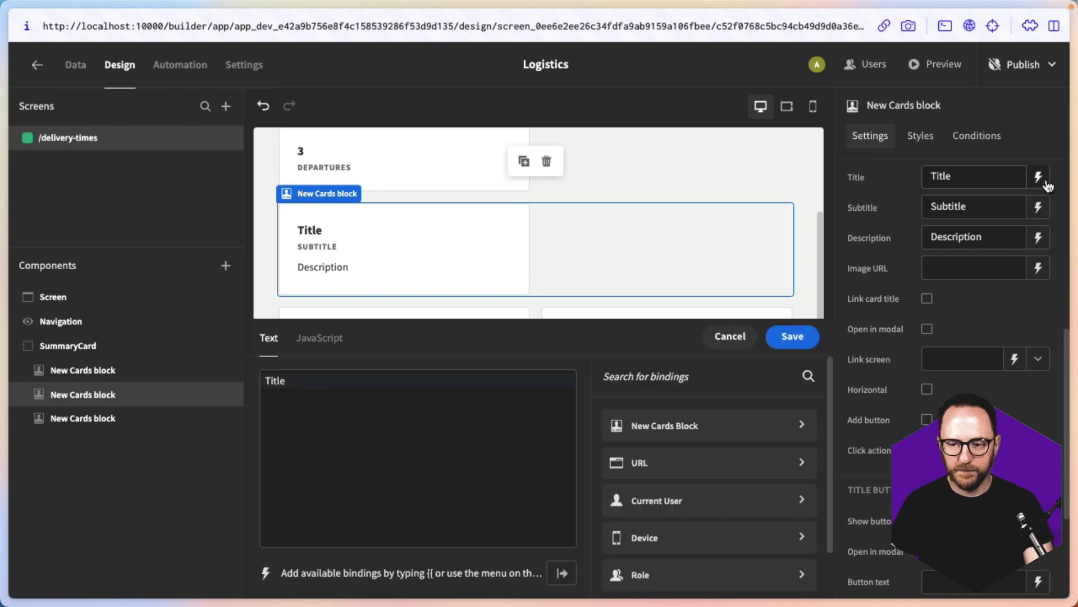
left_click(709, 425)
scroll(705, 505, "down", 1)
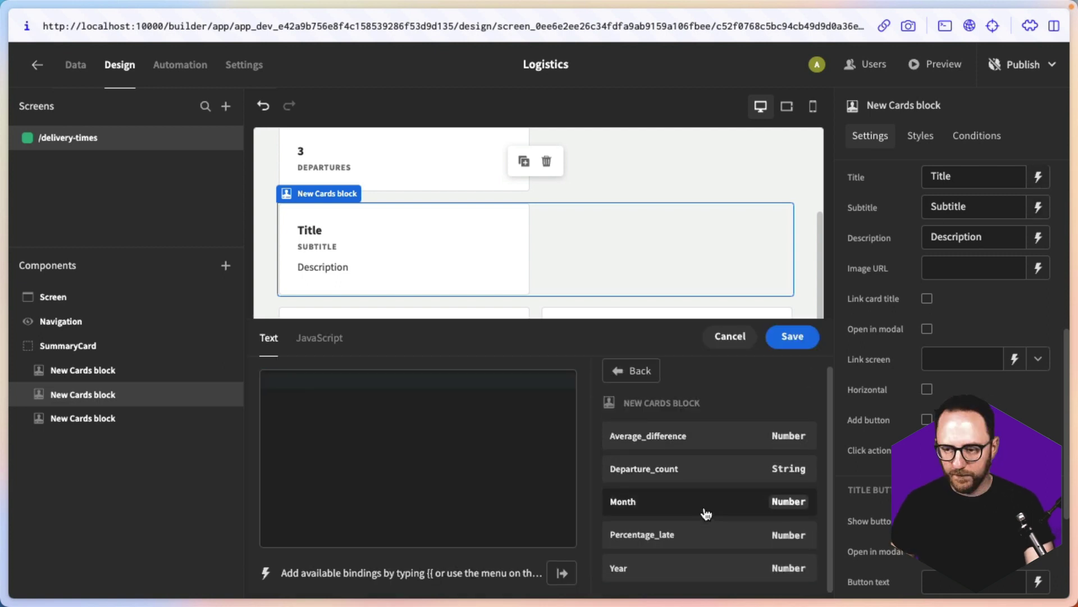
left_click(709, 438)
Set the second cards block's subtitle to Days behind and clear its description.
double_click(954, 206)
type("Days behind")
double_click(960, 236)
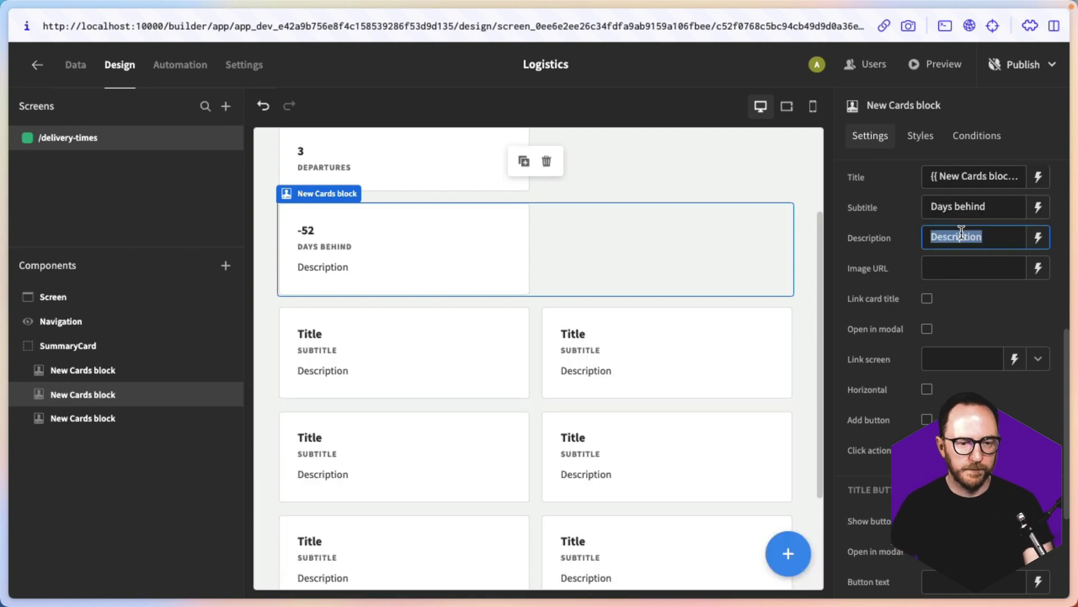
key("BackSpace")
left_click(674, 279)
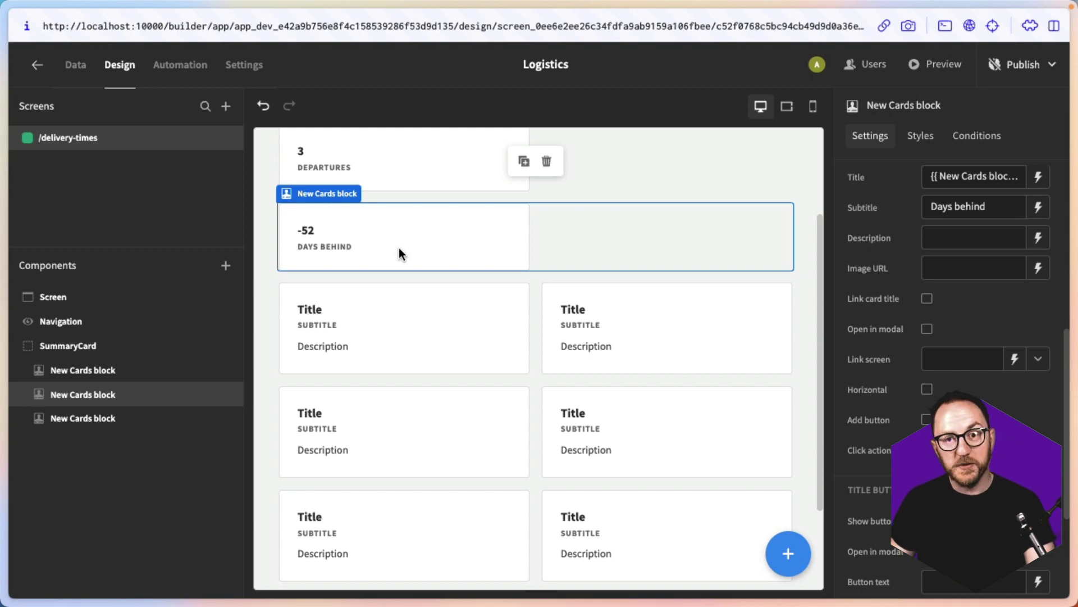
Set the third cards block's data source to the DeliverySummaryCard query.
left_click(432, 337)
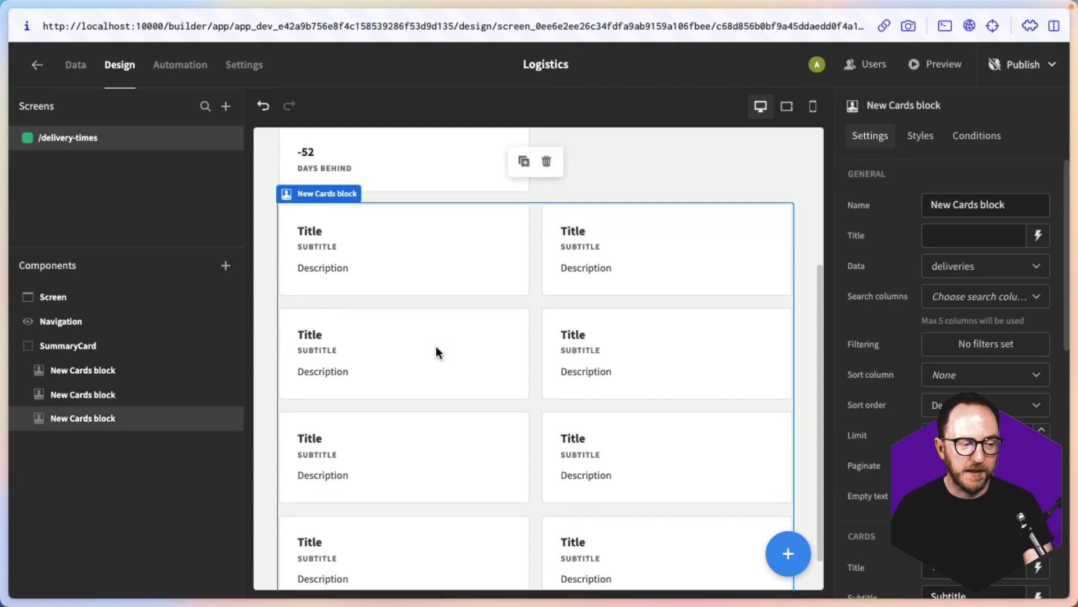
left_click(949, 273)
left_click(937, 415)
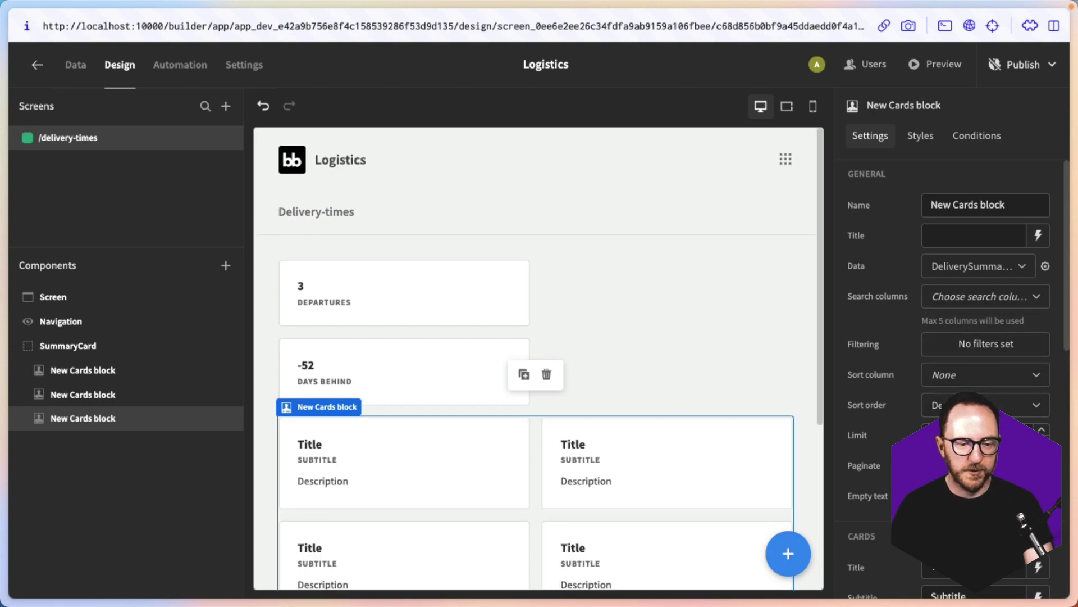
Filter the third cards block by the current month and year, then save its two filters.
left_click(955, 344)
left_click(295, 441)
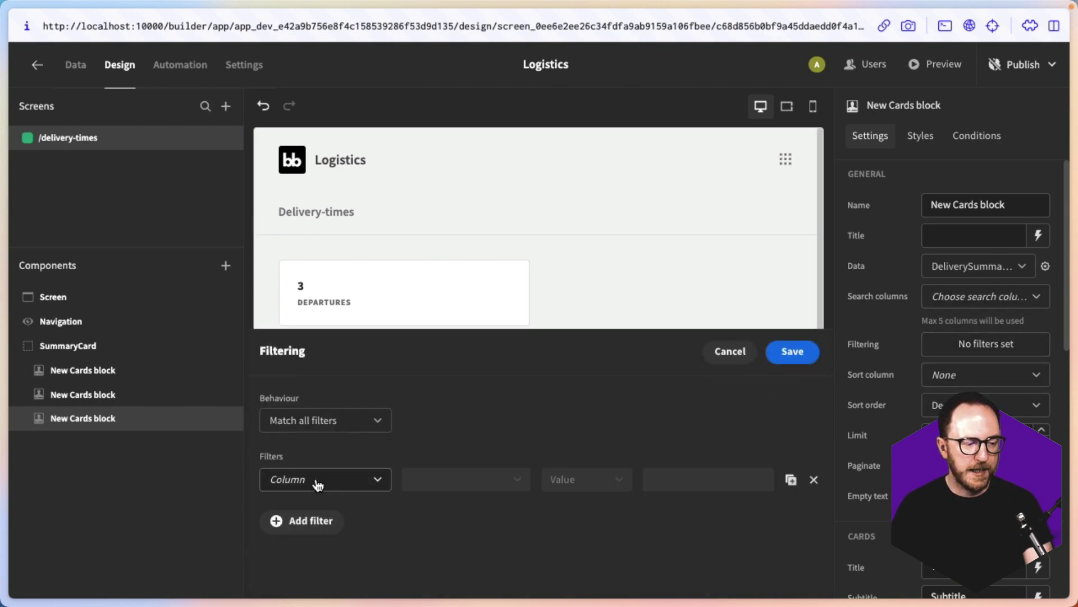
left_click(318, 480)
left_click(321, 536)
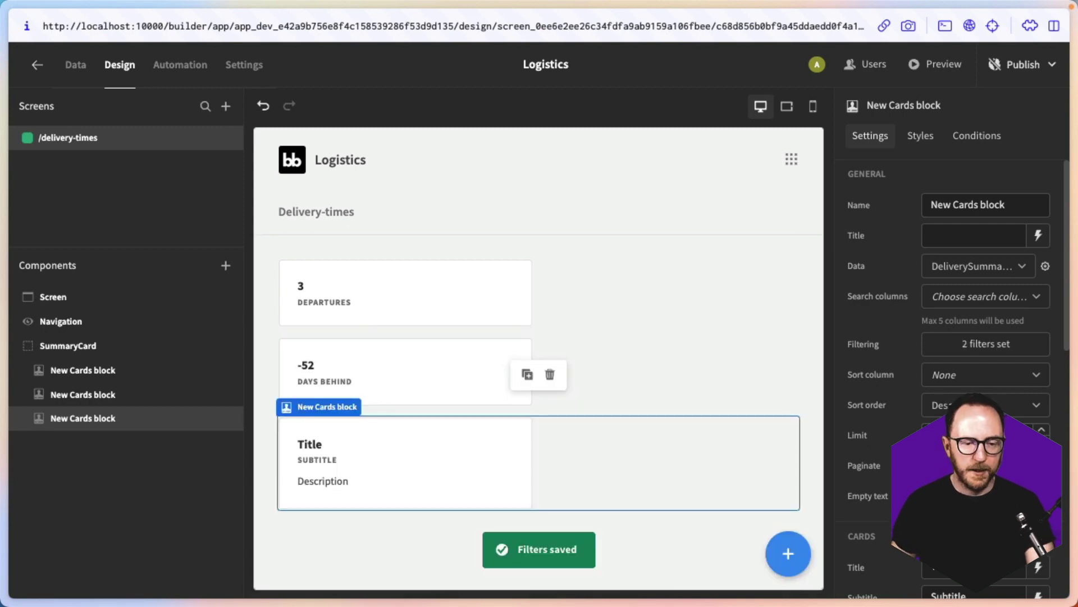
Set the third cards block's subtitle to of departures late and its card title to JavaScript returning percentage_late with .toFixed(2) + "%".
scroll(1038, 240, "down", 6)
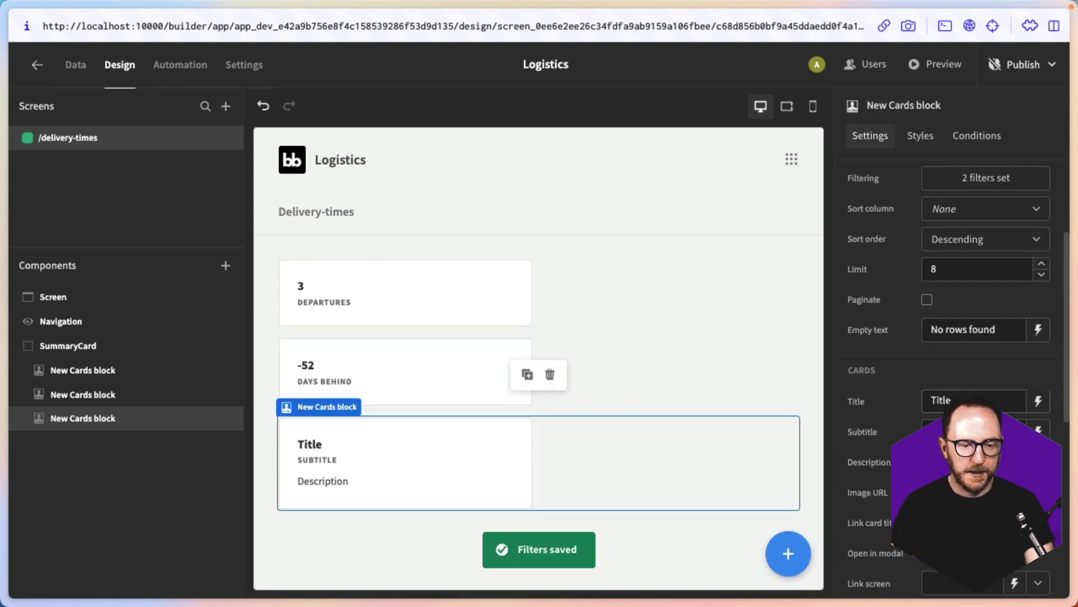
left_click(1038, 235)
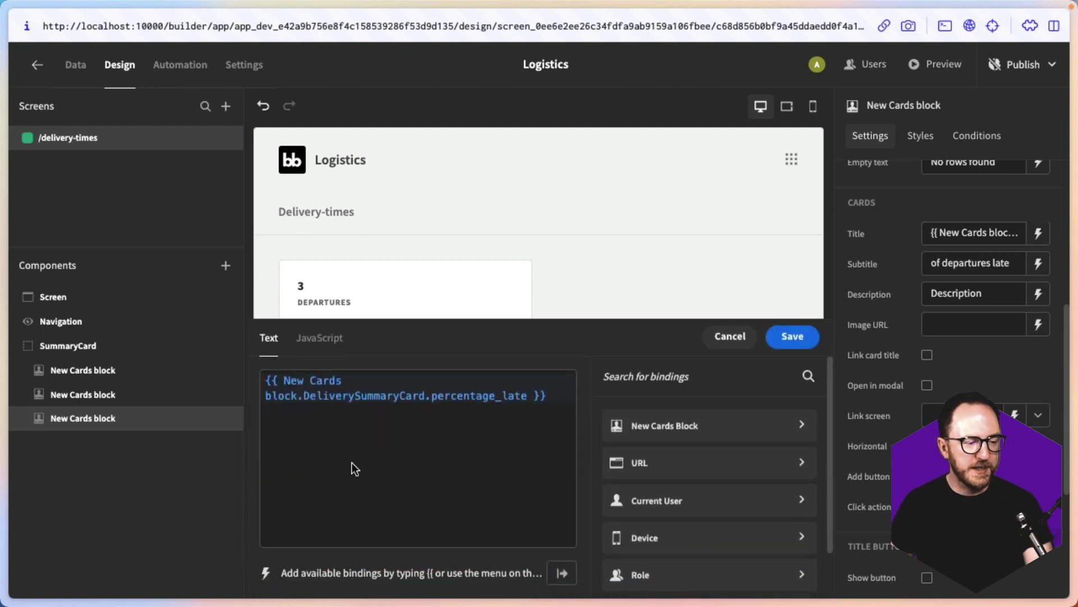
left_click(318, 337)
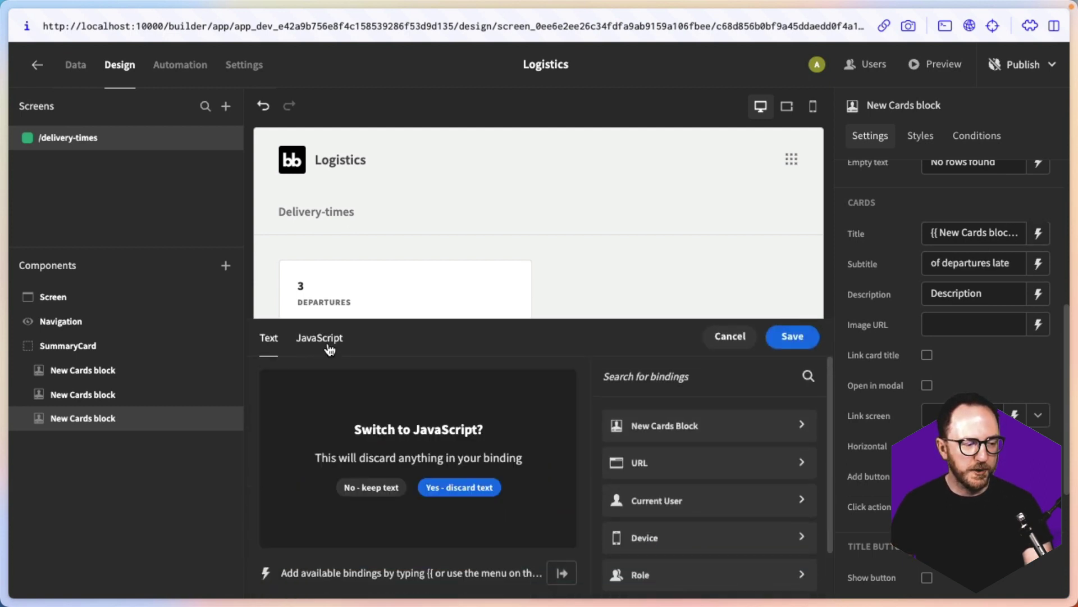
left_click(431, 486)
type("return")
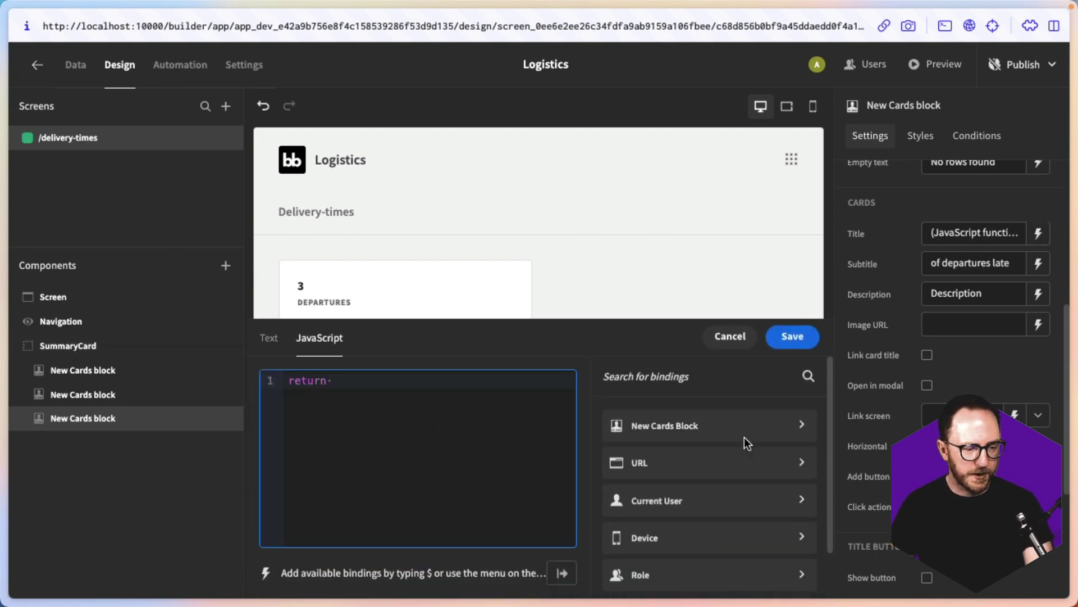
left_click(747, 426)
left_click(643, 548)
left_click(573, 421)
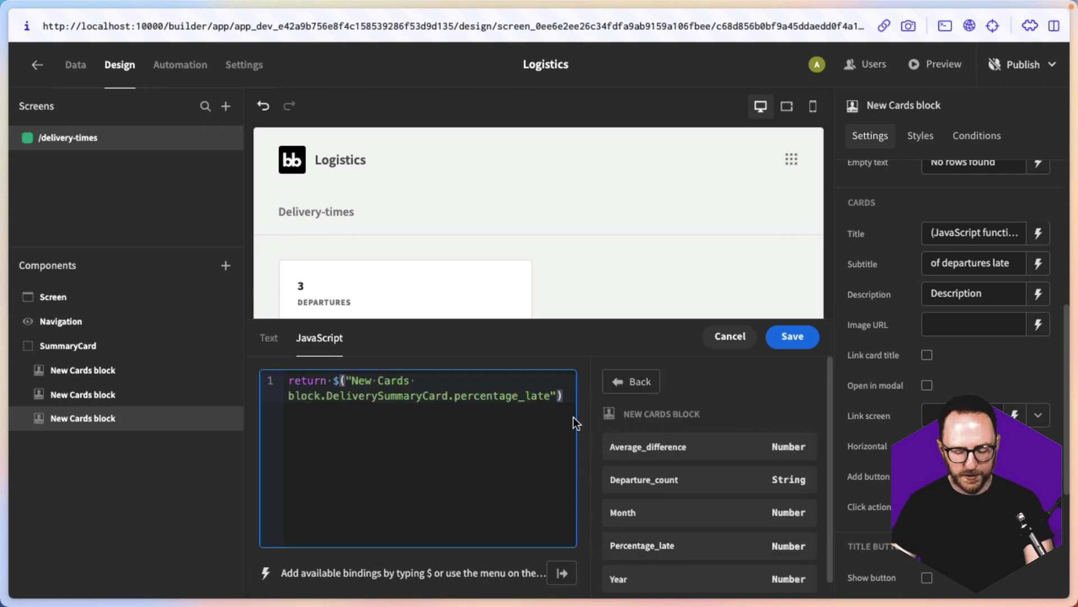
type(".toFixed")
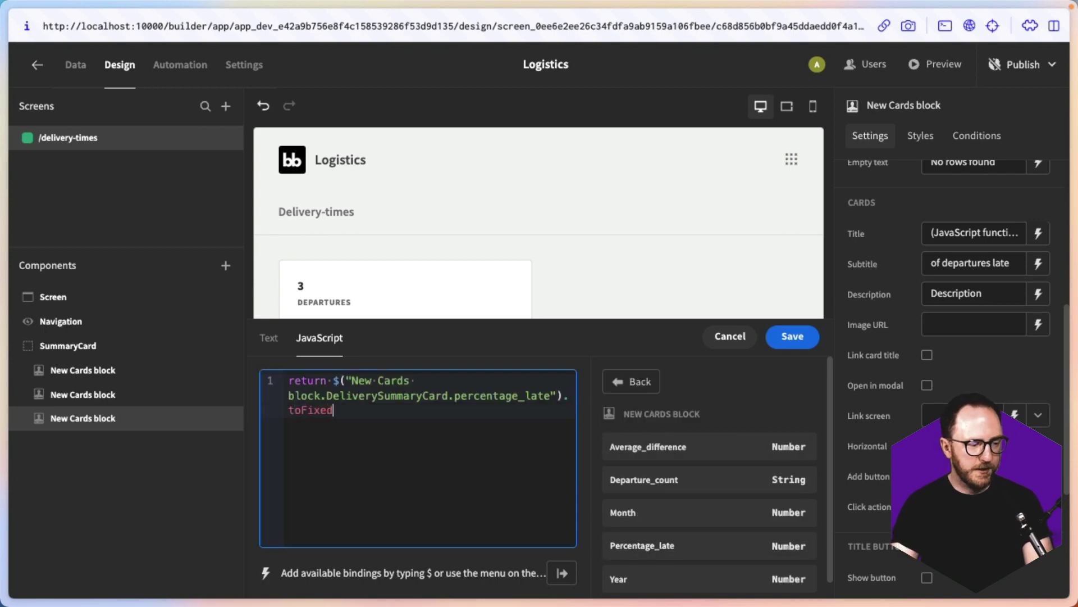
type("(2) + \"%")
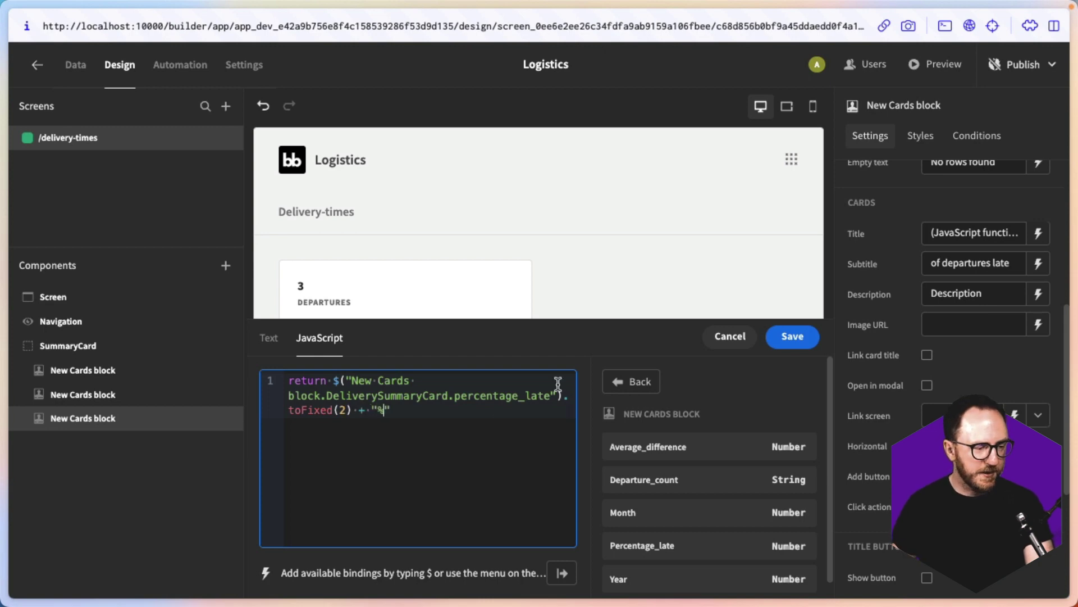
left_click(792, 337)
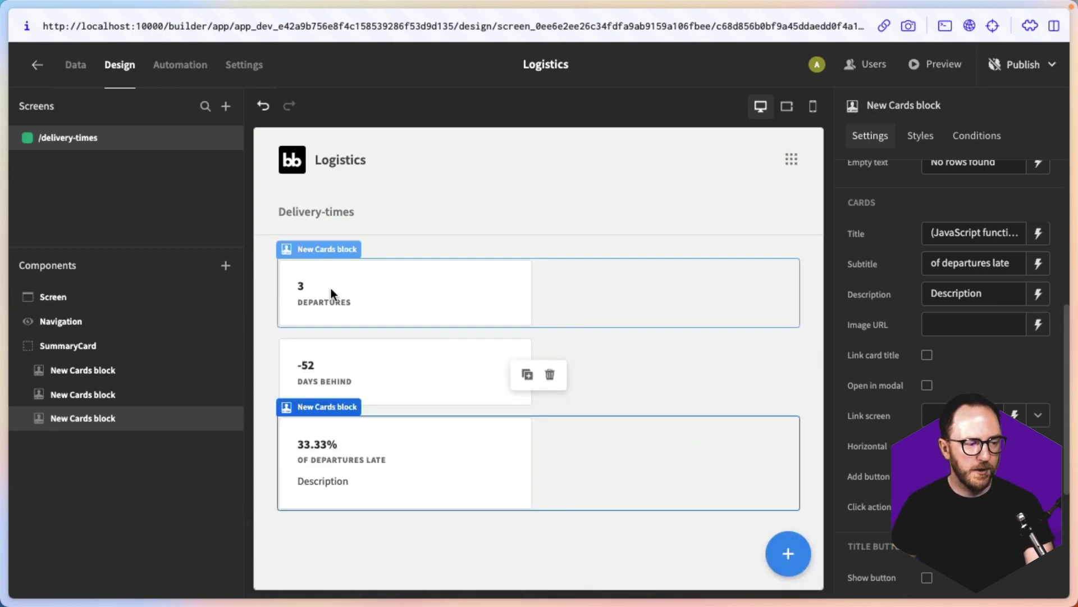
Arrange the SummaryCard container's cards side by side in a row and clear the third cards block's description.
left_click(93, 345)
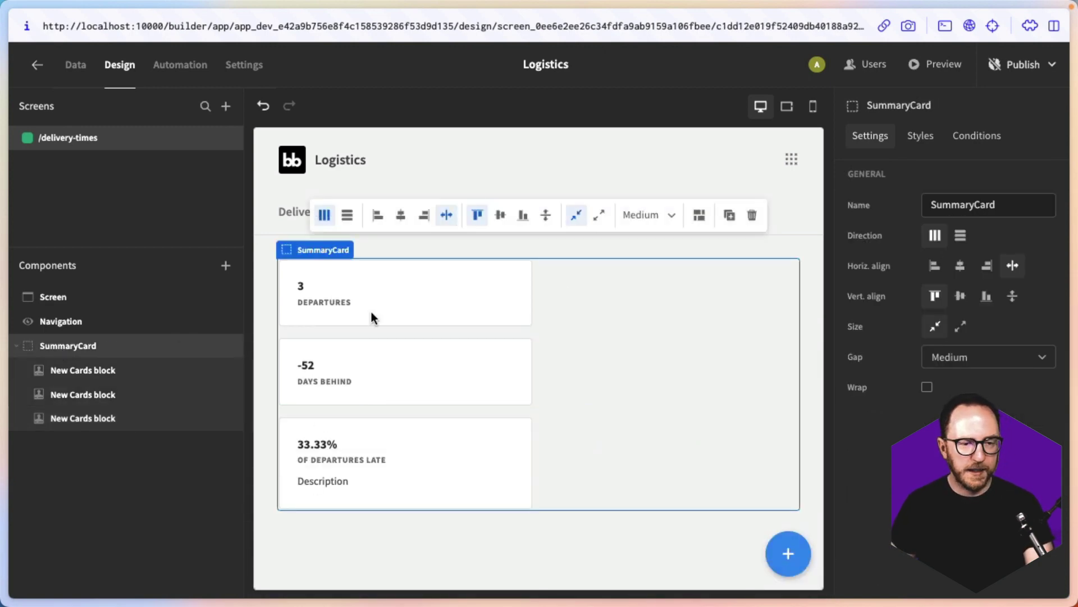
left_click(961, 234)
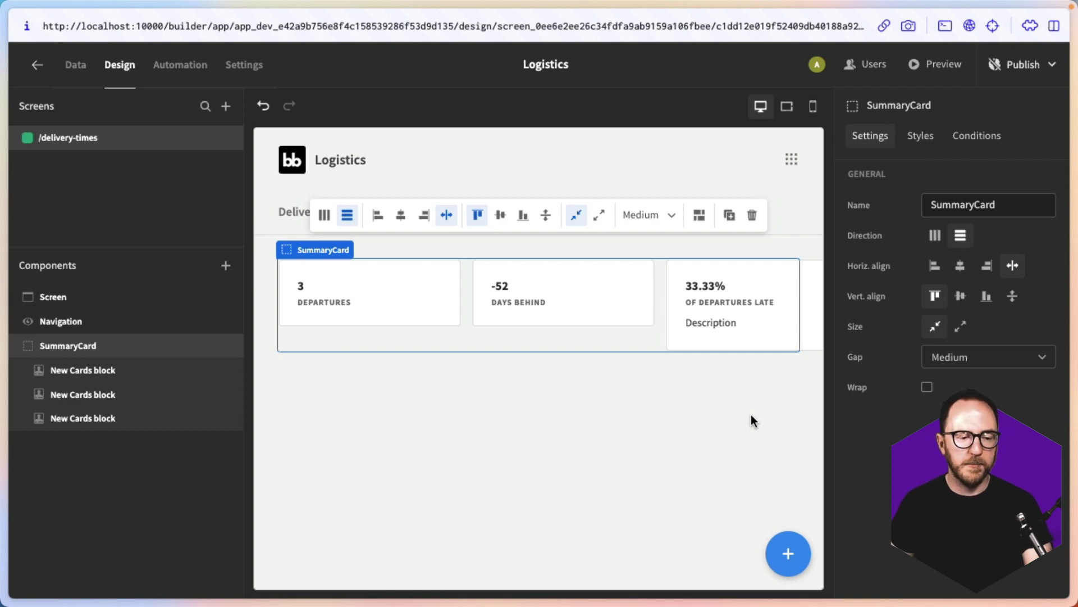
left_click(744, 326)
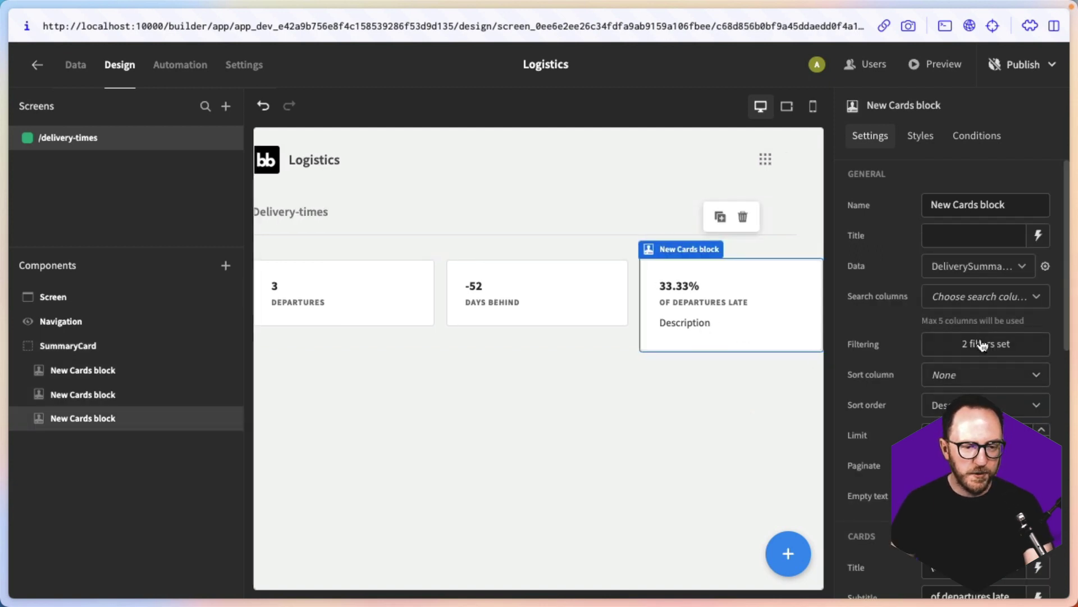
scroll(982, 345, "down", 4)
left_click(498, 422)
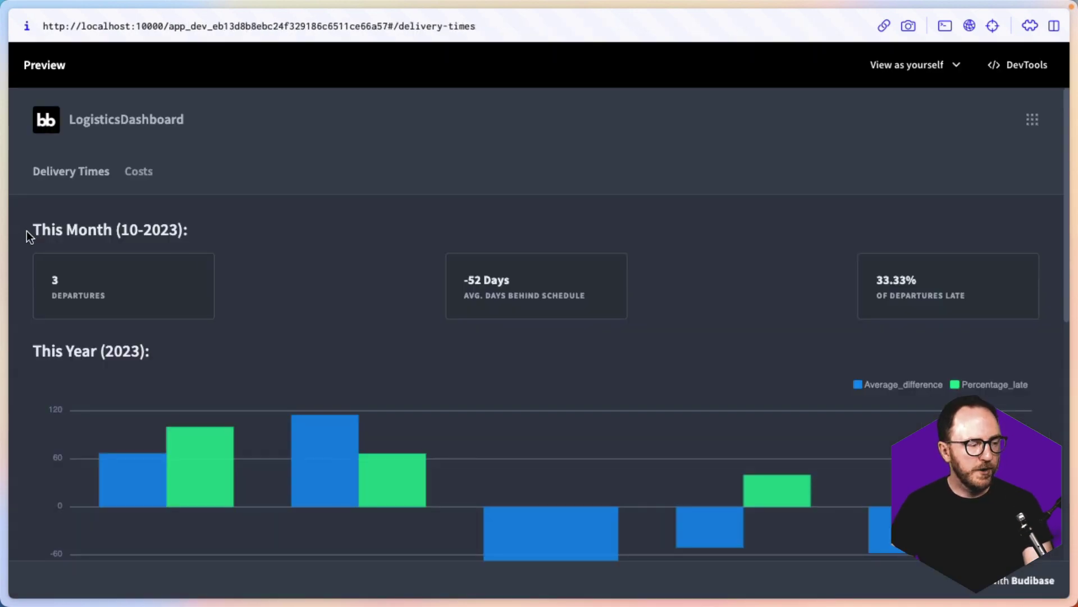
Add a Headline component to the delivery-times screen and place it above the SummaryCard container.
left_click_drag(27, 230, 224, 227)
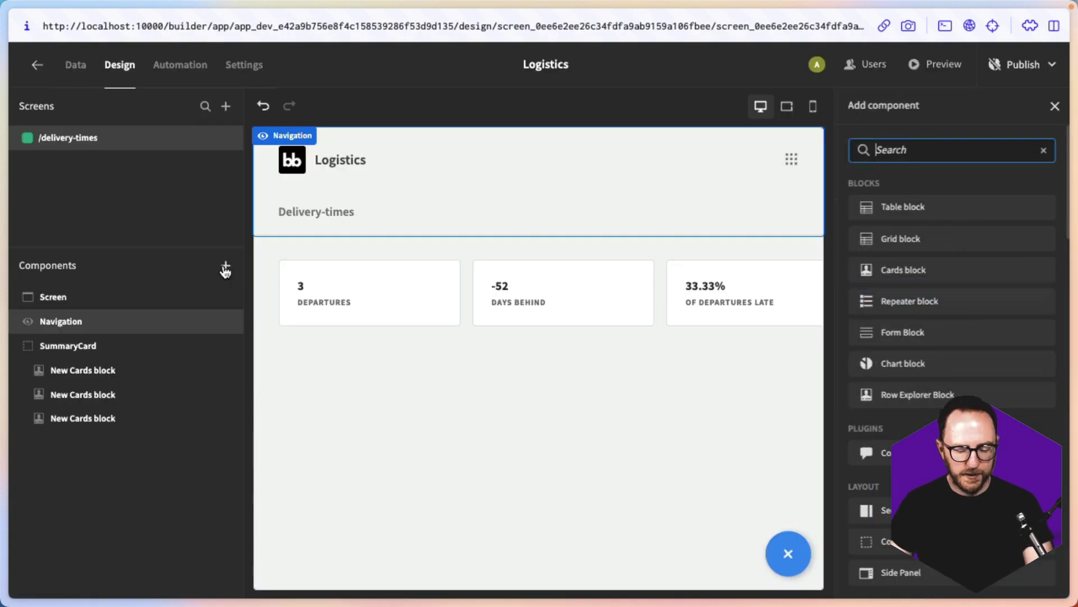
type("he")
key("Return")
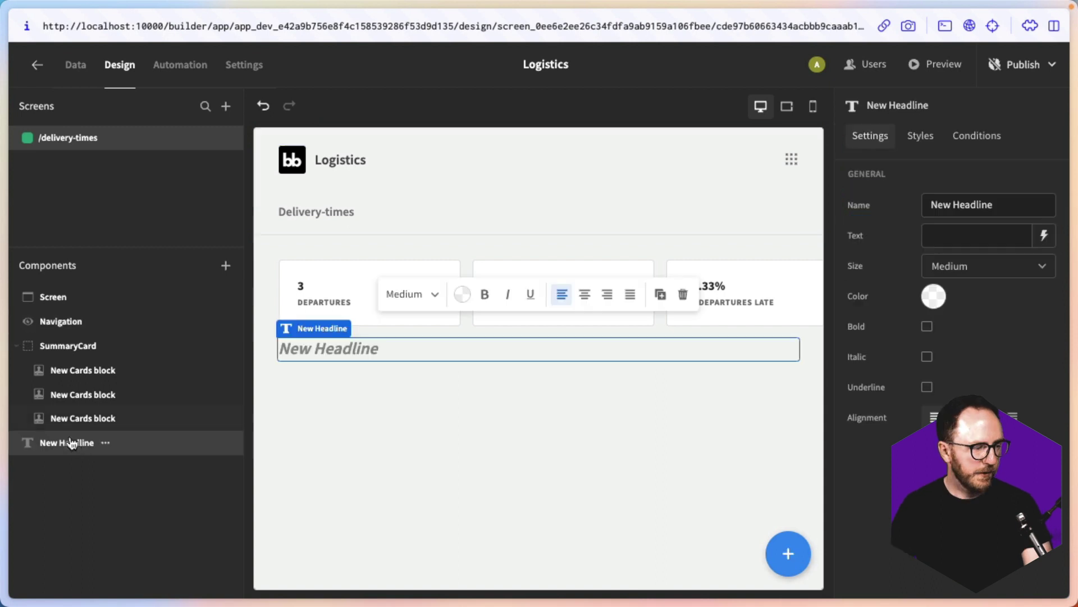
left_click_drag(66, 443, 59, 338)
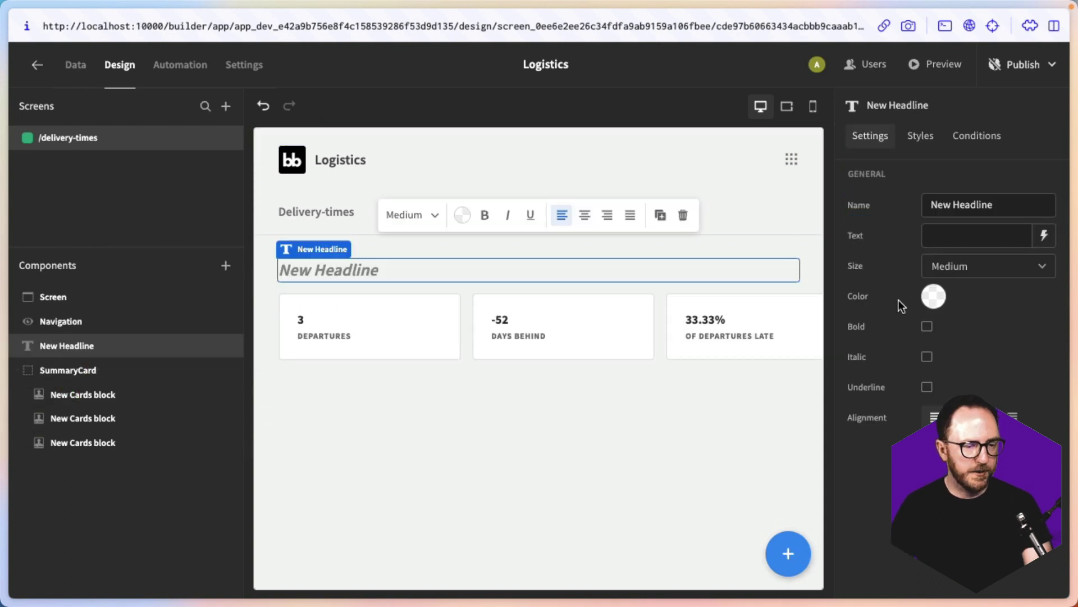
Start the headline's JavaScript text with const currentDate = new Date() and return `This Month (${currentDate.getMonth() + 1}-.
left_click(1044, 235)
left_click(308, 380)
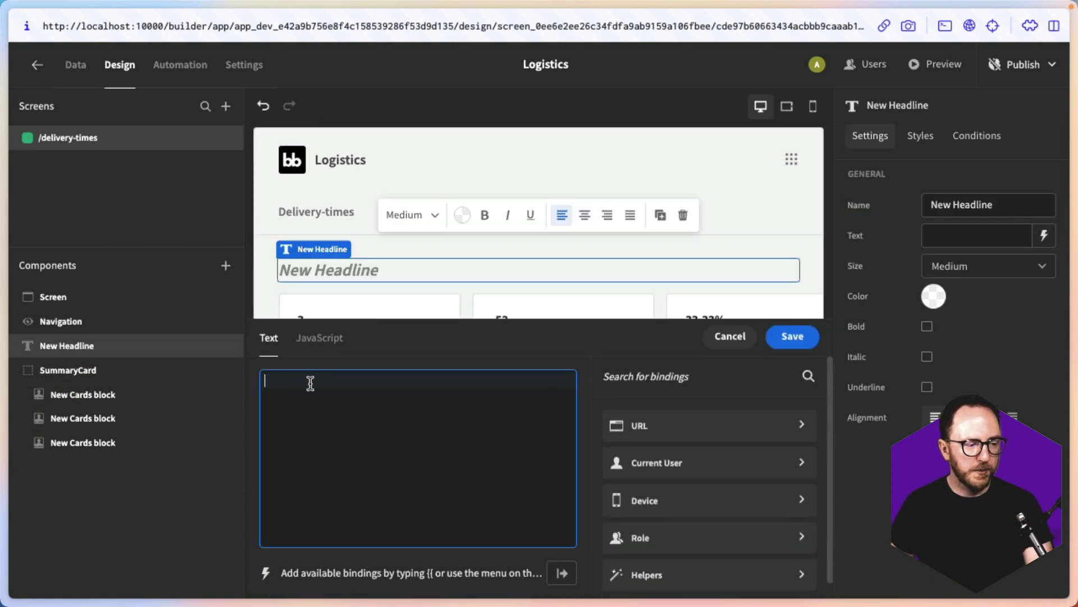
left_click(323, 336)
type("return `This Month (")
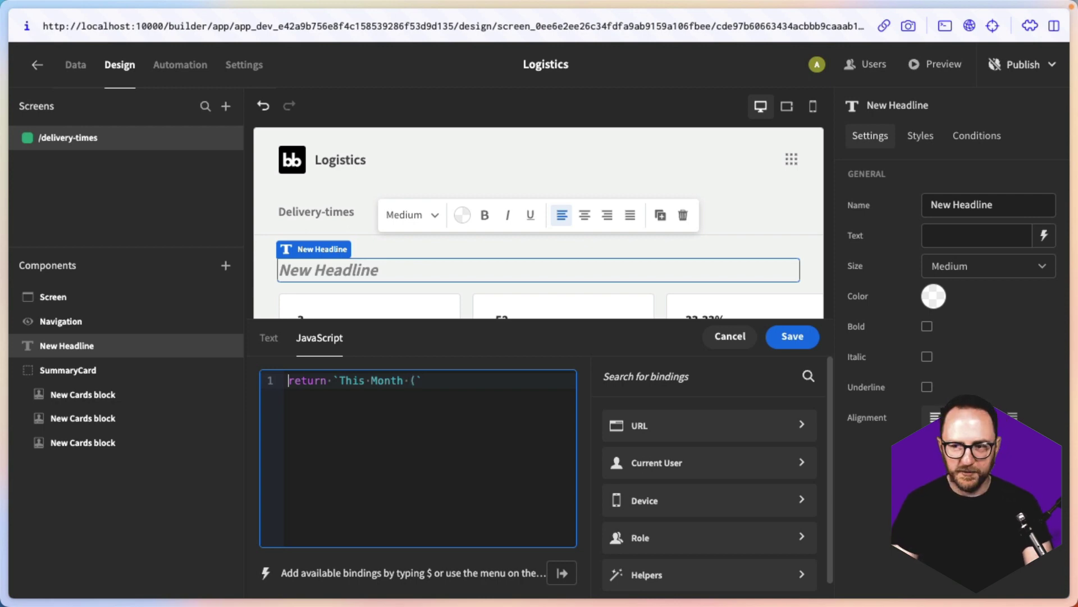
key("Return")
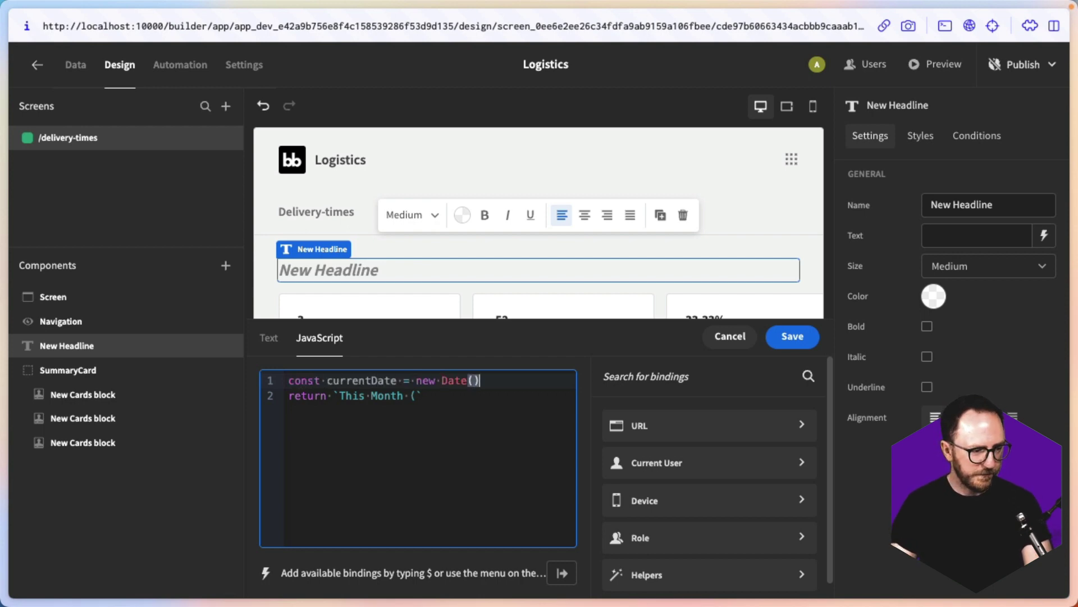
key("Down")
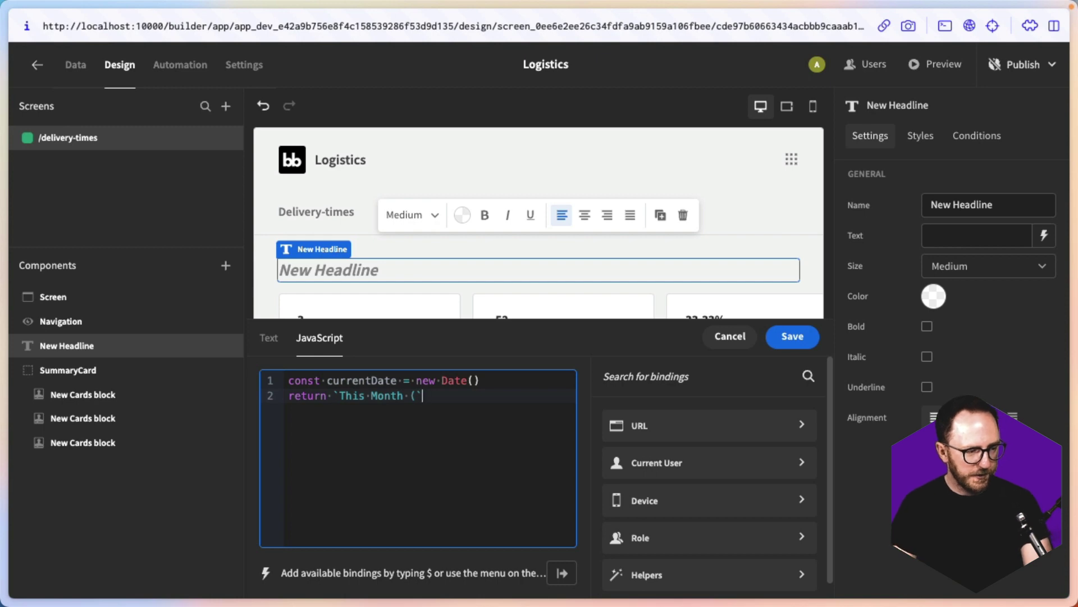
type("${currentDate")
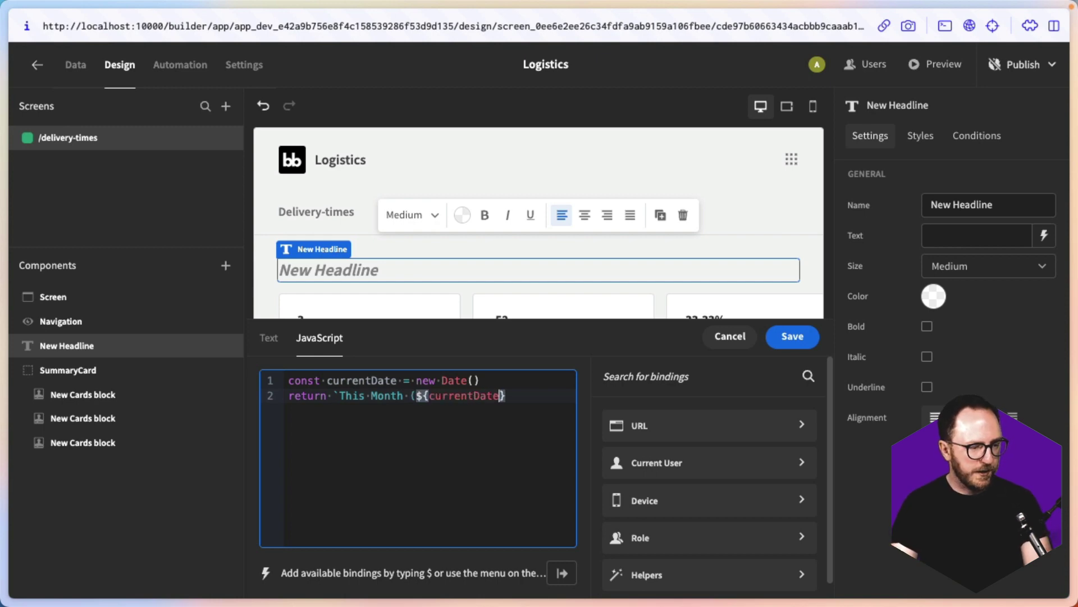
type(".get")
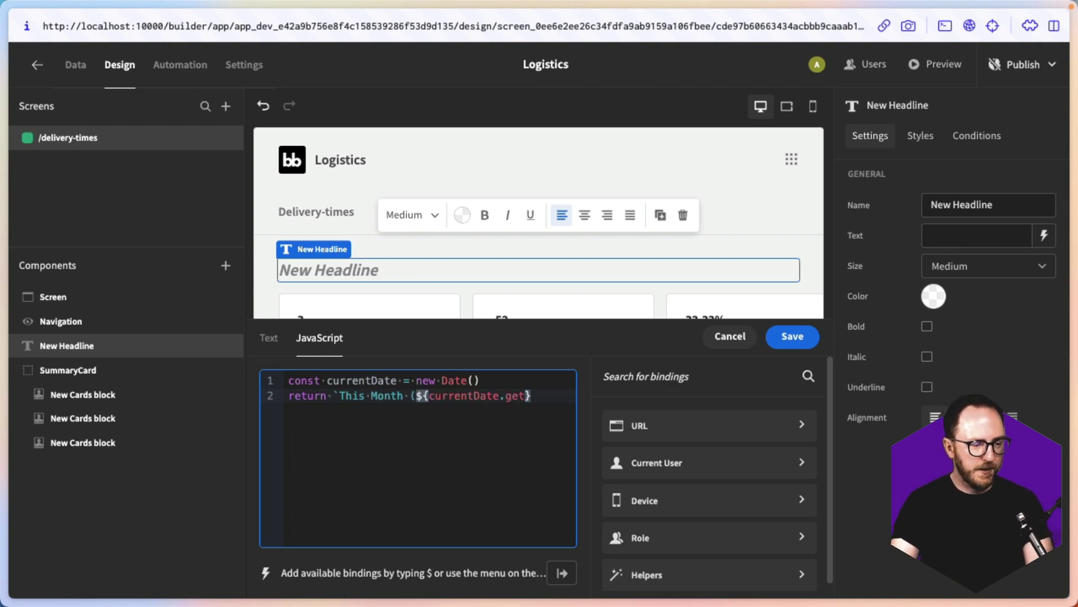
type("Month() + ")
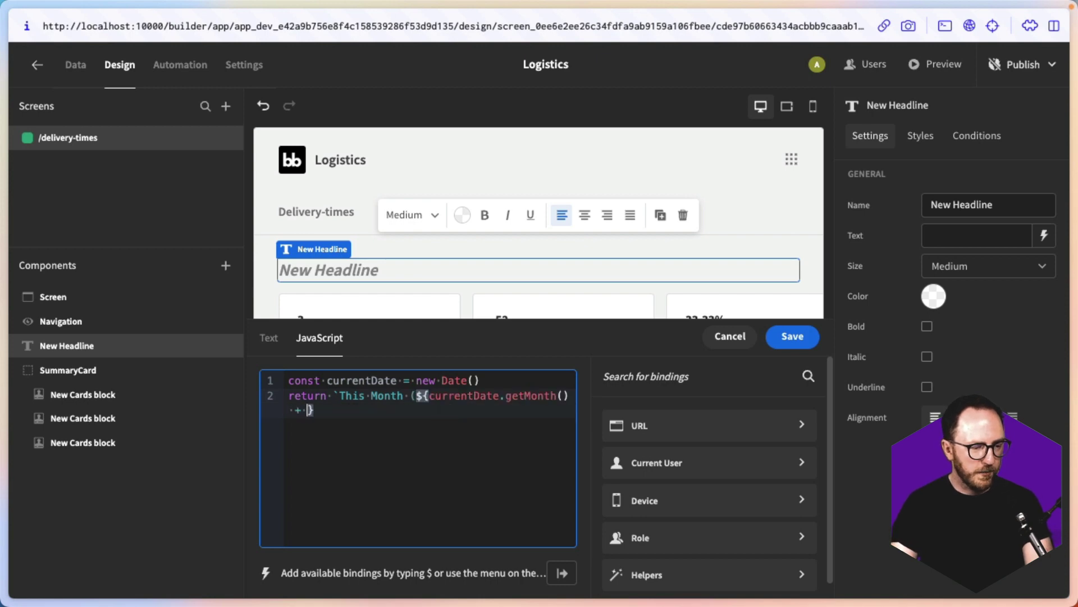
type("1")
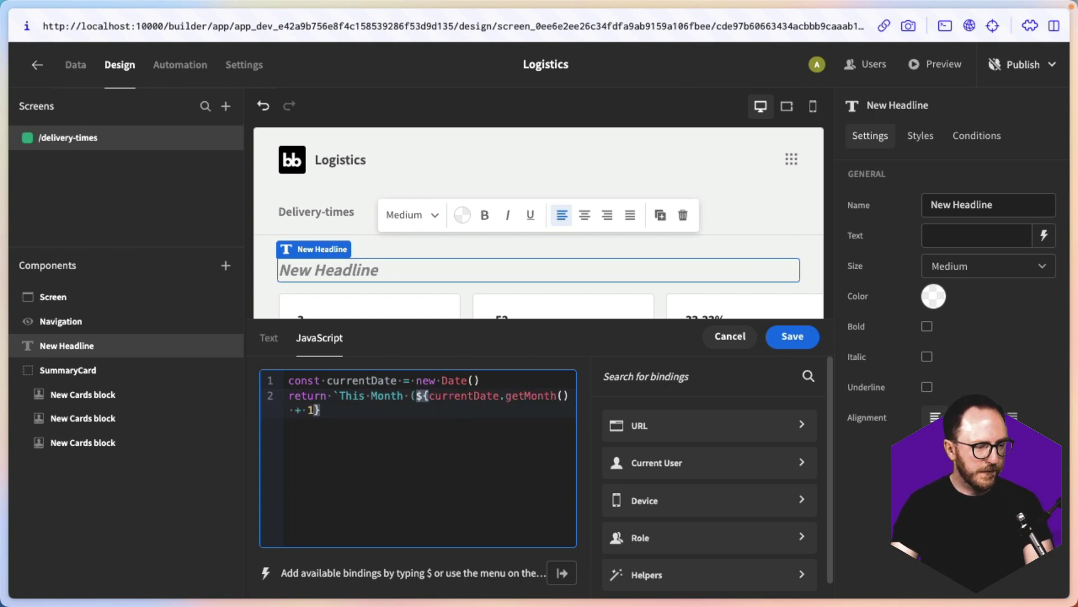
type("}")
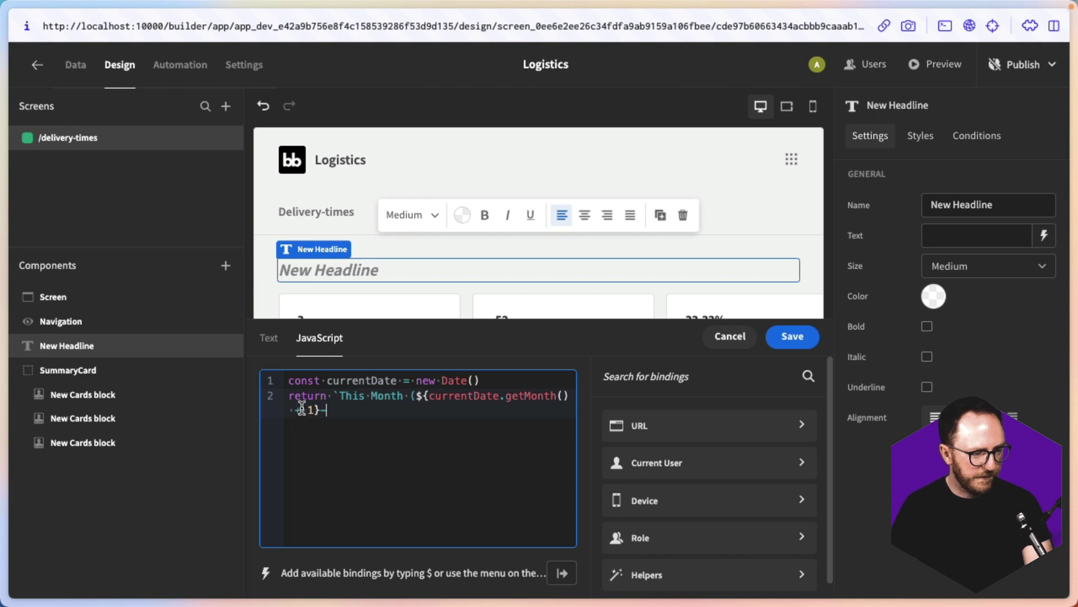
Duplicate the month expression after the dash in the headline's code and change the copy to ${currentDate.getFullYear()}.
left_click_drag(324, 410, 416, 391)
key("ctrl+c")
left_click(388, 414)
key("ctrl+v")
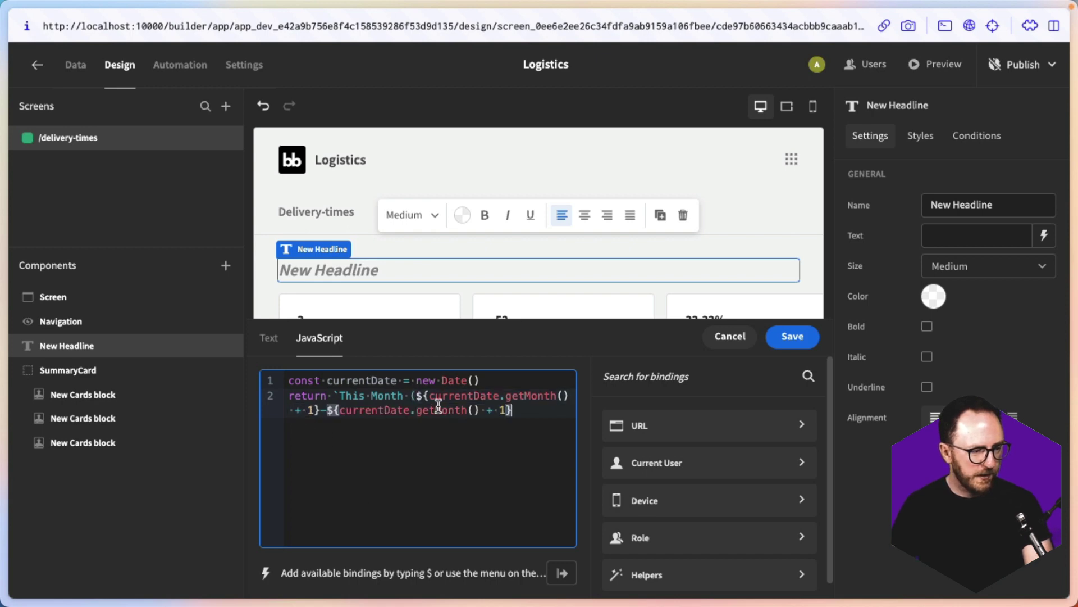
key("Left")
key("BackSpace")
key("BackSpace")
key("BackSpace")
key("BackSpace")
key("BackSpace")
key("BackSpace")
key("BackSpace")
key("BackSpace")
key("BackSpace")
key("BackSpace")
key("BackSpace")
key("BackSpace")
key("BackSpace")
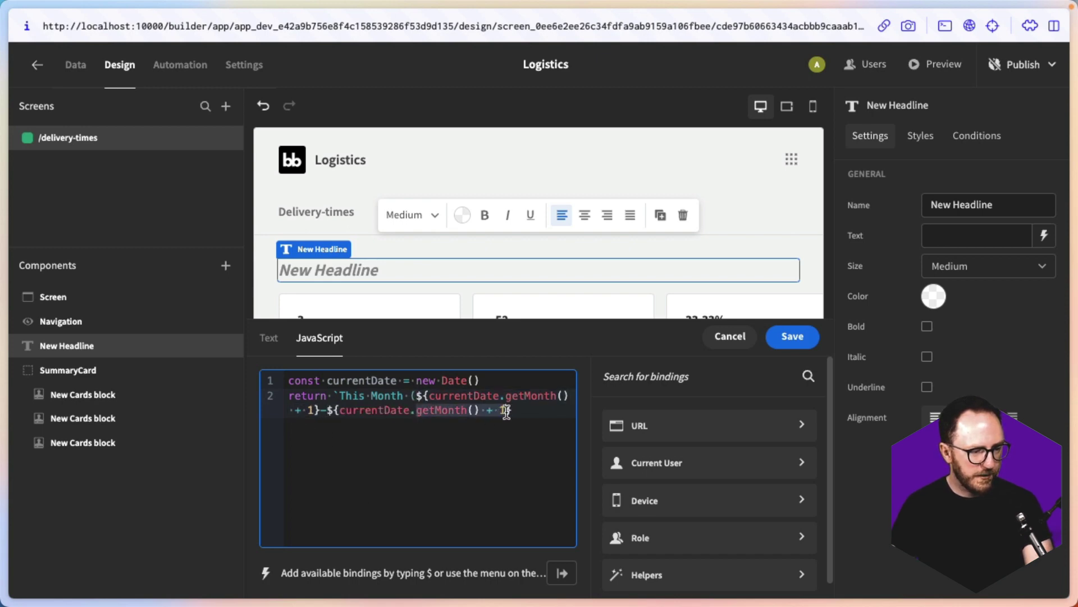
type("etFullYear()")
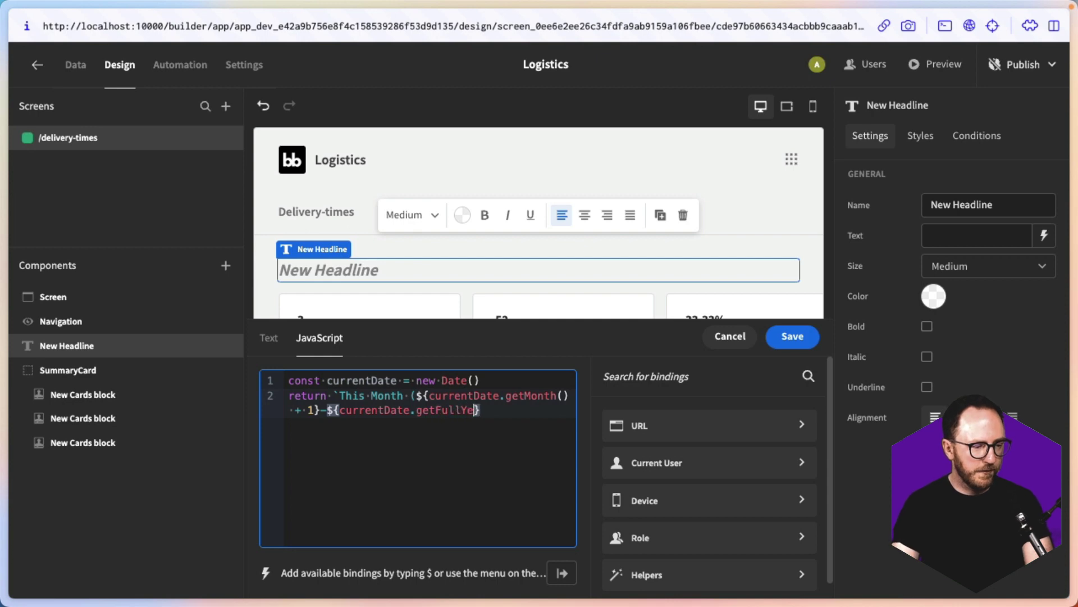
key("Right")
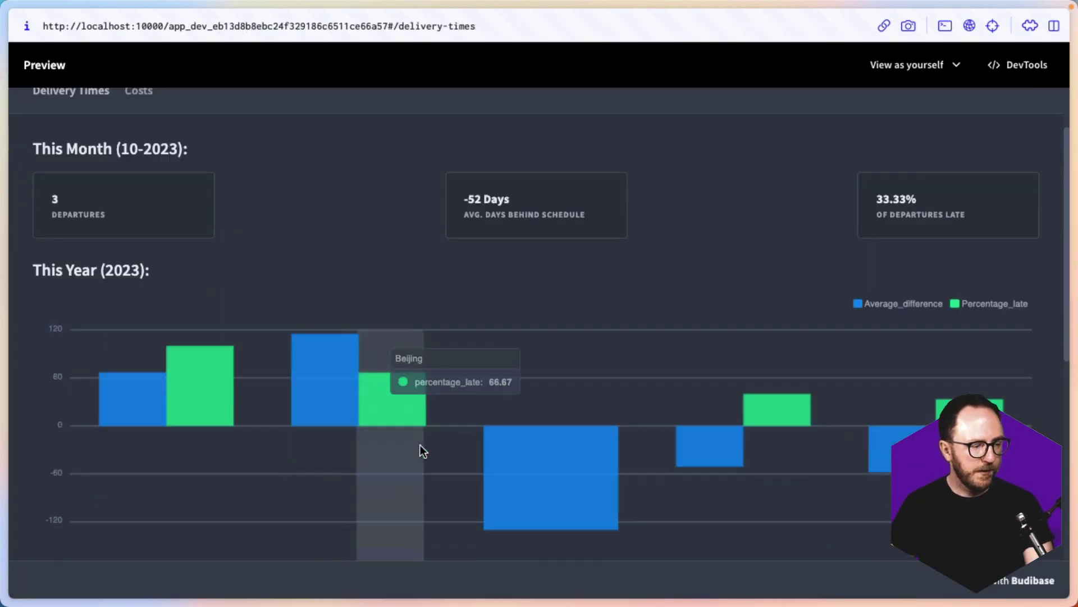
Examine the This Year bar chart in the finished LogisticsDashboard preview, comparing average difference and percentage late by city.
scroll(420, 445, "down", 1)
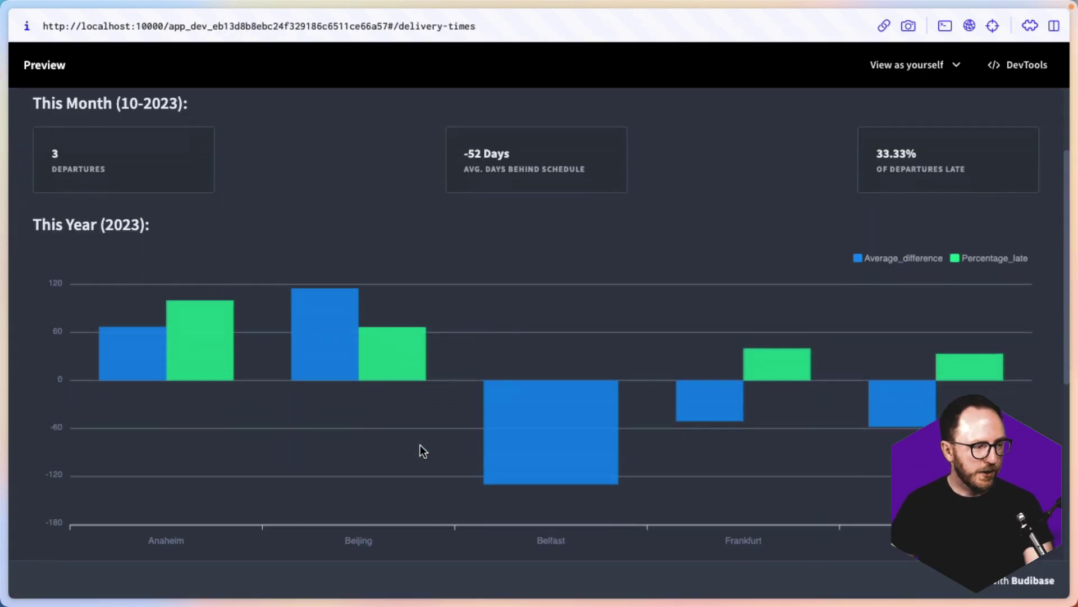
mouse_move(116, 345)
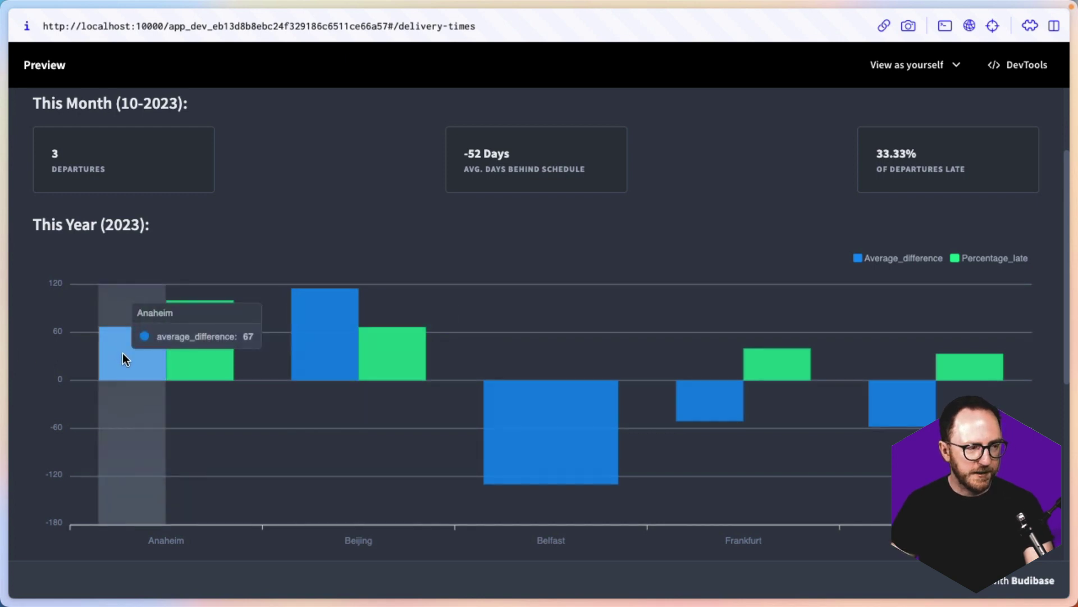
mouse_move(208, 368)
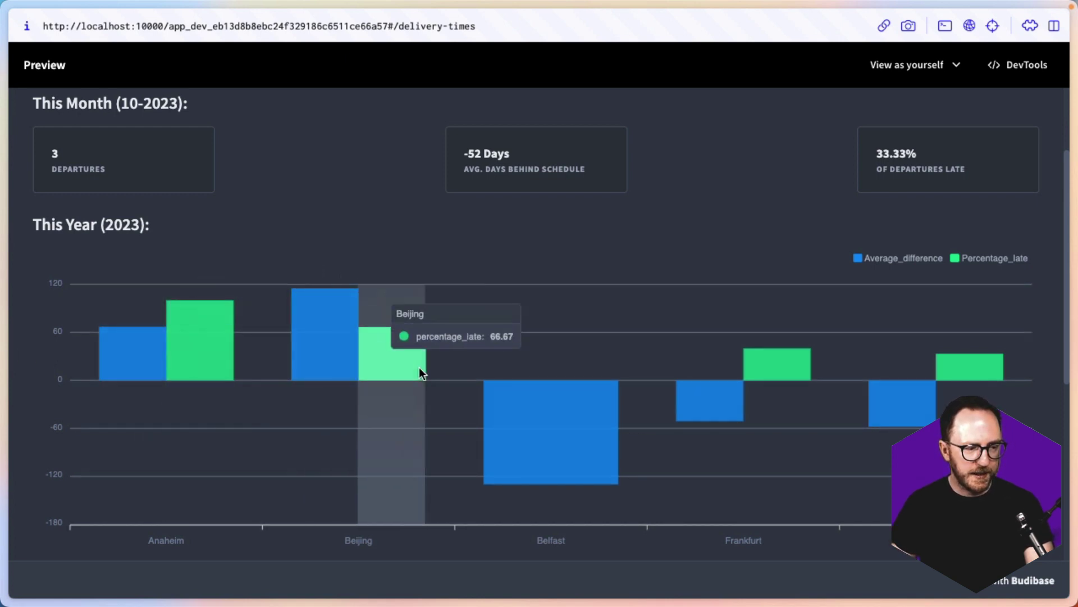
mouse_move(717, 394)
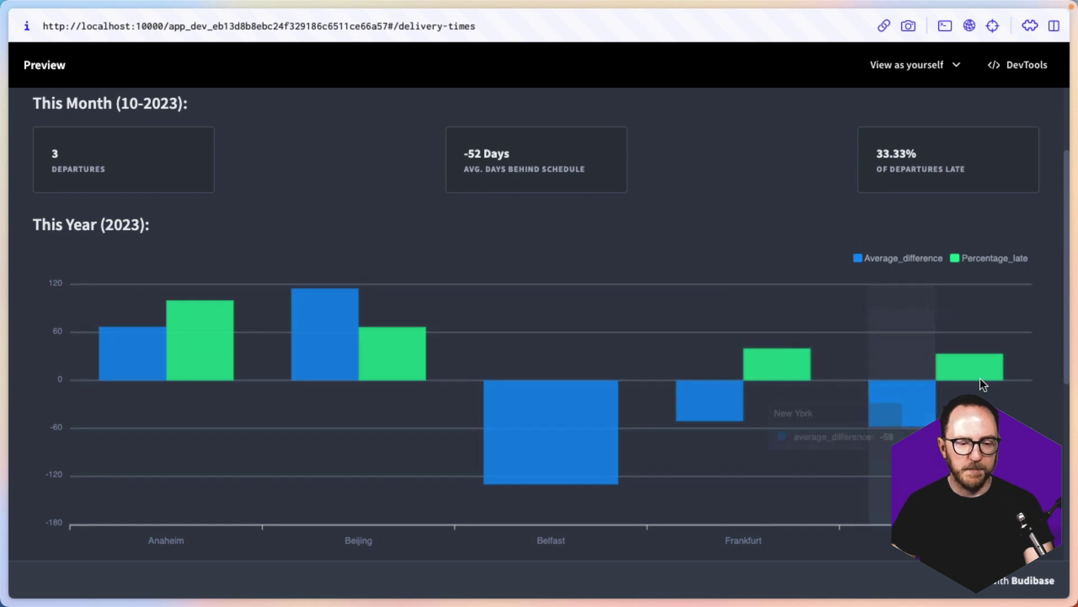
mouse_move(767, 361)
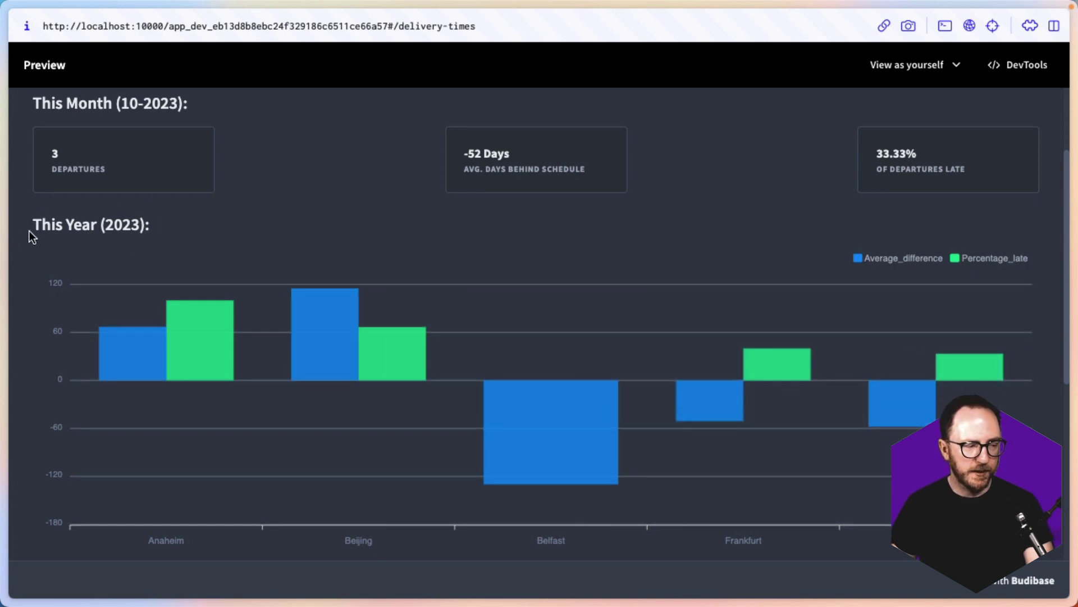
Start a new query on the PostgreSQL data source.
mouse_move(237, 497)
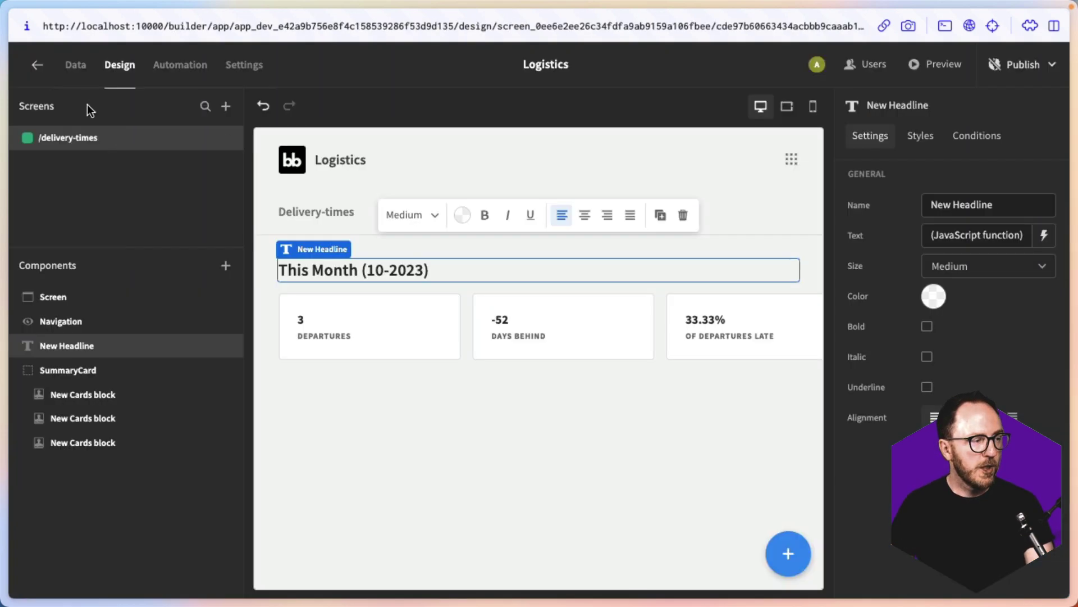
left_click(84, 78)
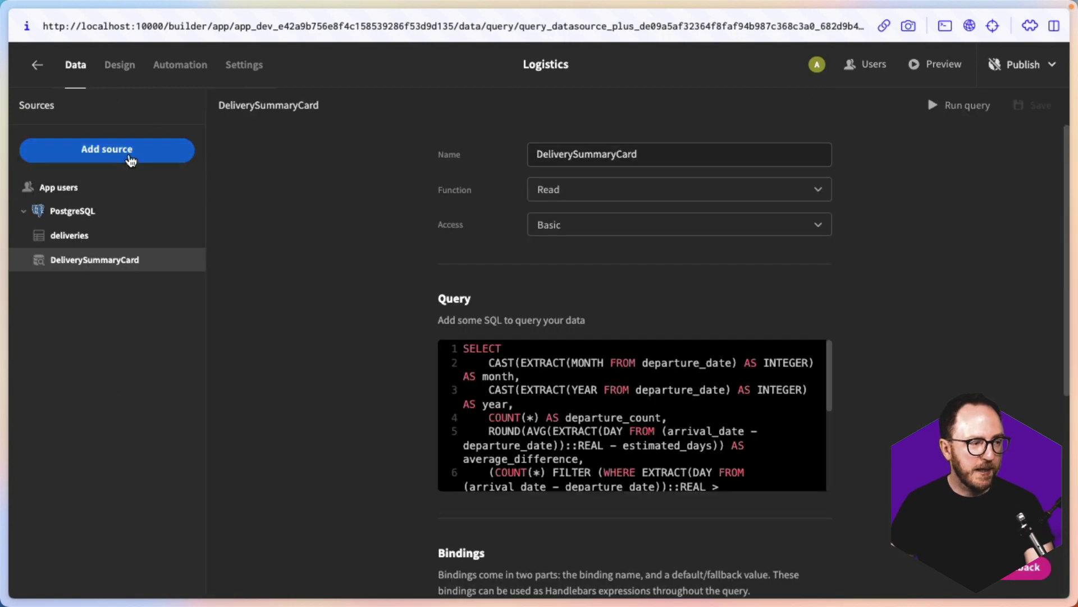
left_click(54, 217)
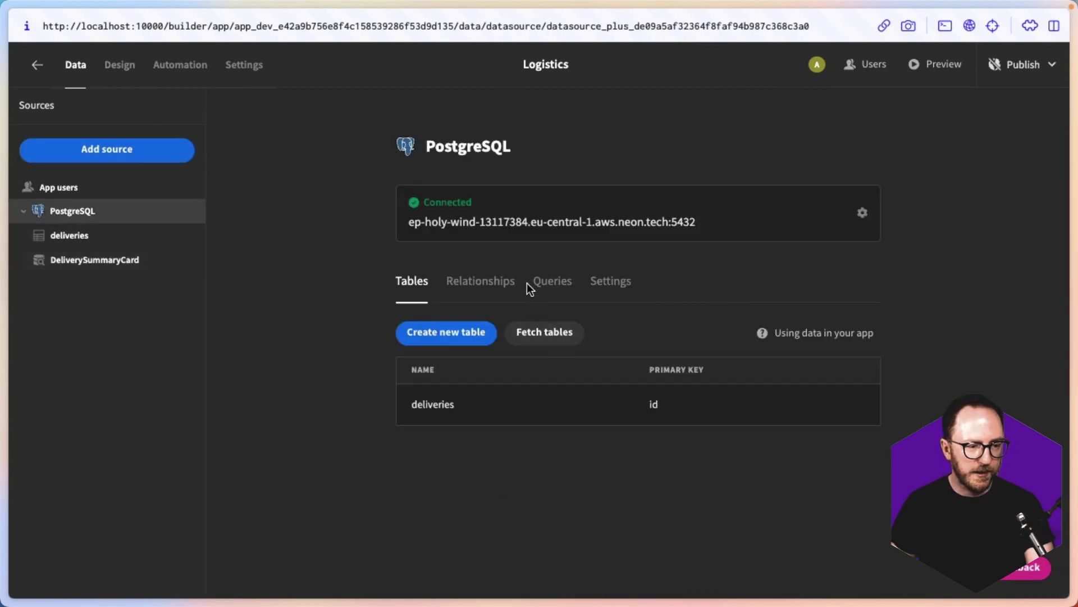
left_click(546, 284)
left_click(461, 331)
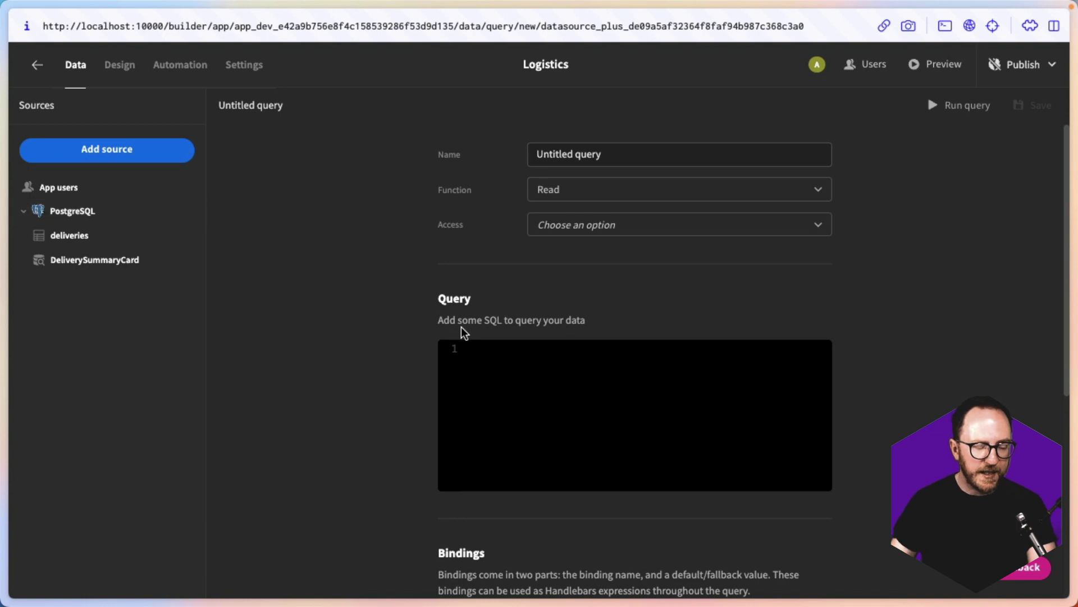
Name the query DeliveryStatsBySourceByYear and paste SQL selecting source, year, average_difference and percentage_late from deliveries, grouped and ordered by year and source.
triple_click(576, 154)
type("De")
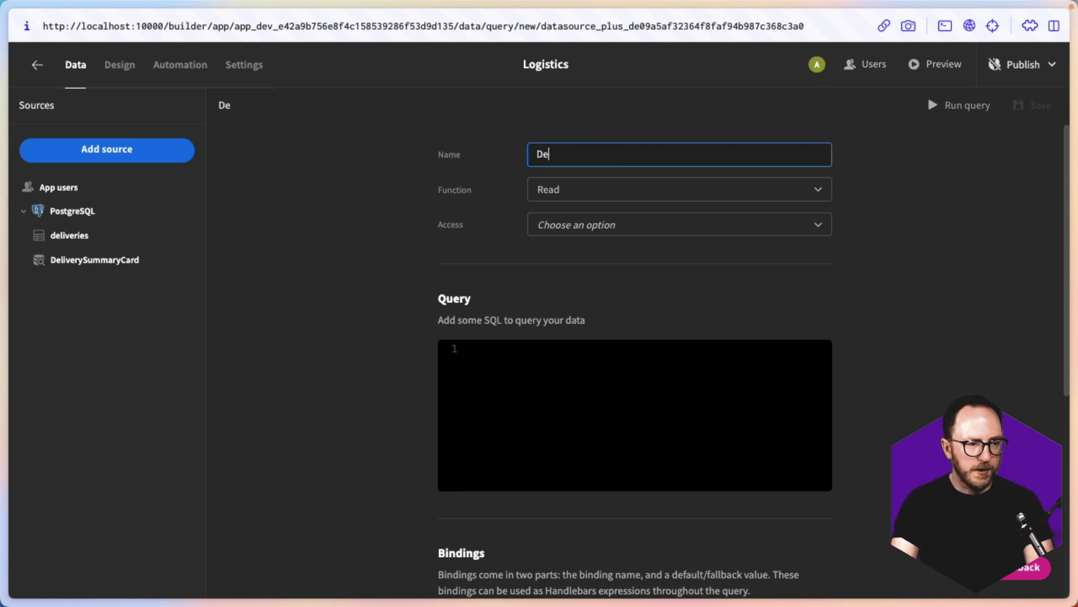
type("liveryStatsB")
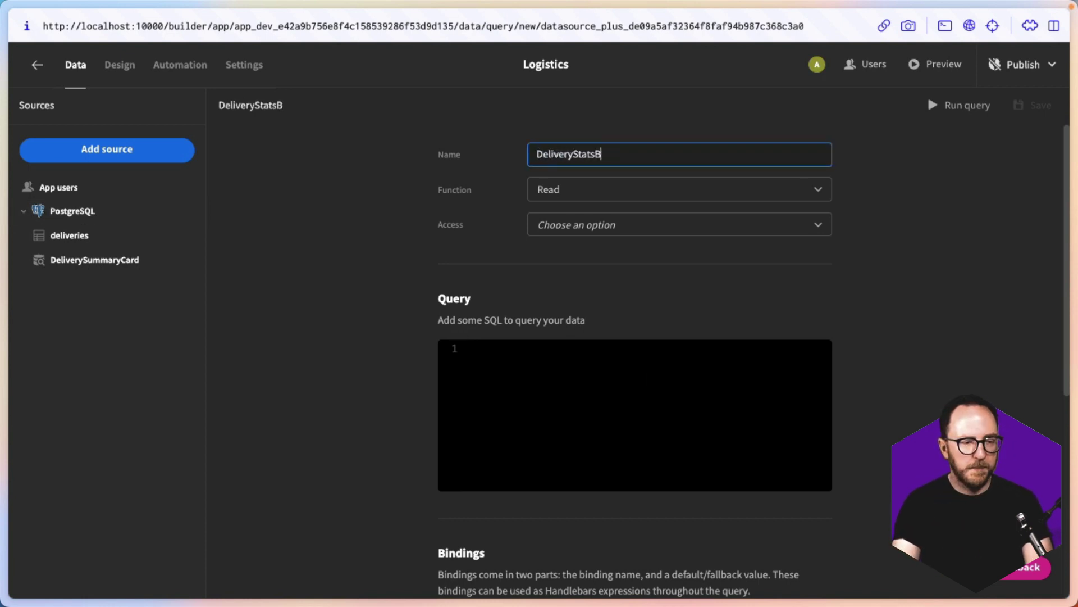
type("ySourceByYear")
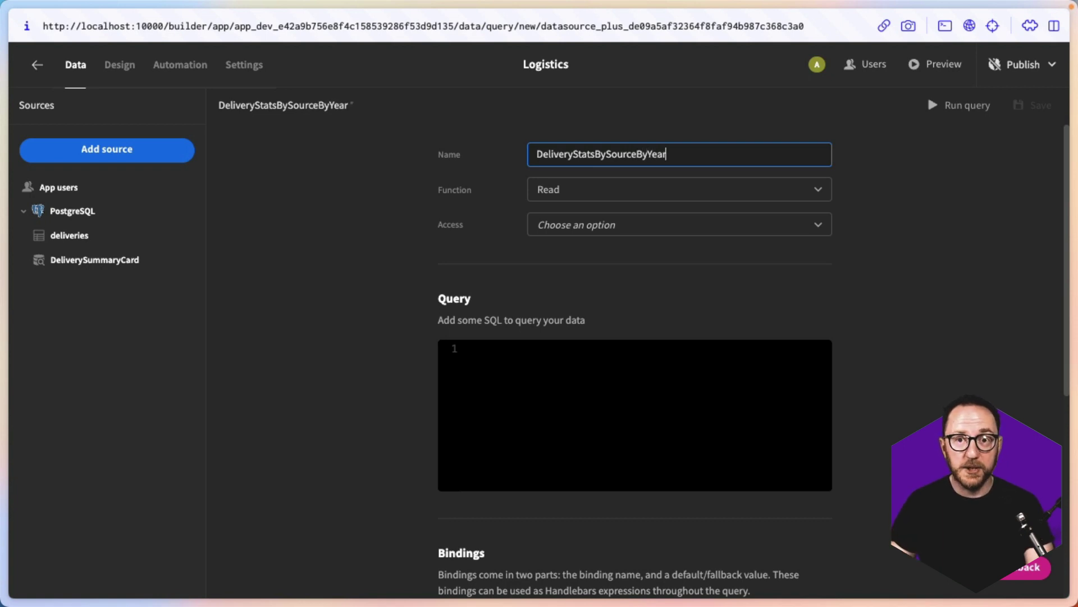
left_click(622, 433)
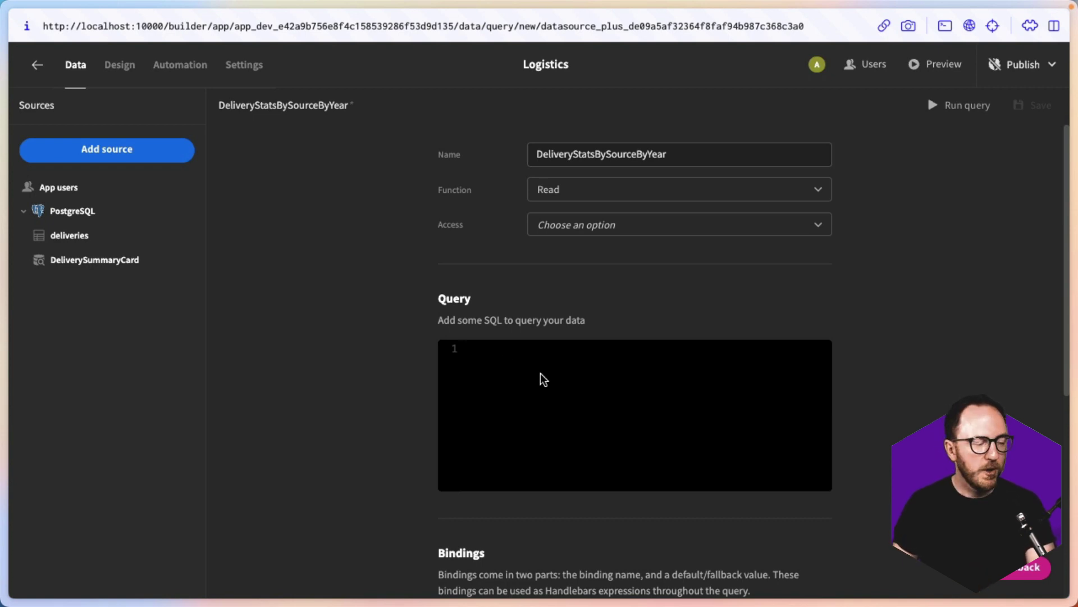
key("ctrl+v")
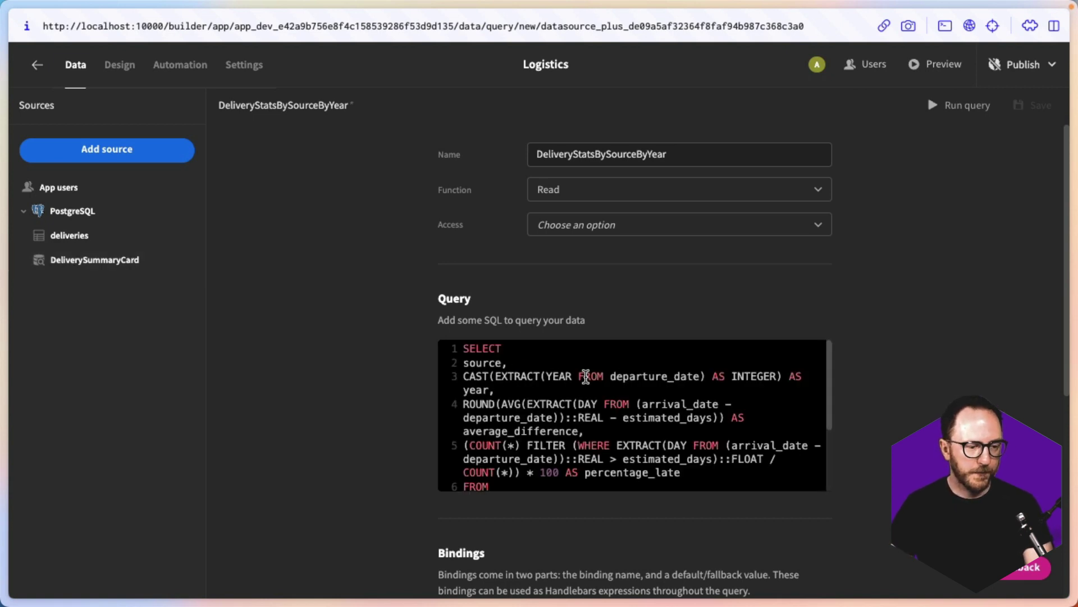
Examine the SQL's year extraction, average_difference and percentage_late columns, and its GROUP BY and ORDER BY clauses.
left_click_drag(497, 377, 575, 376)
scroll(481, 392, "down", 1)
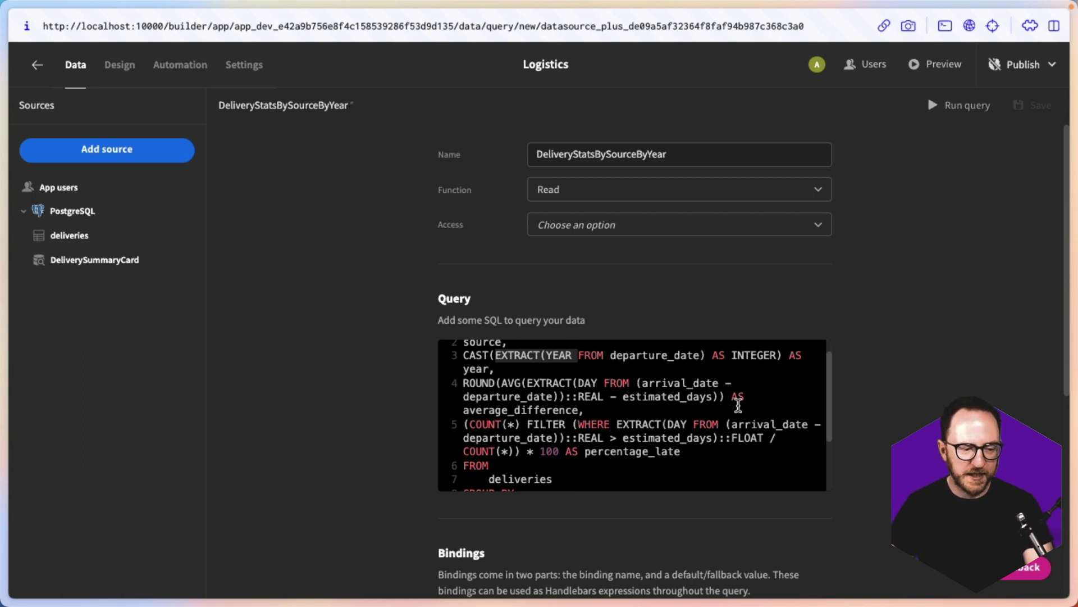
left_click_drag(614, 410, 439, 410)
scroll(713, 451, "down", 1)
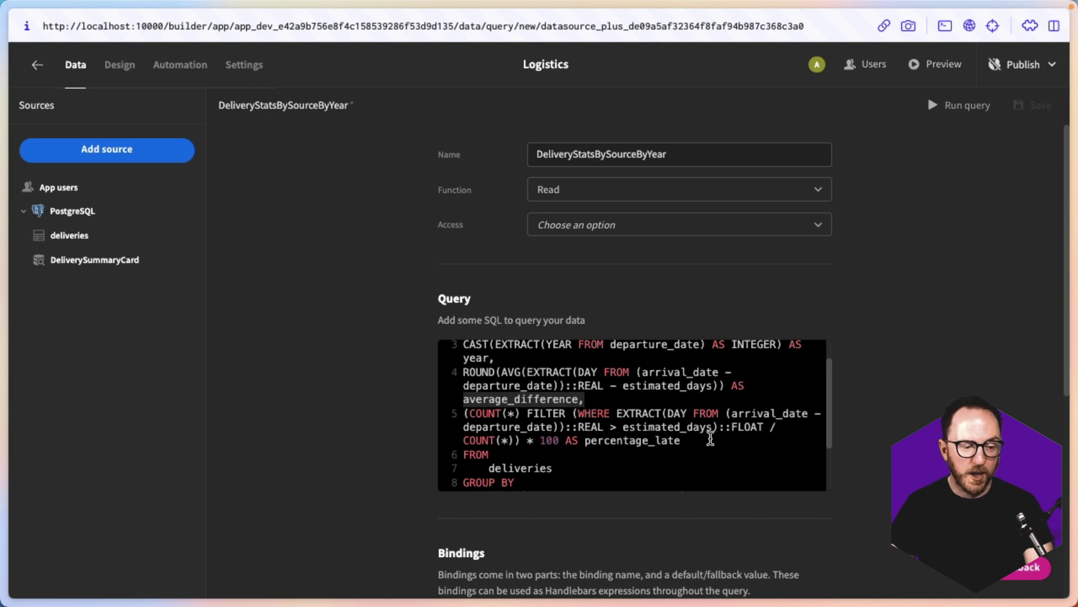
left_click_drag(711, 440, 594, 442)
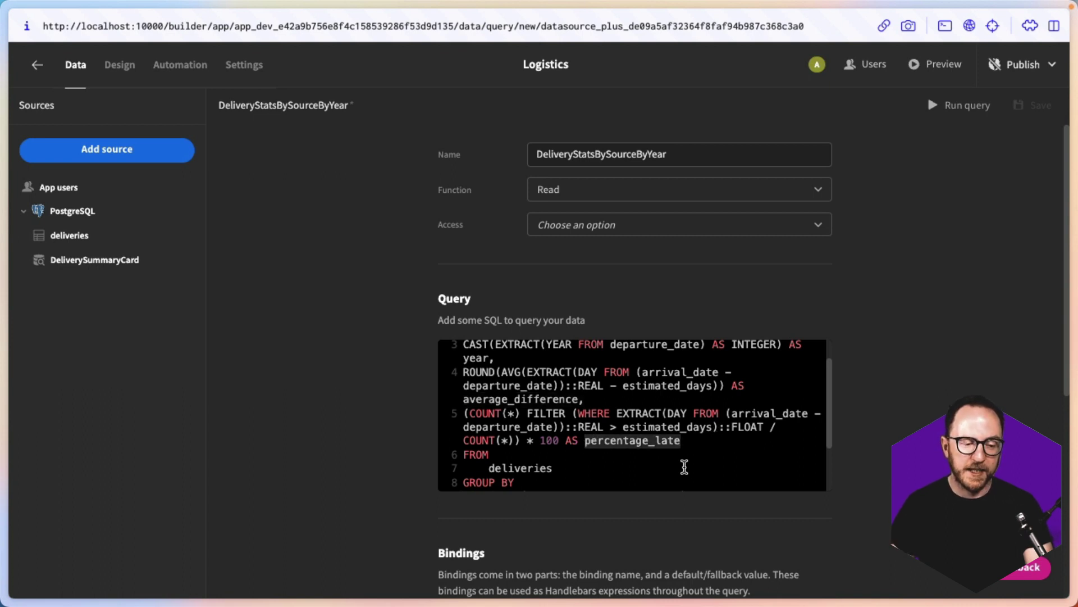
scroll(684, 466, "down", 3)
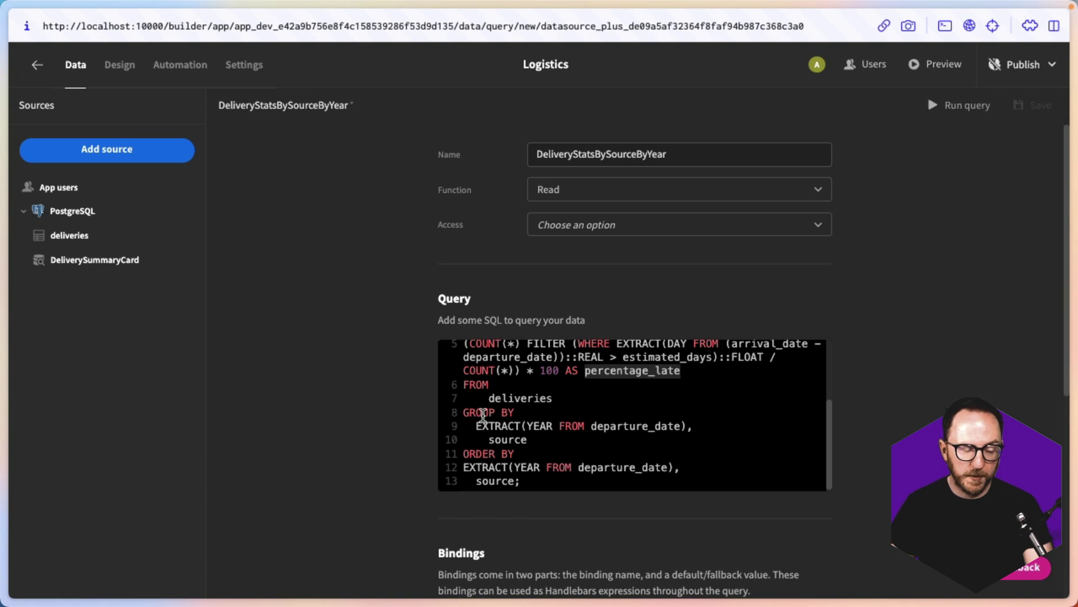
scroll(521, 447, "down", 1)
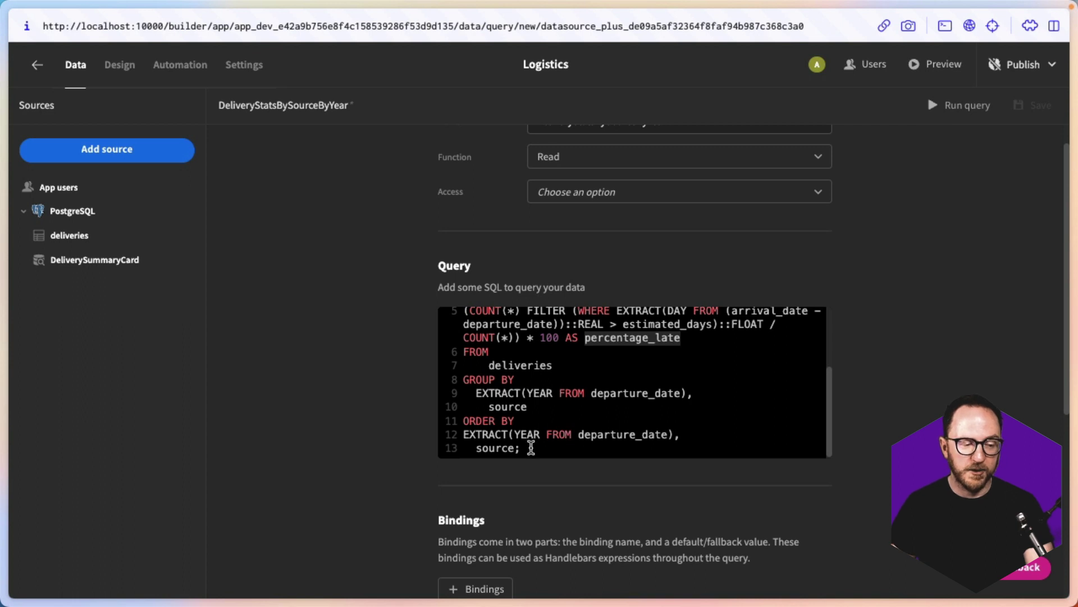
scroll(529, 448, "down", 1)
Run the DeliveryStatsBySourceByYear query to review its result rows and schema, and save it.
left_click(930, 114)
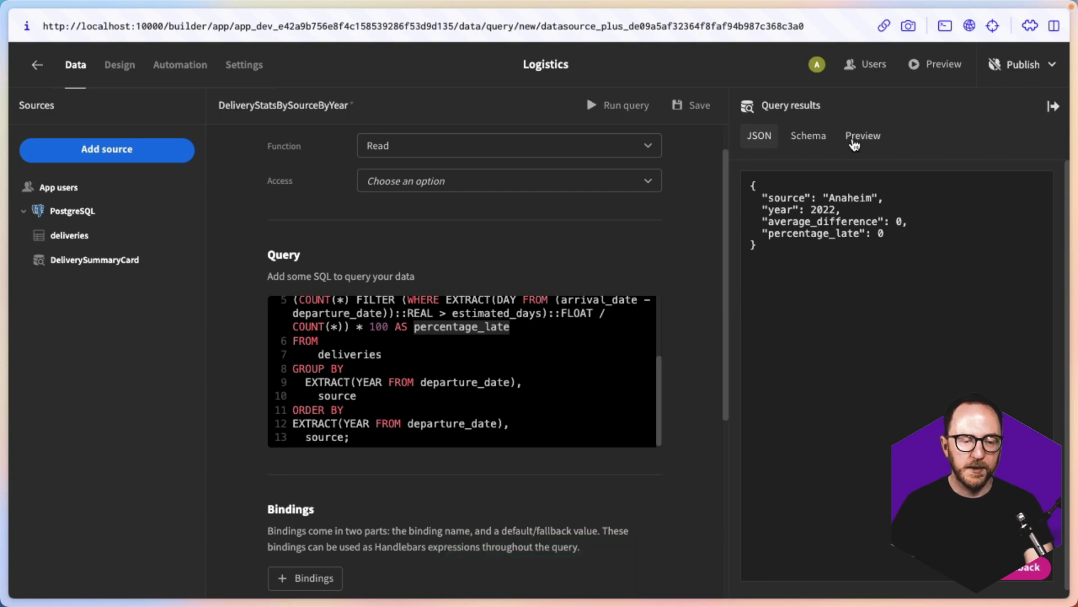
left_click(854, 142)
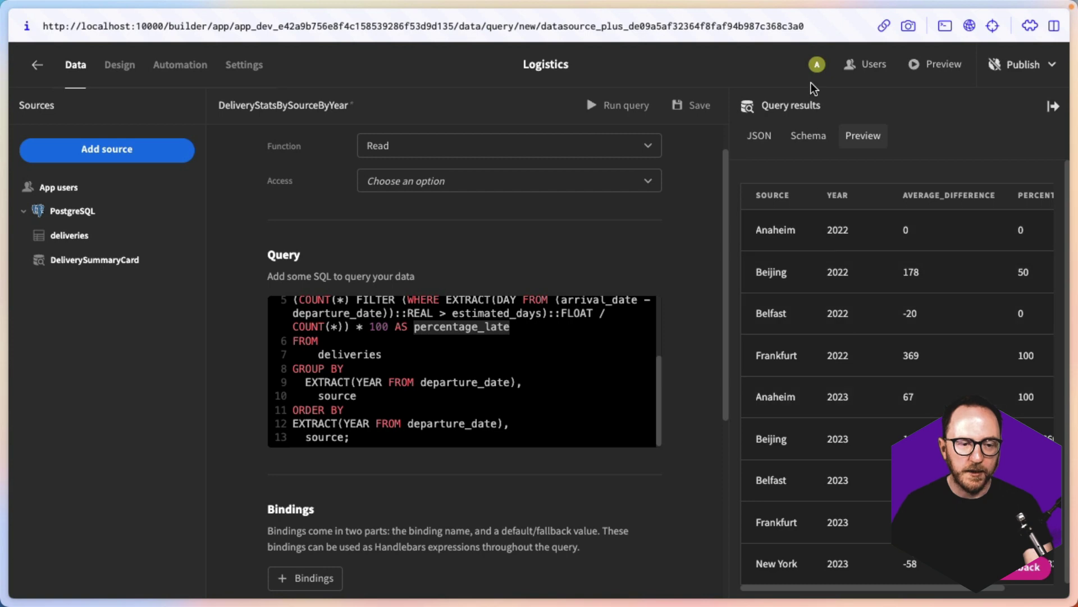
left_click(808, 137)
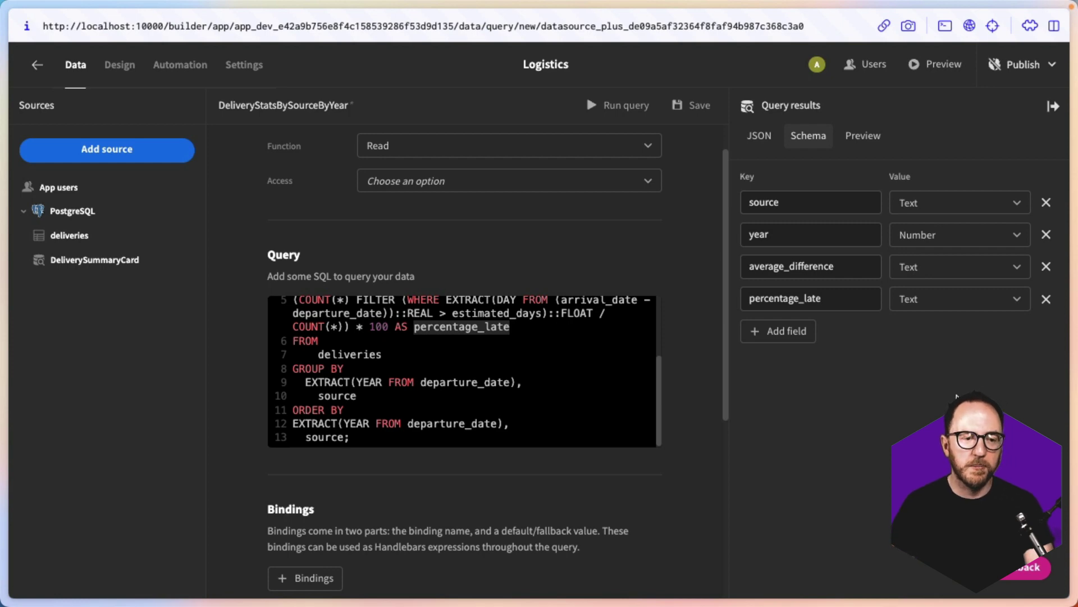
left_click(703, 109)
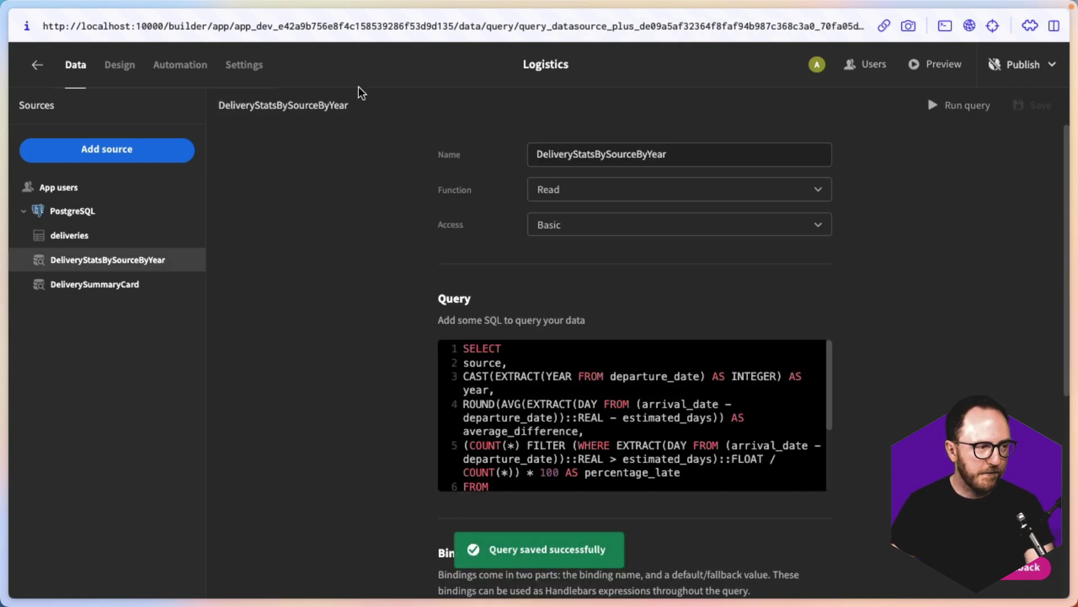
Add a Chart block of type Bar to the delivery-times screen, using the DeliveryStatsBySourceByYear query as its data.
left_click(121, 68)
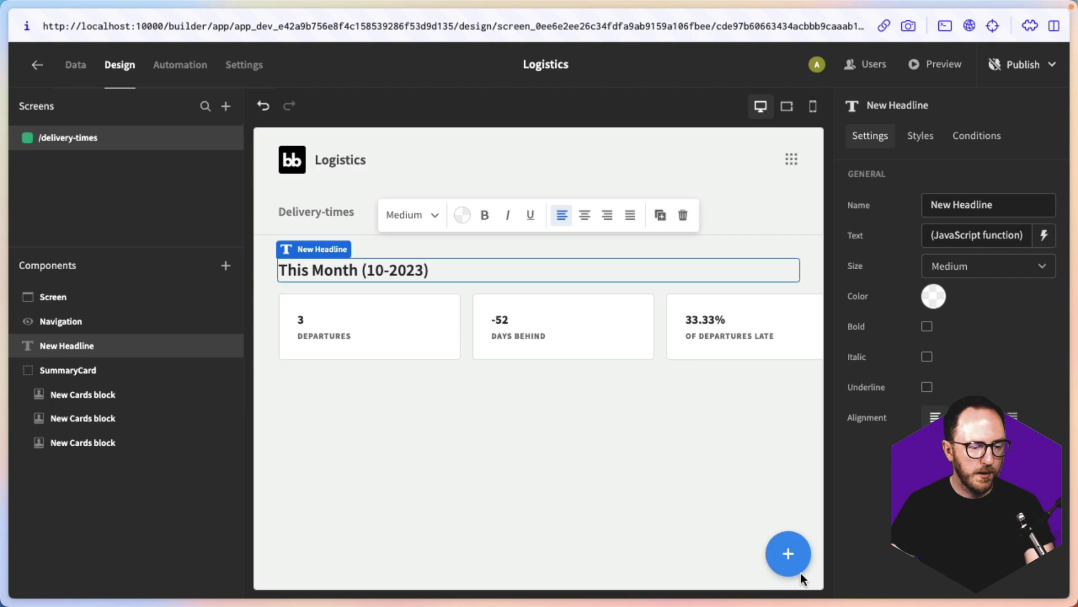
left_click(775, 554)
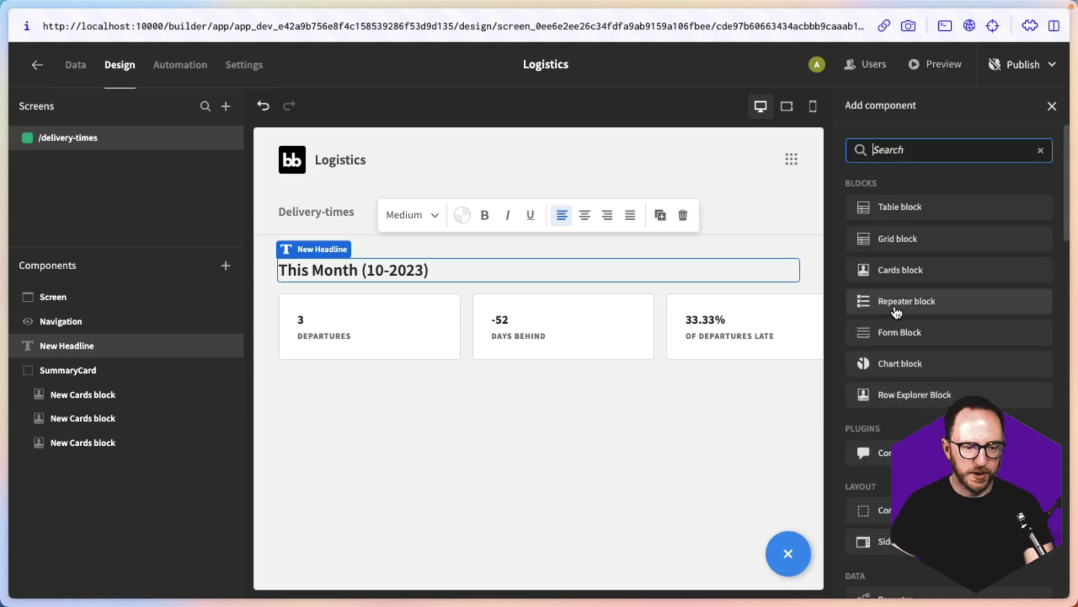
left_click(881, 366)
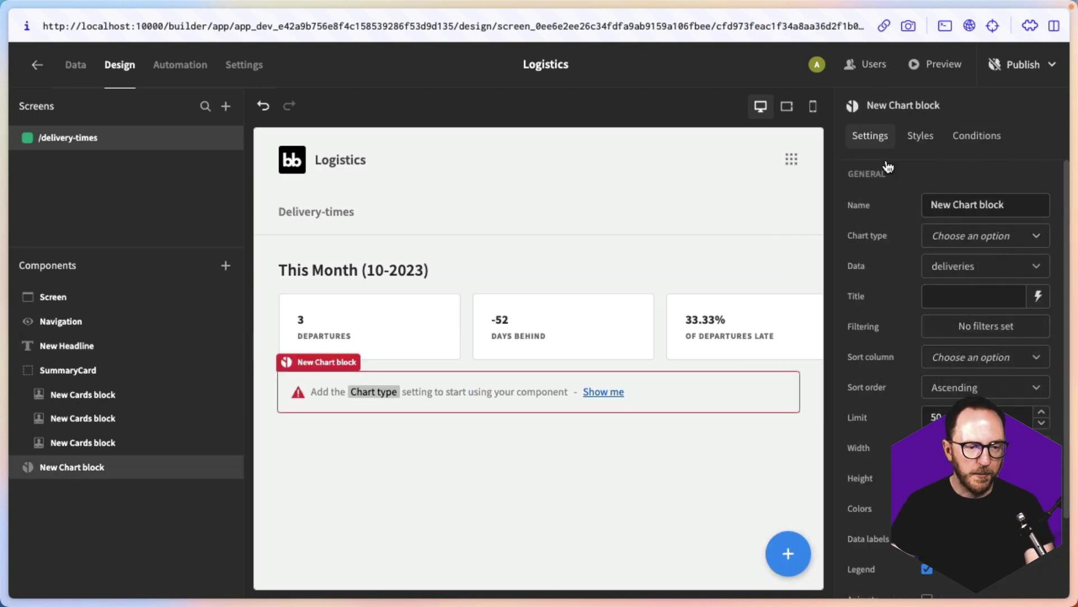
left_click(986, 268)
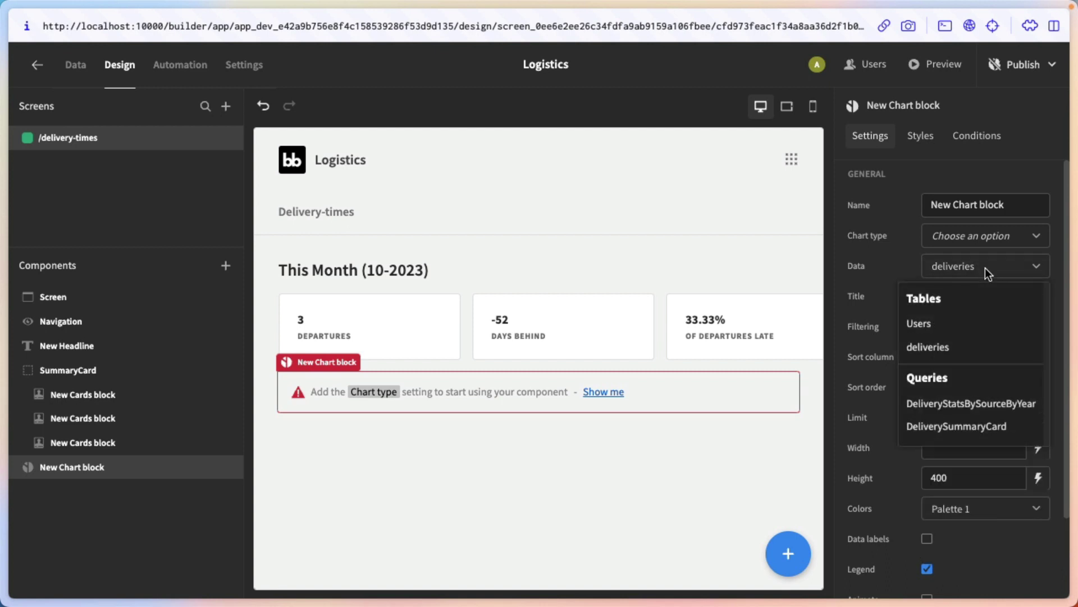
left_click(928, 404)
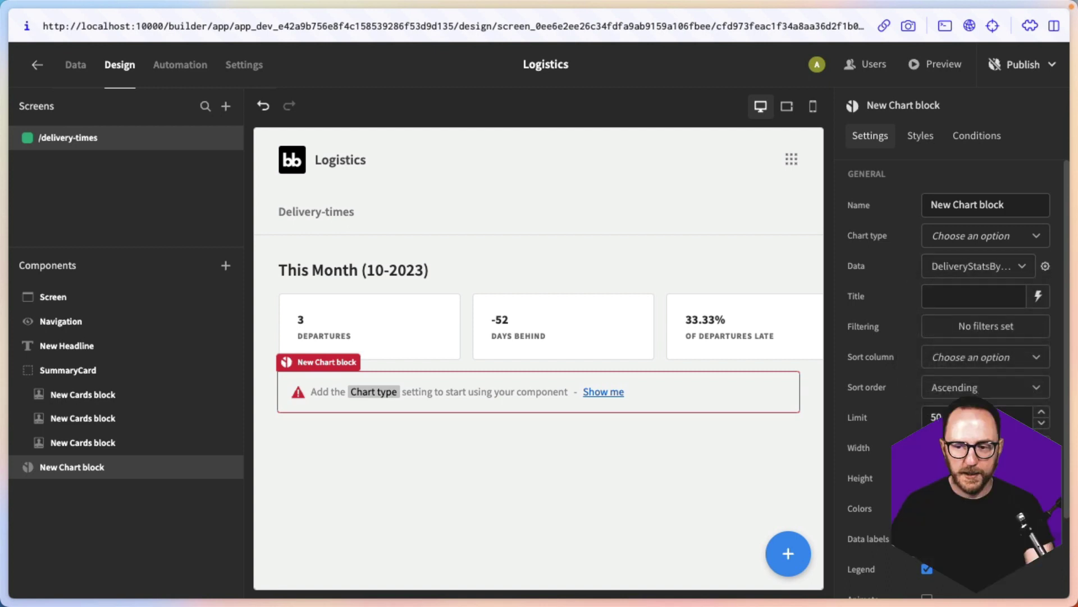
left_click(949, 237)
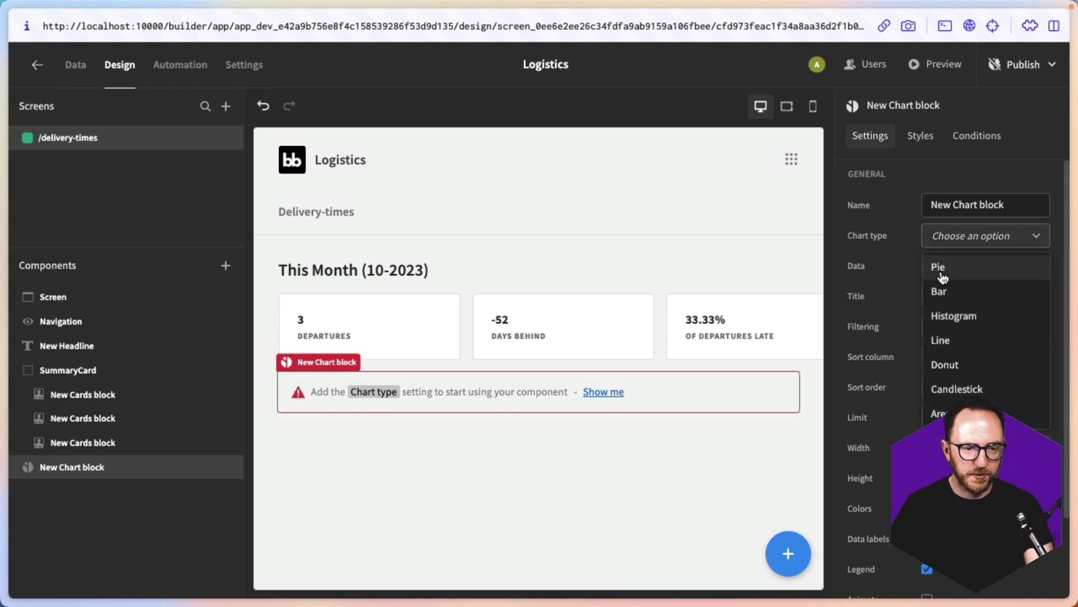
left_click(938, 292)
Set the bar chart's label column to source and its data columns to average_difference and percentage_late.
scroll(937, 303, "down", 5)
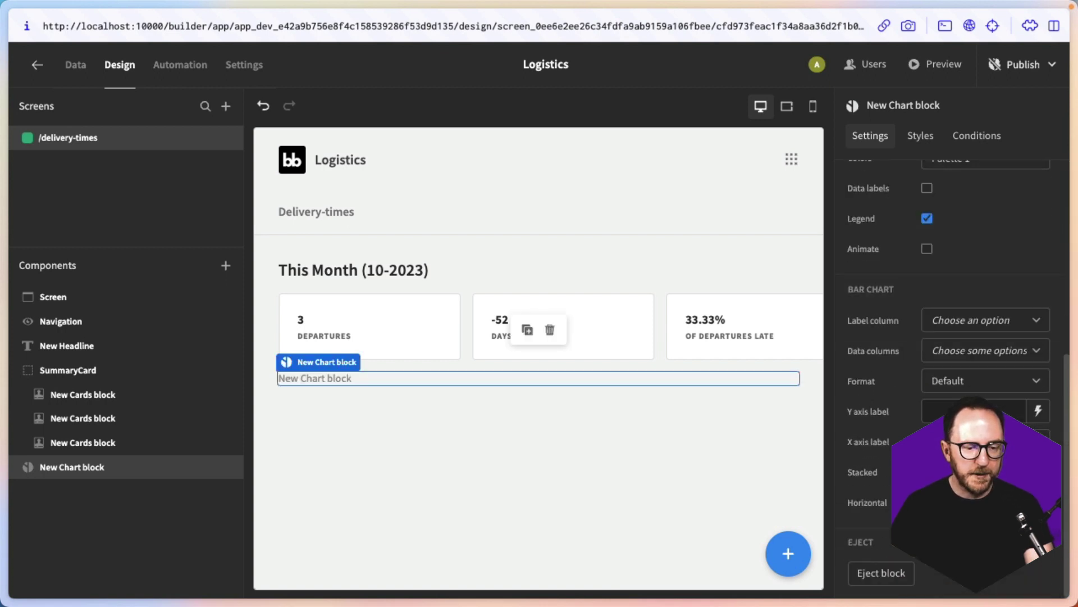
left_click(960, 321)
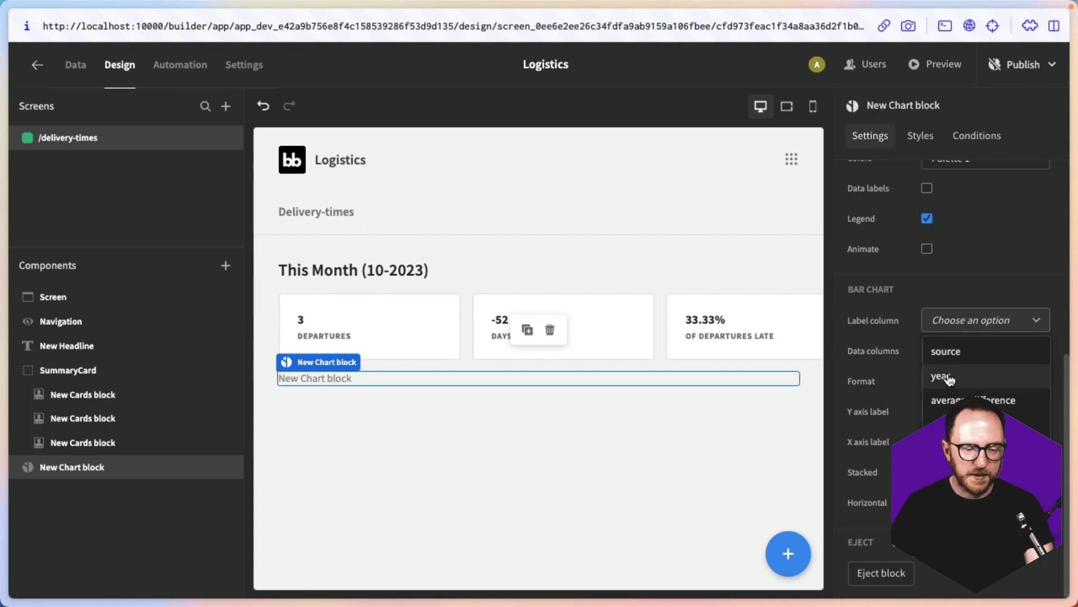
left_click(957, 352)
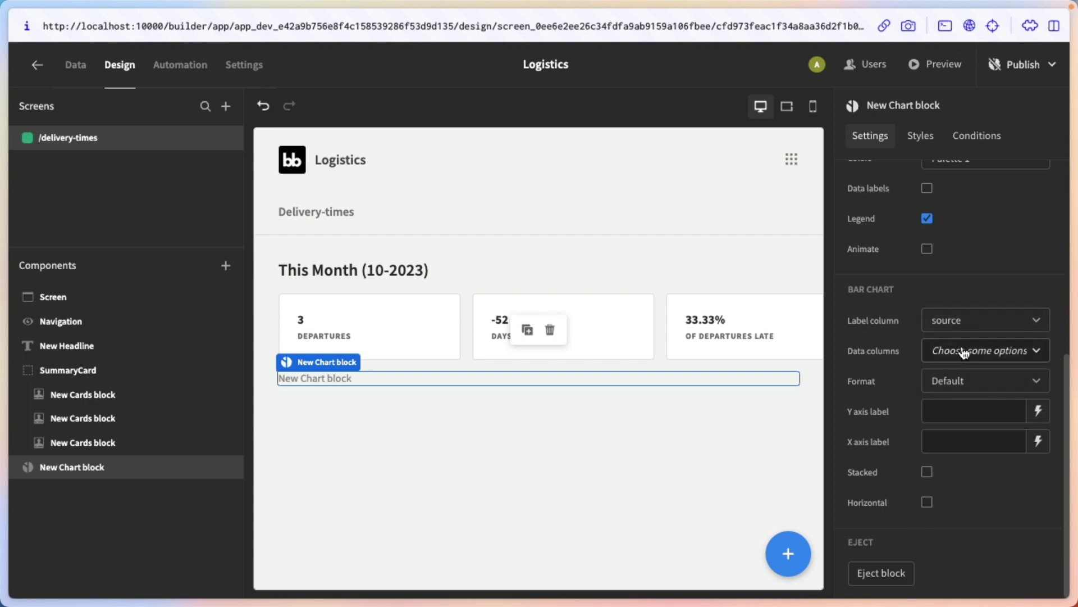
left_click(964, 352)
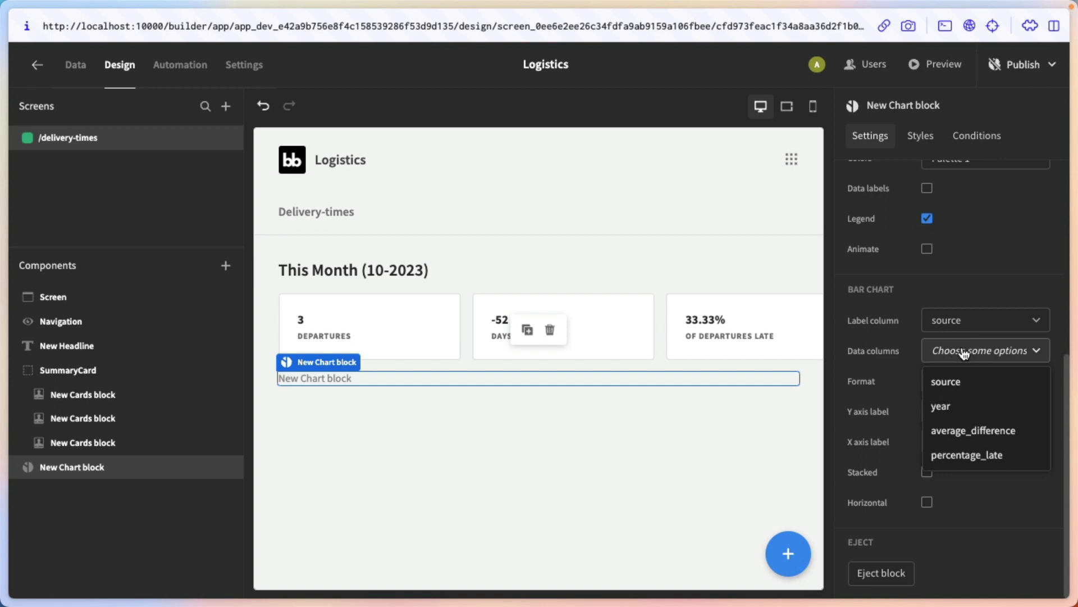
left_click(958, 431)
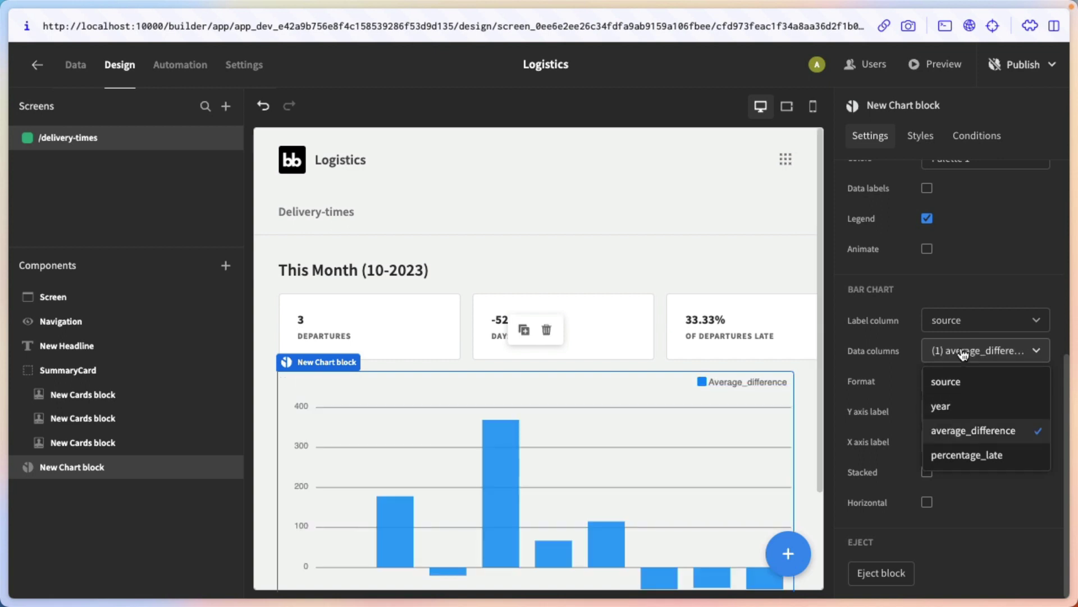
left_click(952, 458)
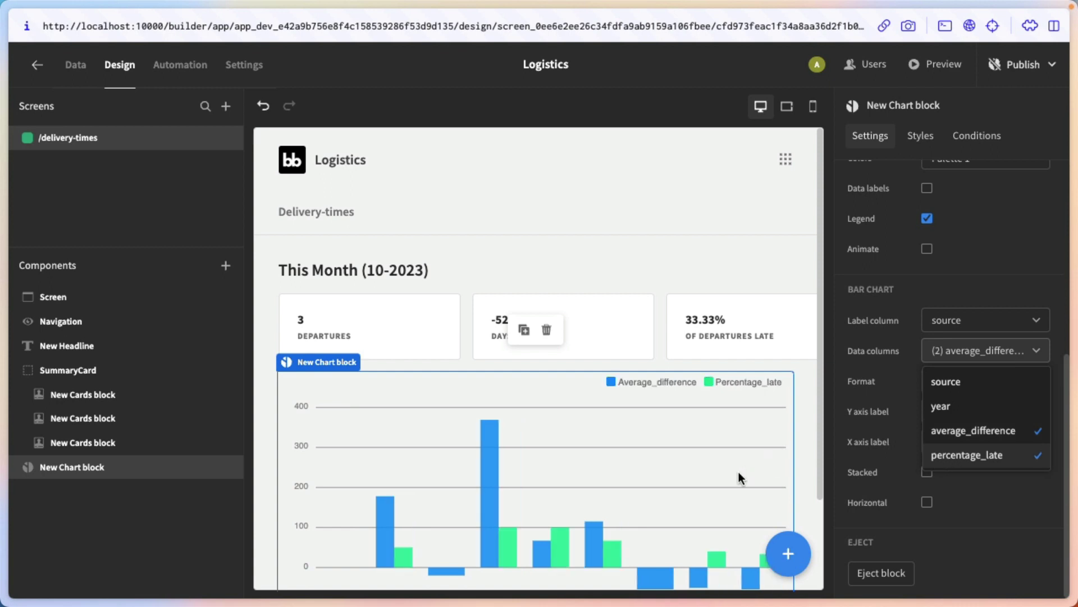
scroll(506, 466, "down", 2)
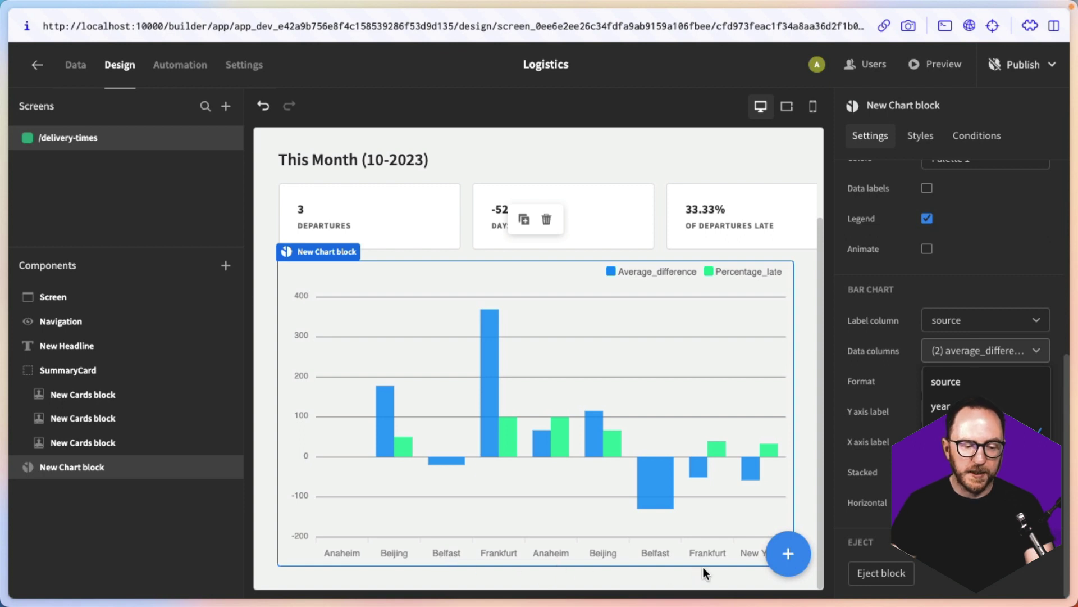
left_click(864, 400)
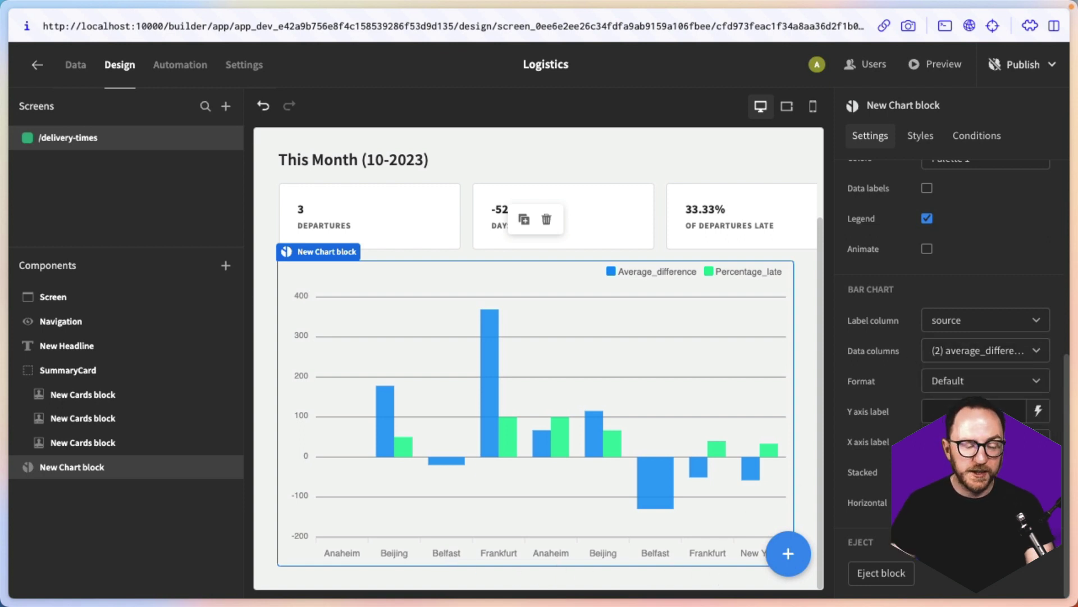
Add a filter to the bar chart where year equals a binding.
scroll(865, 399, "up", 3)
scroll(949, 337, "up", 6)
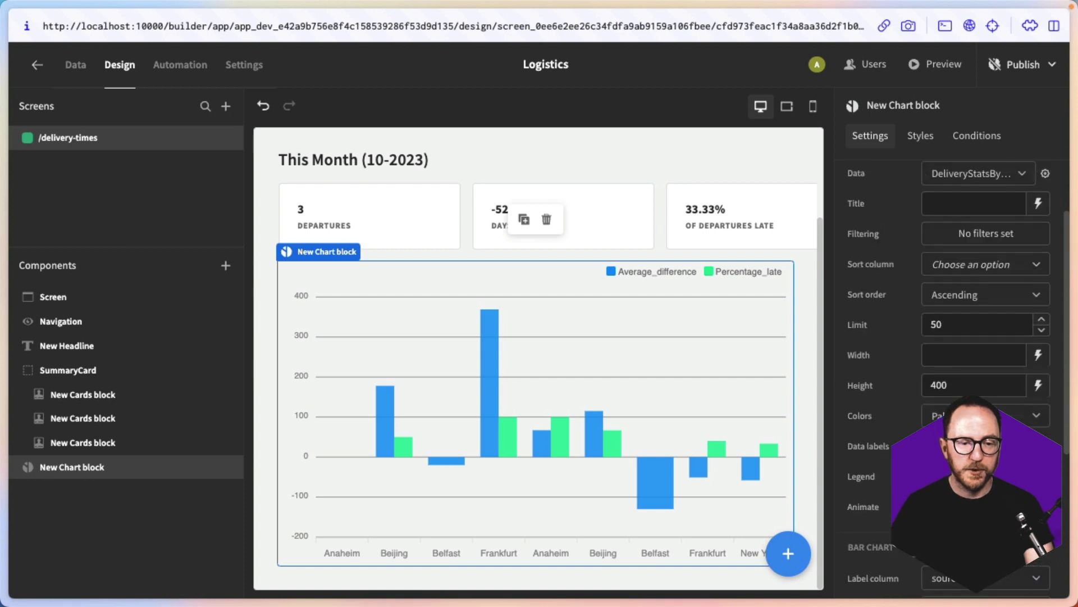
left_click(964, 257)
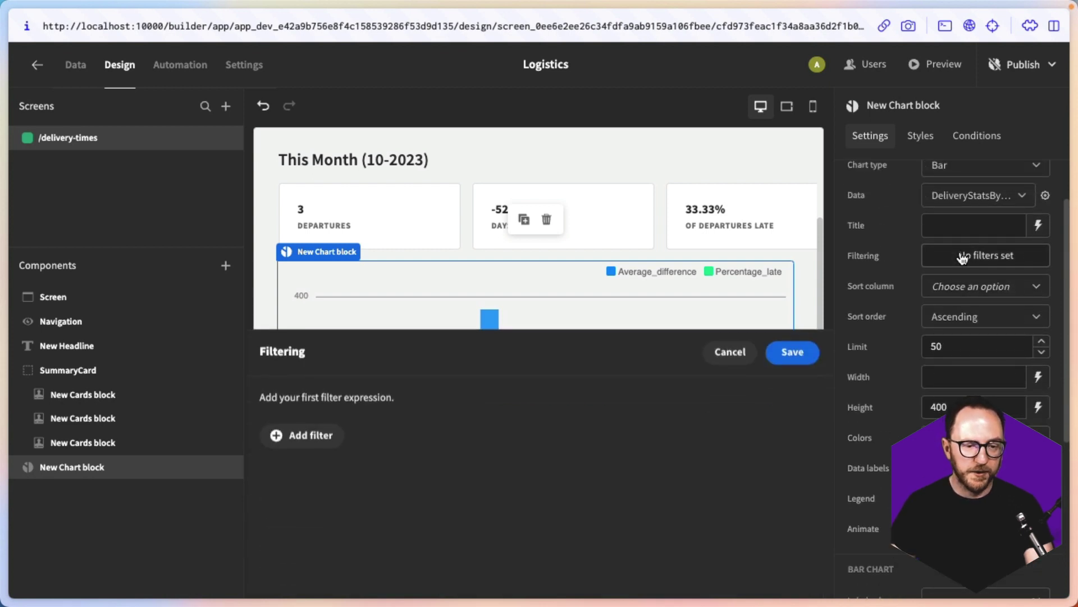
left_click(303, 433)
left_click(308, 477)
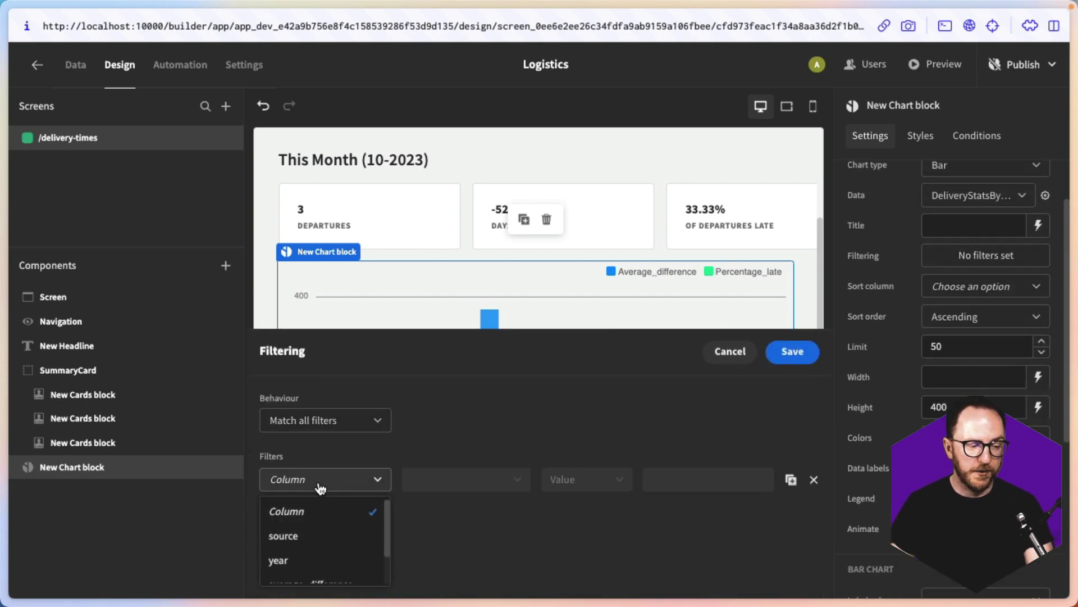
left_click(313, 557)
left_click(589, 491)
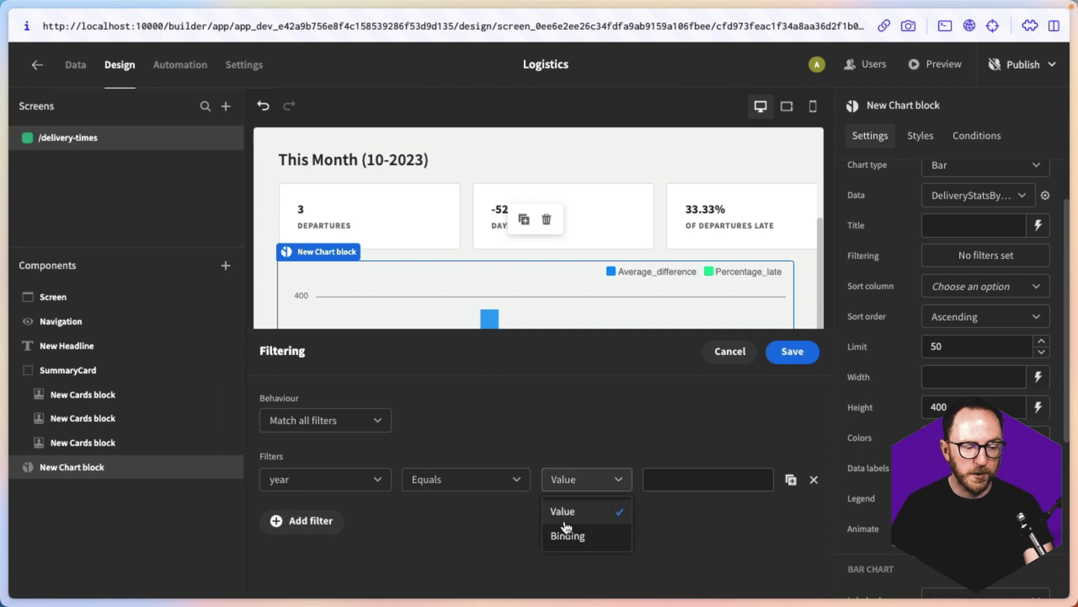
left_click(583, 525)
Bind the year filter's value to JavaScript that sets currentDate to new Date() and returns currentDate.getFullYear(), and save the filter.
left_click(791, 485)
left_click(762, 481)
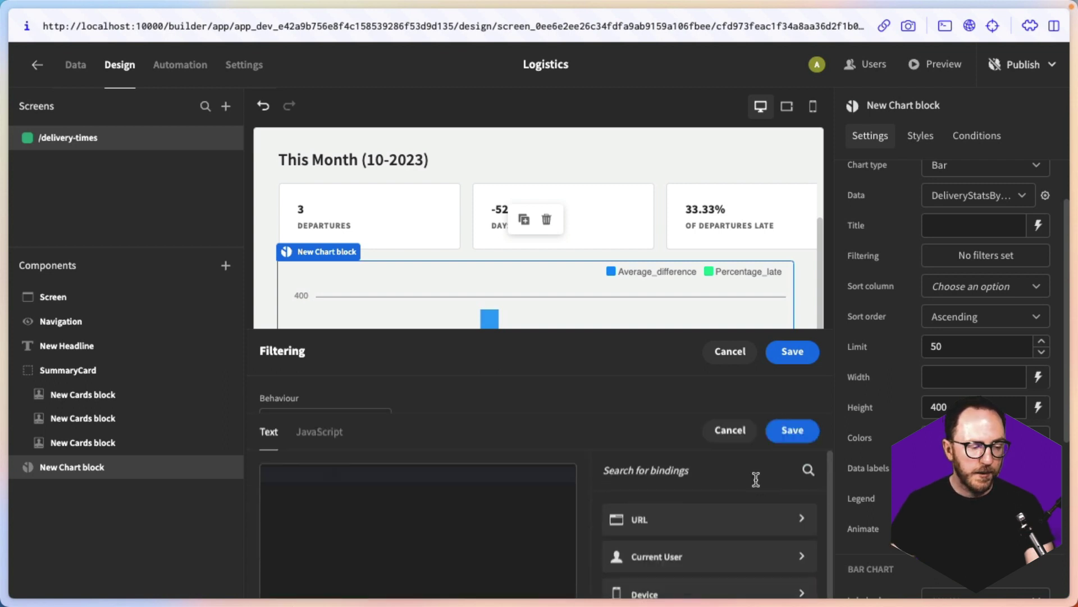
left_click(320, 338)
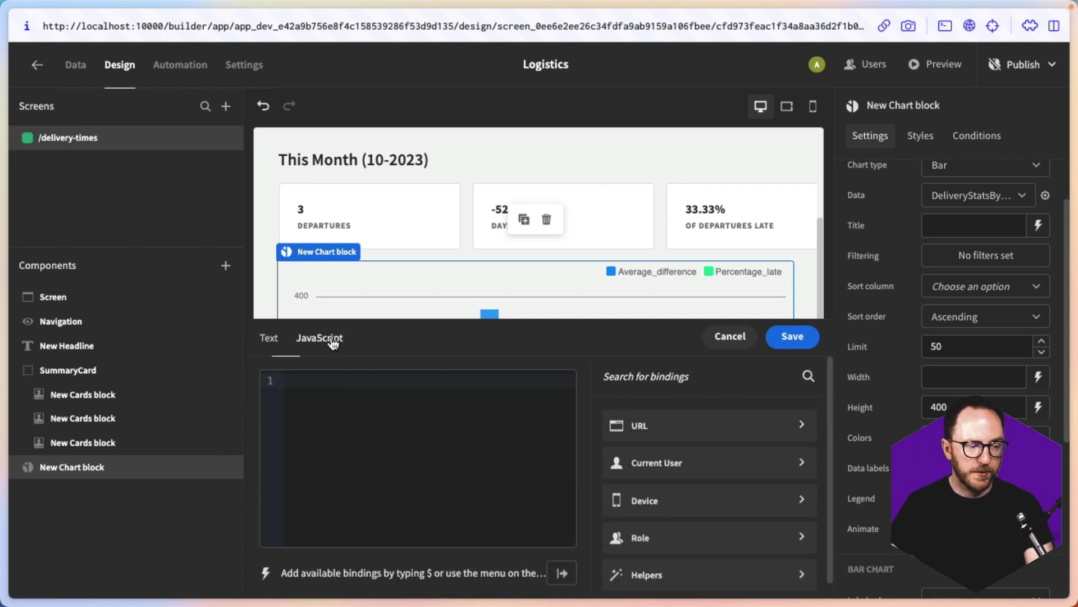
left_click(338, 395)
type("const currentDate = new Date(")
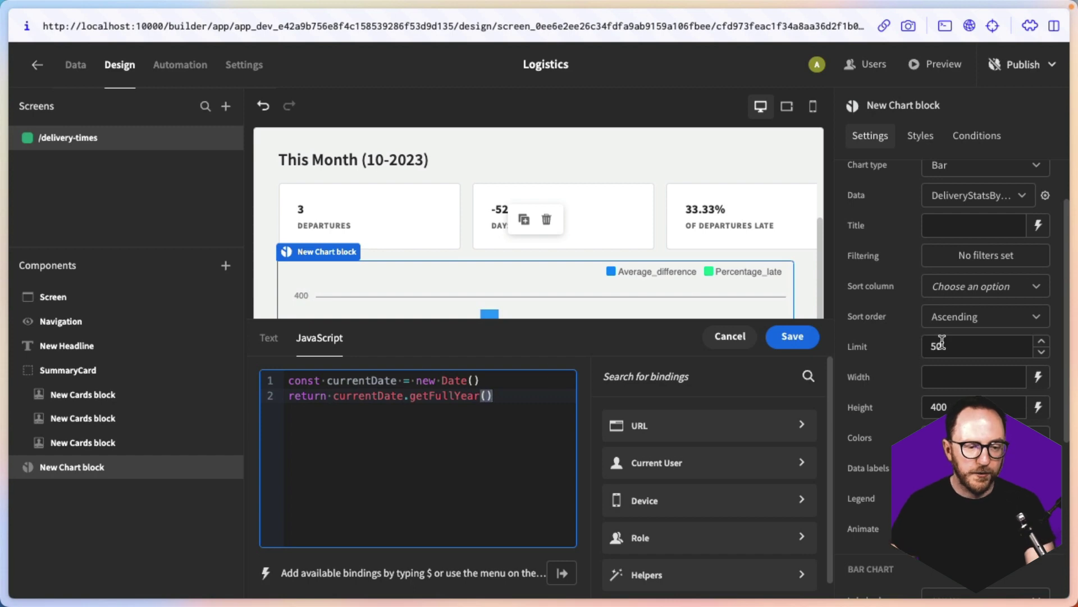
left_click(797, 335)
left_click(806, 335)
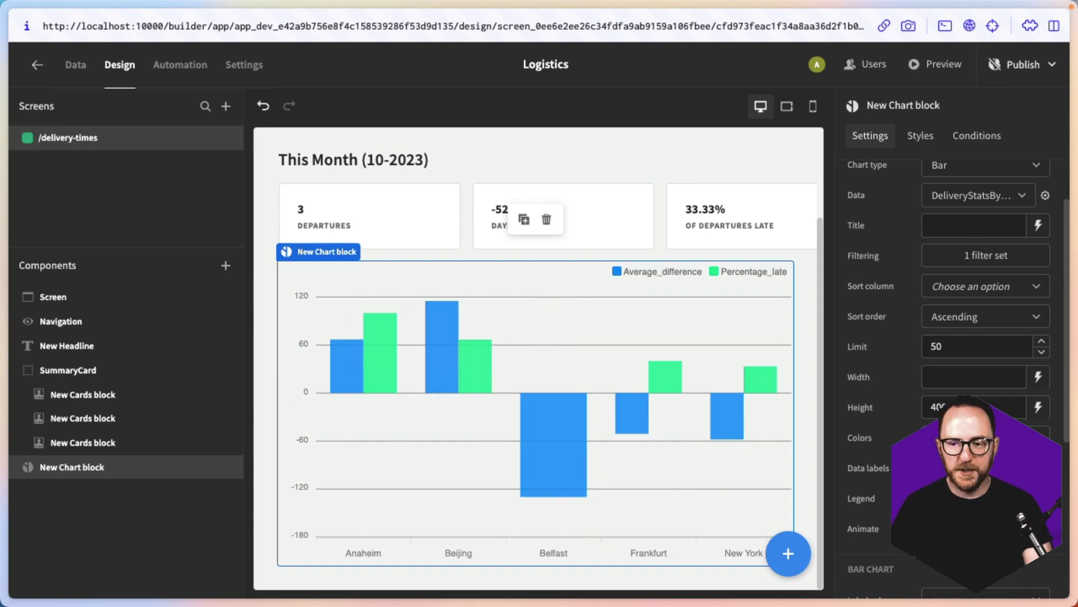
Add a Heading component to the delivery-times screen between the summary cards and the bar chart.
left_click(788, 554)
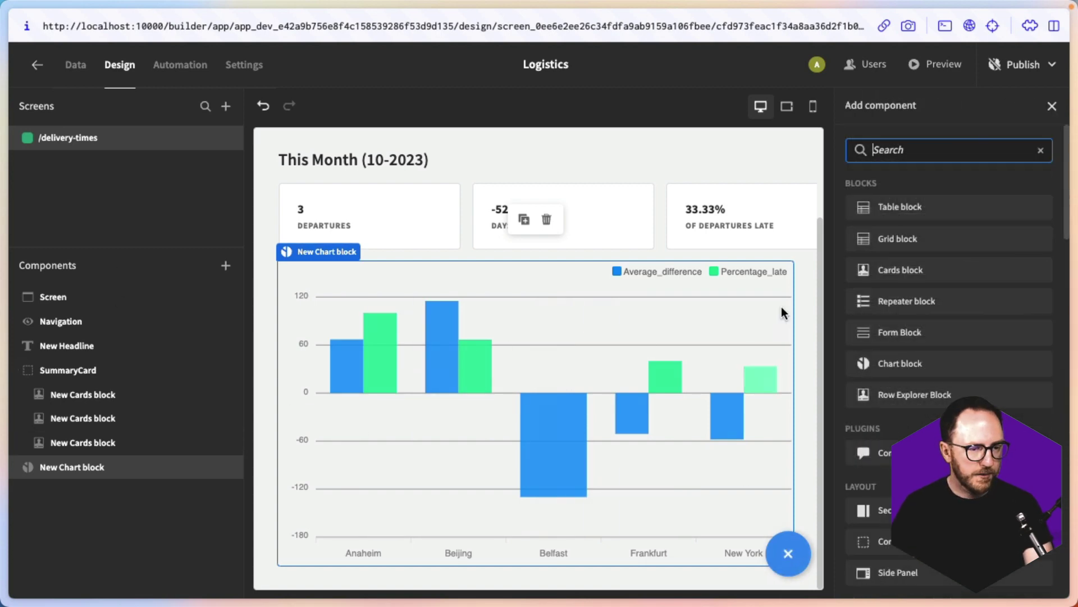
type("he")
key("Return")
Bind the heading's text to JavaScript that sets currentDate to new Date() and returns `This Year (${currentDate.getFullYear()})`.
left_click(1049, 240)
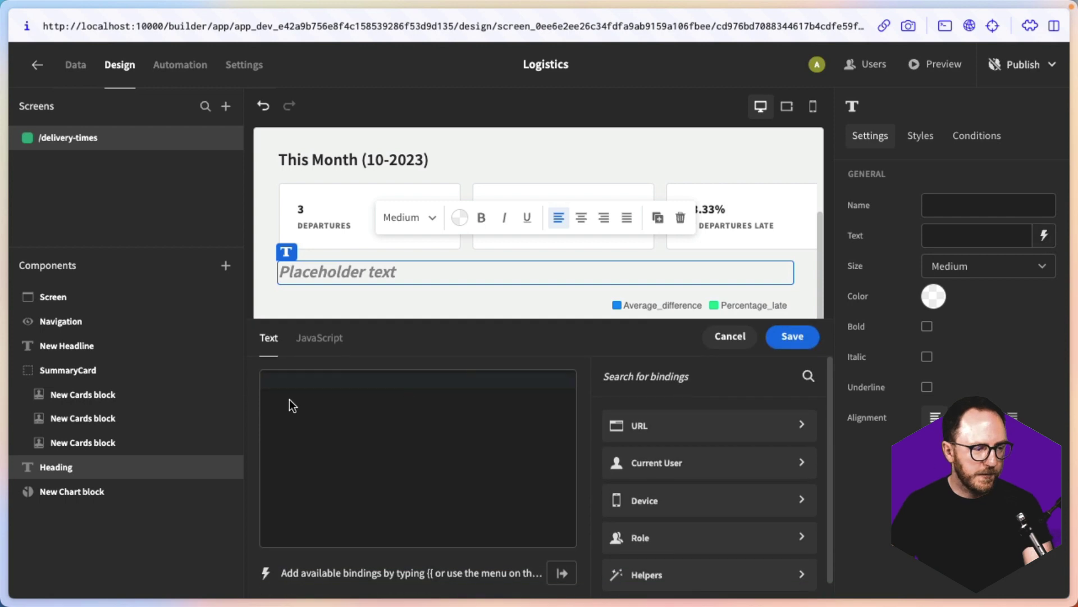
left_click(318, 338)
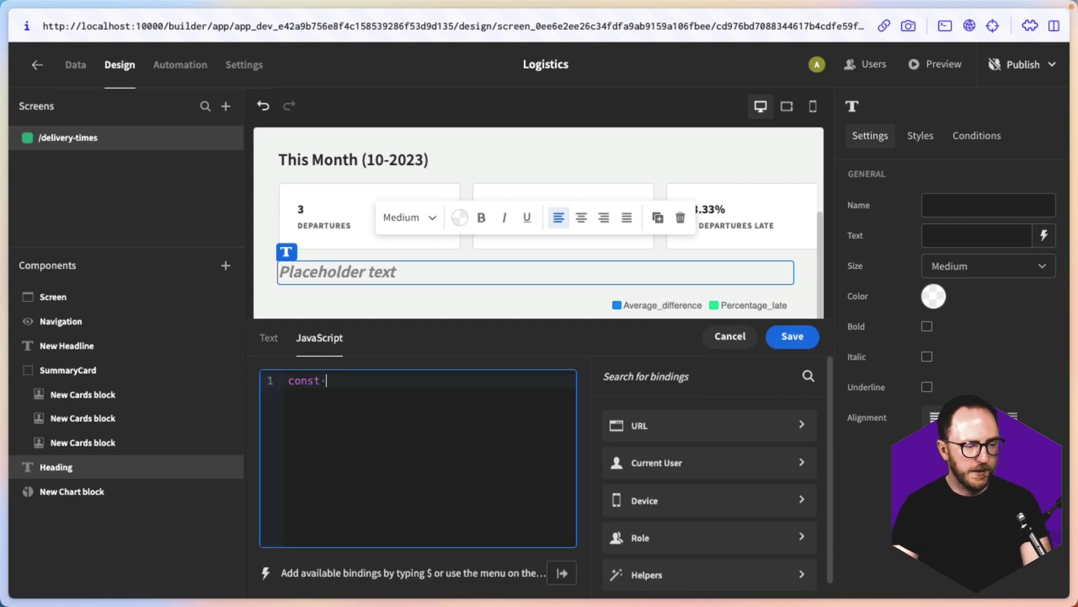
type("const no")
key("BackSpace")
key("BackSpace")
type("currentDate = new Date()")
key("Return")
key("Return")
type("retu")
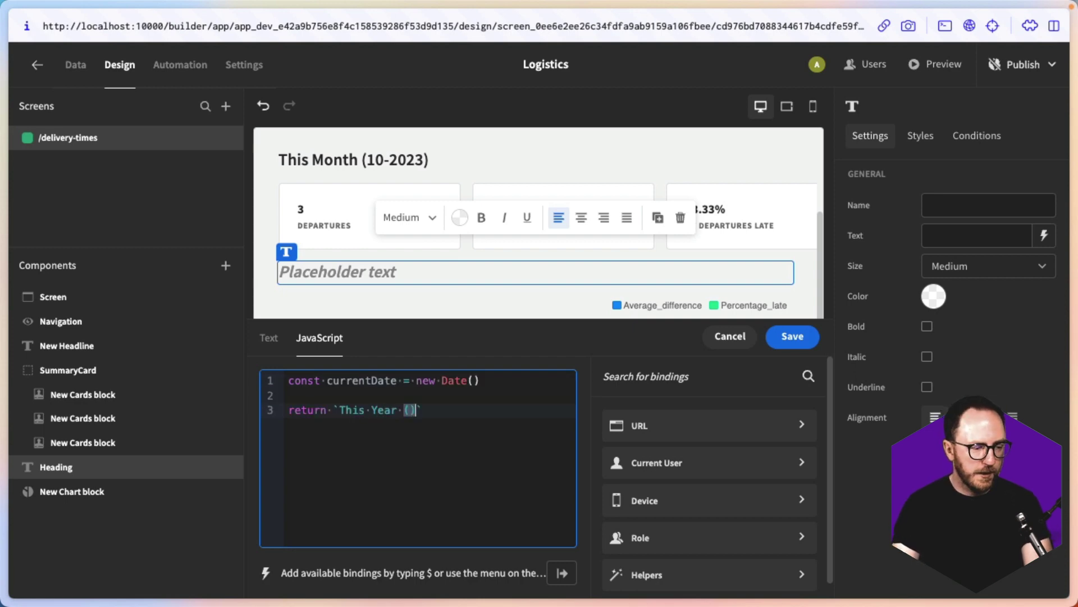
type("rn `This Year ($(\"")
key("BackSpace")
key("BackSpace")
type("{")
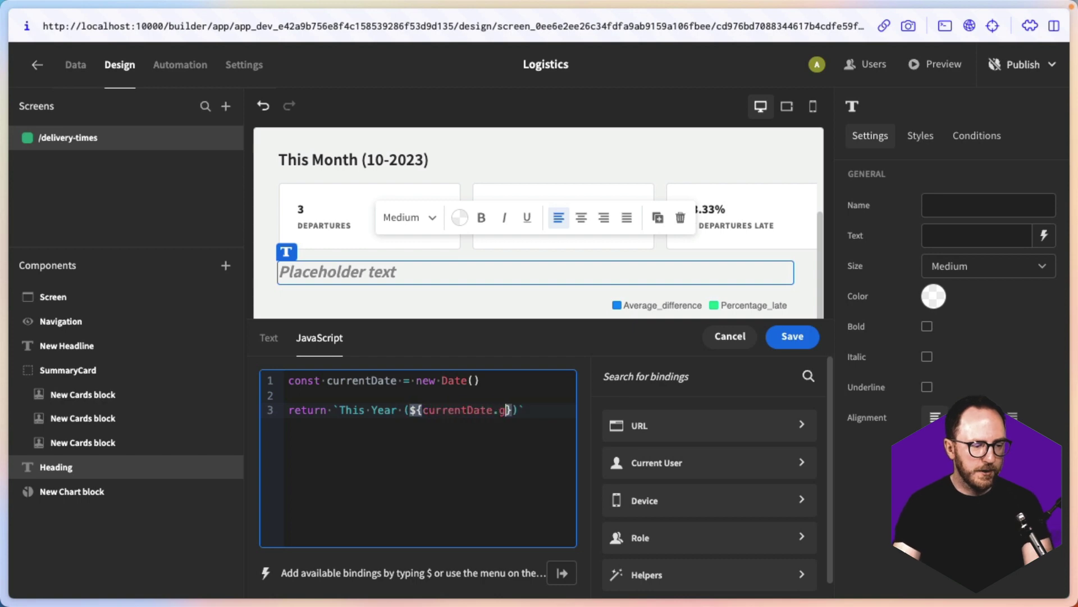
type("currentDate.getFullYear(")
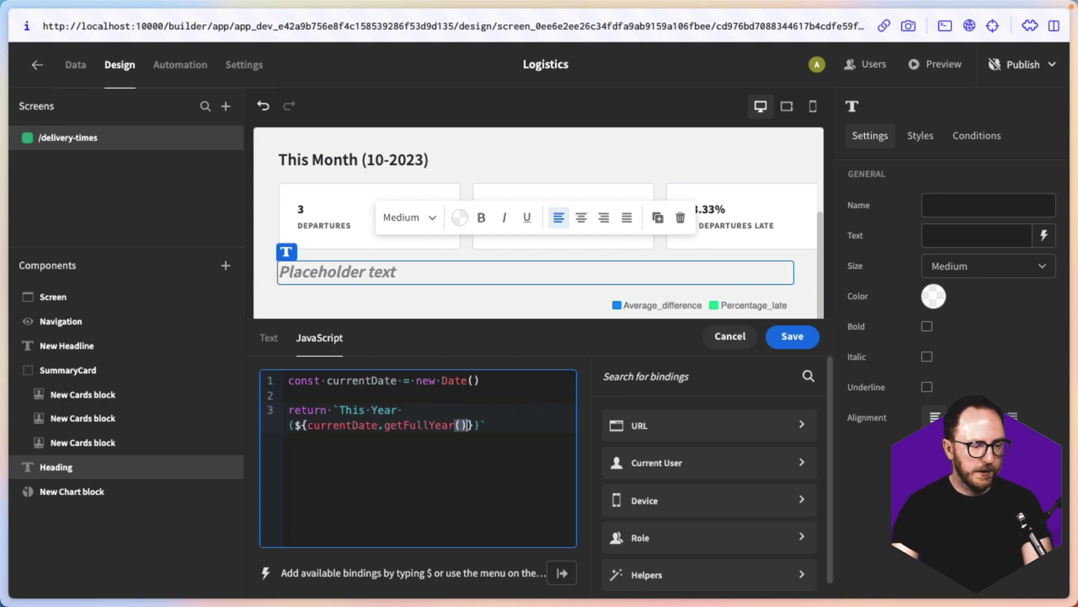
left_click(792, 336)
Add a Chart block of type Line below the bar chart, using the DeliverySummaryCard query as its data.
left_click(609, 453)
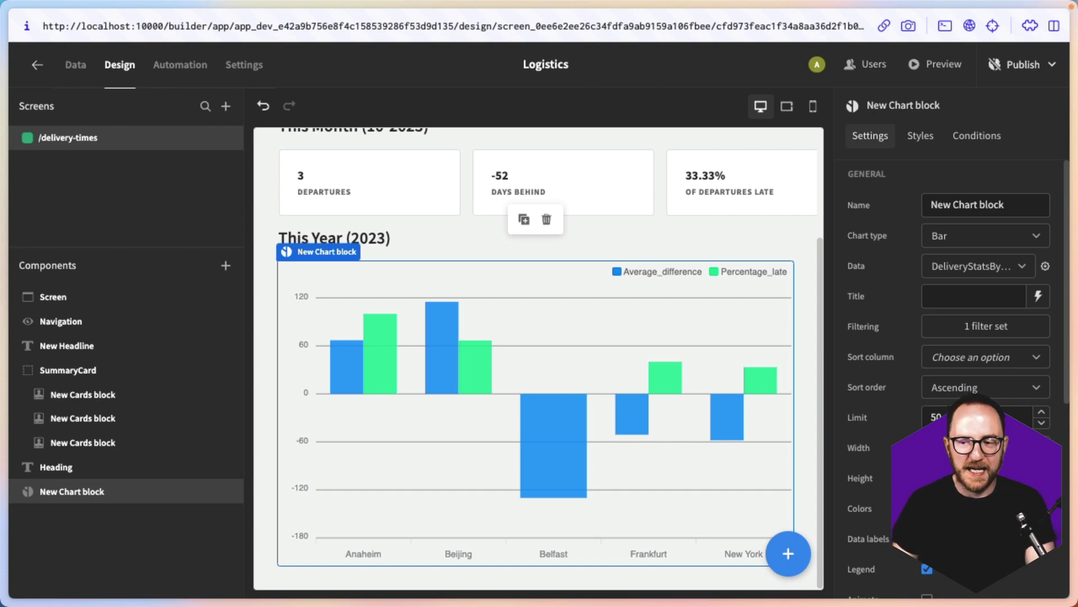
left_click(789, 553)
left_click(949, 363)
left_click(977, 236)
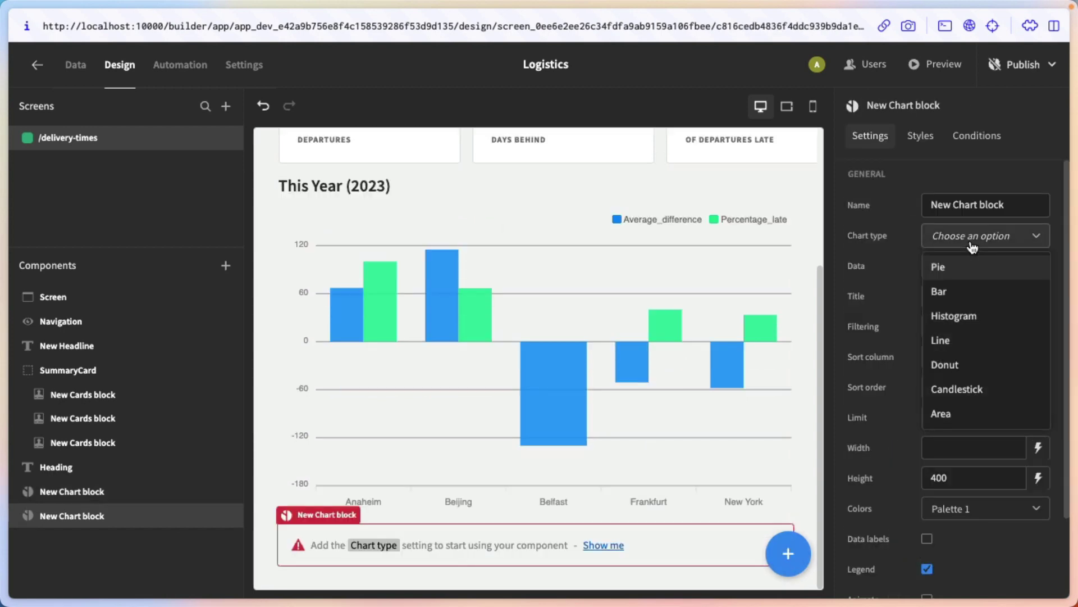
left_click(941, 340)
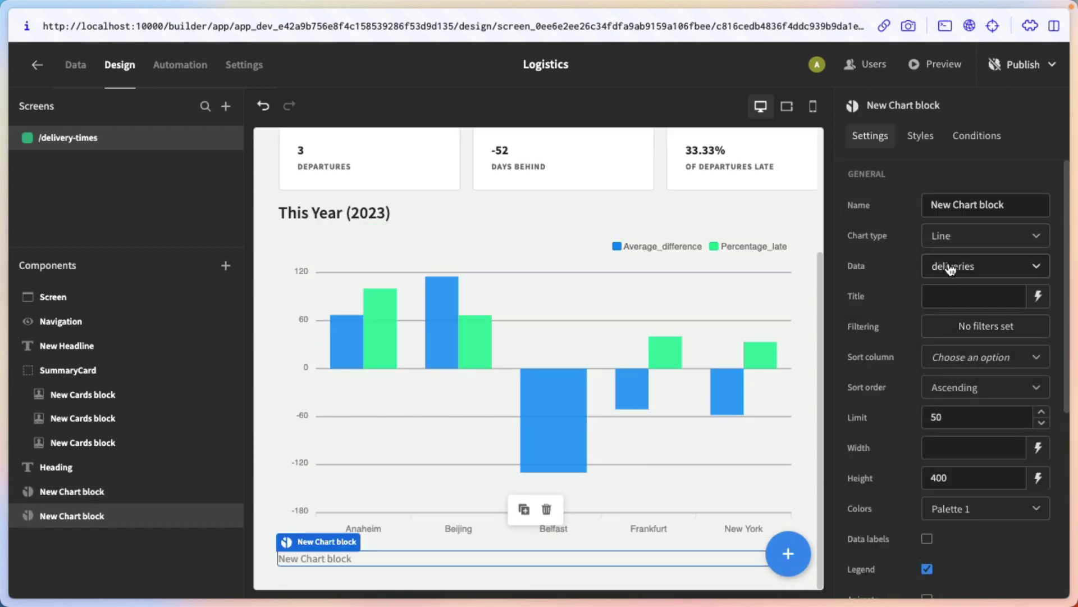
left_click(944, 266)
left_click(912, 427)
Set the line chart's label column to month and its data columns to average_difference and percentage_late.
scroll(946, 488, "down", 3)
scroll(946, 488, "down", 1)
scroll(968, 513, "up", 3)
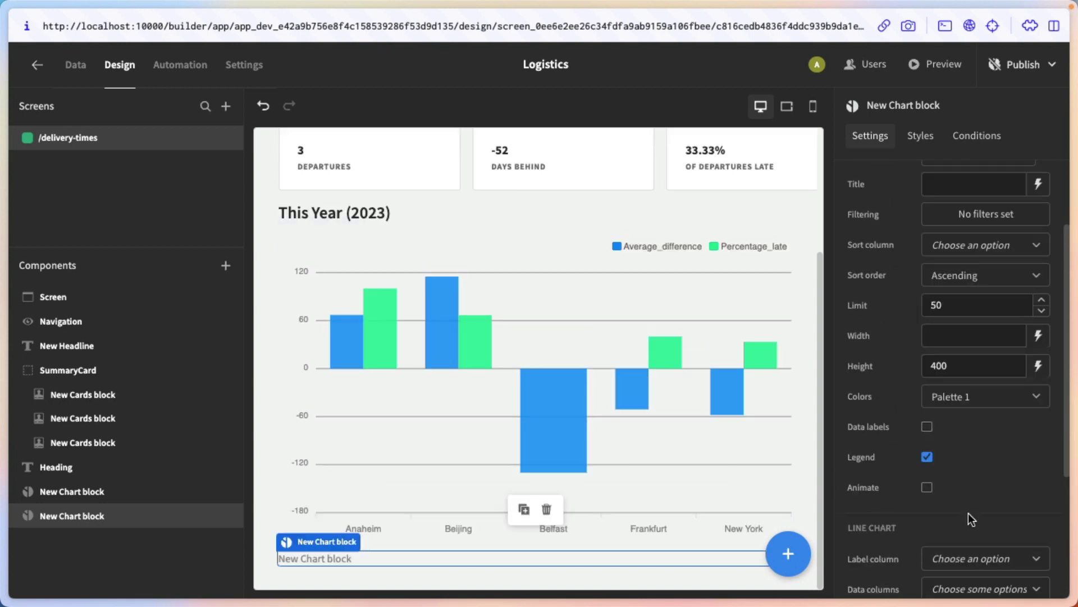
scroll(972, 531, "down", 1)
left_click(971, 536)
left_click(888, 407)
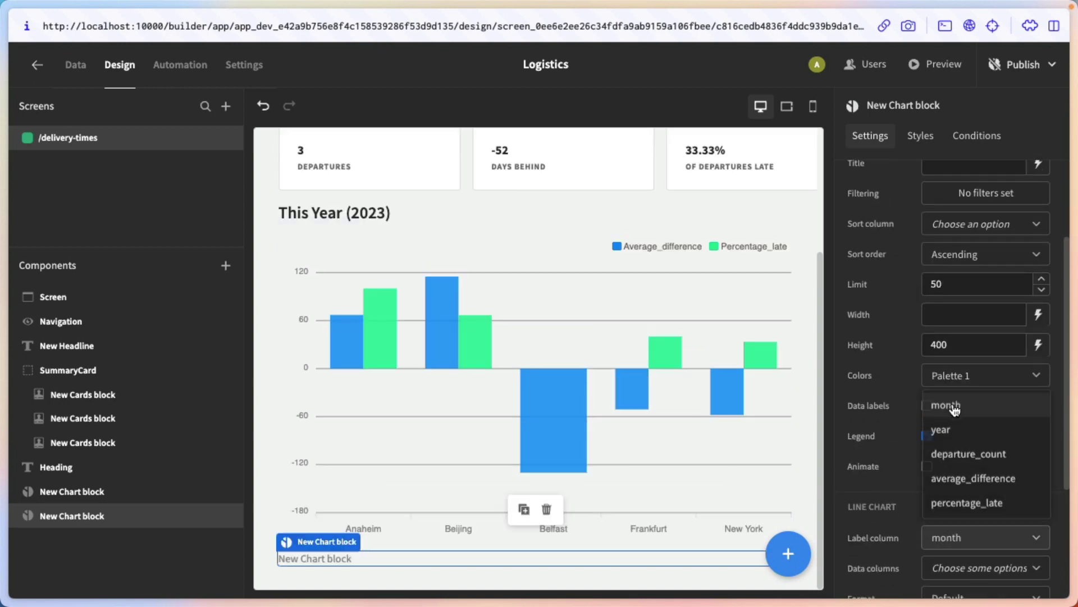
scroll(907, 489, "down", 2)
scroll(907, 488, "down", 2)
left_click(954, 383)
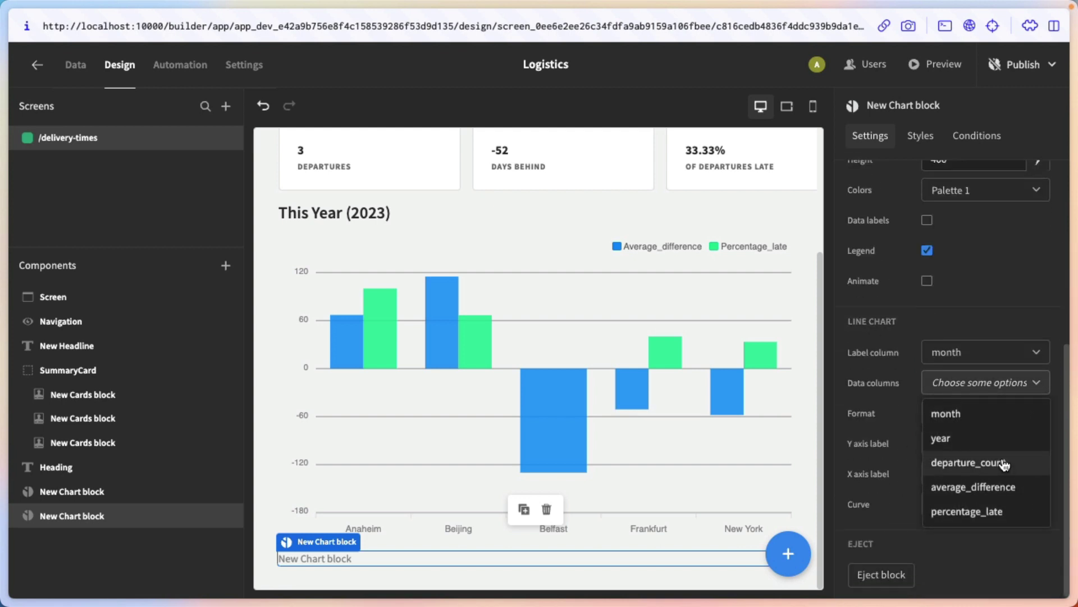
left_click(977, 487)
left_click(960, 391)
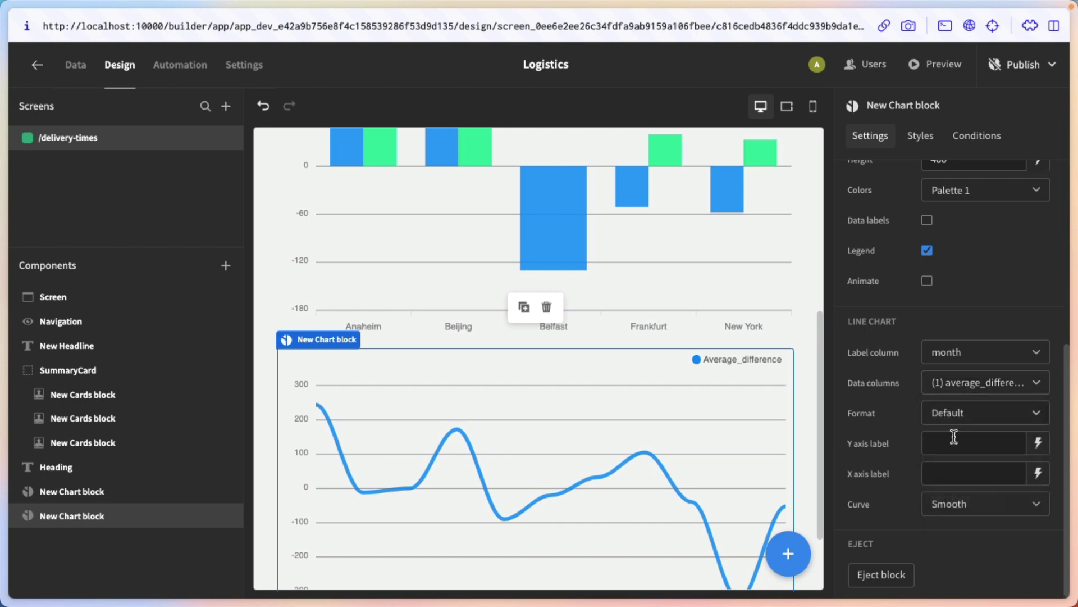
left_click(954, 387)
left_click(954, 512)
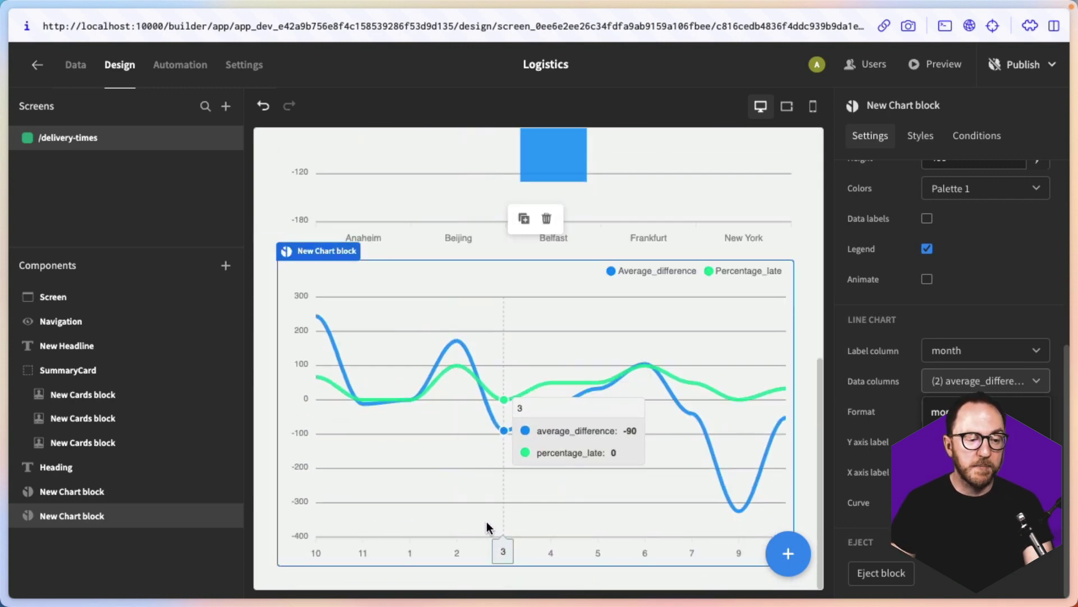
Duplicate the delivery-times screen with the URL /costs.
scroll(486, 521, "down", 5)
scroll(497, 517, "up", 1)
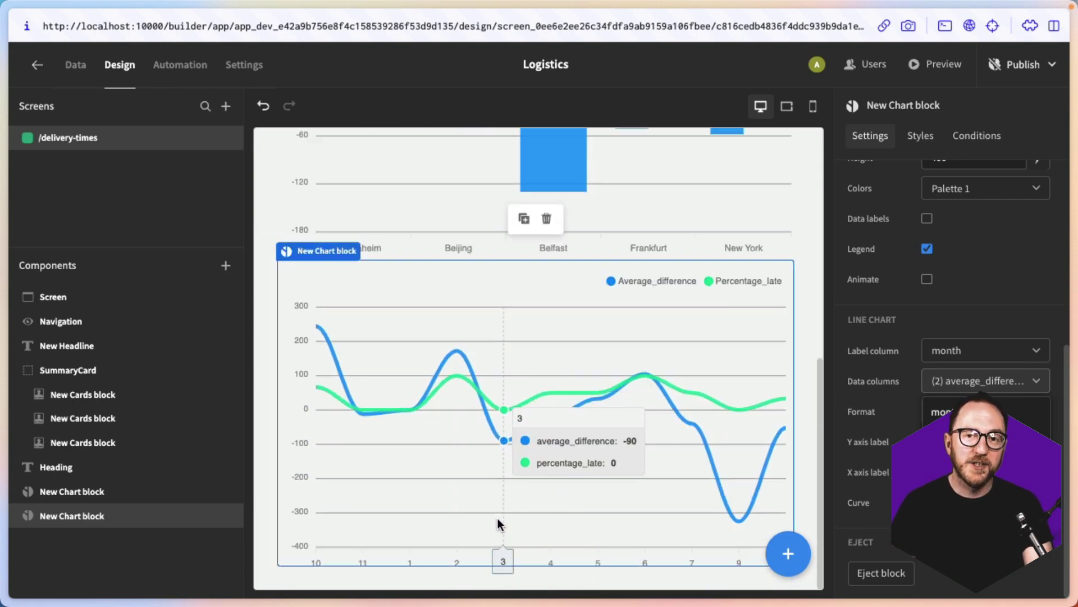
scroll(498, 520, "up", 2)
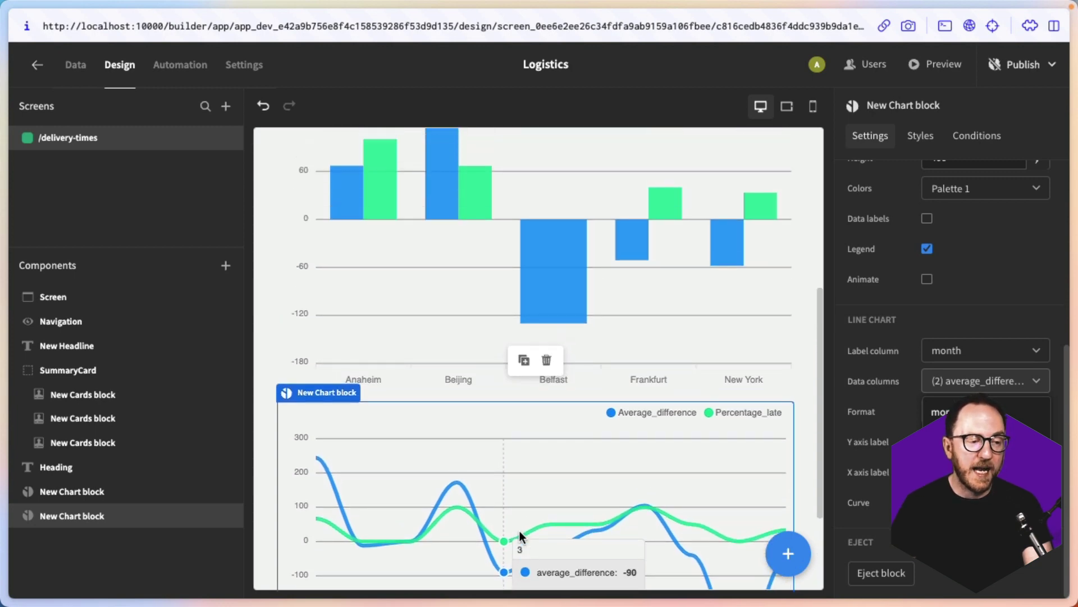
scroll(524, 539, "up", 5)
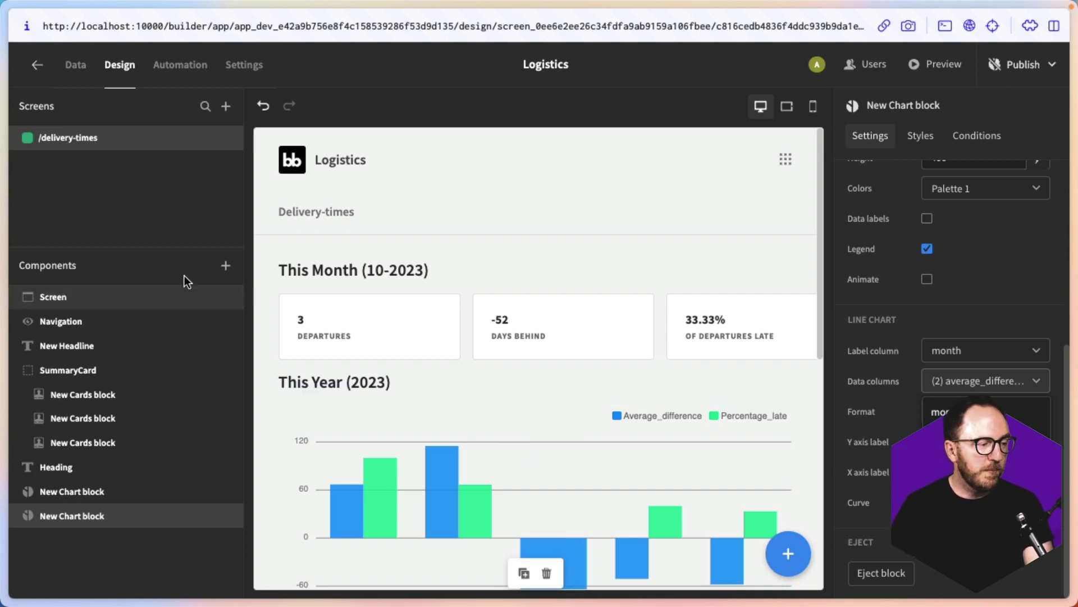
left_click(79, 297)
left_click(102, 161)
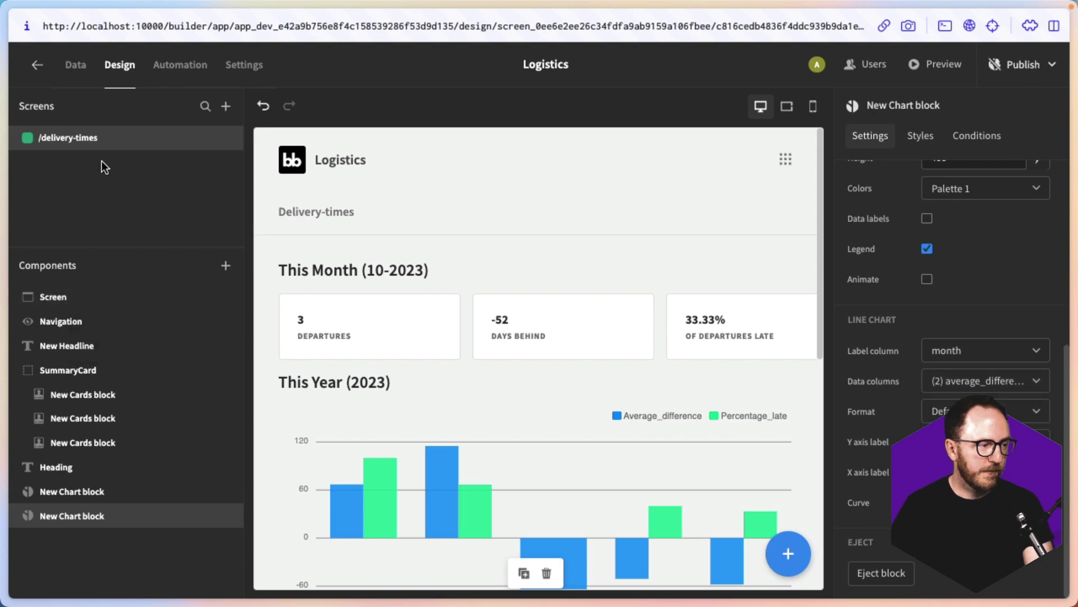
left_click(230, 140)
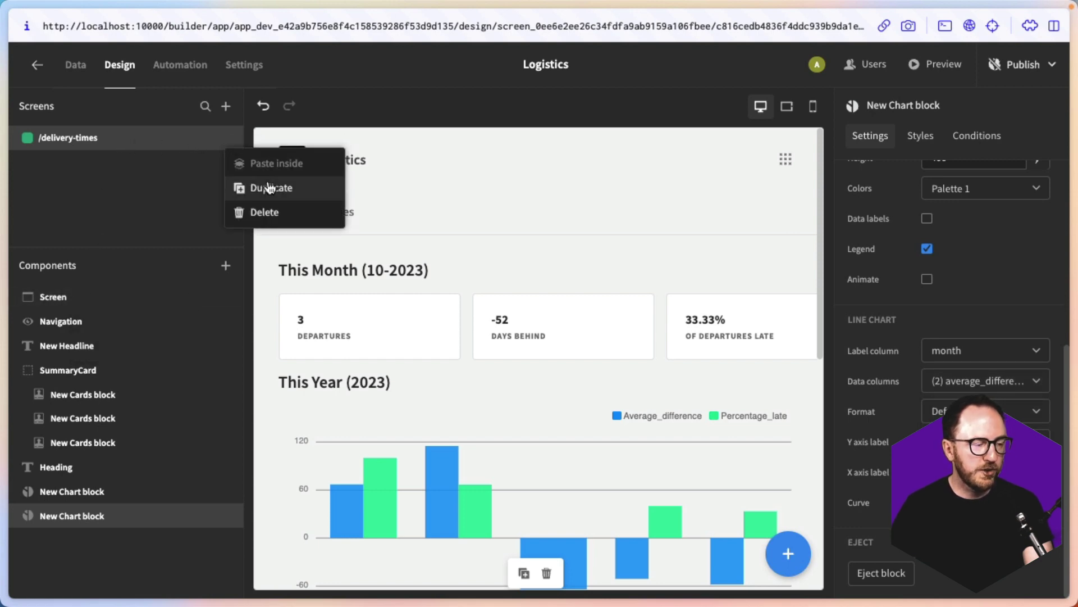
left_click(241, 186)
left_click_drag(477, 312, 389, 303)
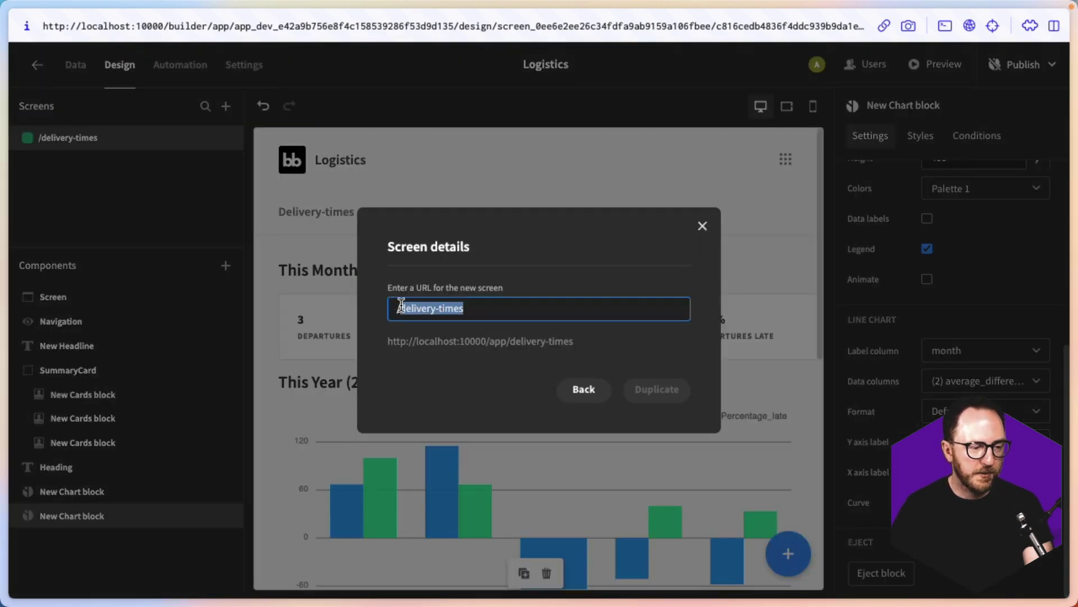
type("costs")
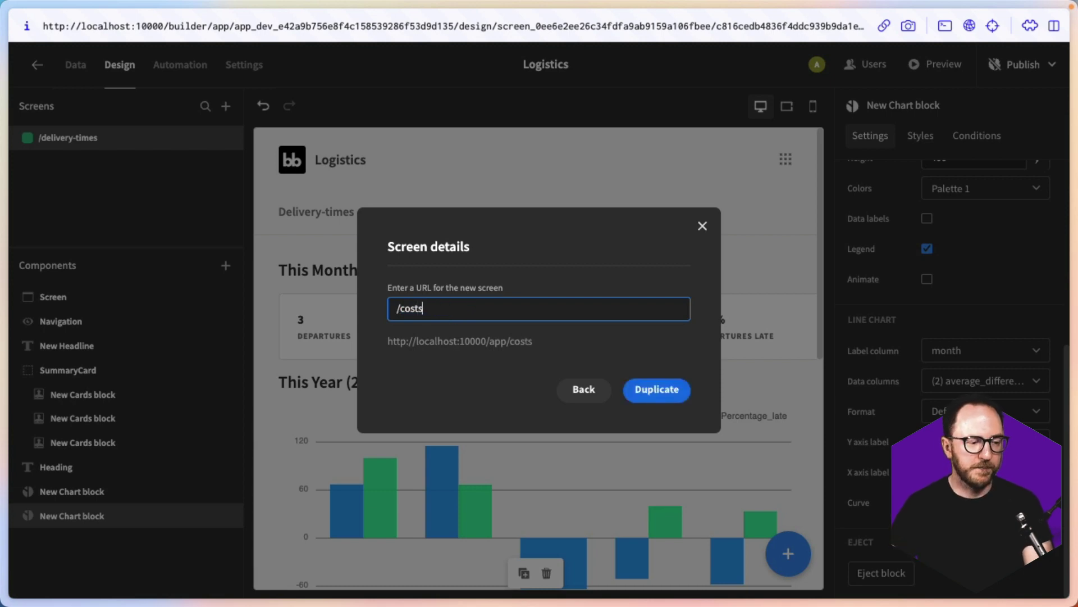
key("Return")
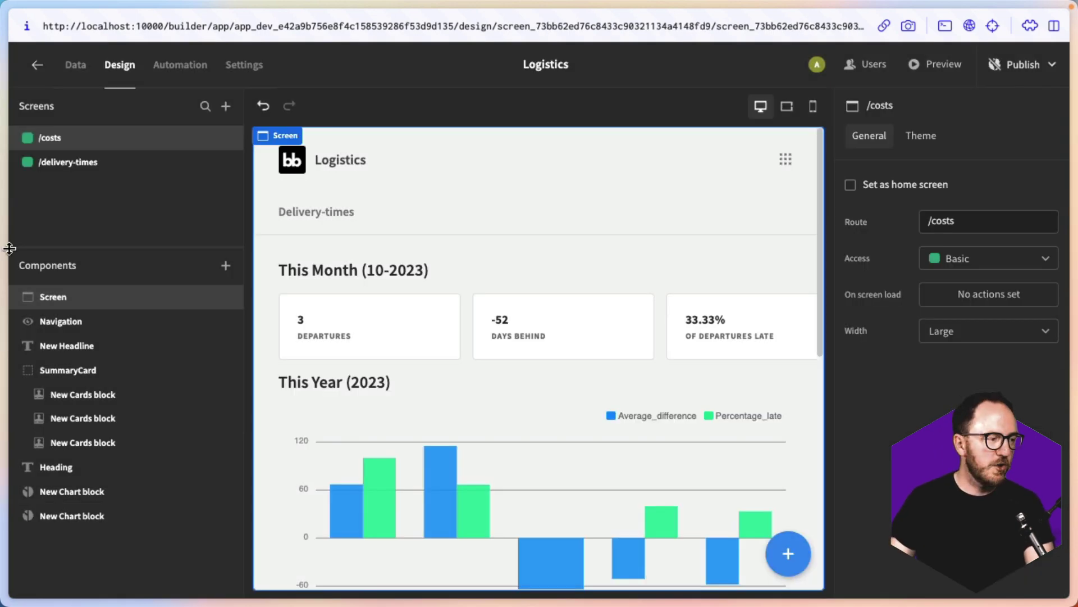
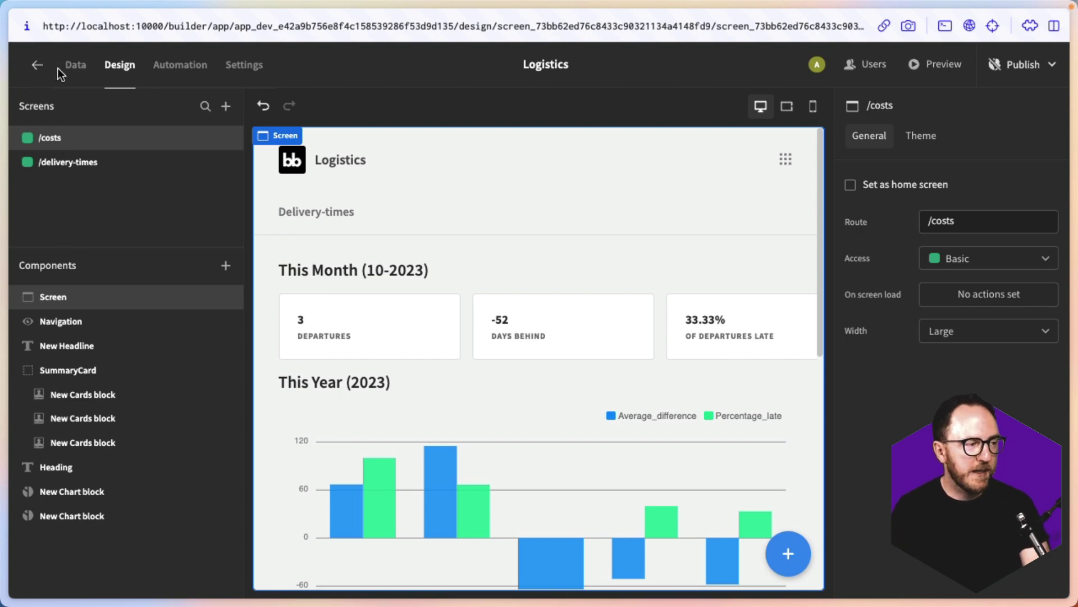
Create a new query on the PostgreSQL data source and name it OverSpendByMonth.
left_click(77, 73)
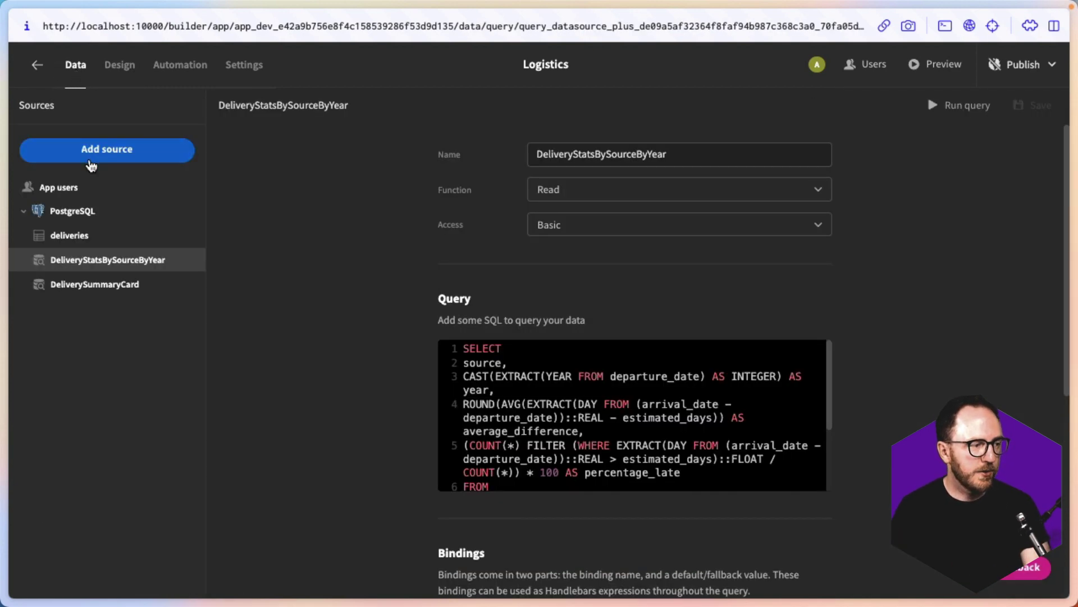
left_click(64, 211)
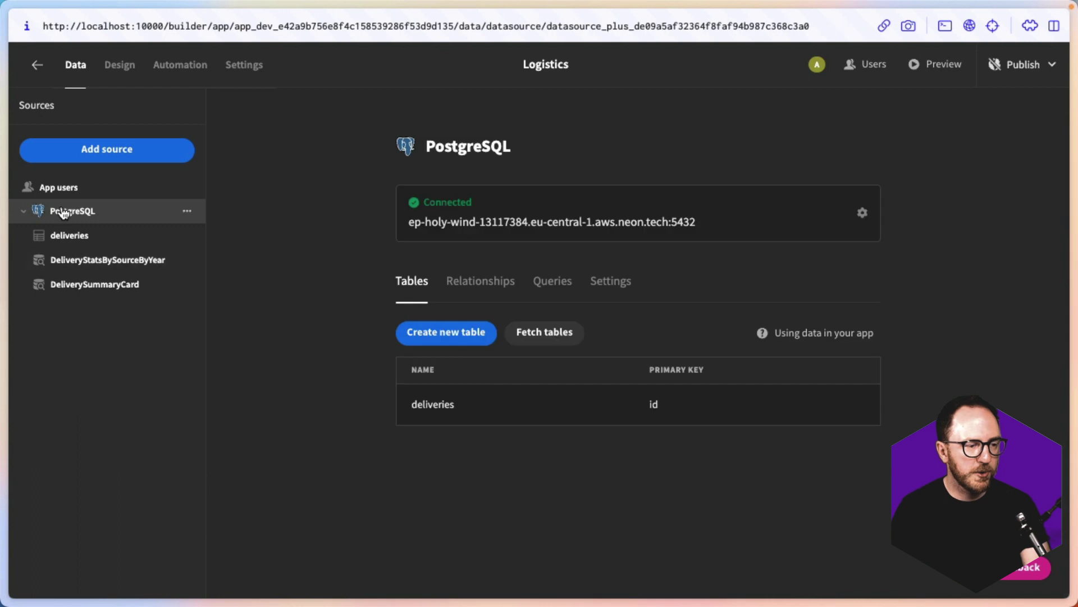
left_click(552, 289)
left_click(442, 344)
double_click(625, 151)
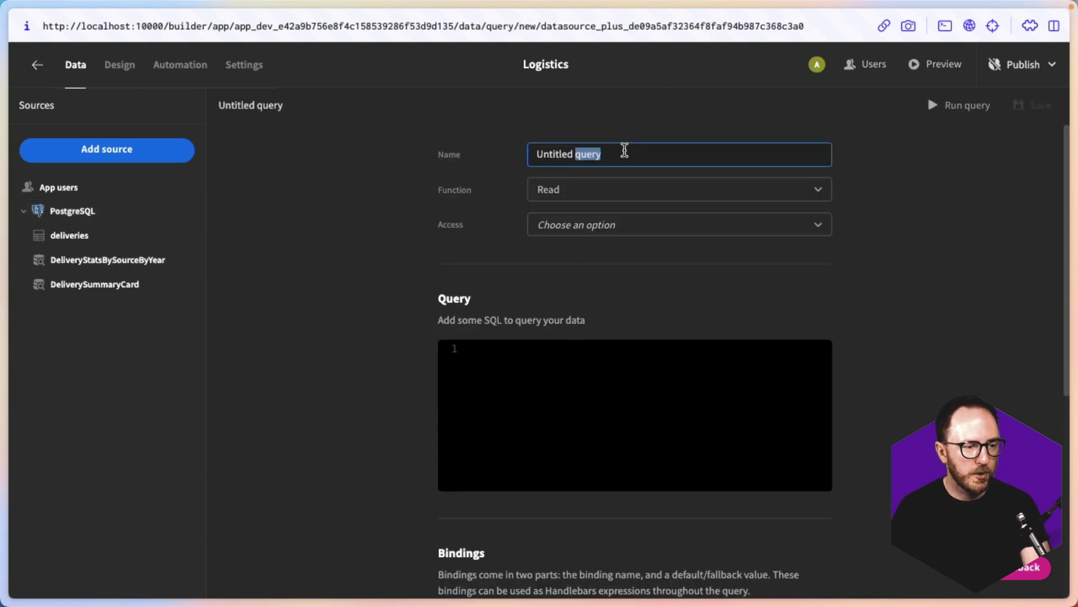
type("OverSpendByMonth")
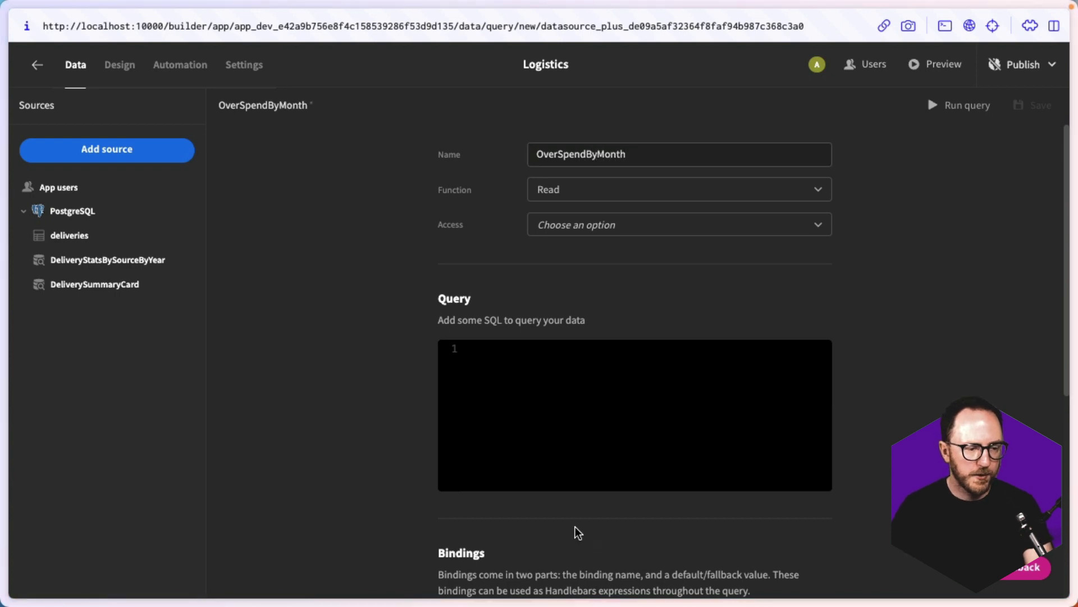
Fill the OverSpendByMonth query with SQL that totals spend, spend difference, percentage overspent and percentage of budget used from deliveries by month and year.
left_click(612, 394)
key("ctrl+v")
scroll(608, 426, "up", 3)
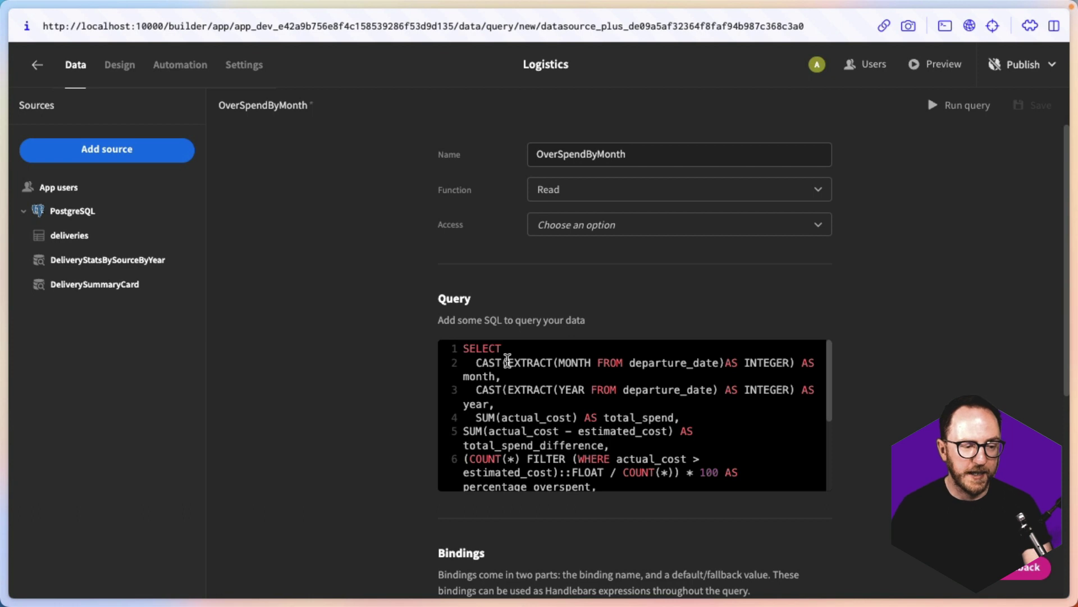
Examine the SQL's total_spend, total_spend_difference and percentage columns, and its grouping by departure month and year.
scroll(502, 389, "down", 1)
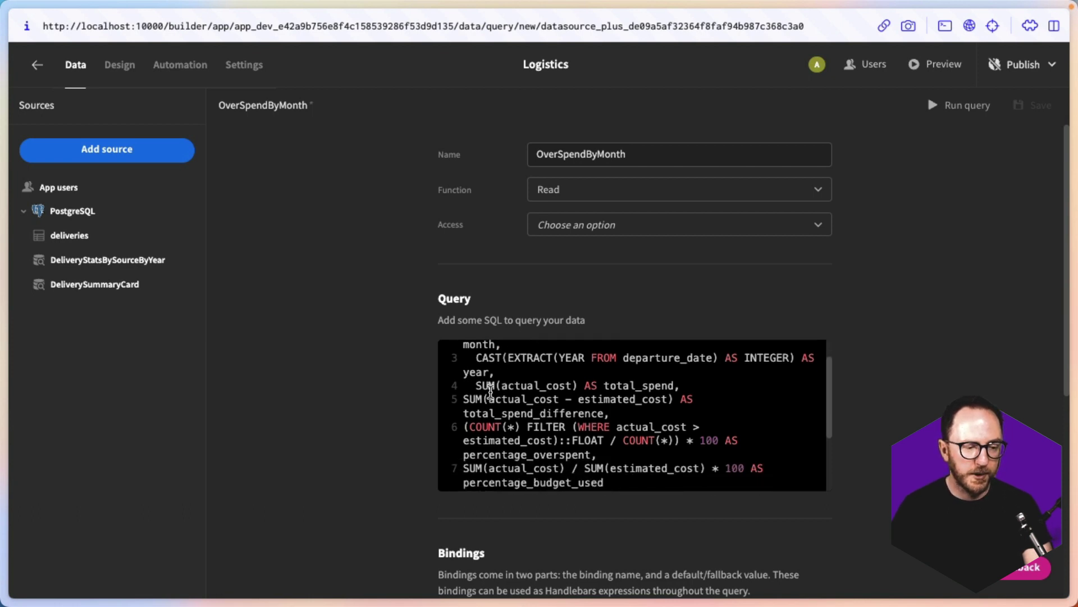
left_click_drag(476, 387, 695, 385)
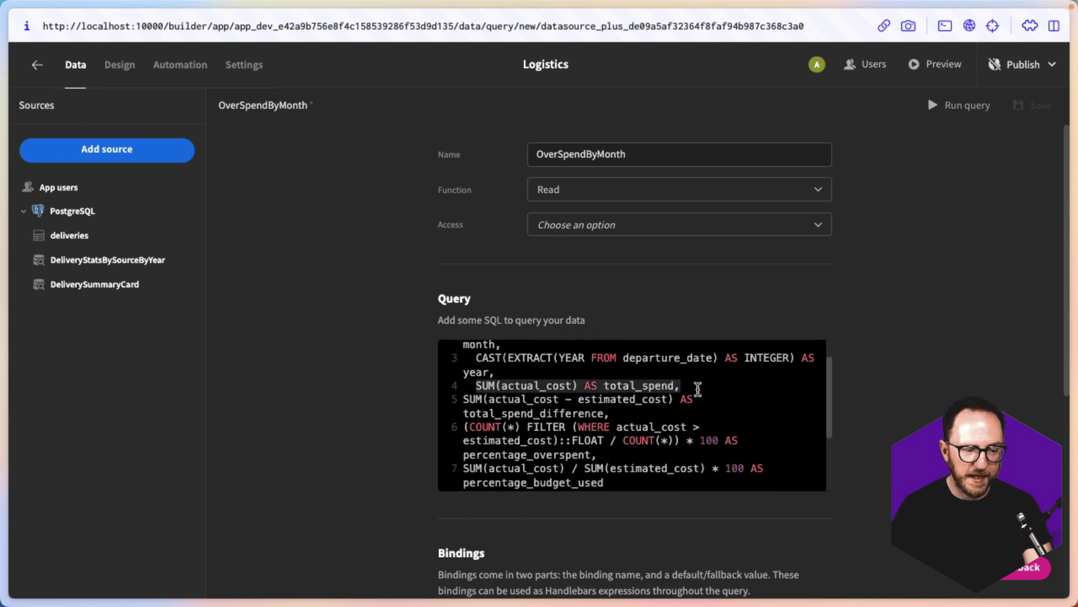
scroll(698, 389, "down", 1)
left_click_drag(617, 400, 452, 389)
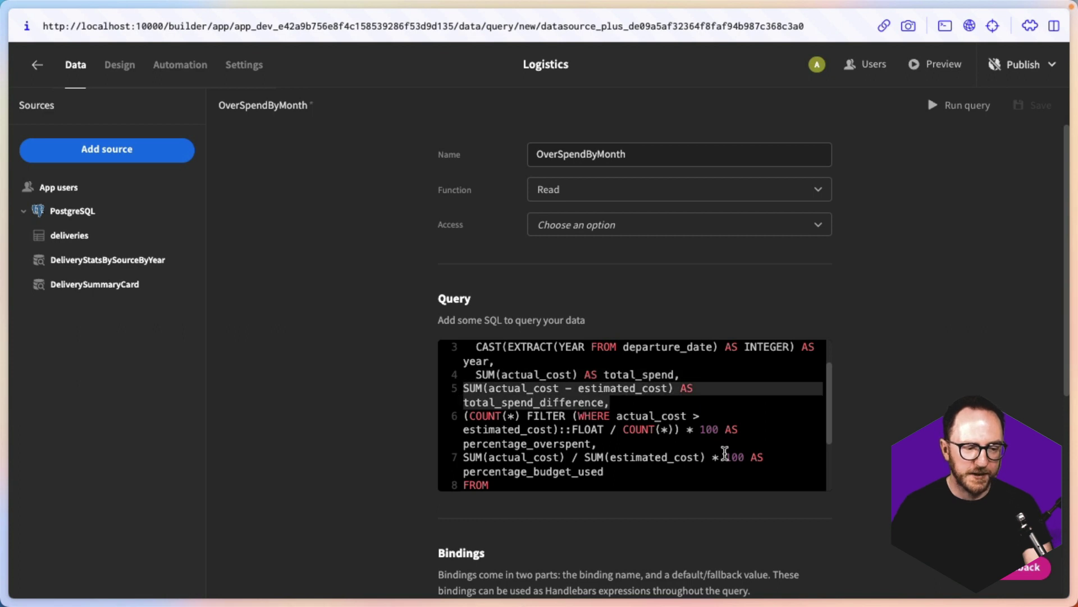
scroll(724, 453, "down", 2)
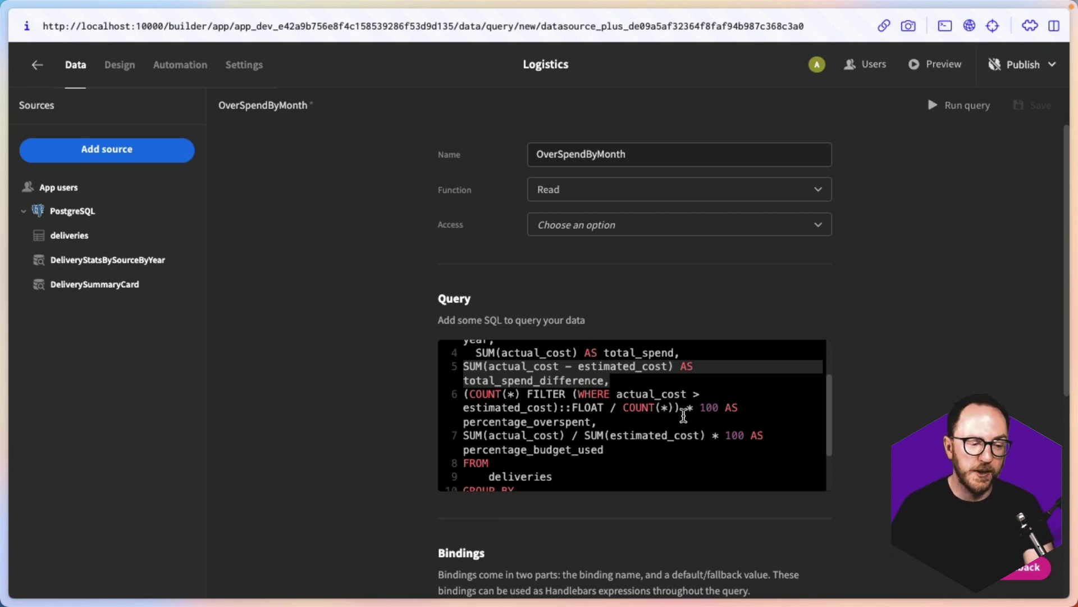
scroll(616, 418, "down", 1)
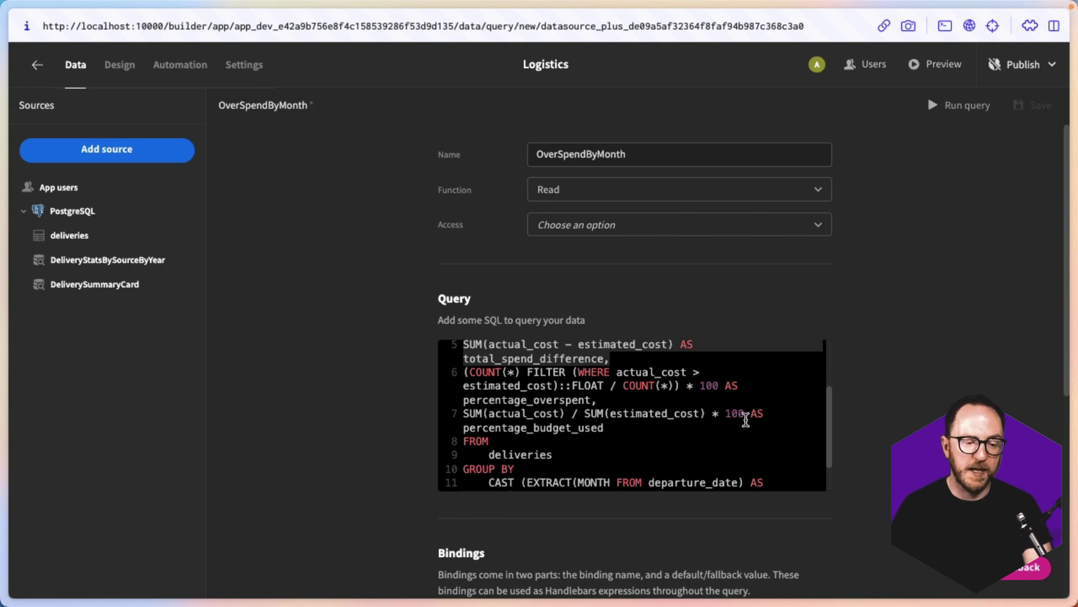
scroll(758, 431, "down", 2)
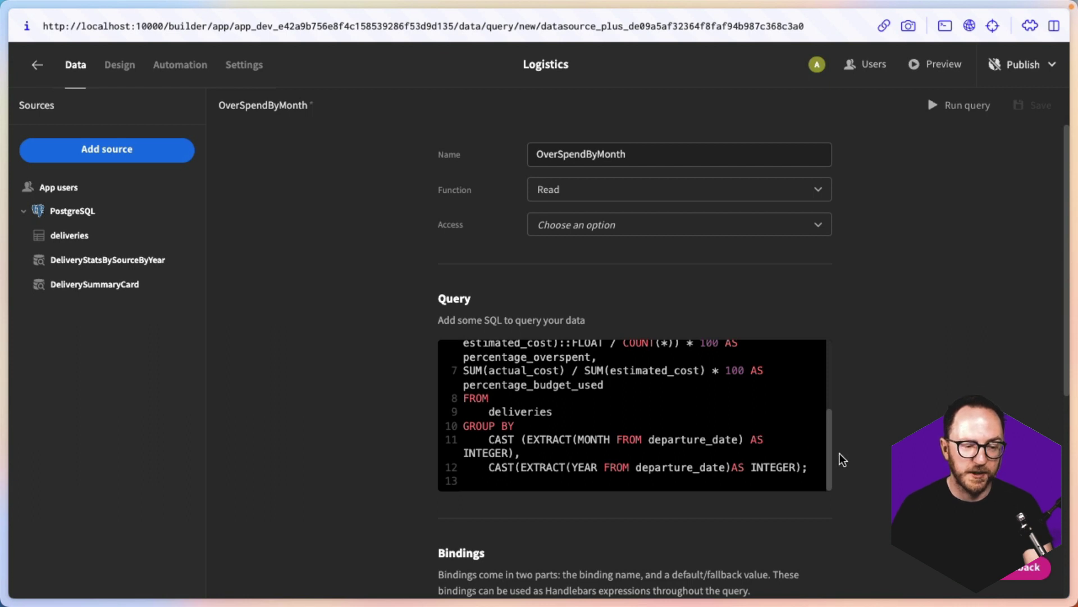
Run the OverSpendByMonth query, check its result schema and preview rows, and save it.
left_click(927, 106)
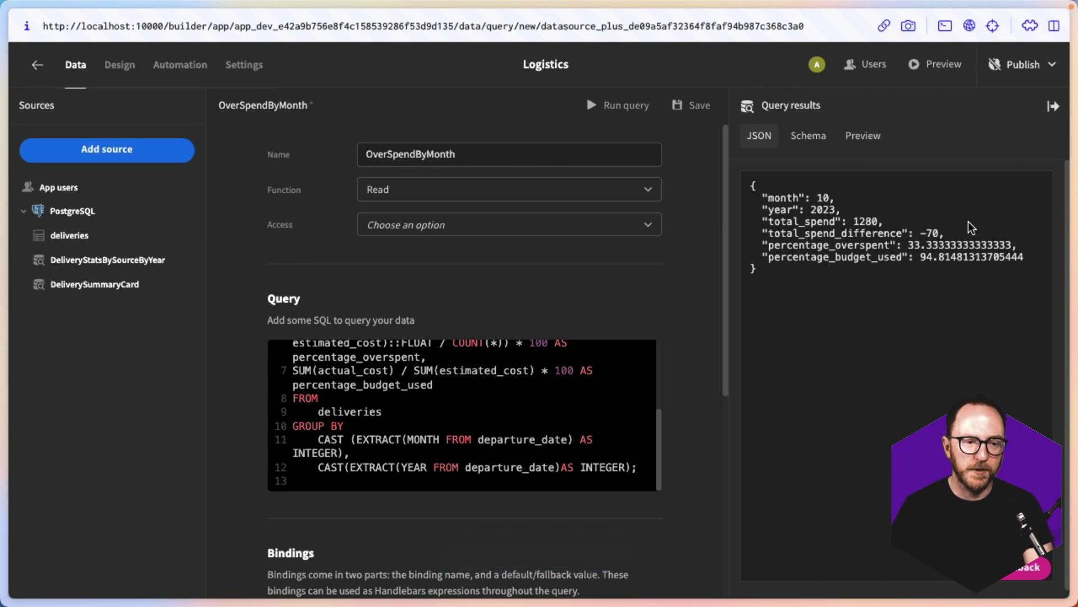
left_click(808, 137)
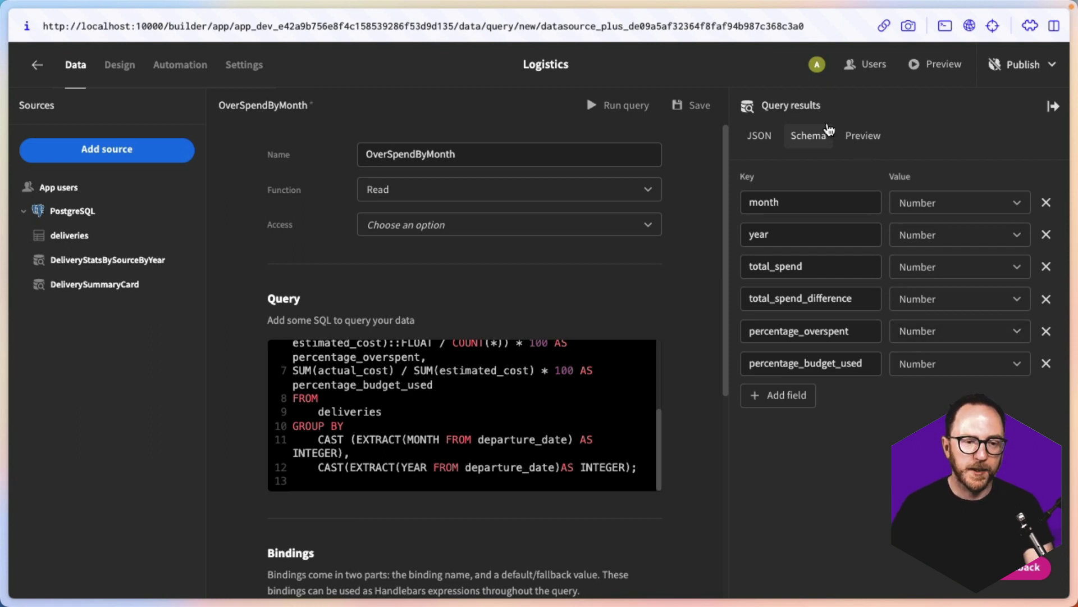
left_click(859, 135)
scroll(898, 393, "down", 1)
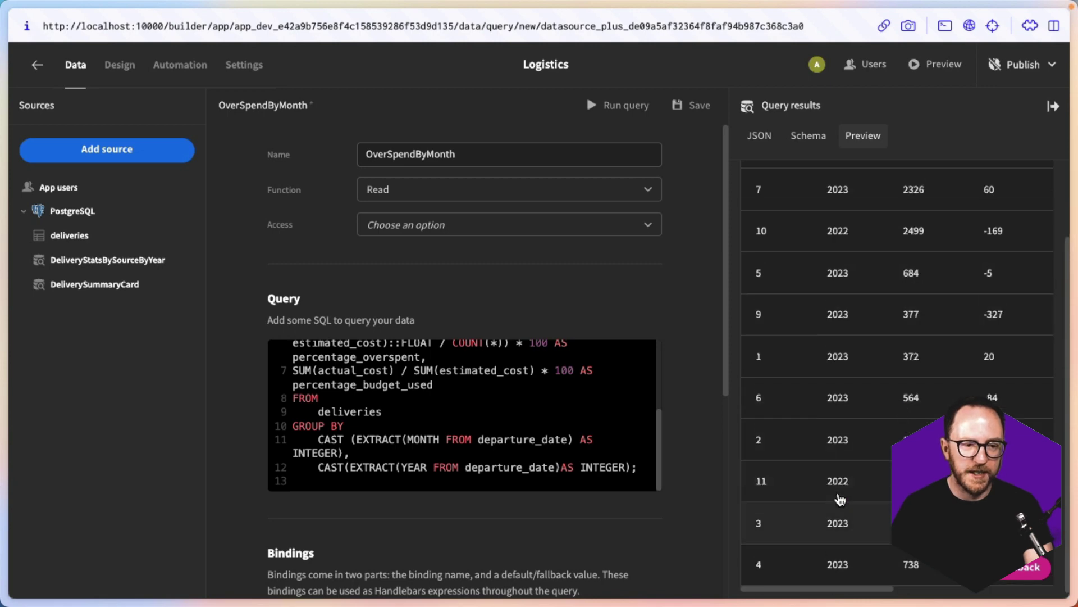
scroll(841, 500, "up", 2)
scroll(840, 498, "down", 1)
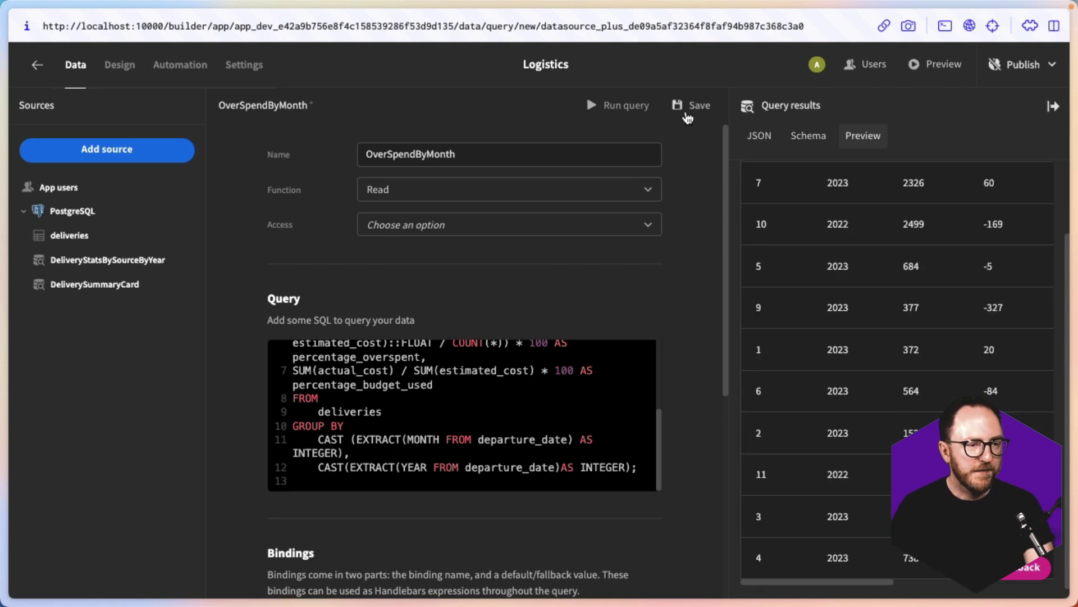
left_click(692, 105)
On the /costs screen, change the Departures card's data to the OverSpendByMonth query.
left_click(108, 81)
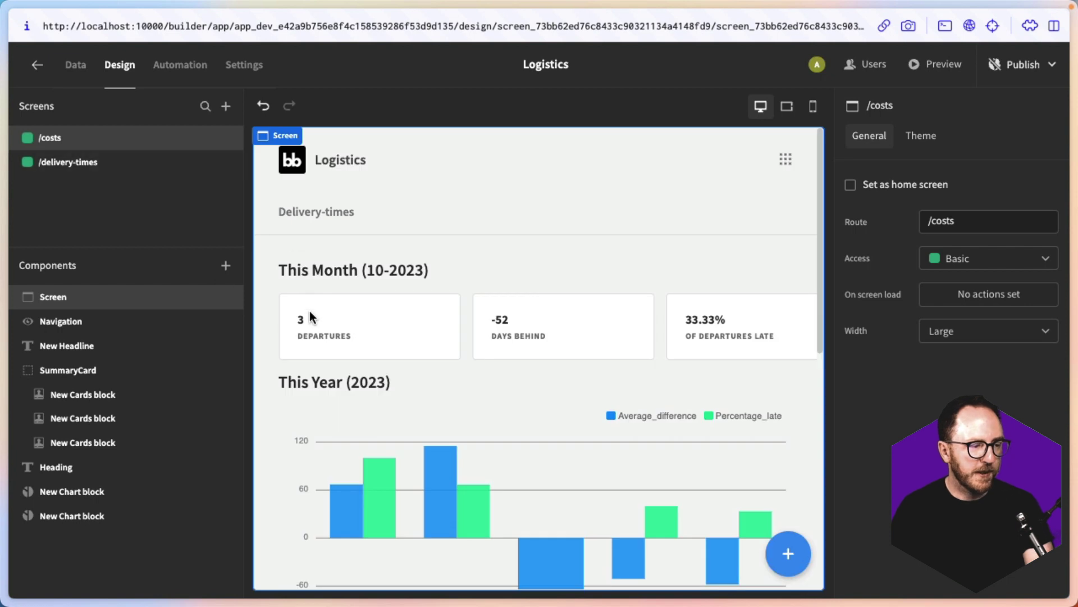
left_click(326, 340)
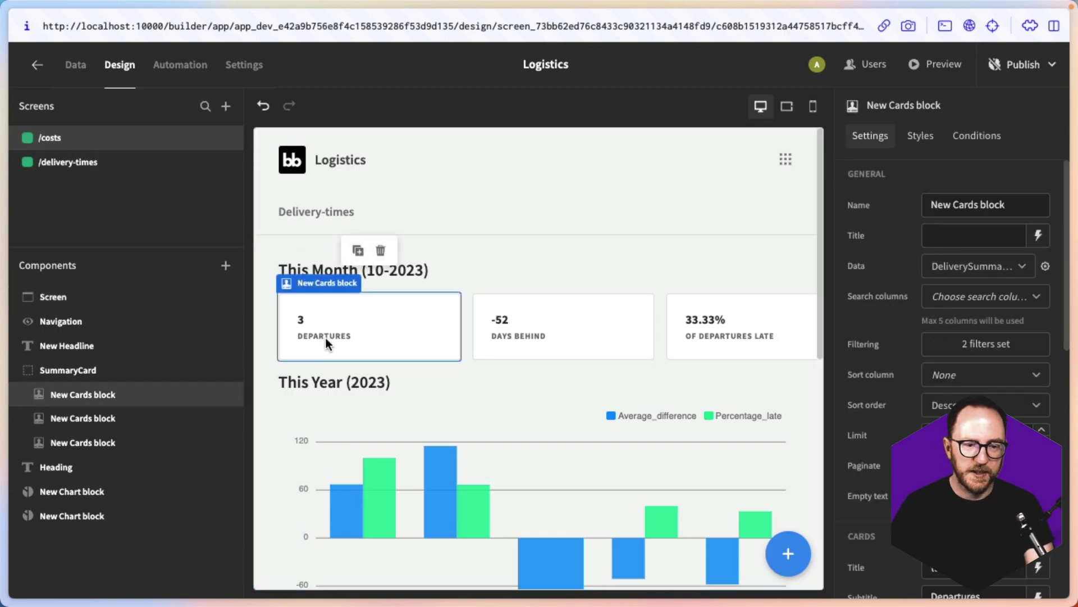
left_click(939, 270)
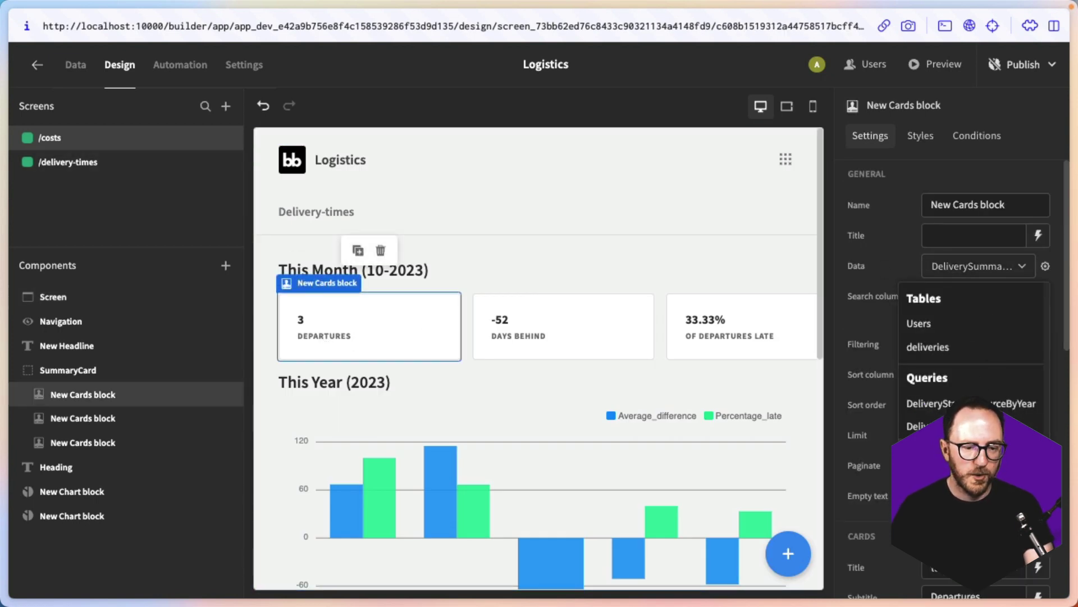
left_click(949, 473)
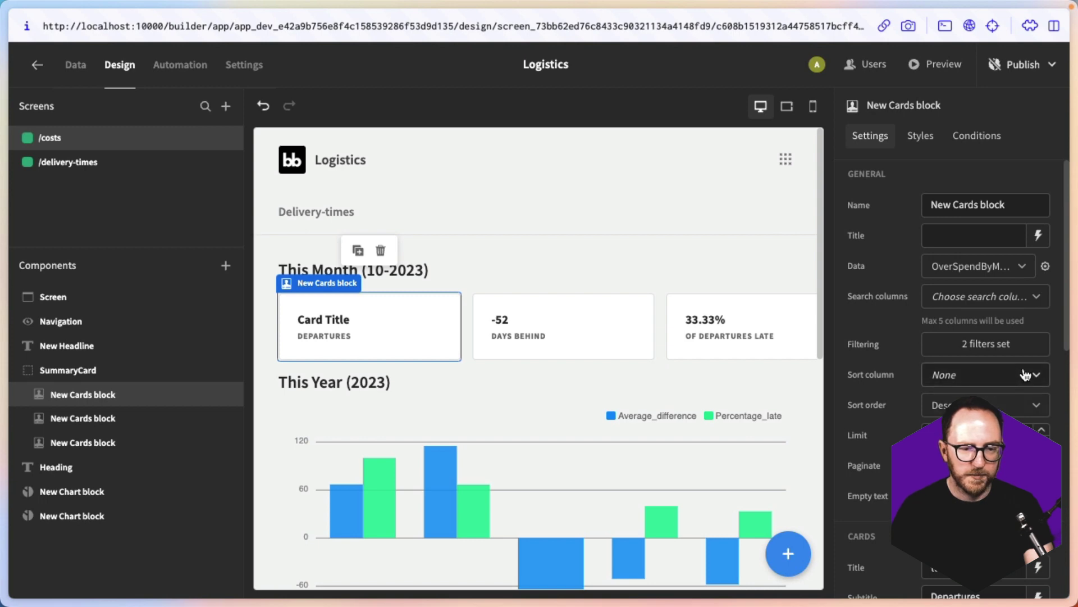
Bind the first card's title to Total_spend with a £ prefix and set its subtitle to Total Spend.
scroll(1016, 359, "down", 6)
left_click(1031, 239)
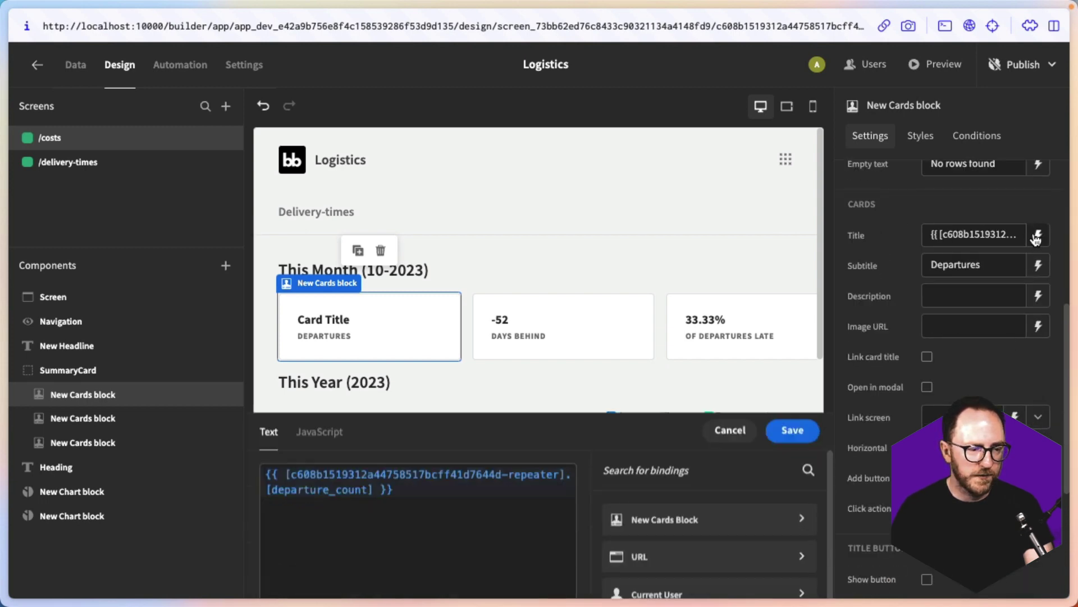
left_click(651, 426)
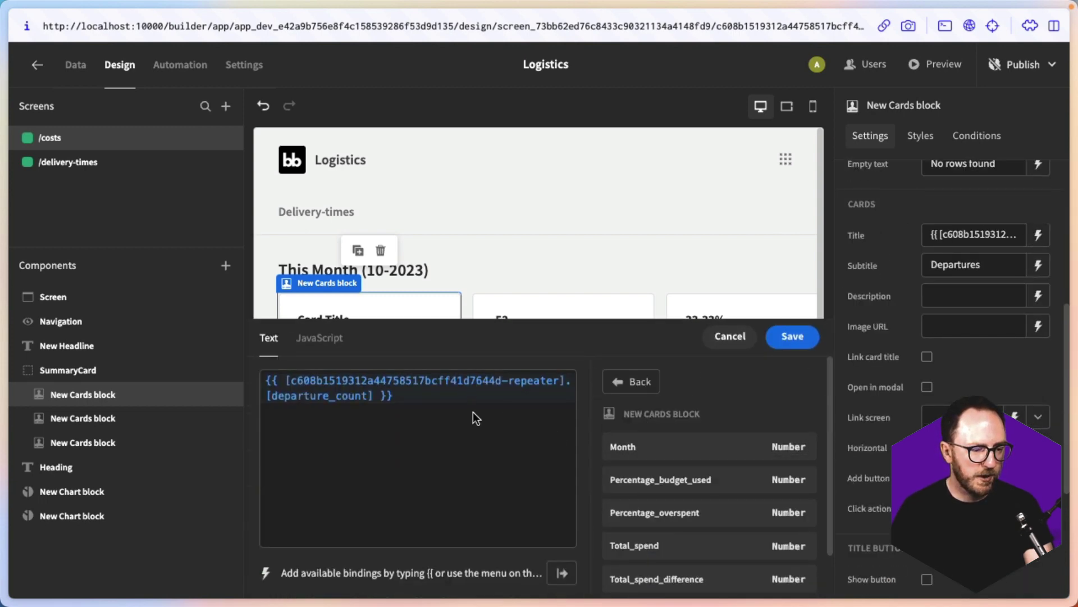
double_click(953, 265)
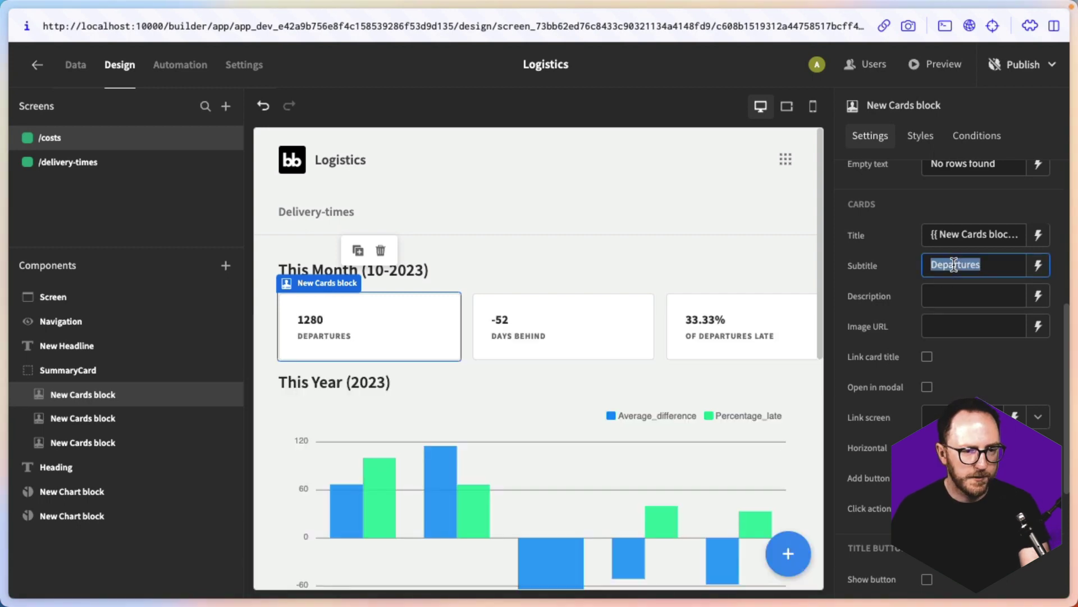
type("Total Spend")
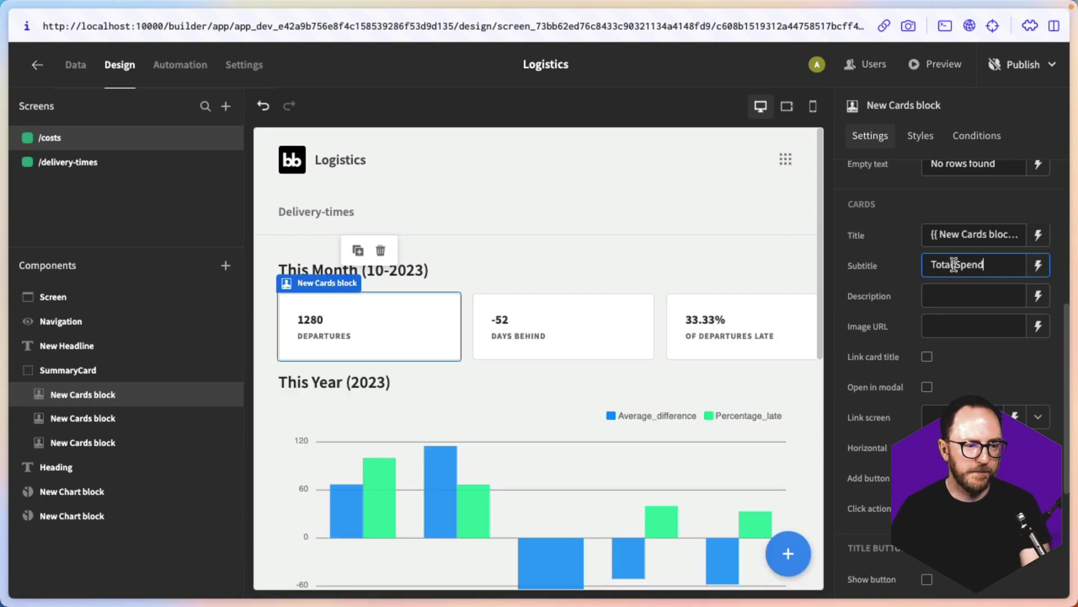
left_click(561, 329)
left_click(329, 333)
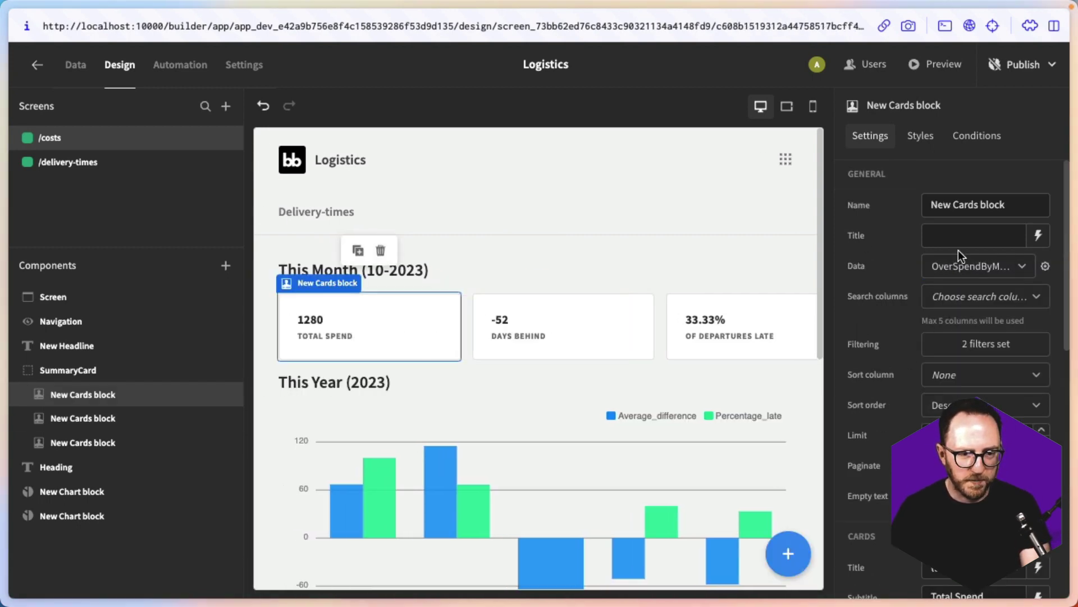
Switch the Days behind card to OverSpendByMonth, with the £-prefixed Total_spend_difference as title and Total budget difference as subtitle.
left_click(564, 331)
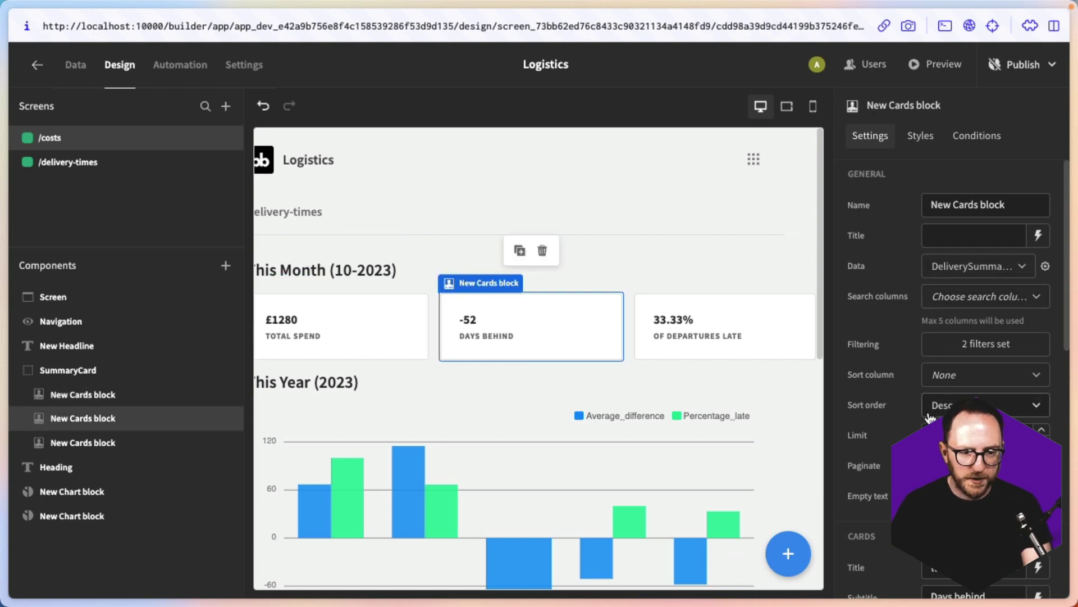
scroll(997, 393, "down", 5)
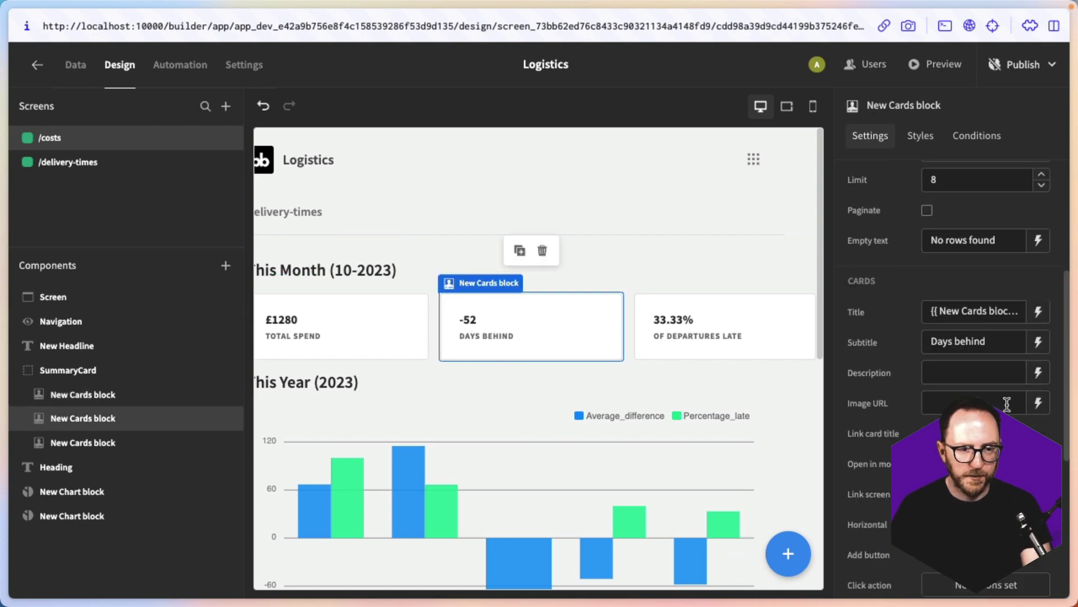
left_click(1038, 311)
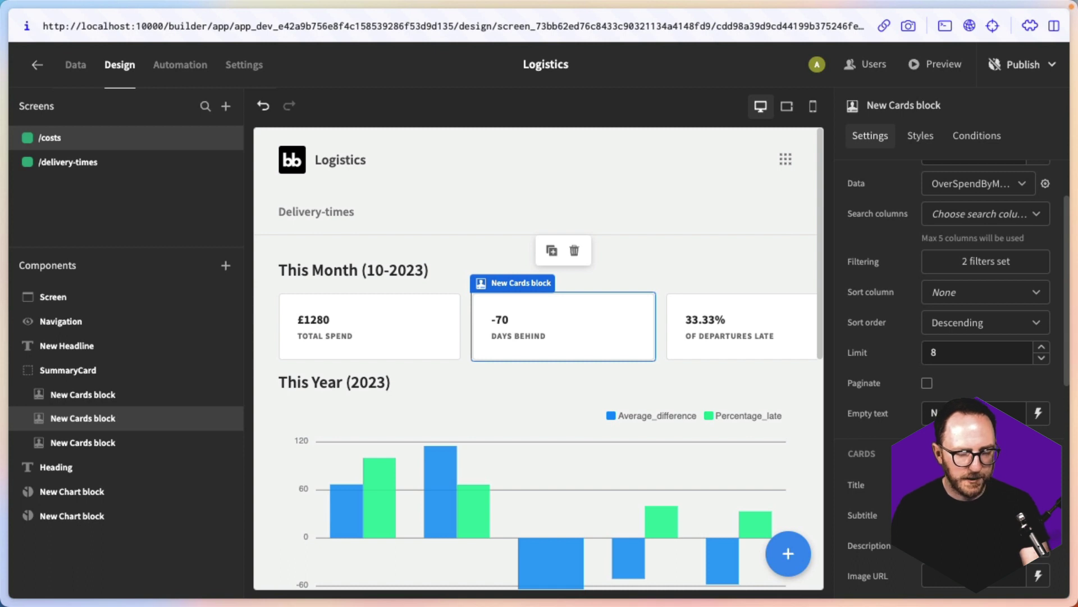
Change the data of the "of departures late" card to the OverSpendByMonth query.
left_click(712, 328)
left_click(972, 266)
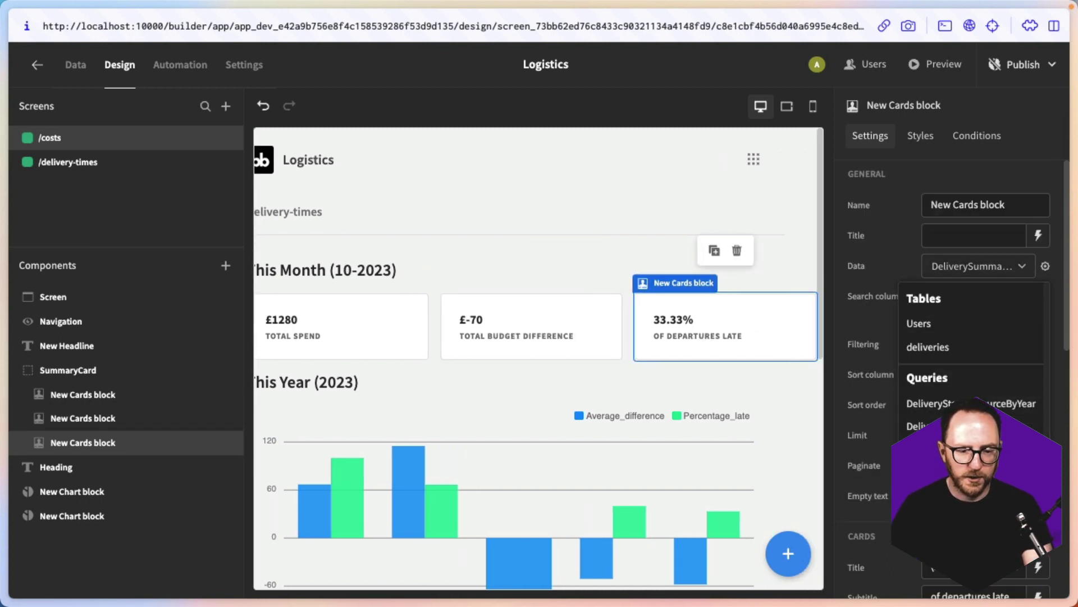
left_click(978, 267)
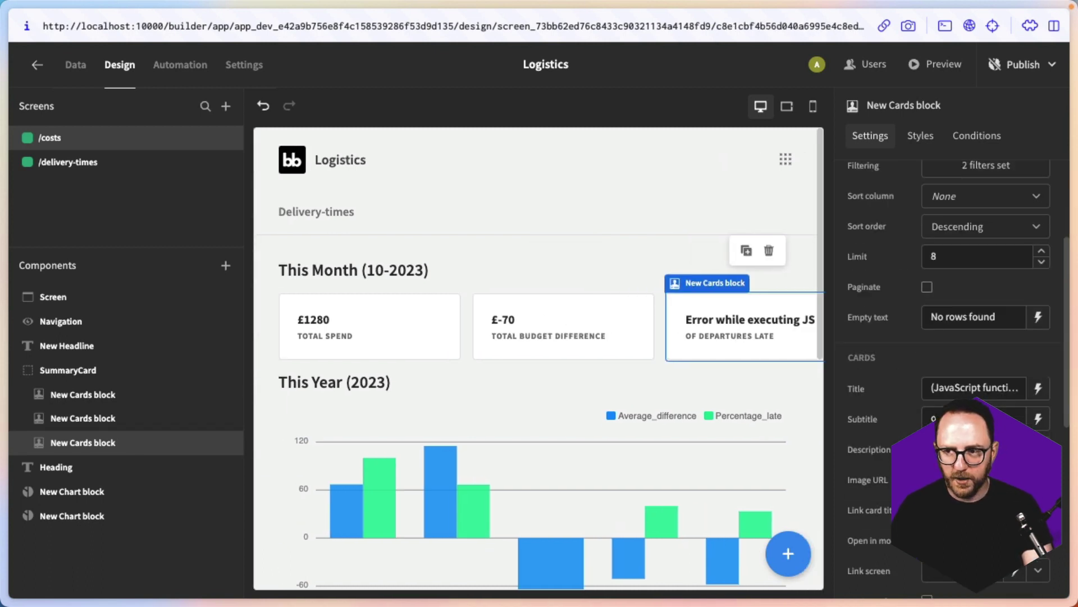
In the third card's JavaScript title, replace the percentage_late binding with Percentage_overspent, keeping toFixed(2) and the % suffix.
left_click(1037, 396)
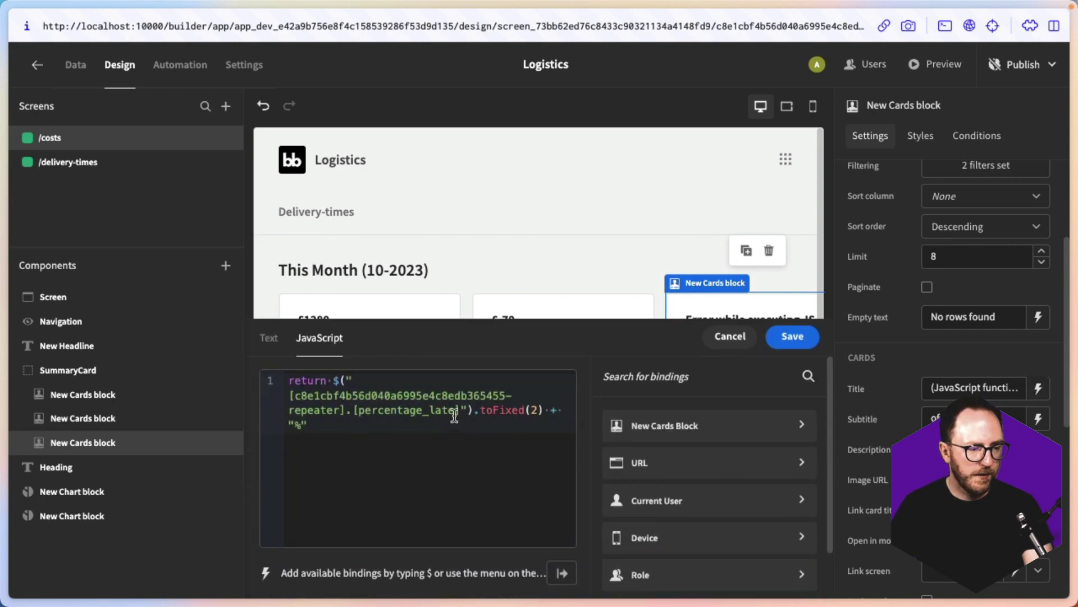
left_click_drag(461, 410, 285, 392)
key("BackSpace")
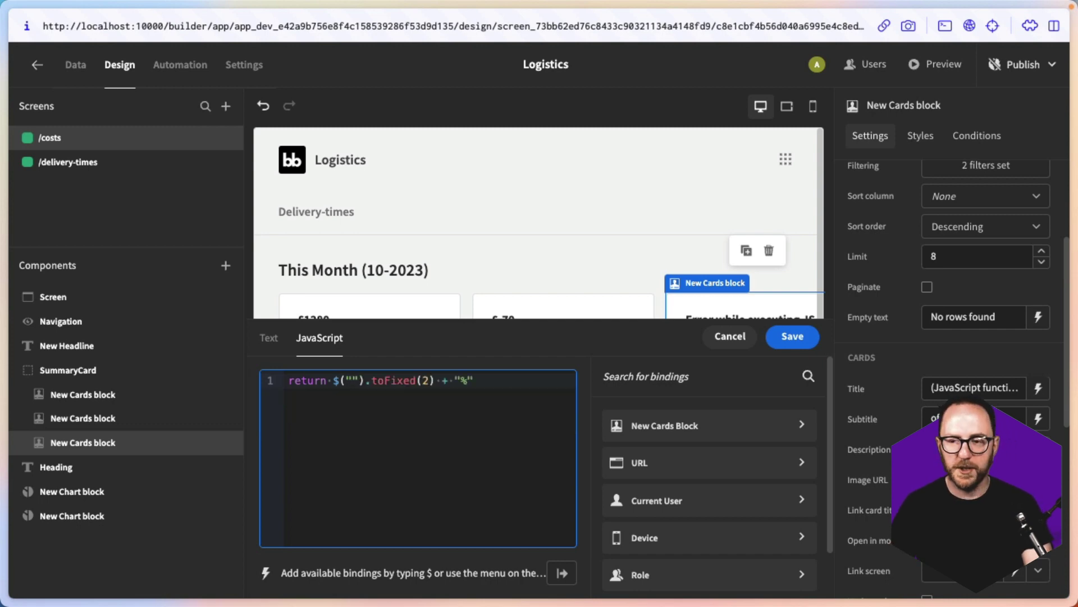
left_click_drag(333, 380, 365, 381)
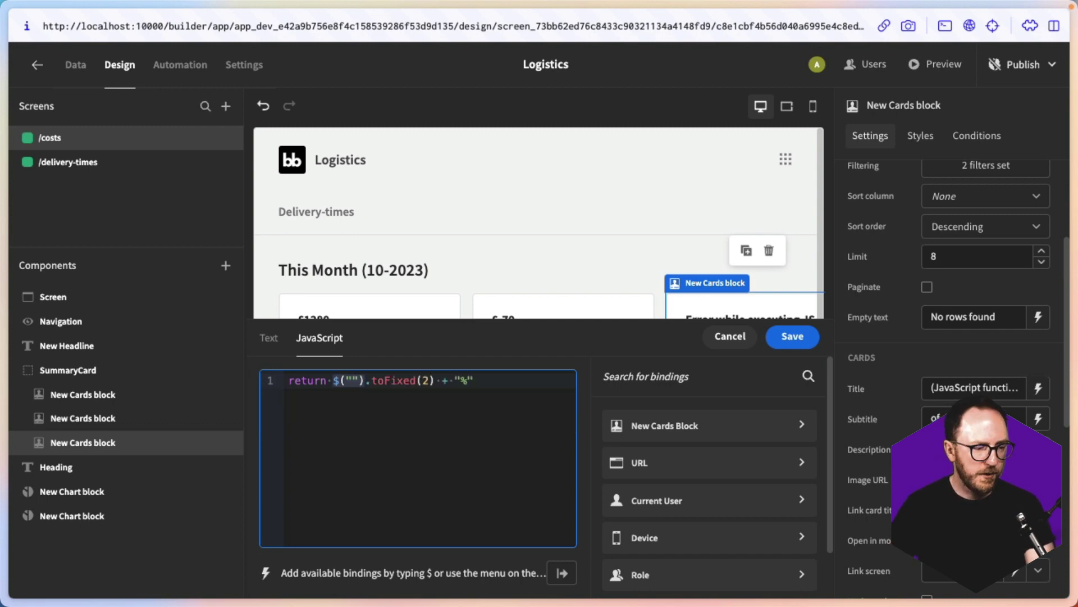
key("BackSpace")
left_click(674, 418)
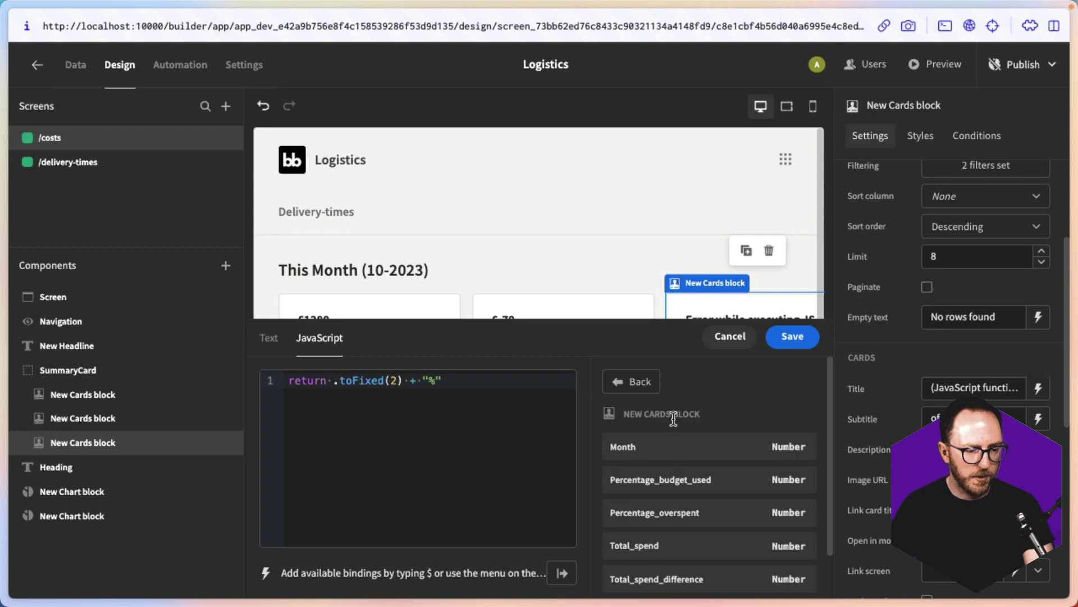
left_click(696, 512)
left_click(792, 336)
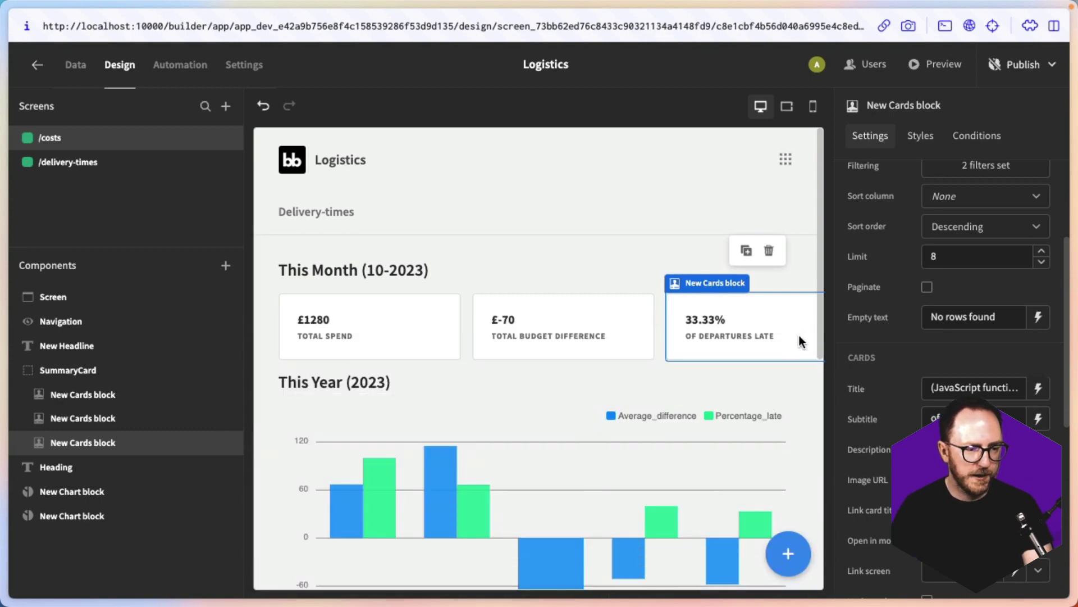
Set the third card's subtitle to "of orders over budget".
left_click(949, 418)
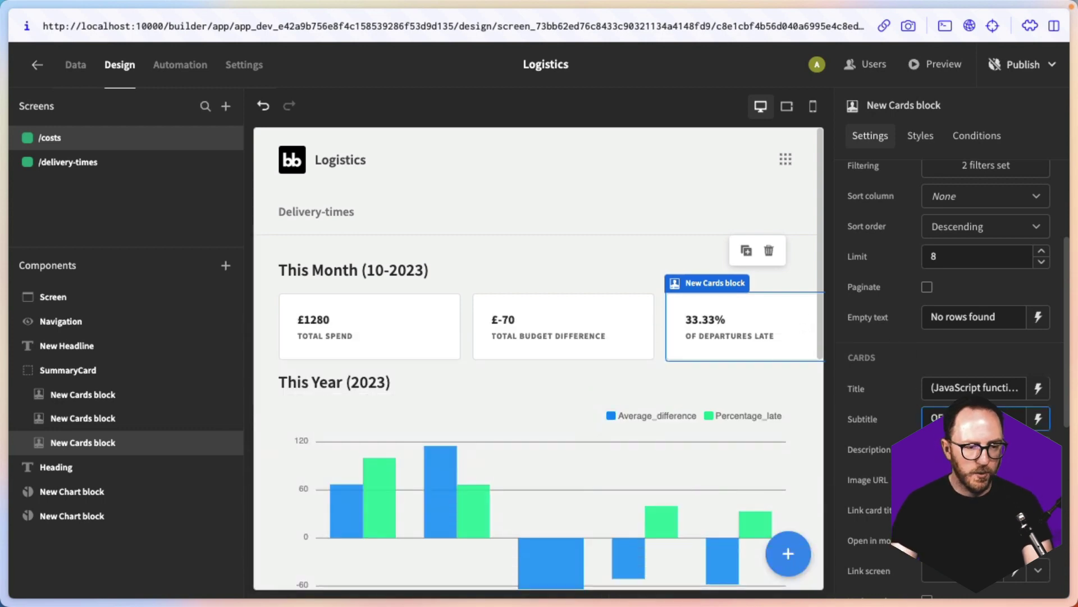
key("super+a")
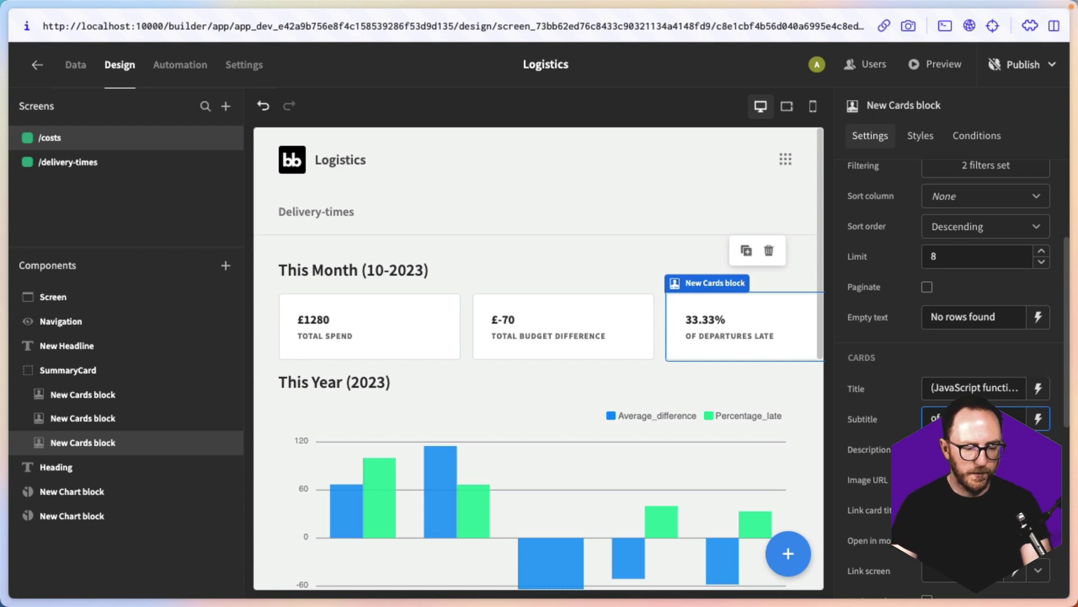
type("of orders over budget")
left_click(710, 323)
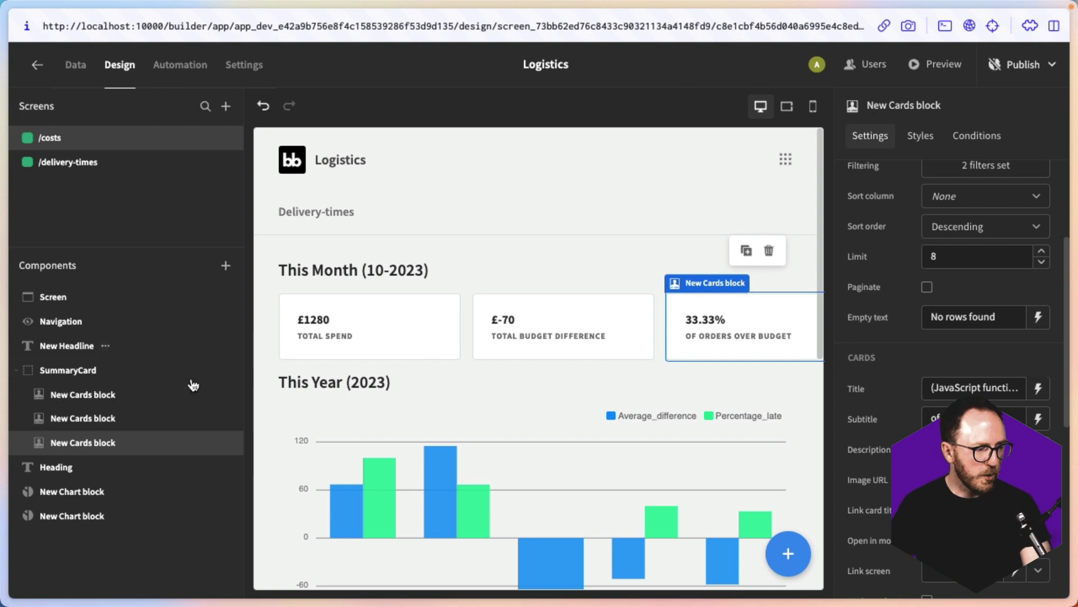
Duplicate the "of orders over budget" card and enable wrapping on the SummaryCard container.
left_click(125, 443)
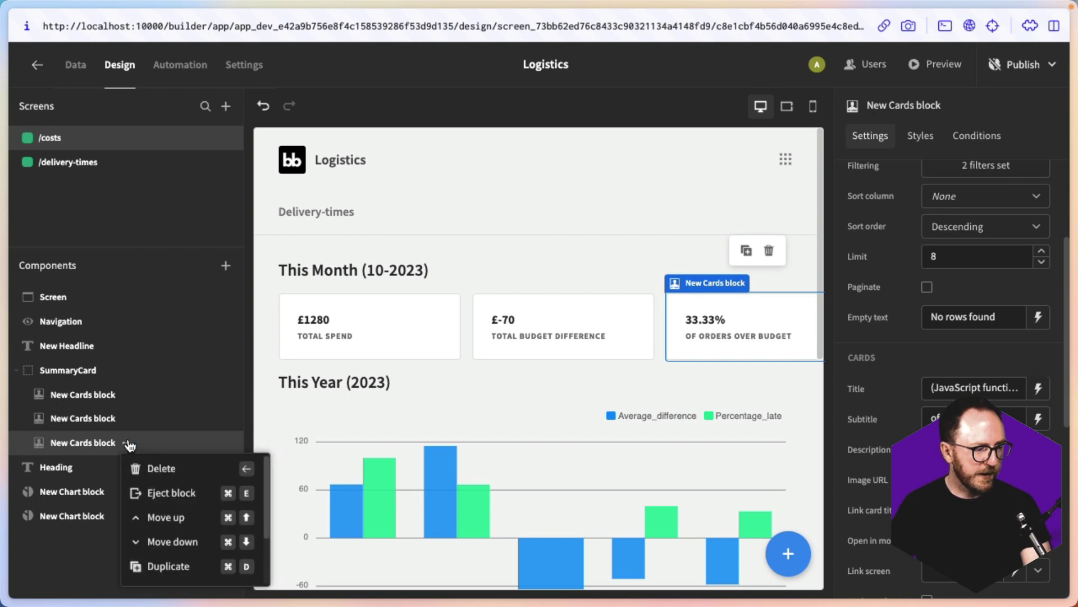
left_click(164, 564)
left_click(926, 386)
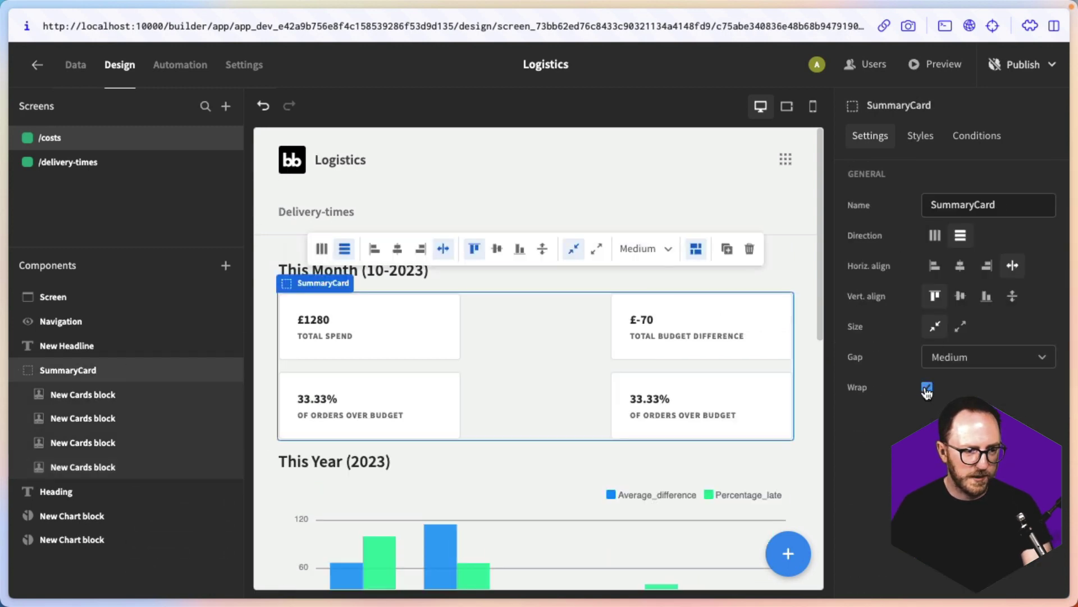
Replace the fourth card's JavaScript title with a return of the OverSpendByMonth Percentage_budget_used binding.
left_click(726, 400)
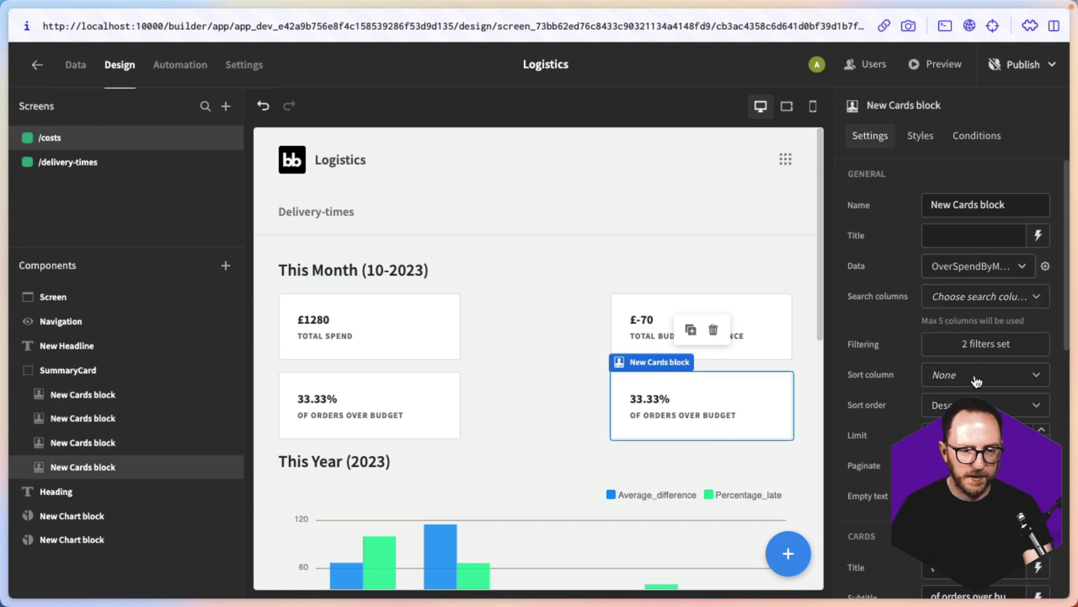
scroll(983, 381, "down", 2)
scroll(985, 338, "down", 5)
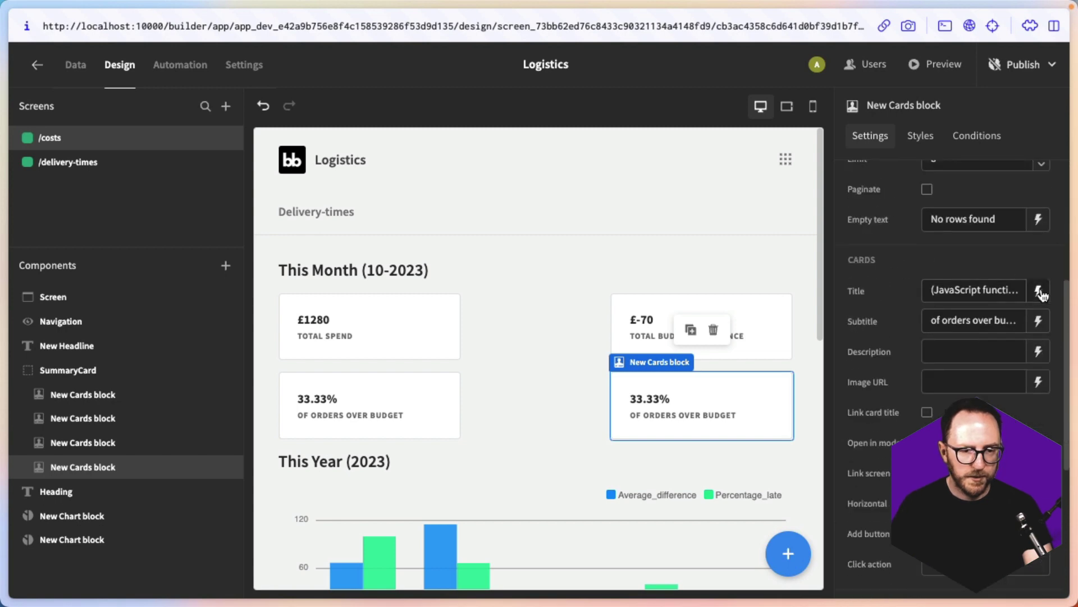
left_click(1039, 291)
key("ctrl+a")
key("BackSpace")
type("reut")
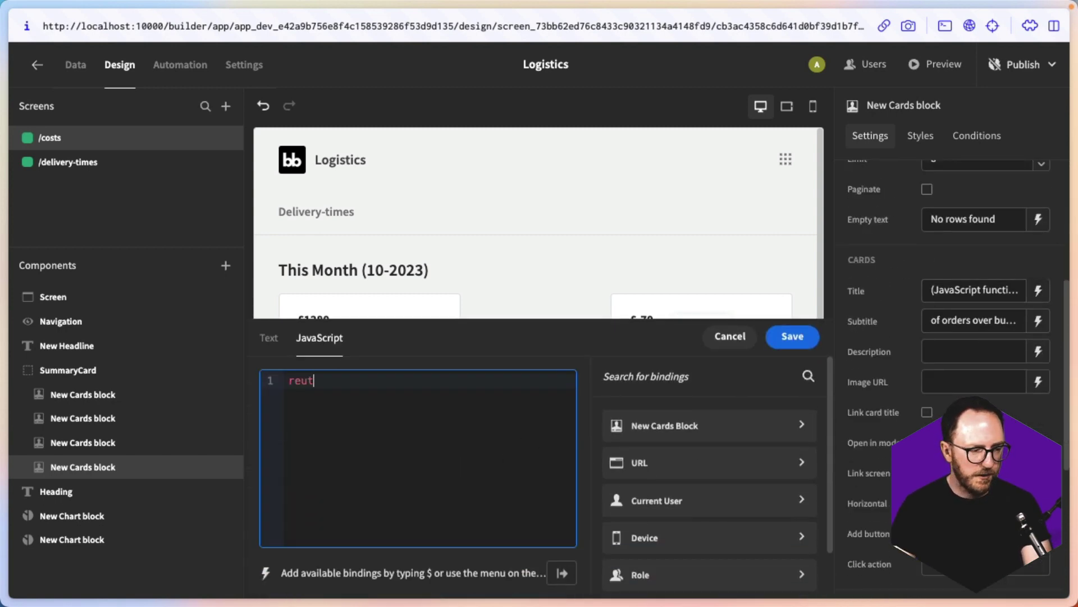
key("BackSpace")
type("rn")
left_click(709, 426)
left_click(660, 479)
Append .toFixed(2) and a "%" suffix to the fourth card's title binding and set its subtitle to "of budget spent".
left_click(317, 410)
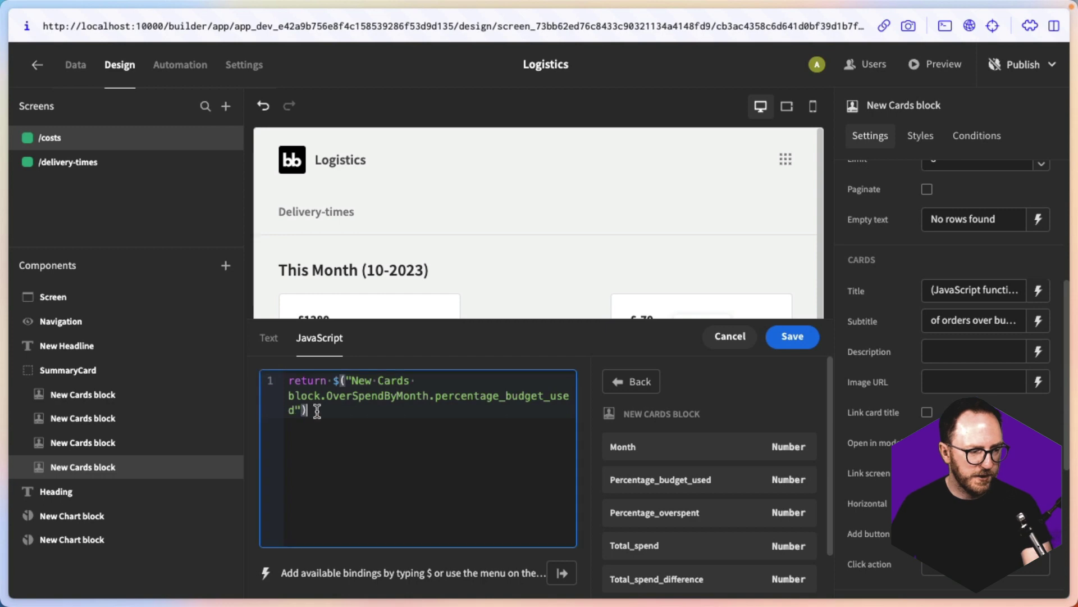
type(".toFix")
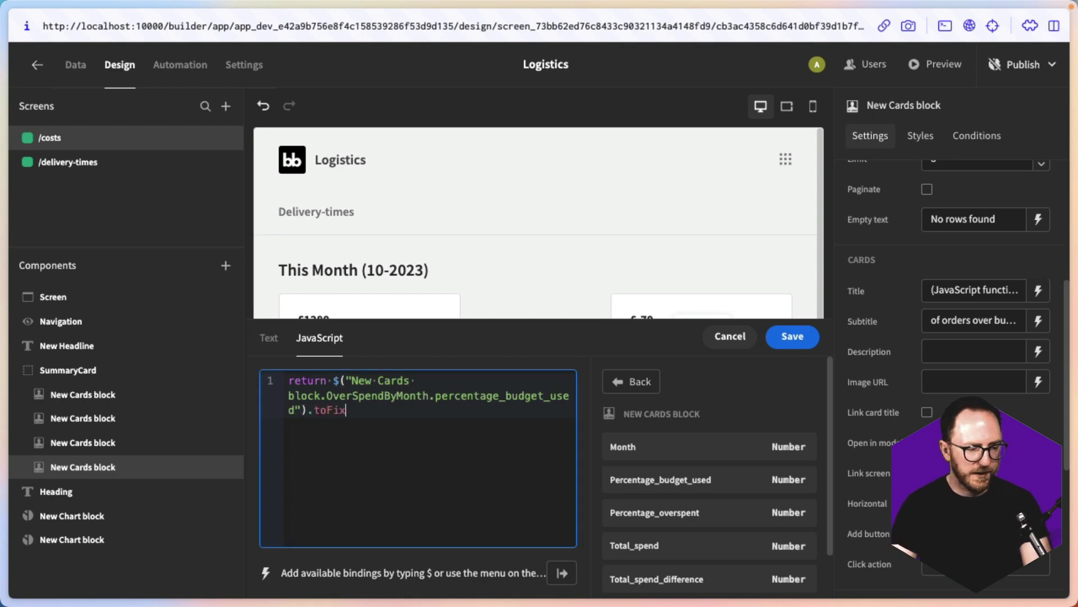
type("ed(2) + \"")
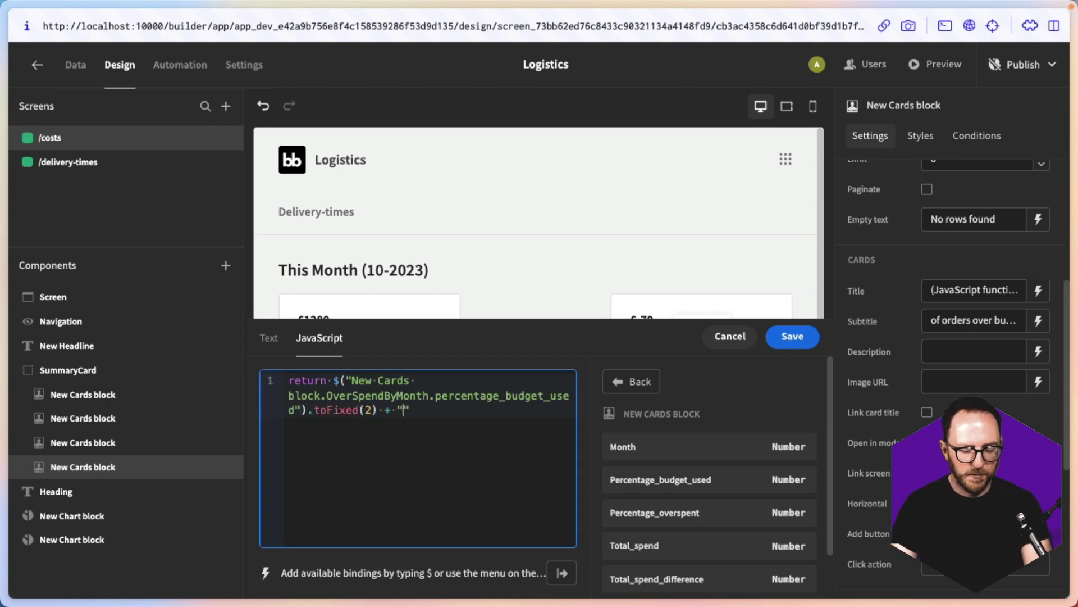
type("%")
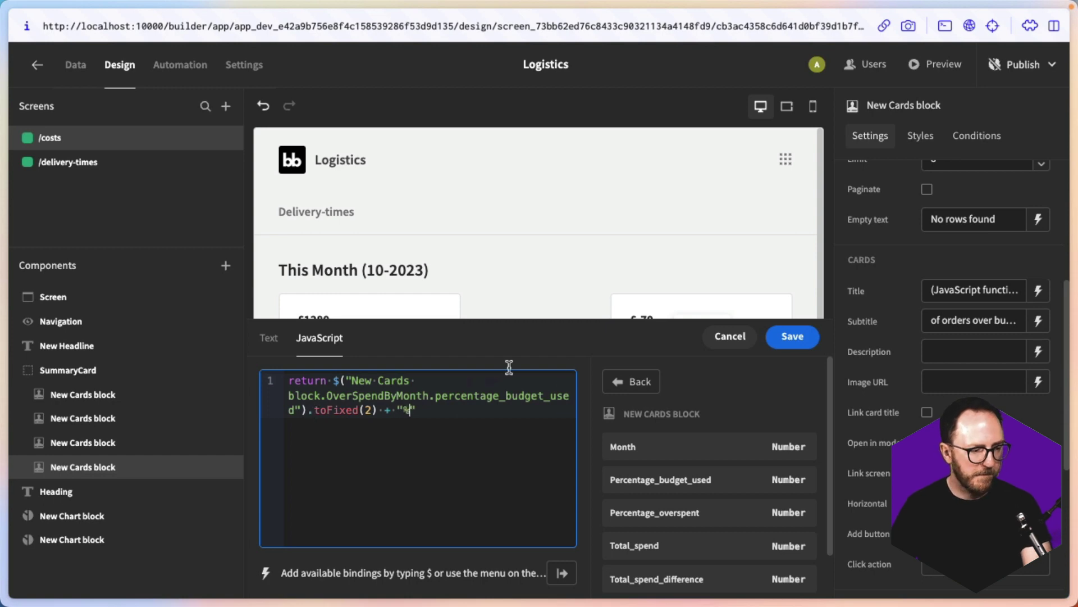
scroll(619, 443, "down", 1)
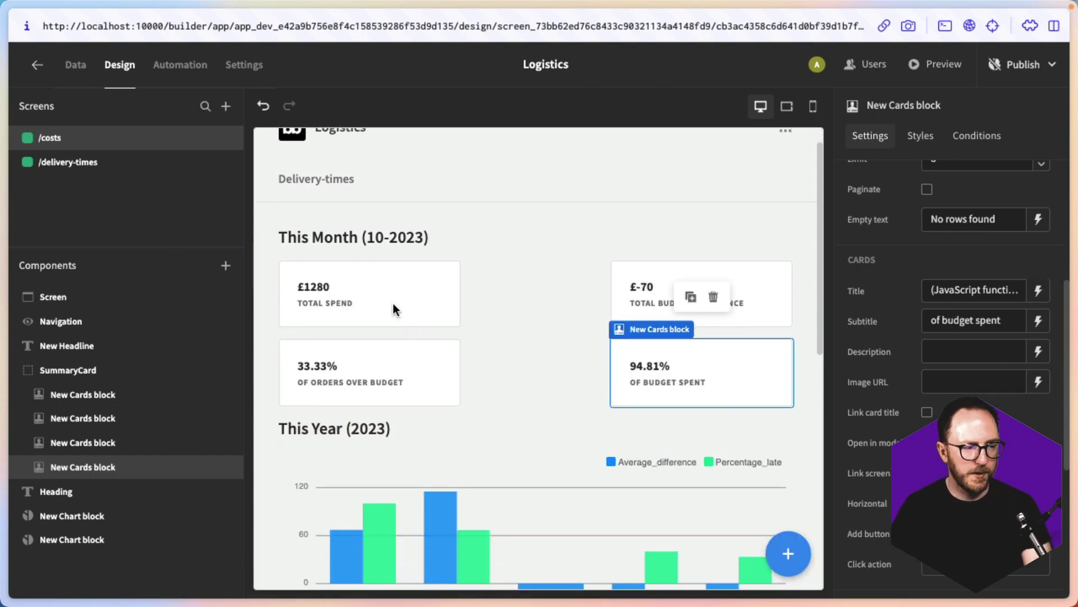
scroll(662, 484, "down", 3)
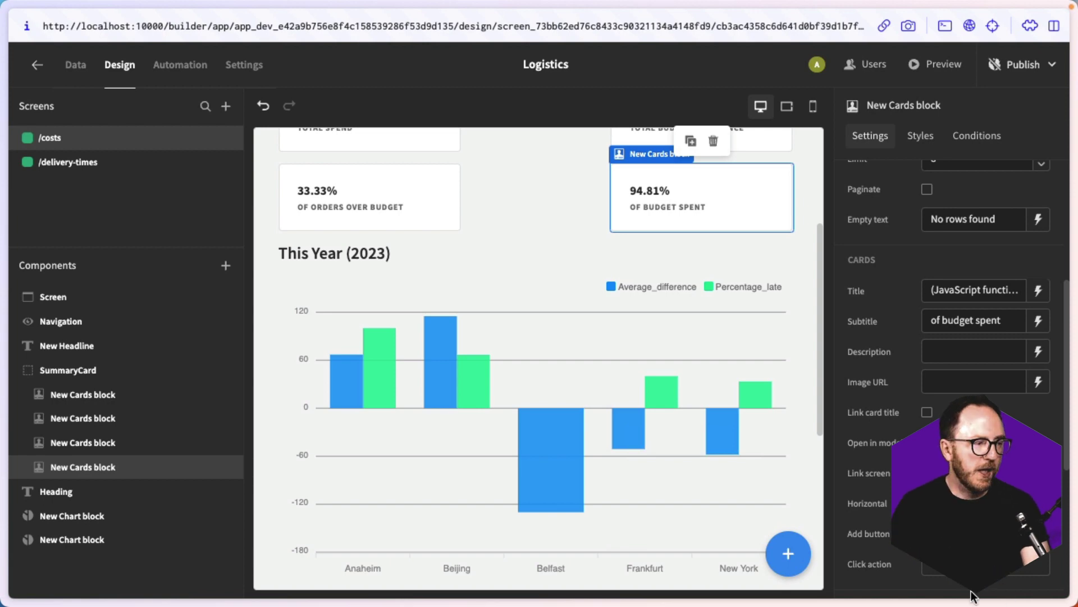
Create a new query on the PostgreSQL source named OverspendBySource.
left_click(77, 74)
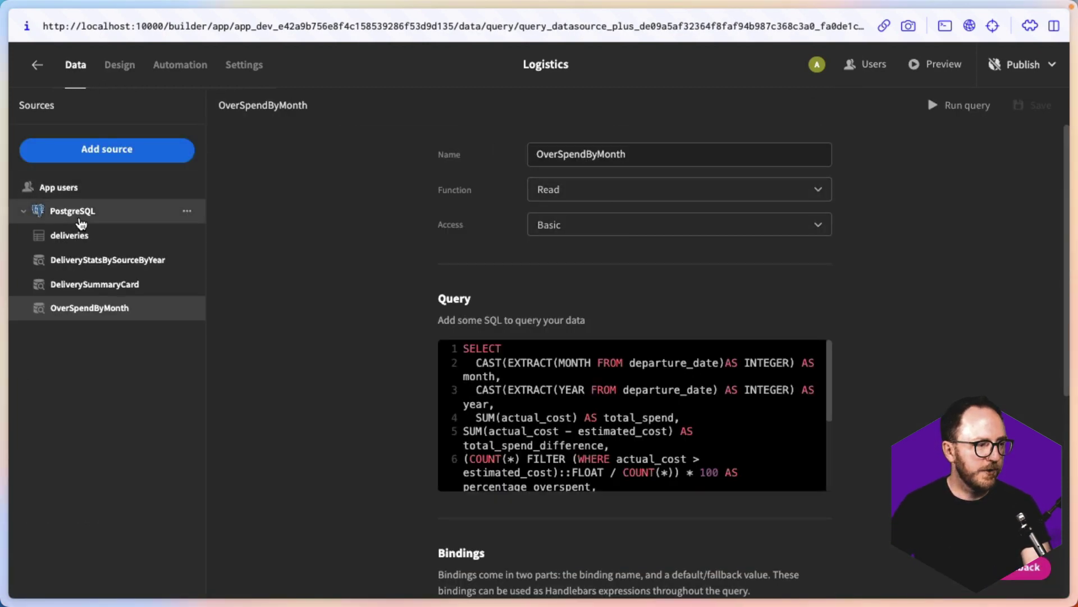
left_click(90, 212)
left_click(557, 292)
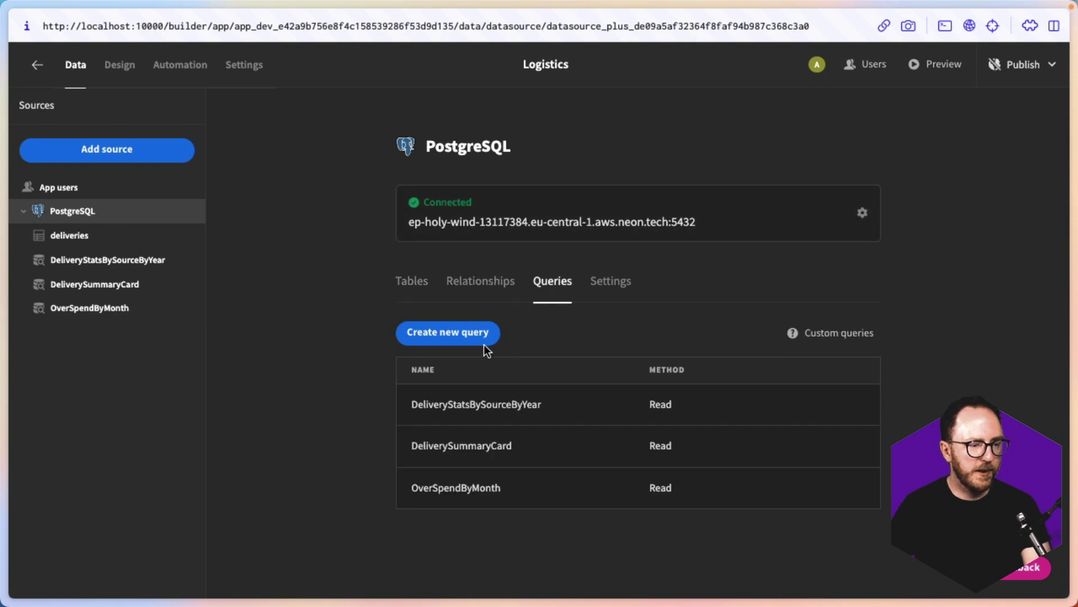
left_click(456, 334)
triple_click(569, 155)
key("BackSpace")
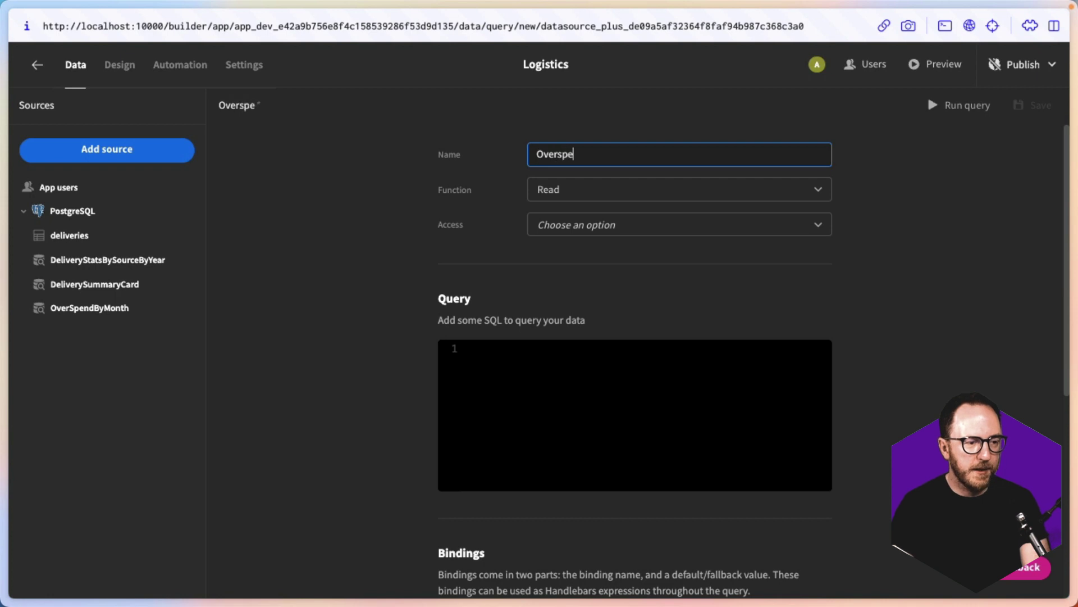
type("OverspendBySour")
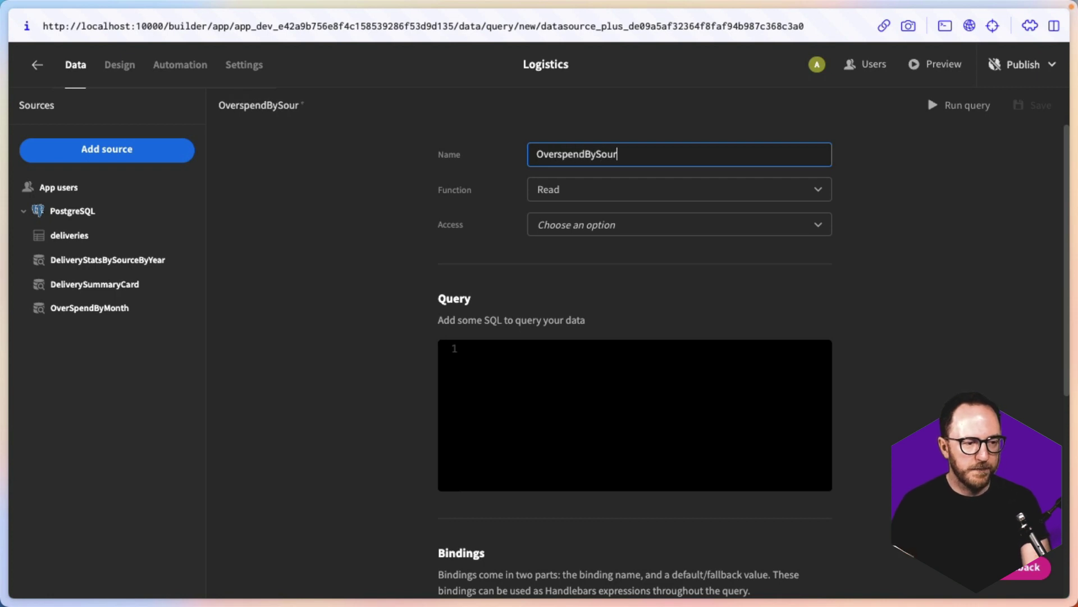
type("ce")
Enter SQL selecting source, year, total_spend_difference, total_actual_cost and total_estimated_cost from deliveries, grouped and ordered by year and source.
left_click(509, 379)
key("ctrl+v")
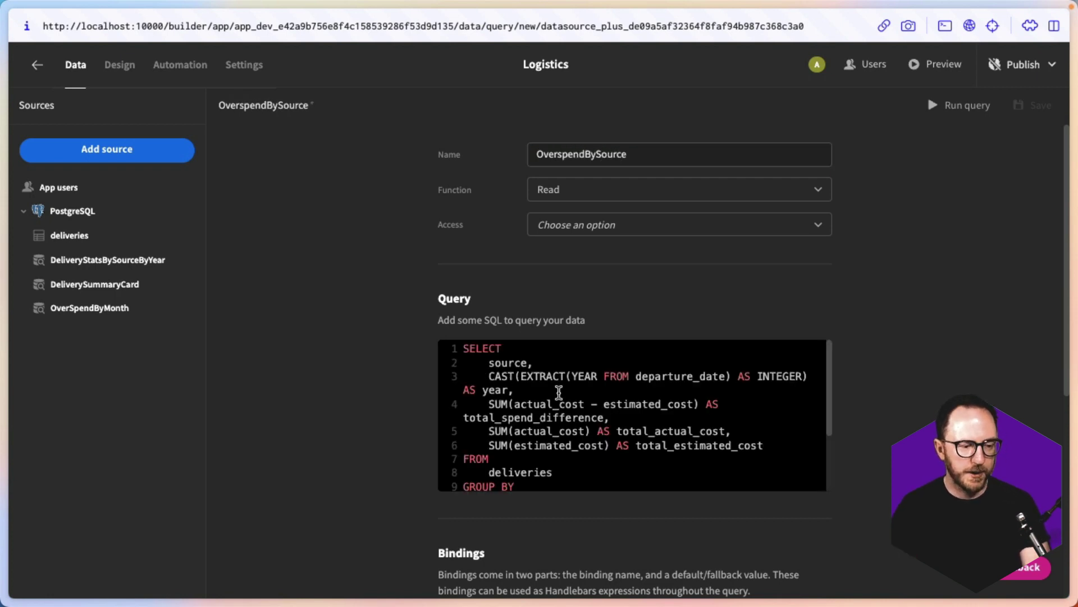
left_click_drag(544, 389, 477, 382)
left_click_drag(629, 413, 456, 419)
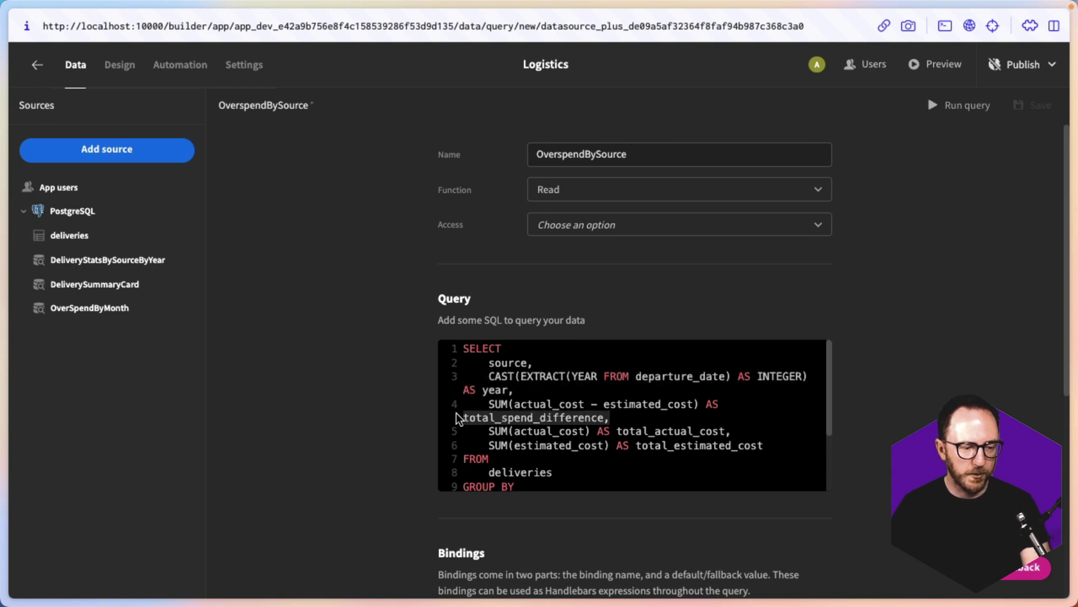
left_click_drag(758, 435, 606, 423)
scroll(743, 437, "down", 1)
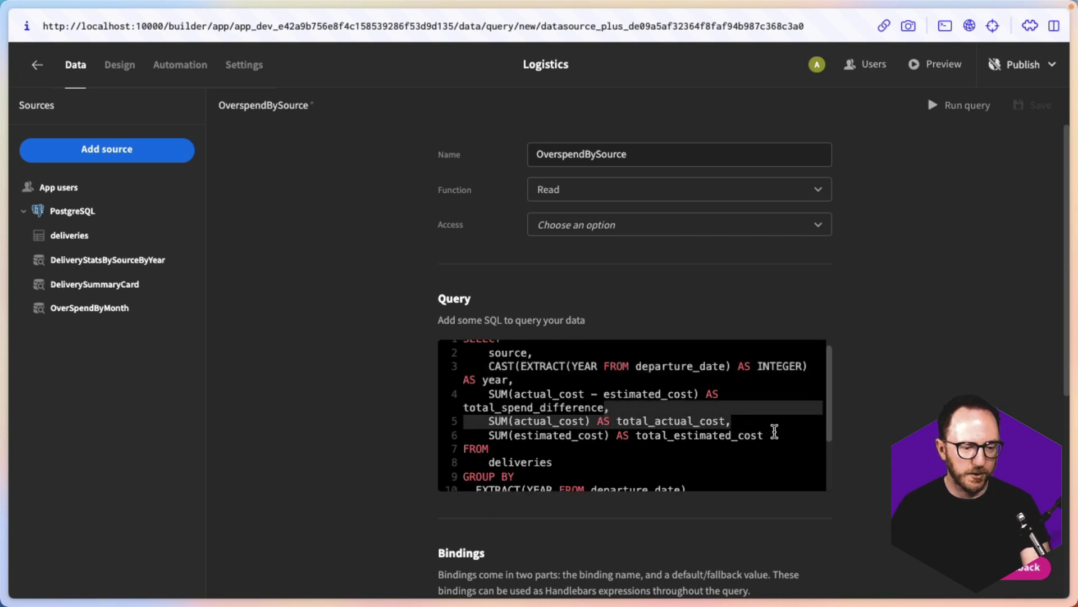
left_click_drag(774, 431, 694, 435)
scroll(732, 436, "down", 3)
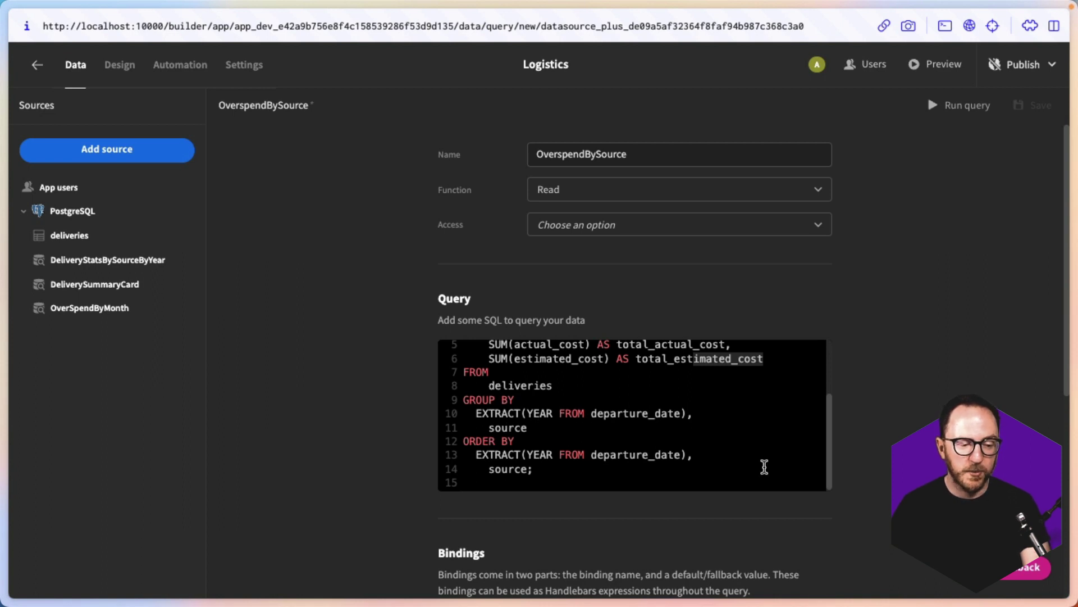
Run the OverspendBySource query, check its schema and preview its rows, and save it.
left_click(960, 105)
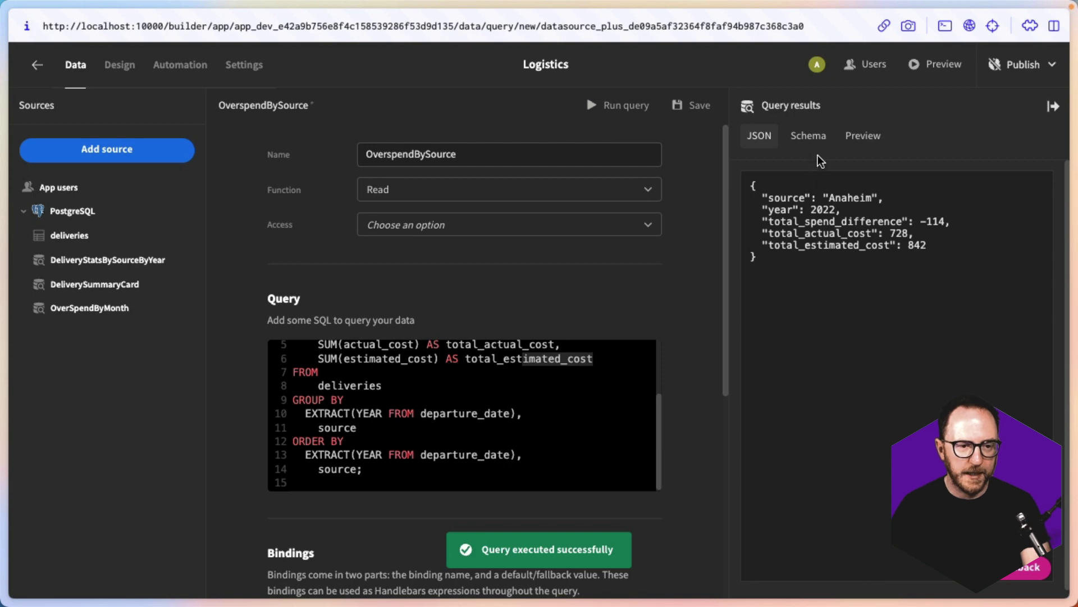
left_click(809, 135)
left_click(863, 136)
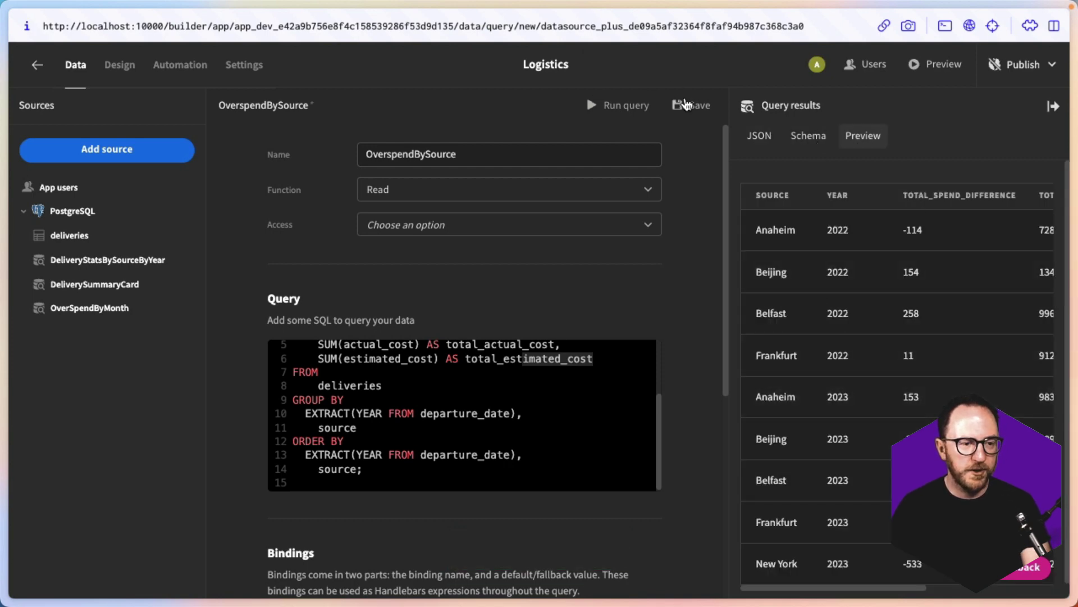
left_click(685, 105)
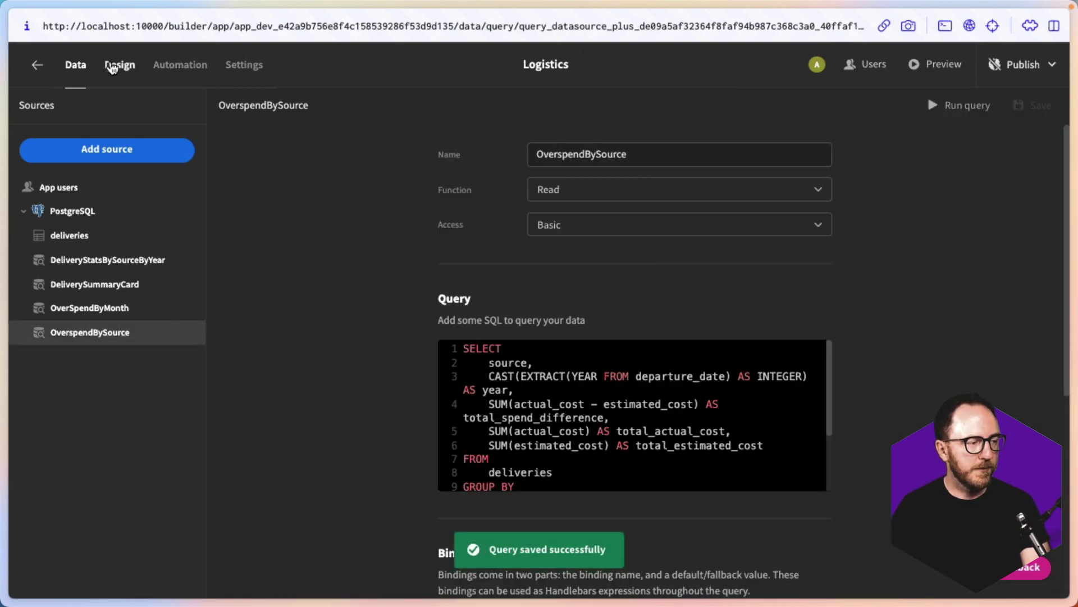
Change the data of the bar chart on the costs screen to the OverspendBySource query.
left_click(111, 66)
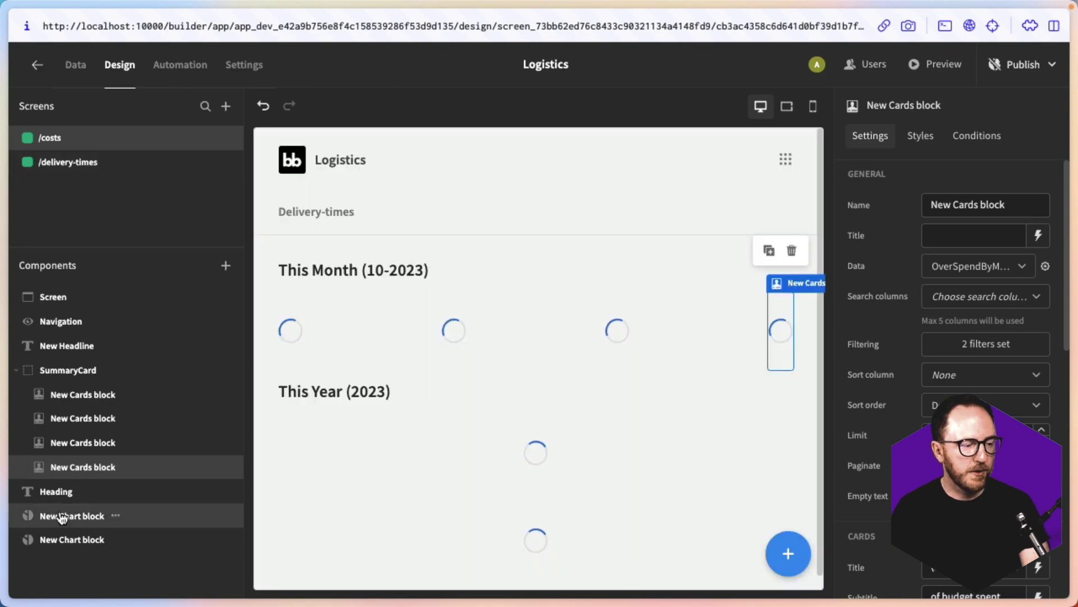
left_click(62, 516)
left_click(958, 268)
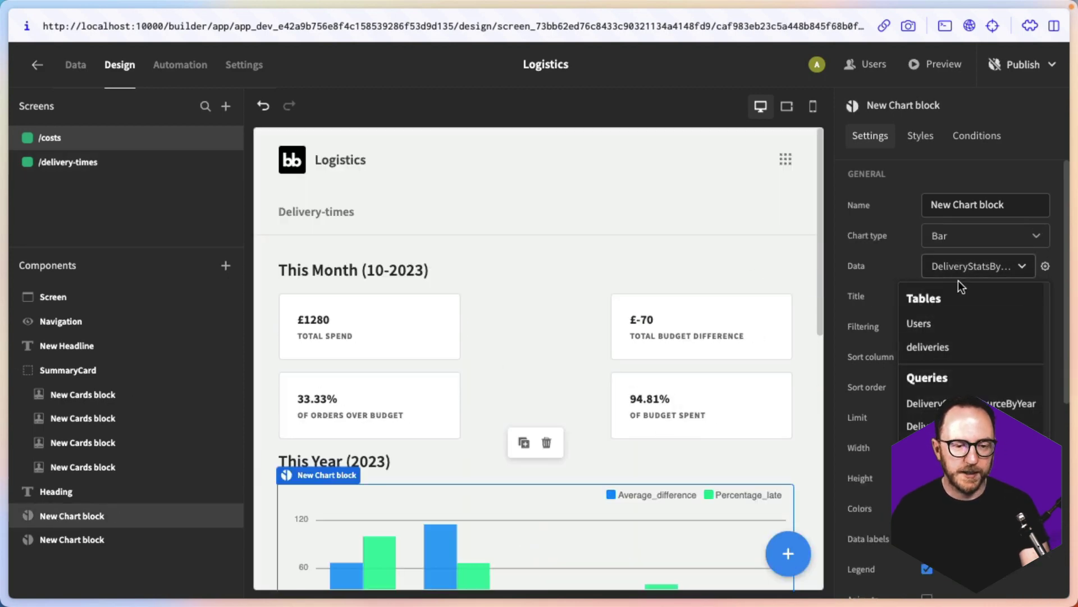
left_click(943, 448)
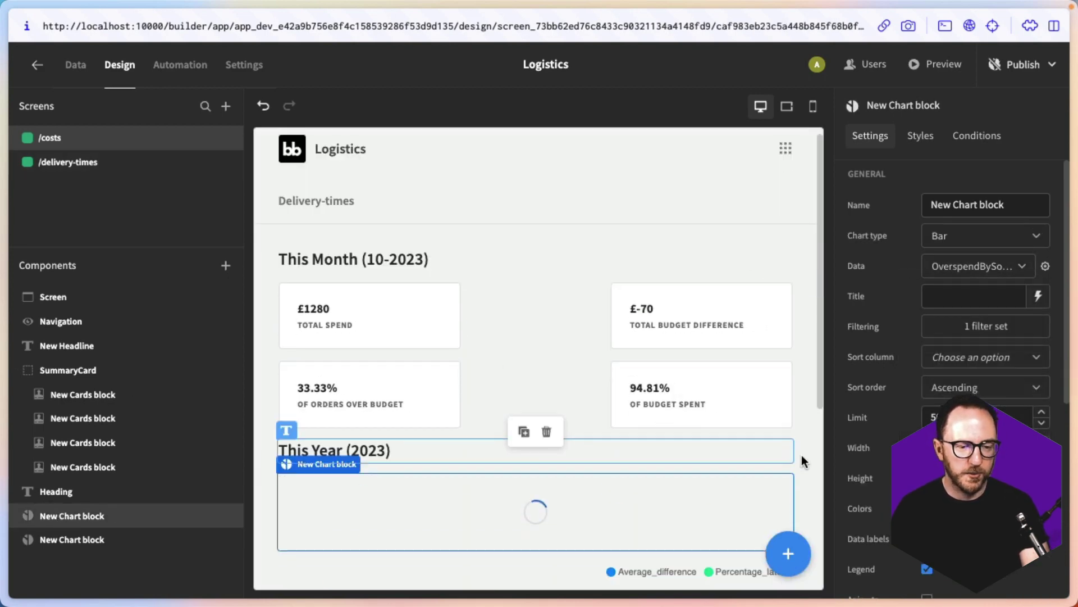
Set the bar chart's data columns to total_spend_difference, total_actual_cost and total_estimated_cost, and review the charts.
scroll(884, 463, "down", 6)
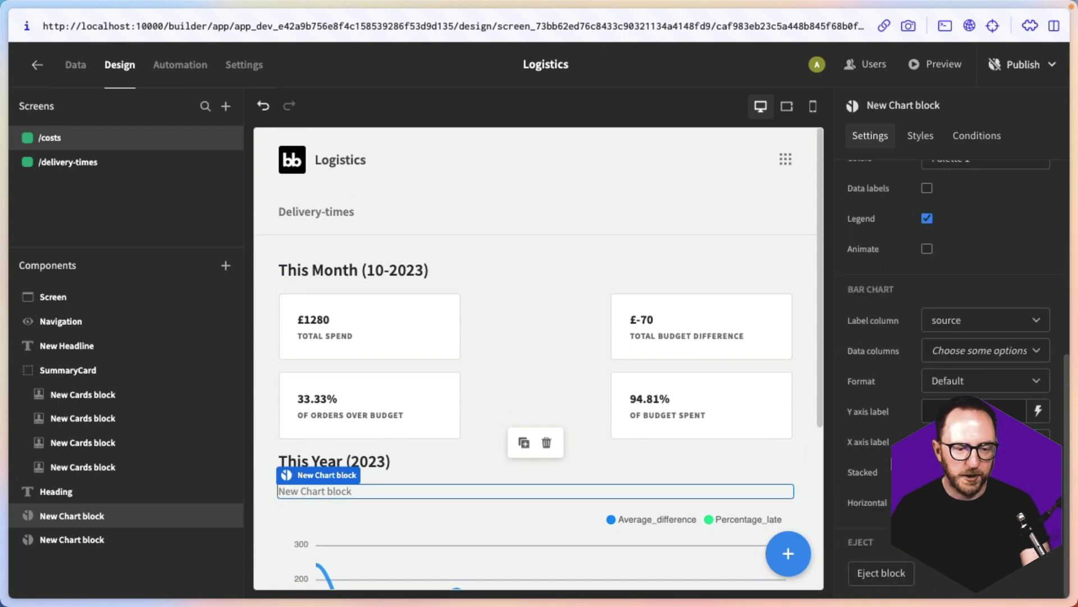
left_click(962, 349)
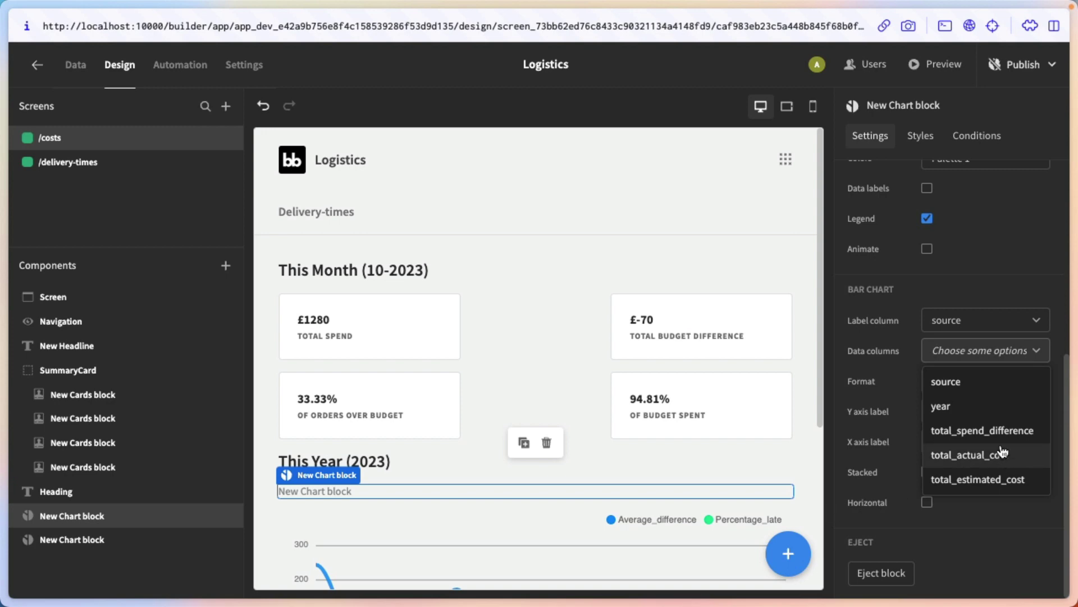
left_click(990, 433)
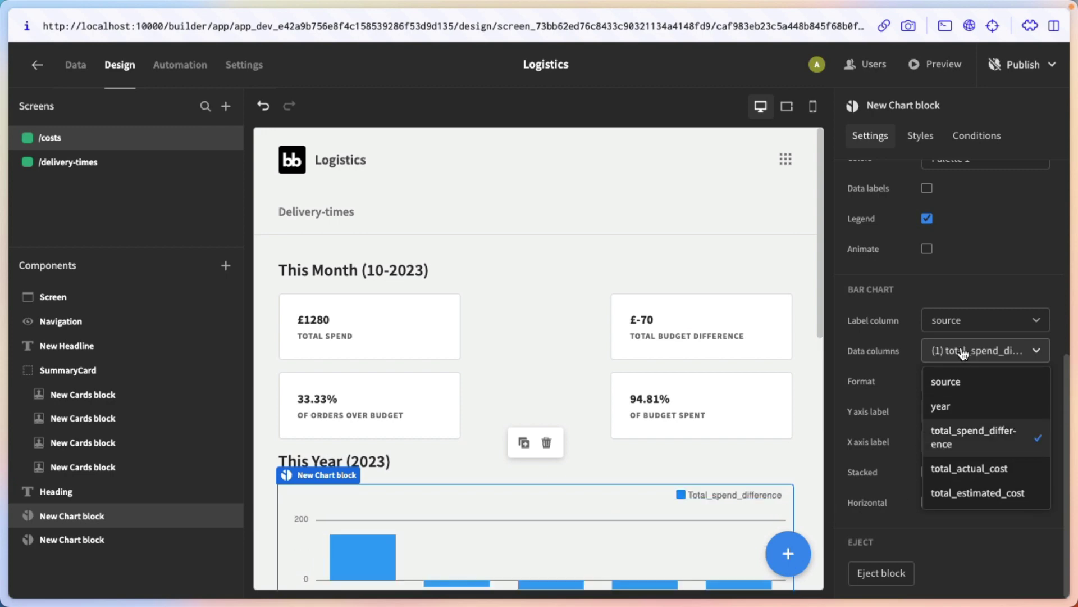
left_click(957, 468)
left_click(962, 493)
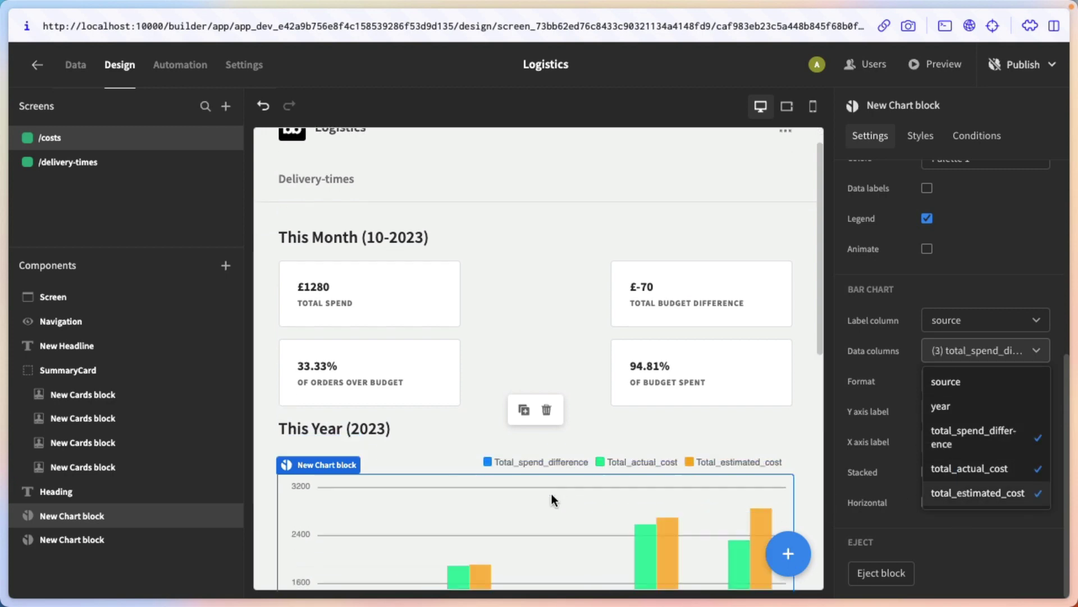
scroll(551, 493, "down", 5)
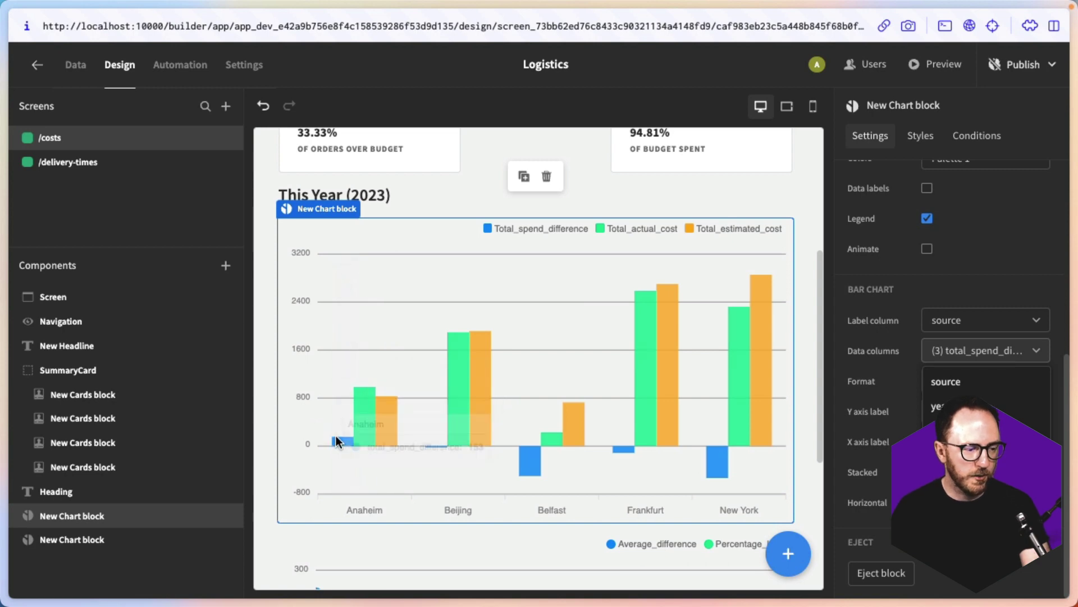
mouse_move(370, 432)
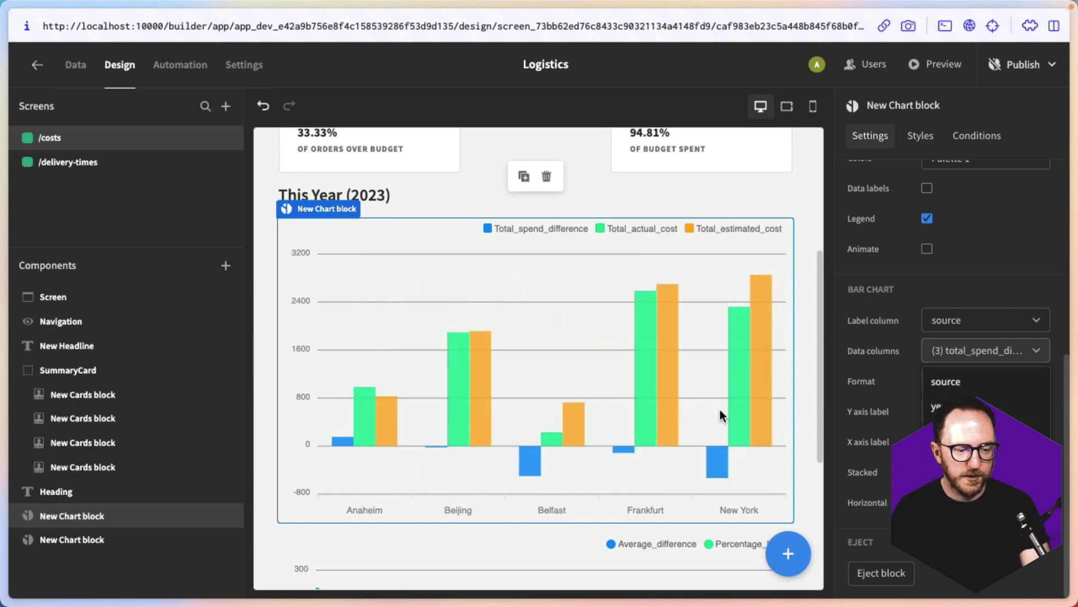
scroll(720, 409, "down", 4)
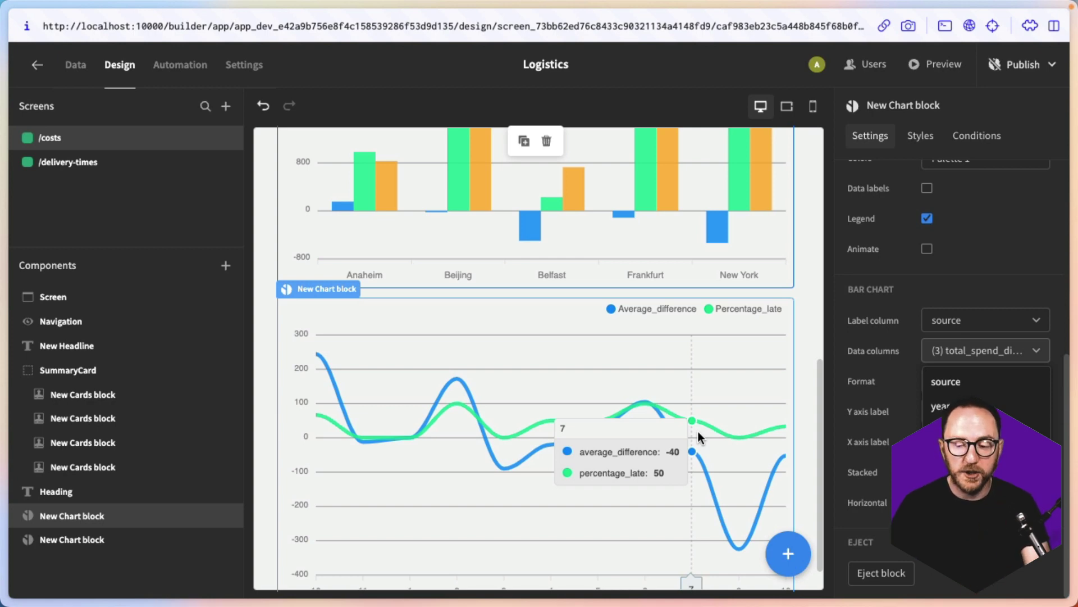
Start a new PostgreSQL query with SQL calculating percentage_overspent and percentage_budget_used from deliveries, grouped by month and year.
left_click(66, 73)
left_click(98, 210)
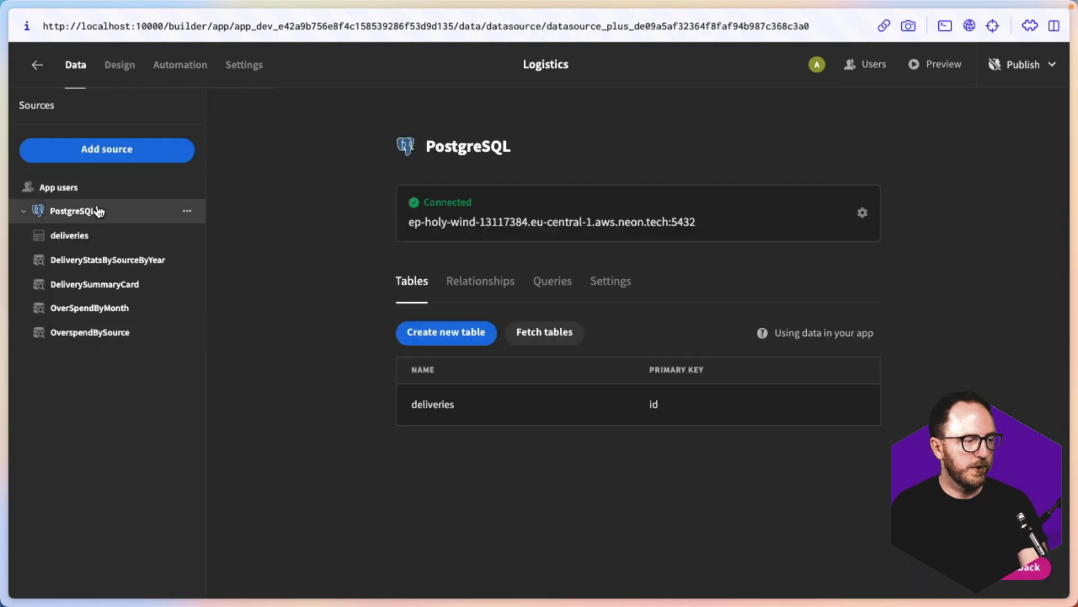
left_click(552, 280)
left_click(467, 332)
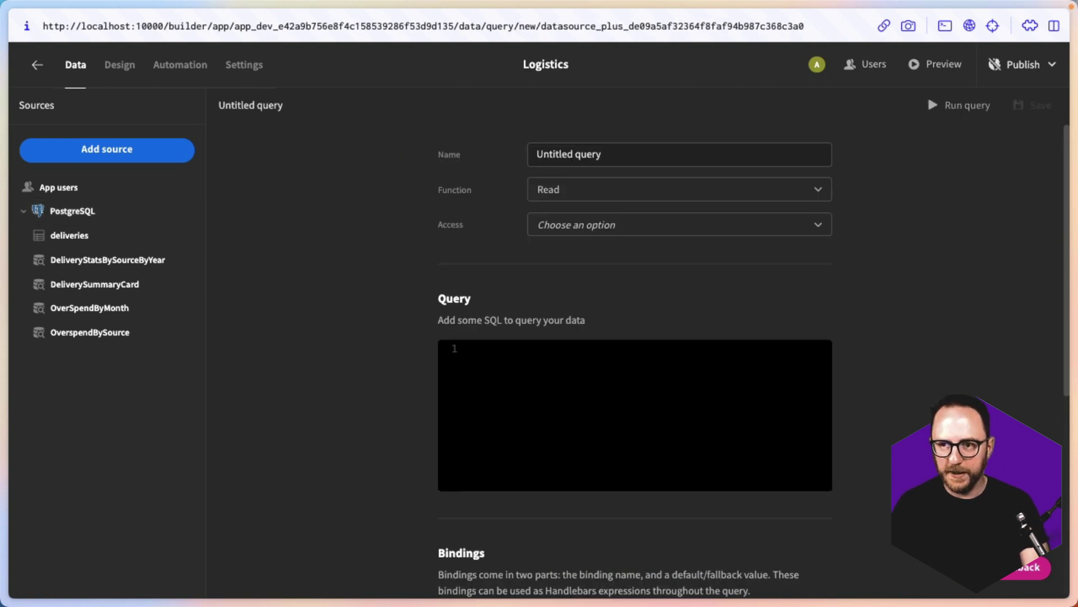
left_click(591, 396)
key("ctrl+v")
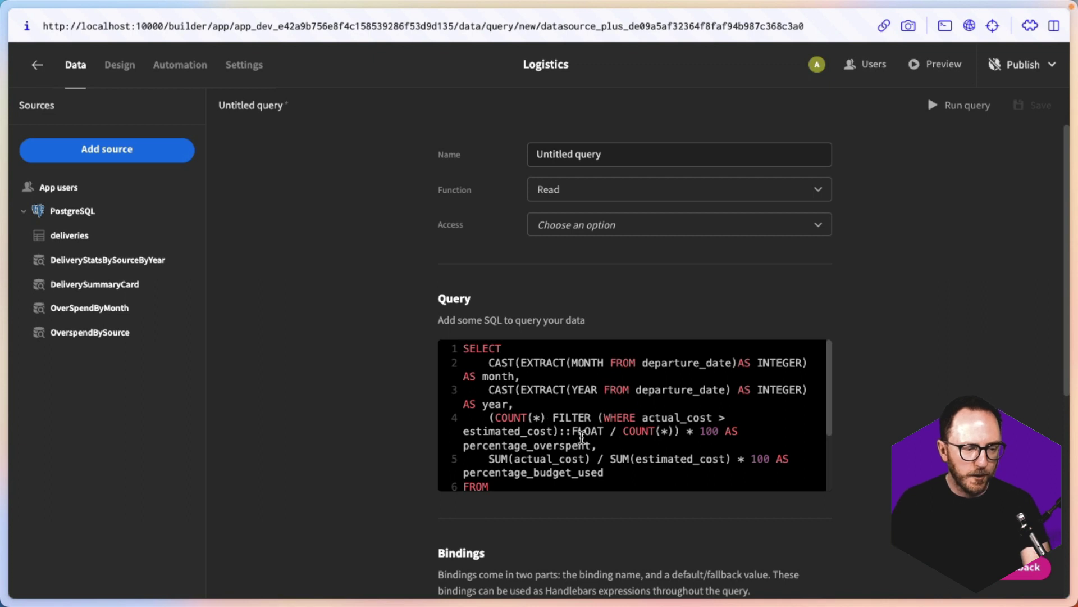
scroll(645, 470, "down", 5)
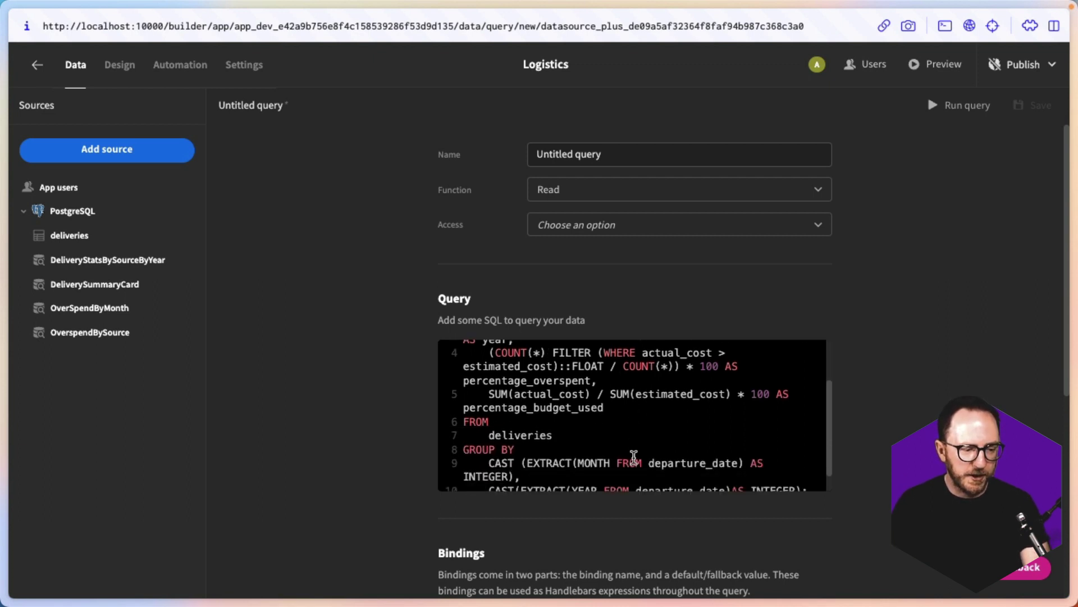
scroll(634, 456, "down", 2)
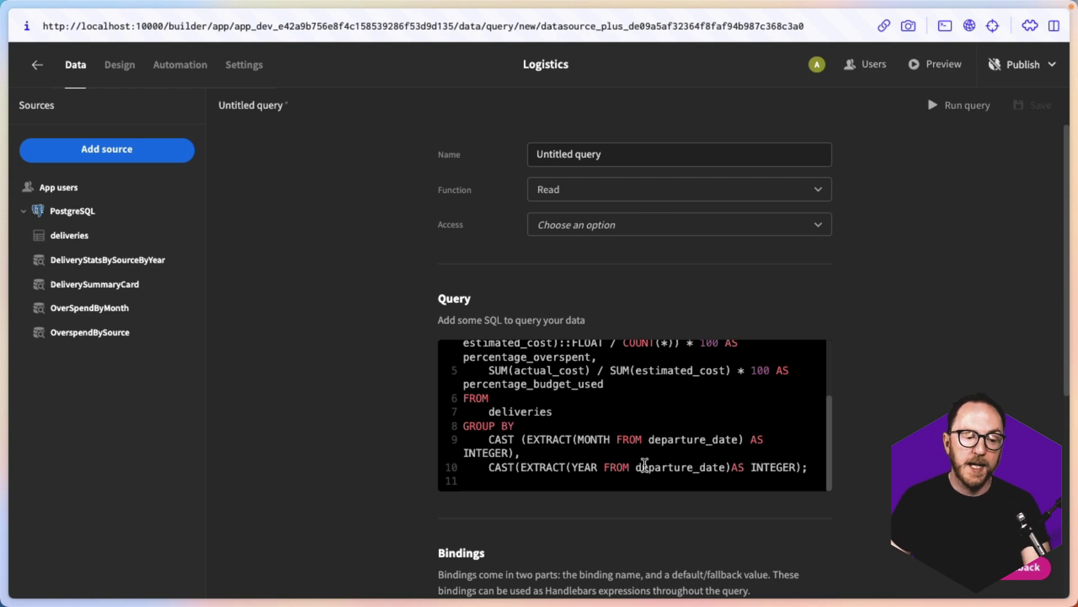
Name the query GroupedOverSpendBYMonth, run it, check its schema and preview its rows, and save it.
triple_click(578, 153)
type("GroupedOverSpendBYMonth")
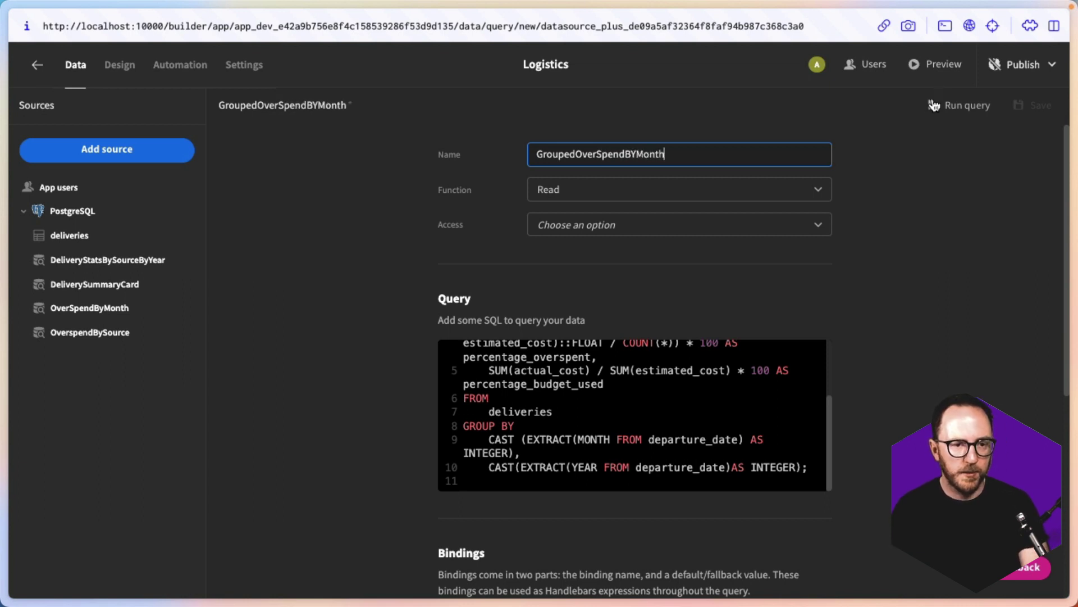
left_click(932, 105)
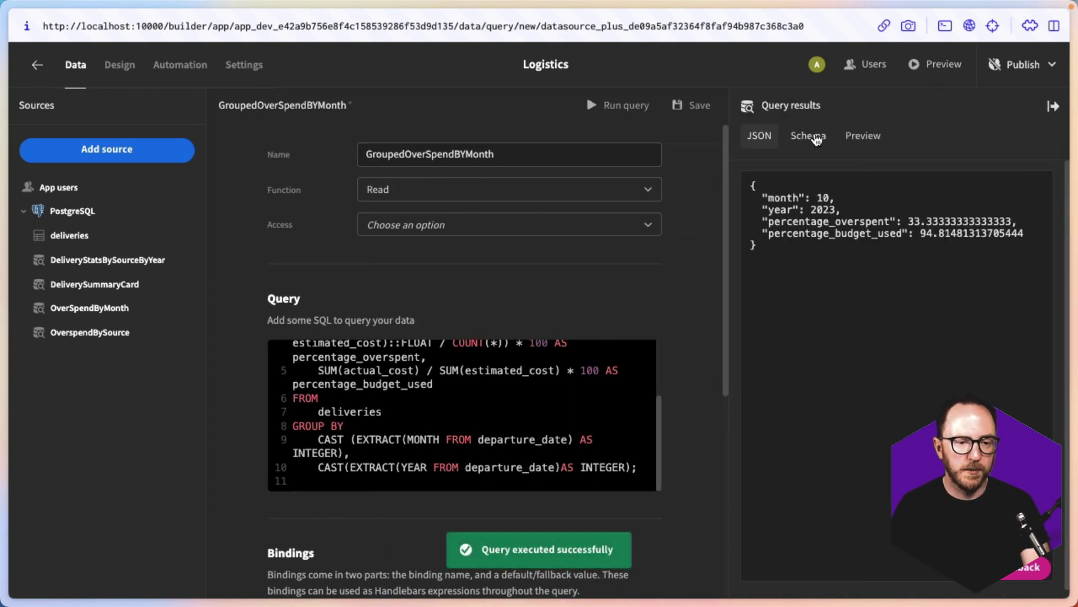
left_click(816, 140)
left_click(878, 137)
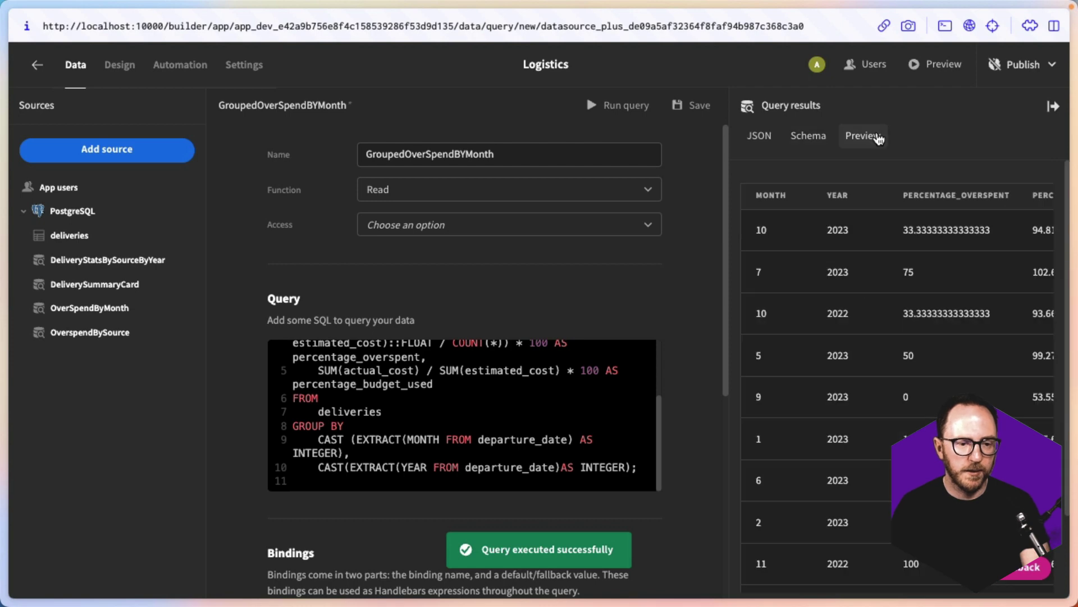
left_click(691, 106)
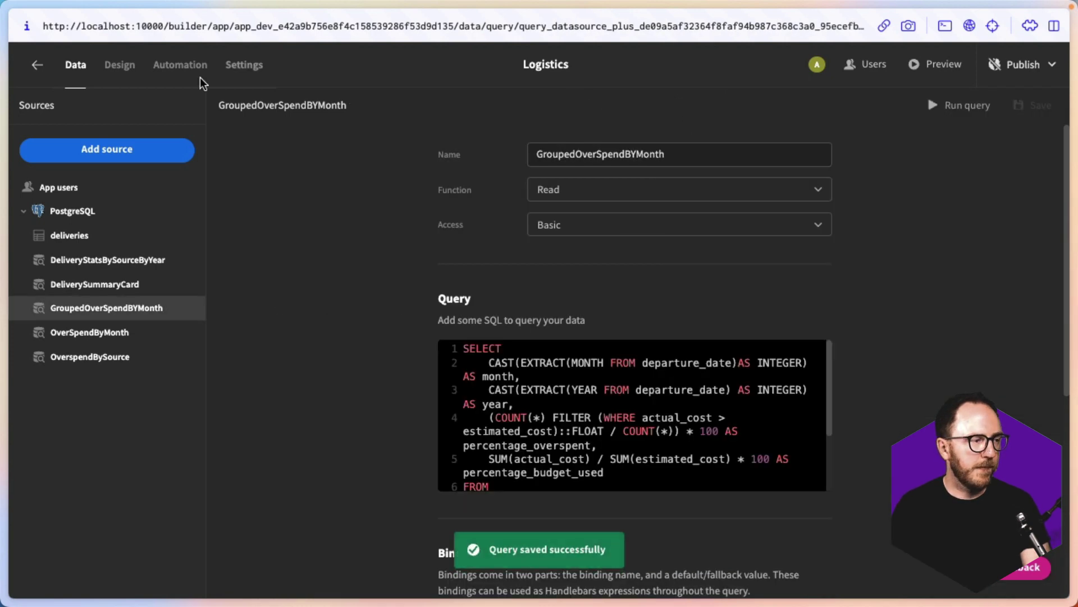
Change the data of the line chart on the costs screen to the GroupedOverSpendBYMonth query.
left_click(120, 64)
left_click(72, 539)
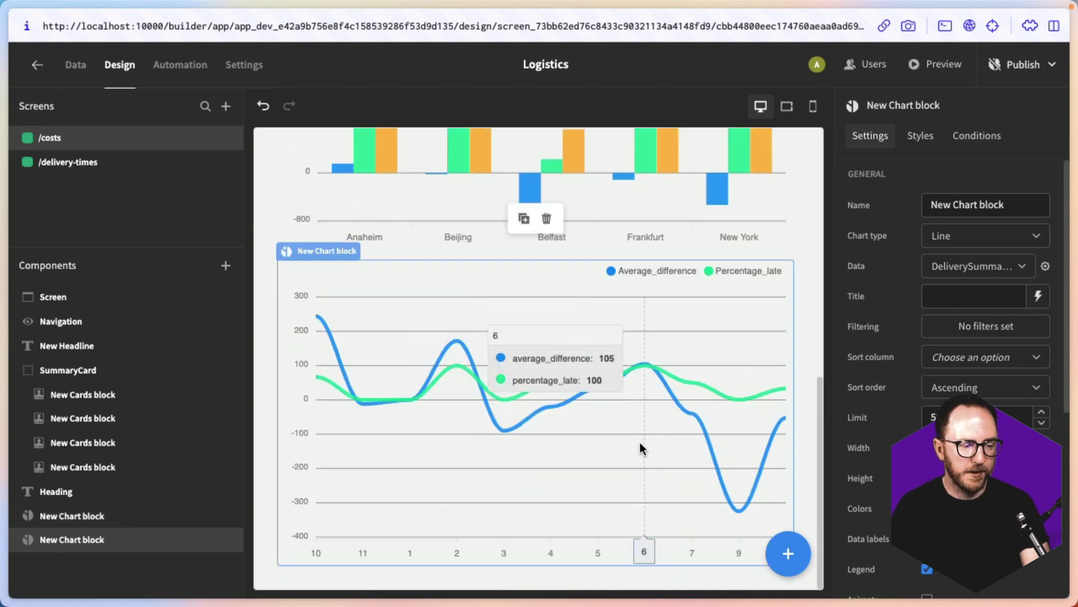
left_click(953, 267)
left_click(1018, 453)
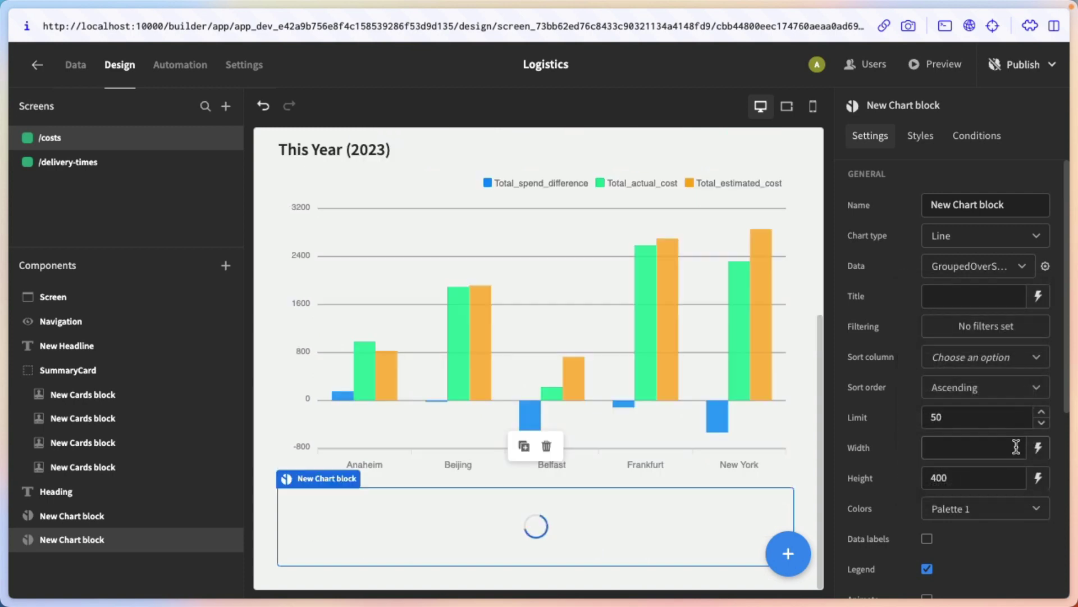
Set the line chart's data columns to percentage_overspent and percentage_budget_used.
scroll(954, 427, "down", 5)
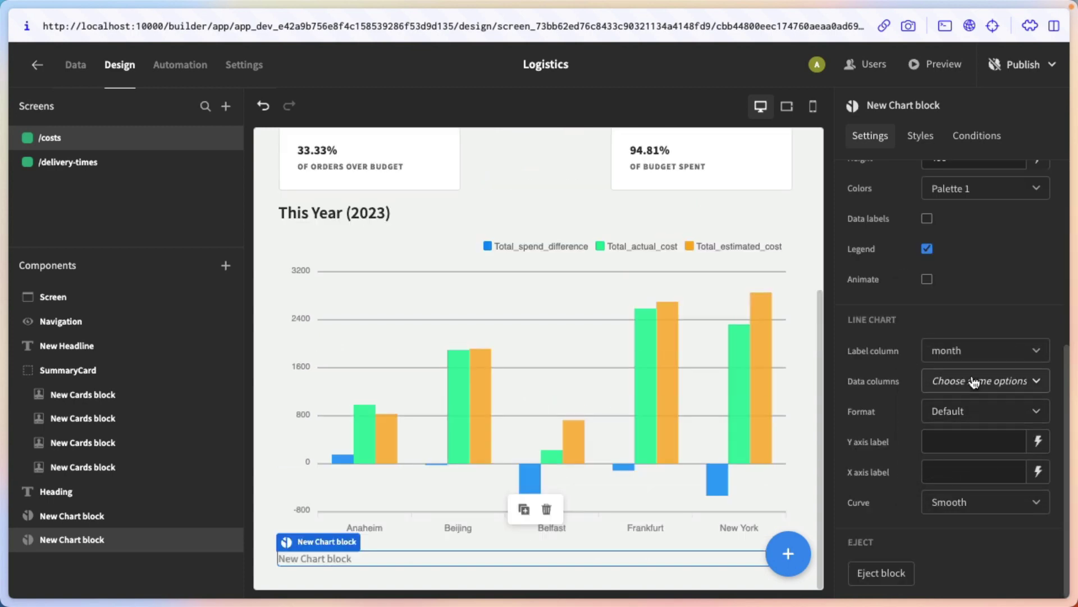
left_click(1028, 381)
left_click(976, 462)
left_click(978, 425)
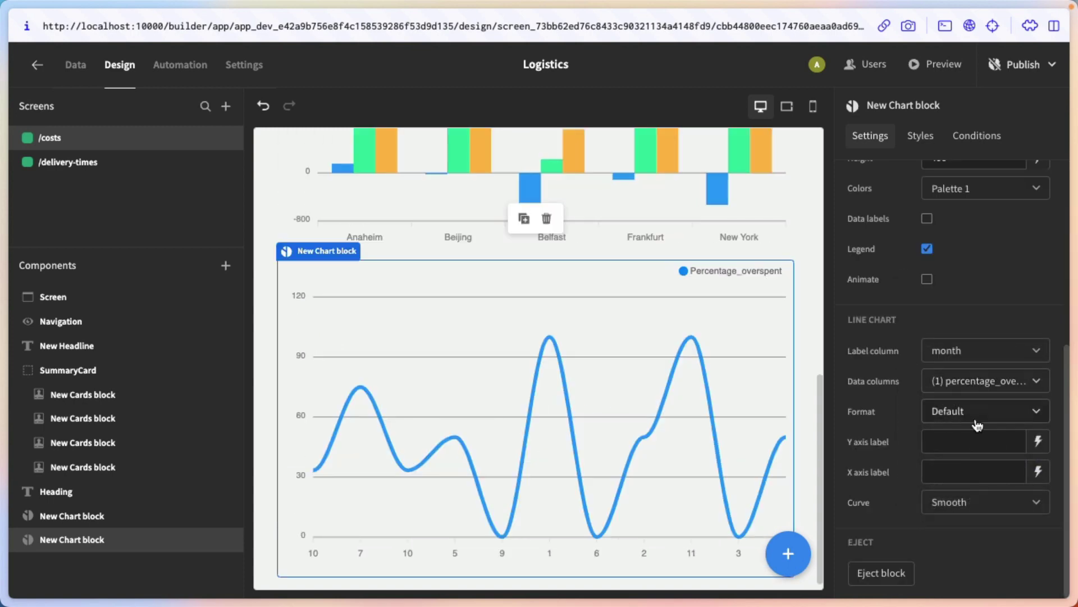
left_click(974, 386)
left_click(958, 505)
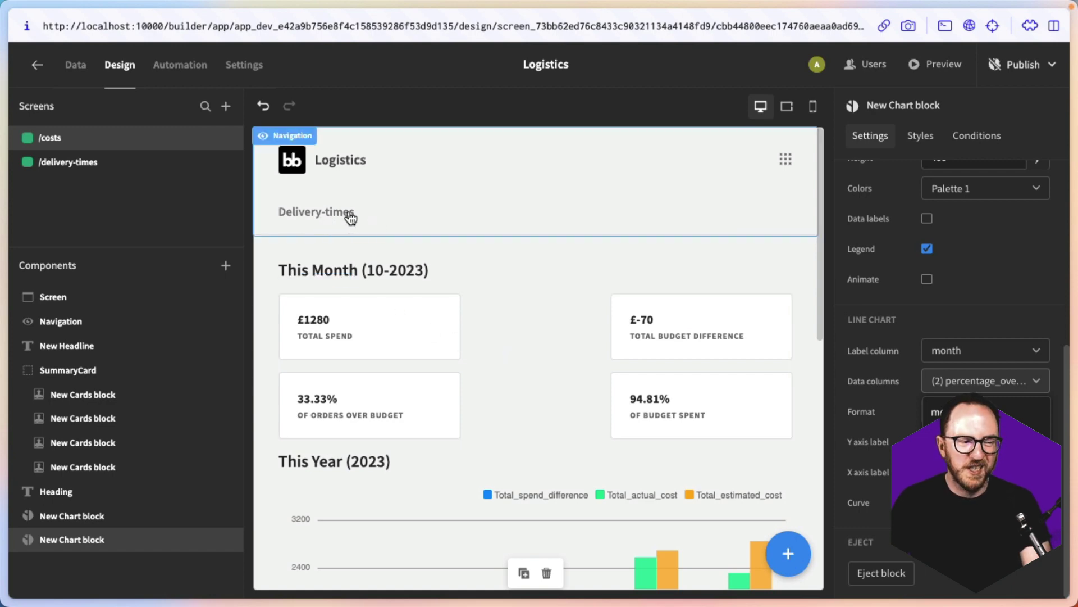
Open the app's navigation link configuration and rename the Delivery-times link to Delivery Times.
left_click(161, 319)
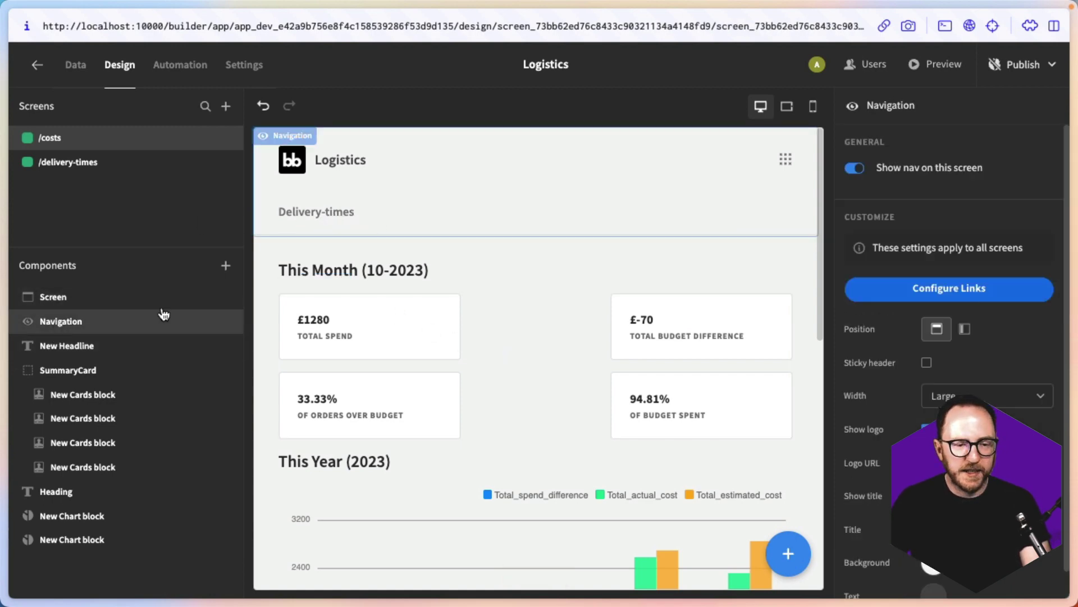
left_click(986, 298)
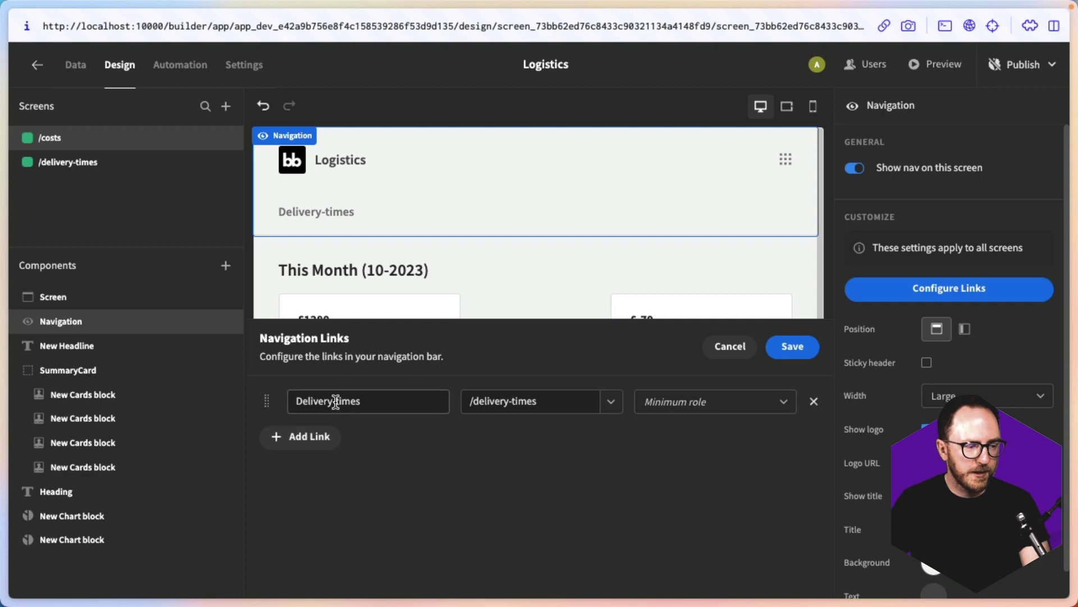
left_click(335, 401)
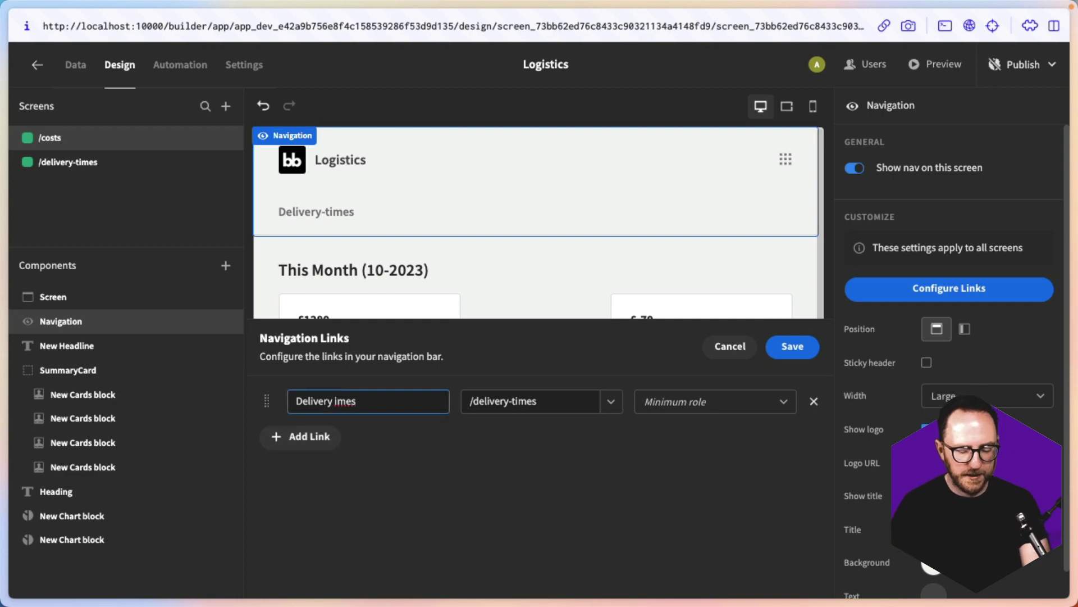
Add a navigation link named Costs that points to /costs, and save the navigation links.
left_click(301, 437)
left_click(324, 433)
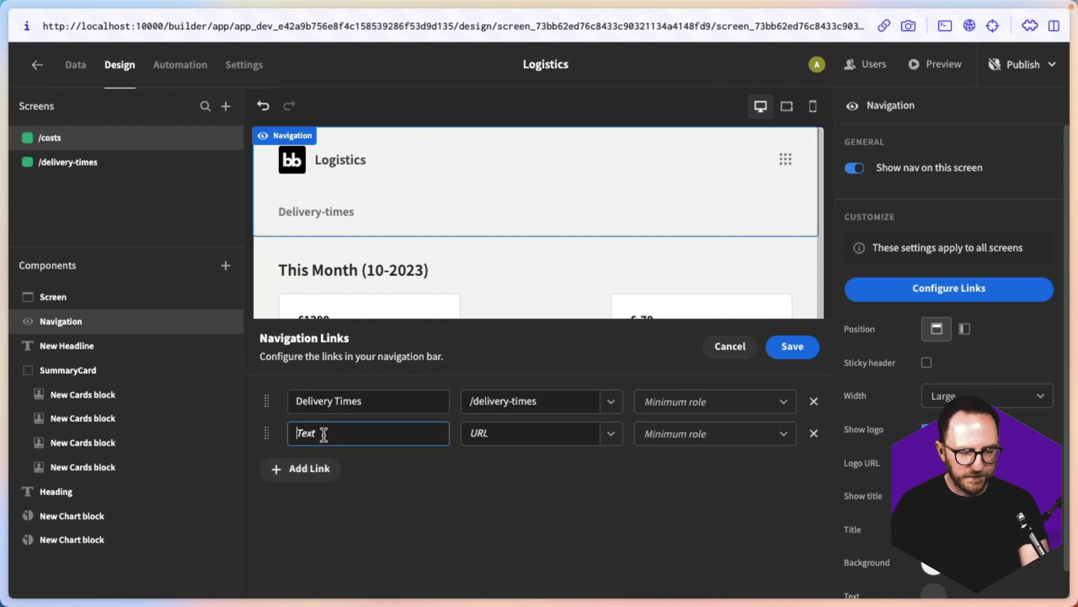
type("Costs")
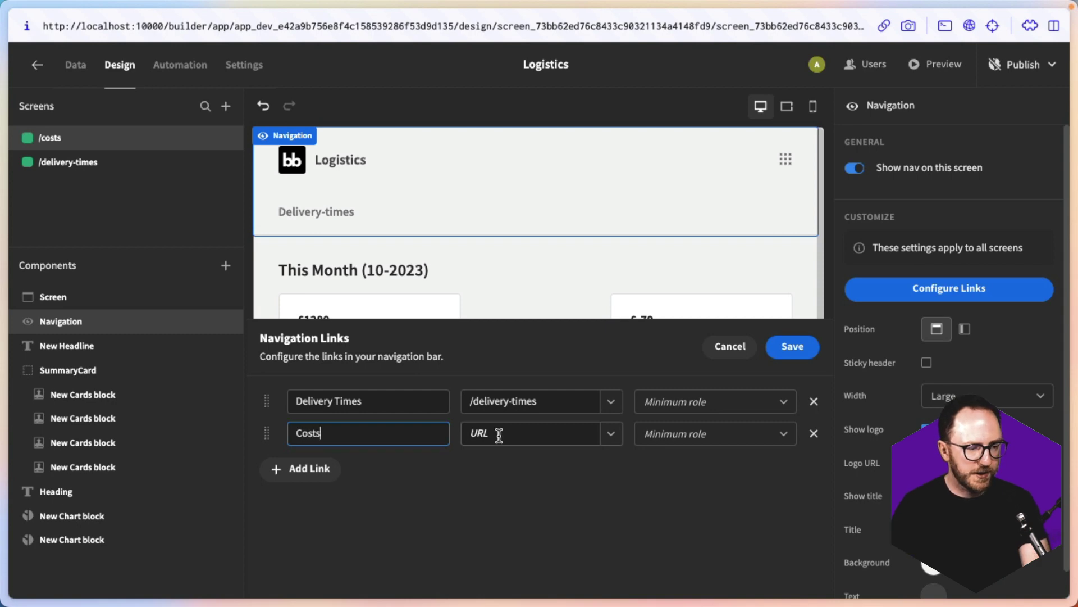
left_click(596, 437)
left_click(510, 492)
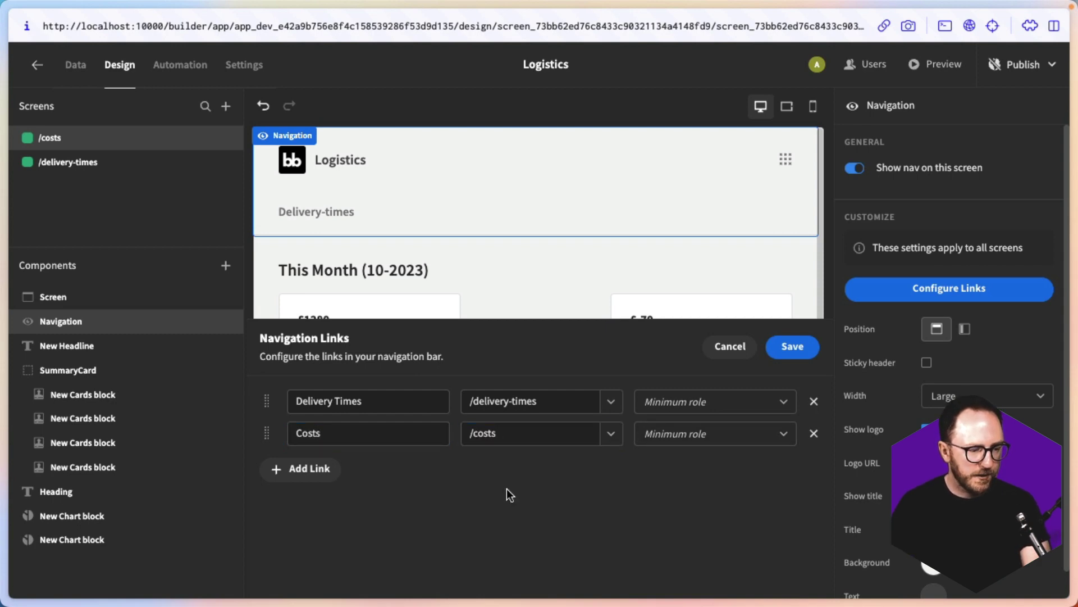
left_click(792, 349)
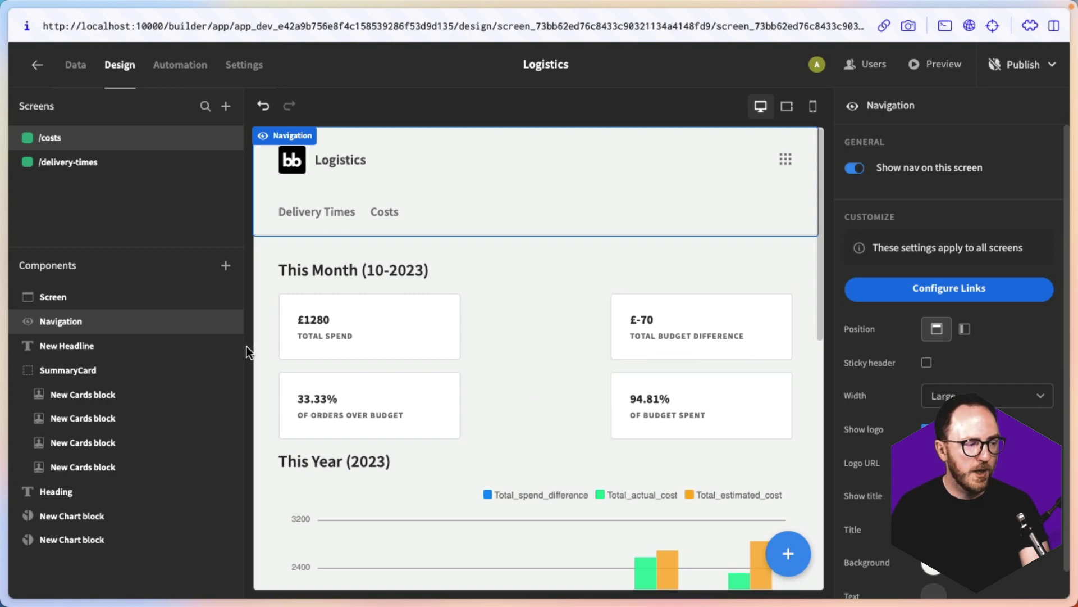
Switch the theme for all screens to Nord and review the cards and charts on the costs screen.
left_click(55, 297)
left_click(933, 140)
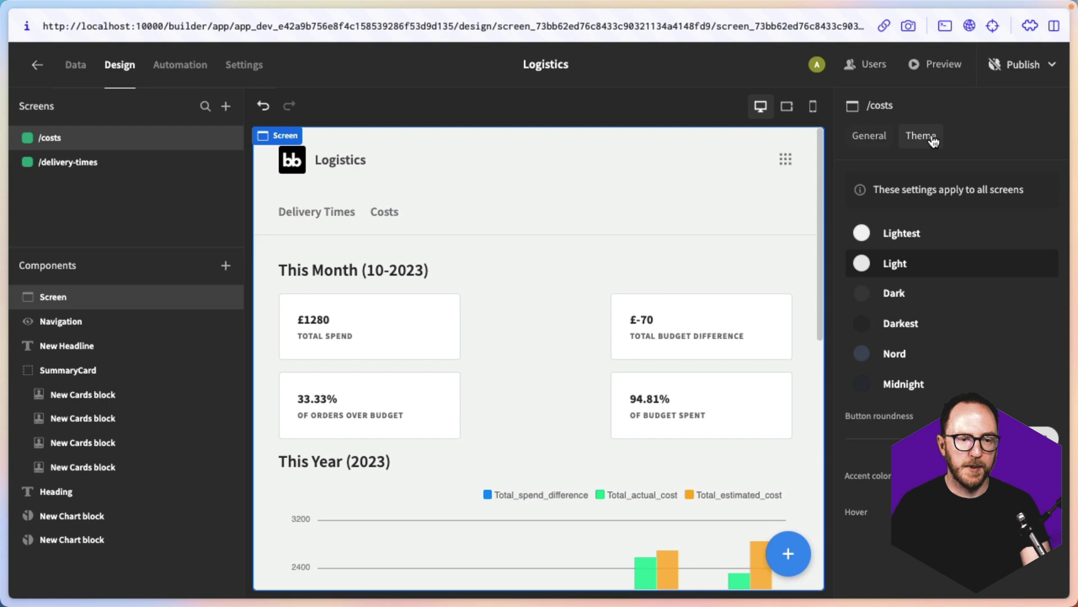
left_click(881, 365)
scroll(579, 419, "down", 8)
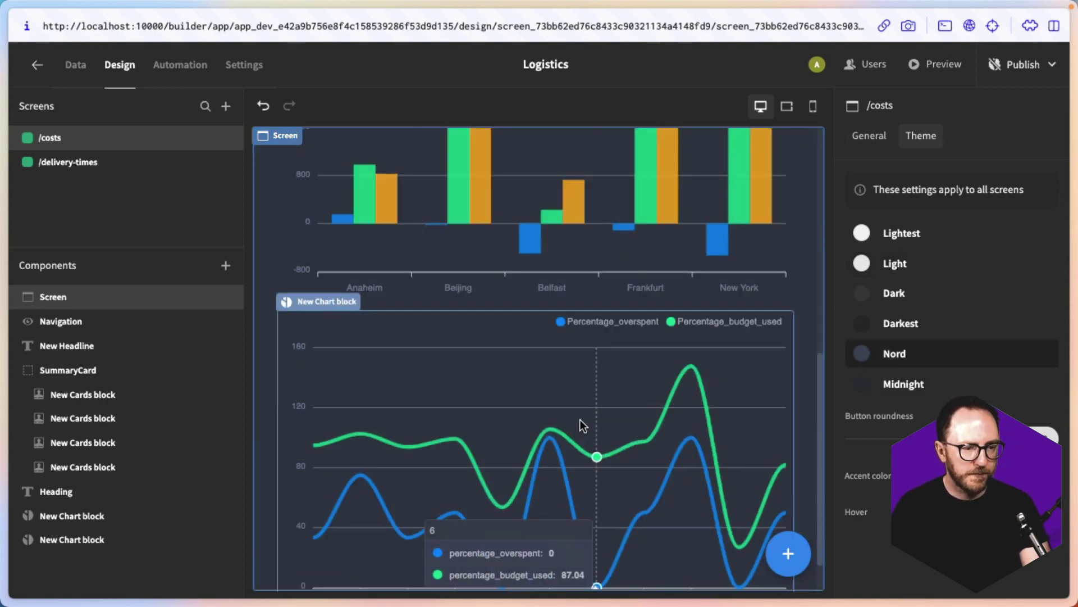
scroll(562, 444, "down", 1)
scroll(524, 476, "up", 9)
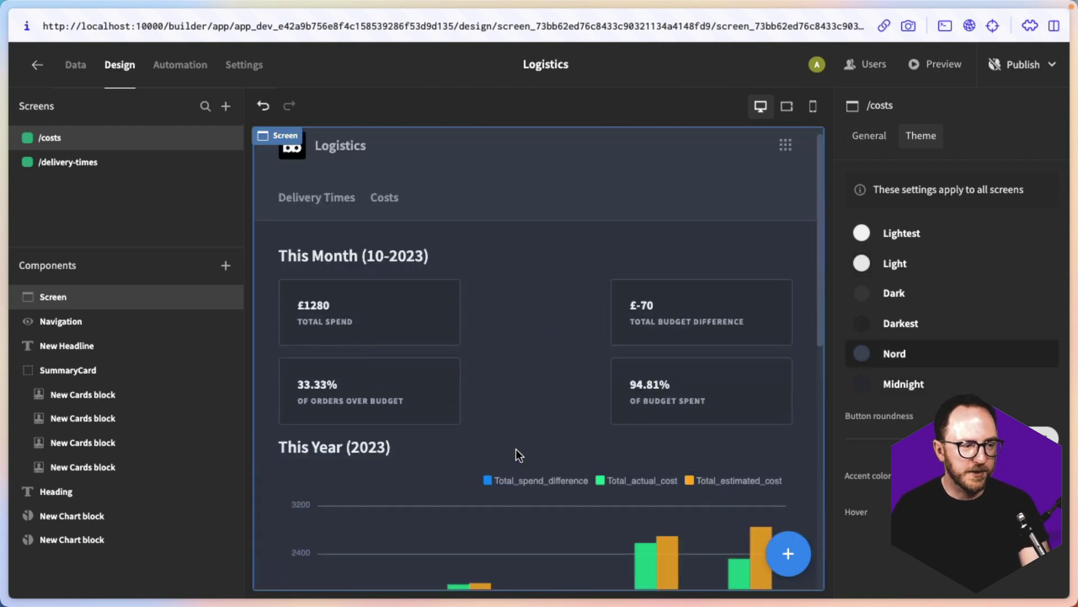
scroll(478, 458, "down", 8)
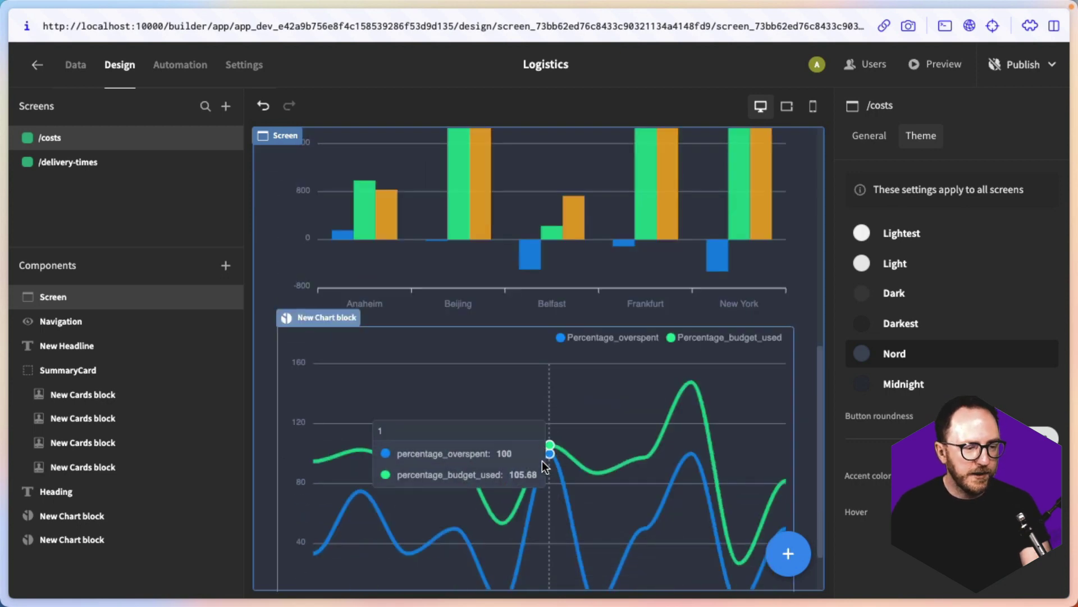
Try Palette 4 and Palette 7 as the colors of the costs screen's line chart and restore Palette 1.
left_click(682, 480)
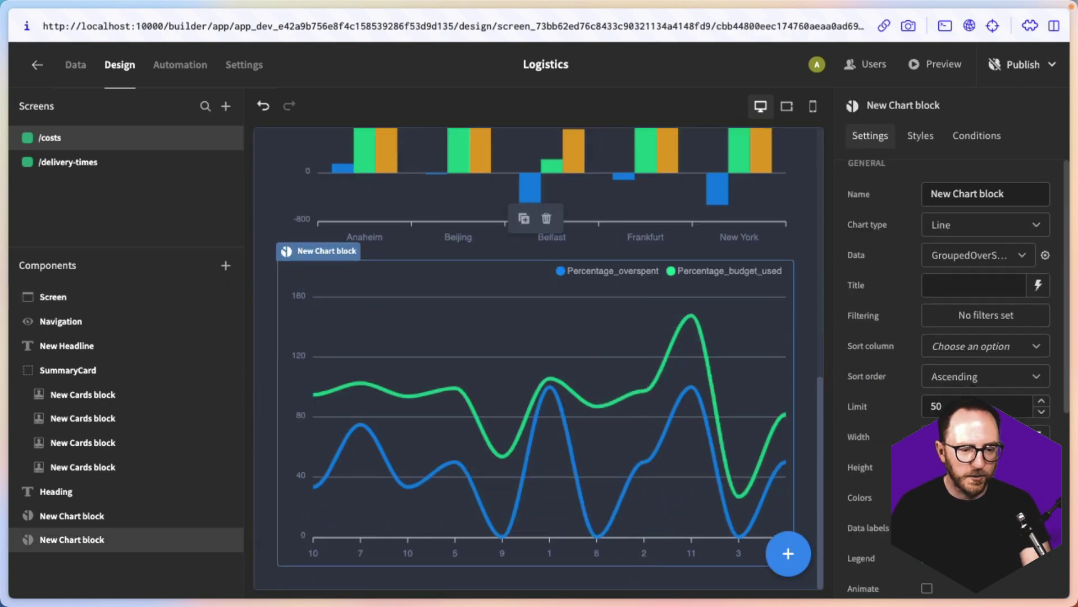
scroll(899, 405, "down", 4)
scroll(949, 348, "up", 1)
left_click(949, 334)
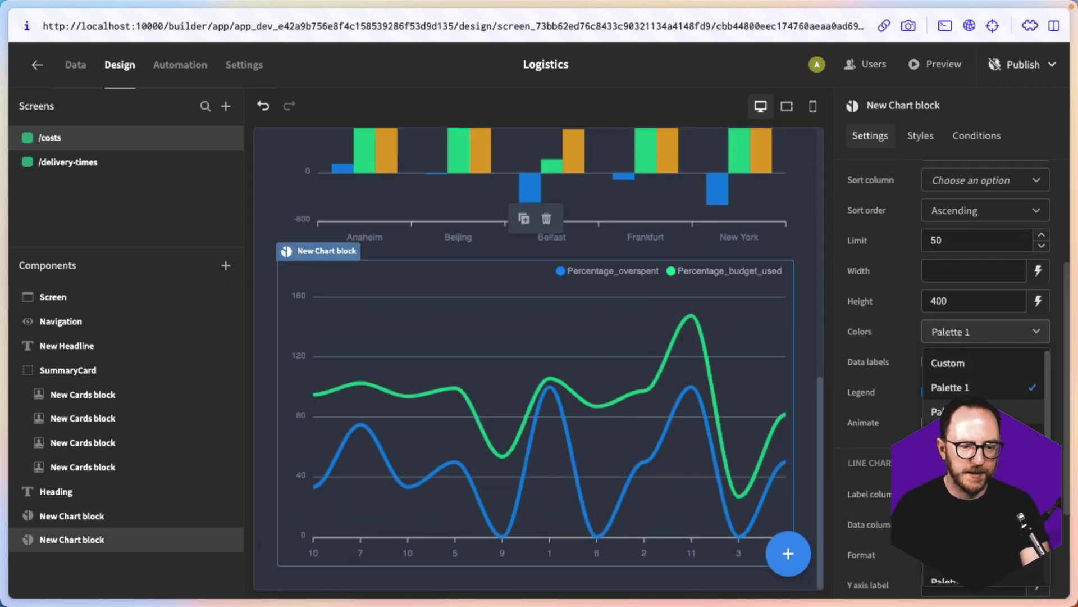
left_click(966, 365)
left_click(971, 334)
left_click(978, 364)
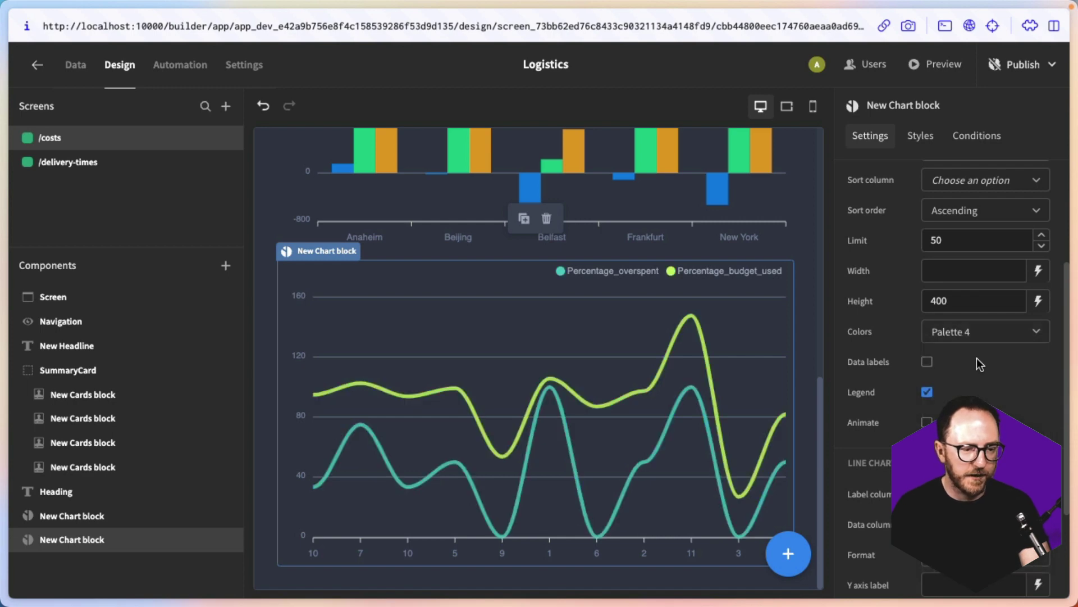
left_click(974, 331)
left_click(955, 521)
left_click(953, 328)
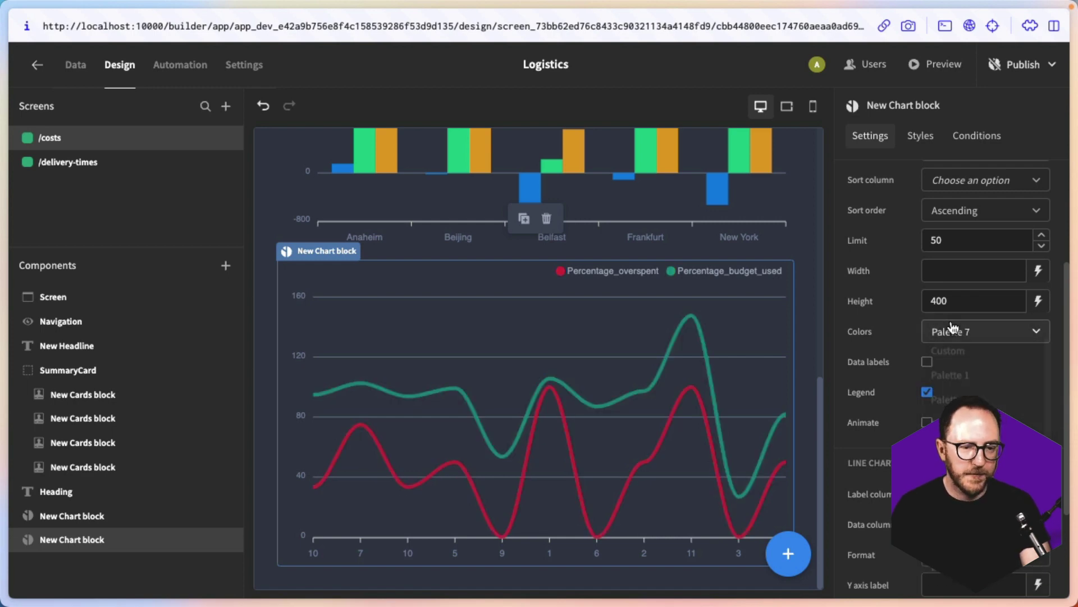
left_click(949, 374)
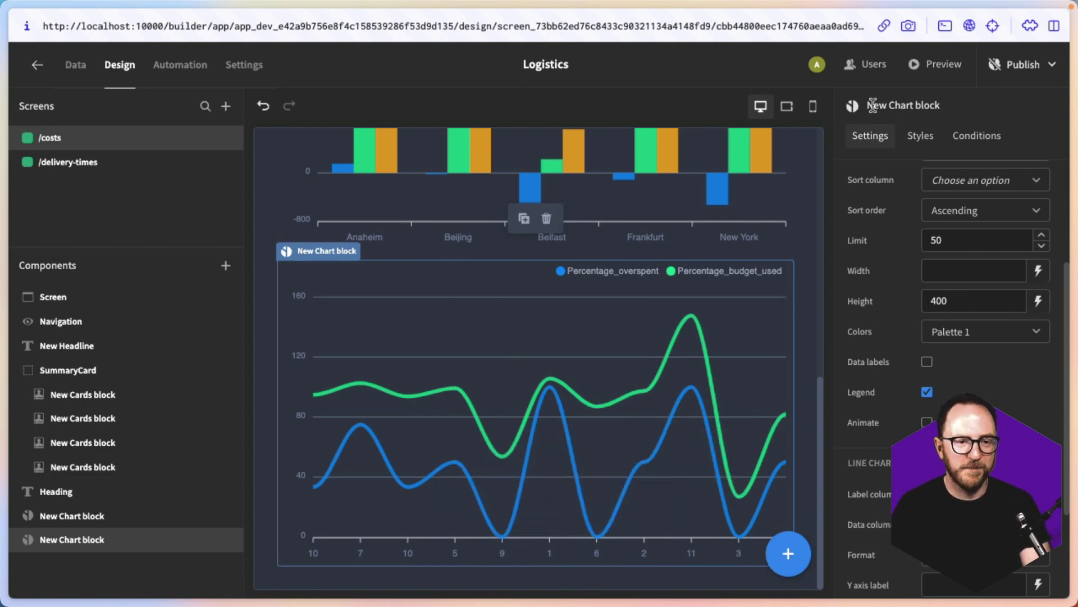
Preview the app and examine the cards, bar chart and line chart on the Costs screen.
left_click(935, 64)
left_click(895, 104)
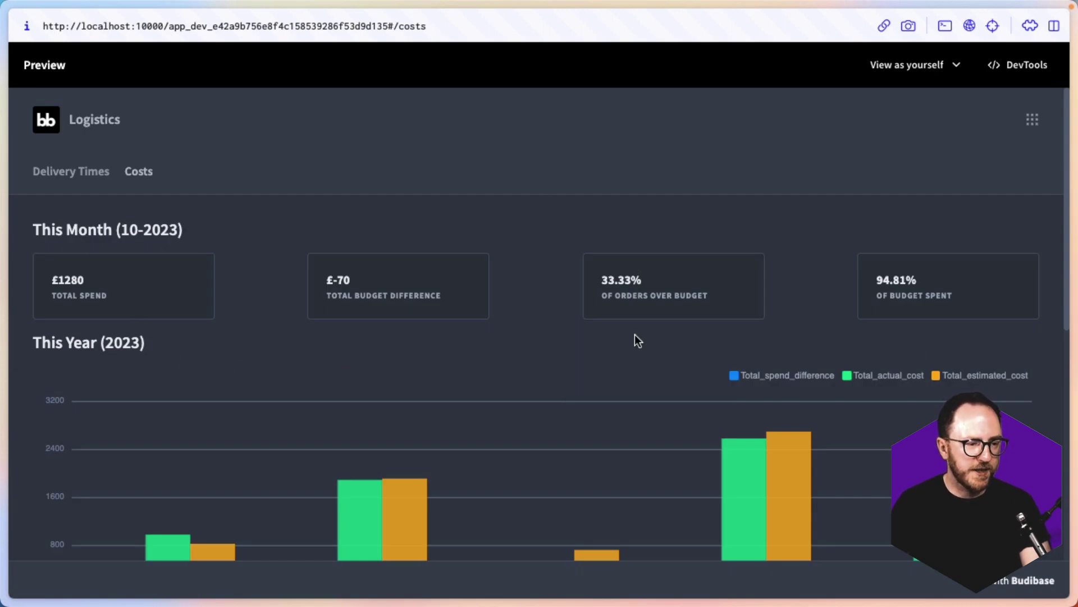
scroll(611, 384, "down", 2)
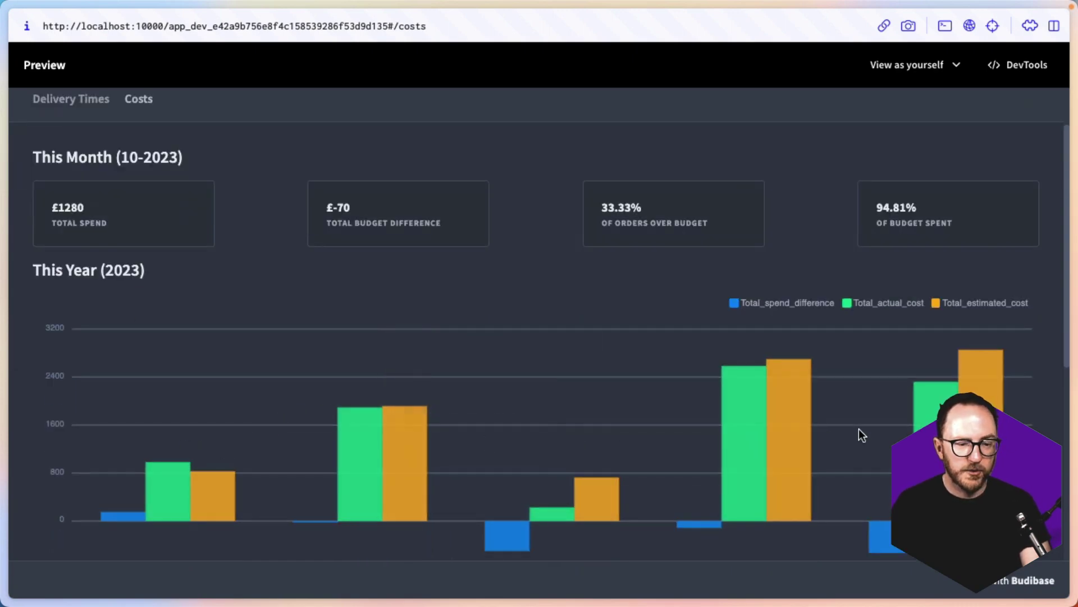
scroll(876, 430, "down", 6)
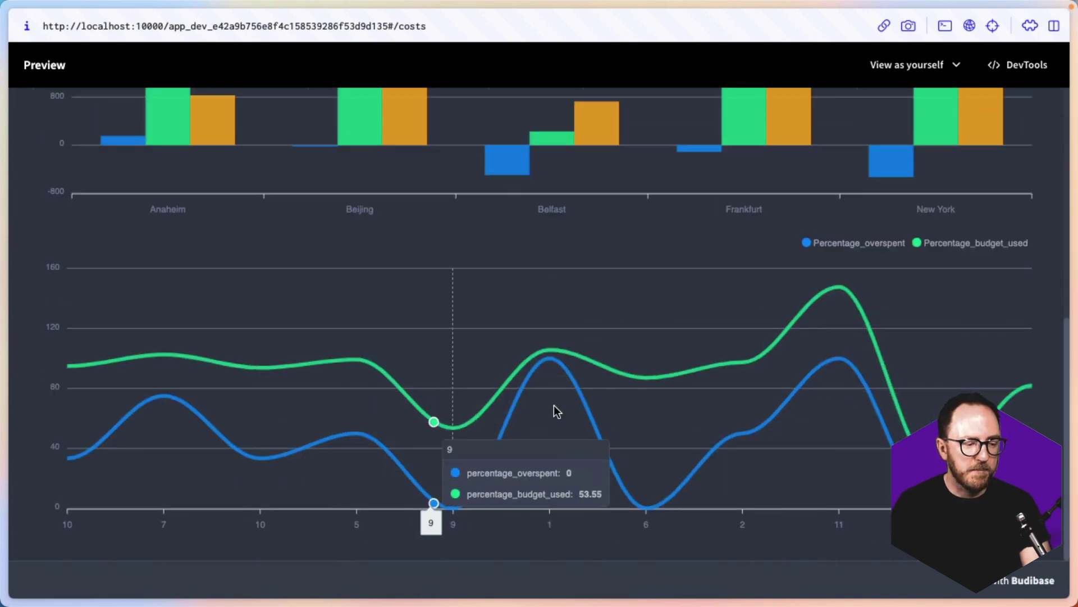
scroll(556, 412, "up", 3)
scroll(739, 352, "up", 6)
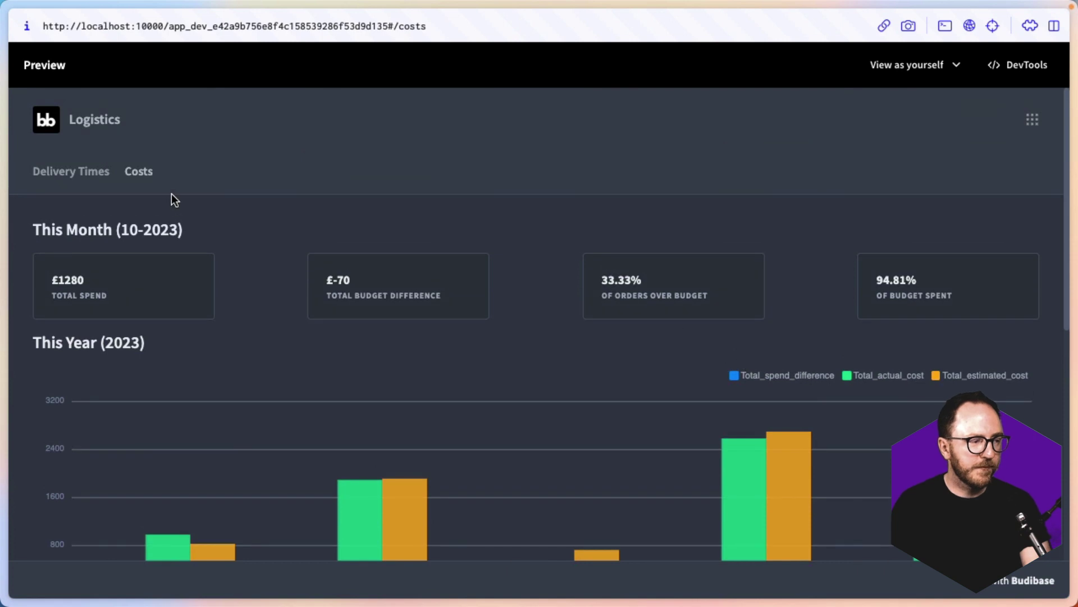
Go to the Delivery Times screen in the app preview and examine its cards and charts.
left_click(47, 176)
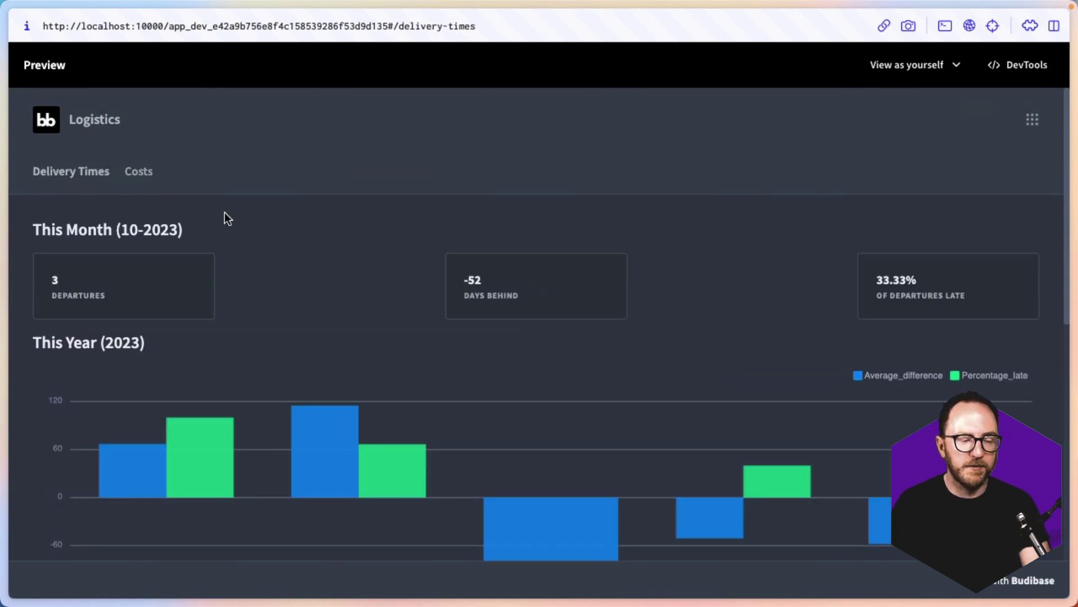
scroll(922, 292, "down", 1)
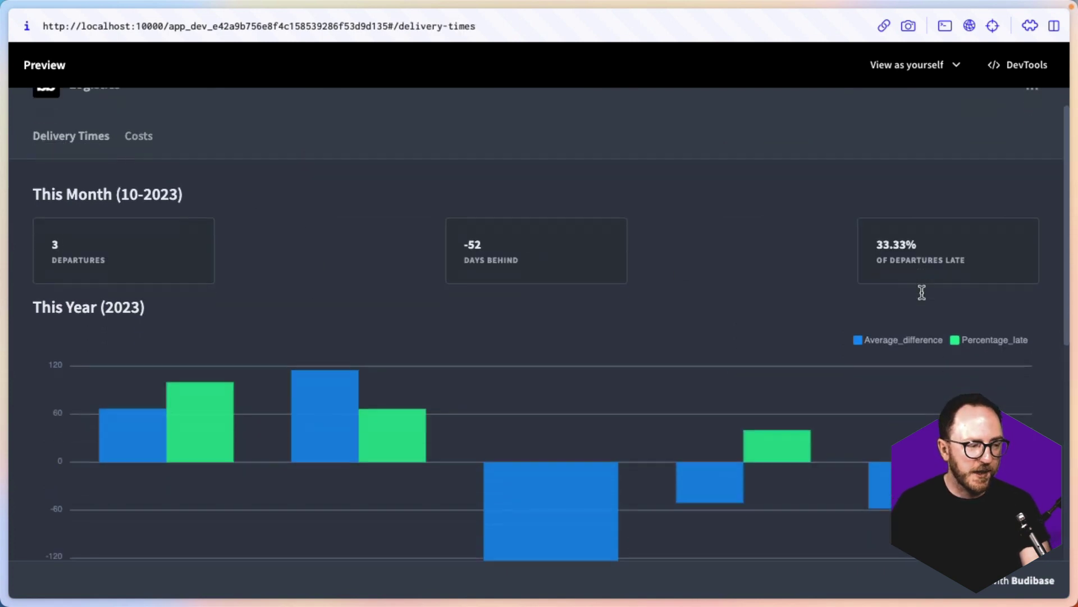
scroll(747, 329, "down", 10)
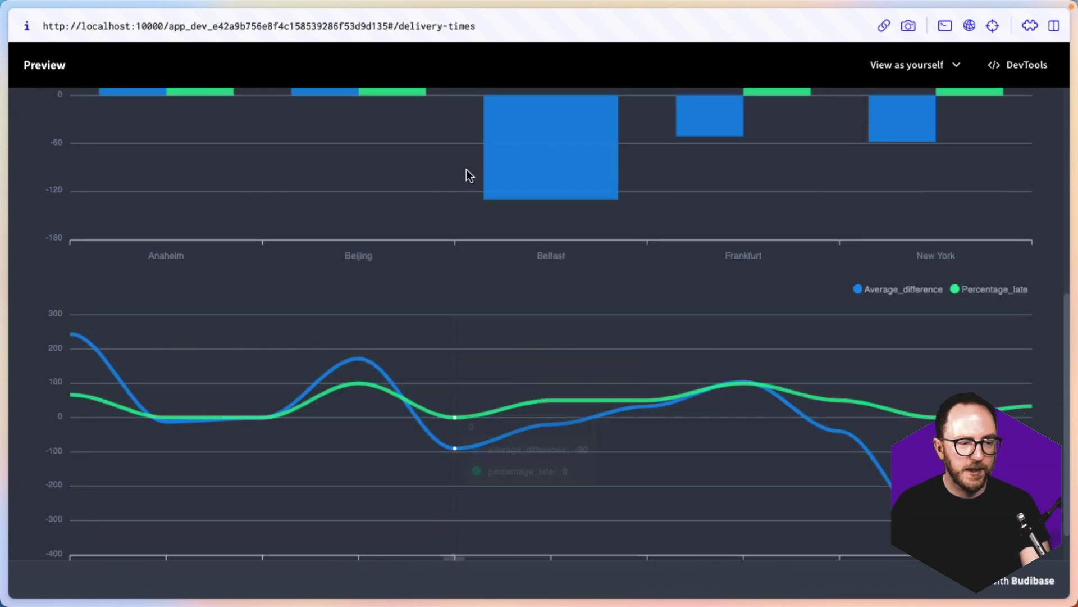
scroll(726, 270, "up", 10)
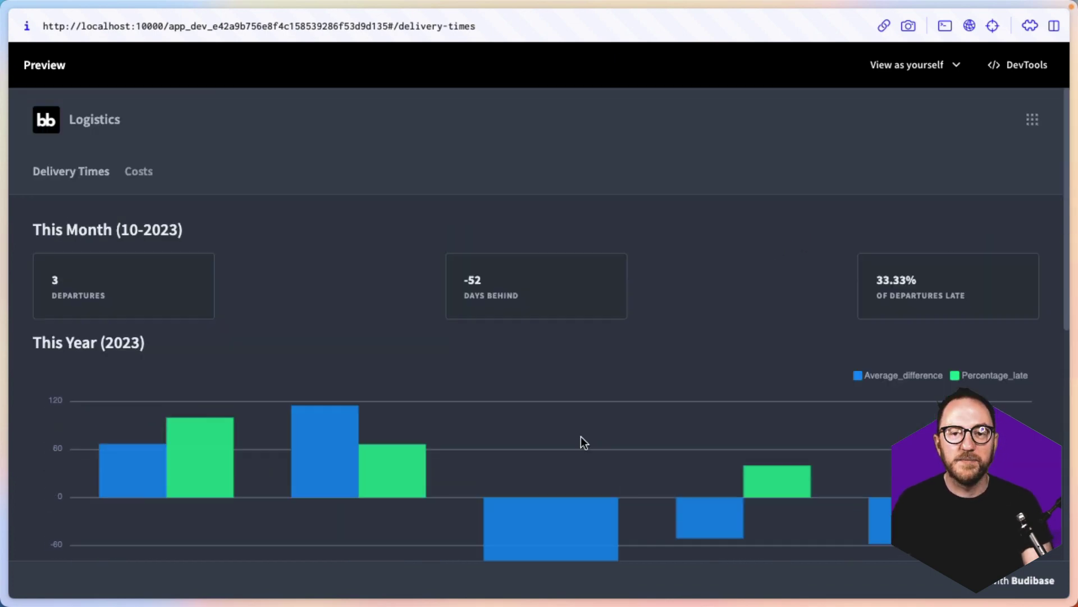